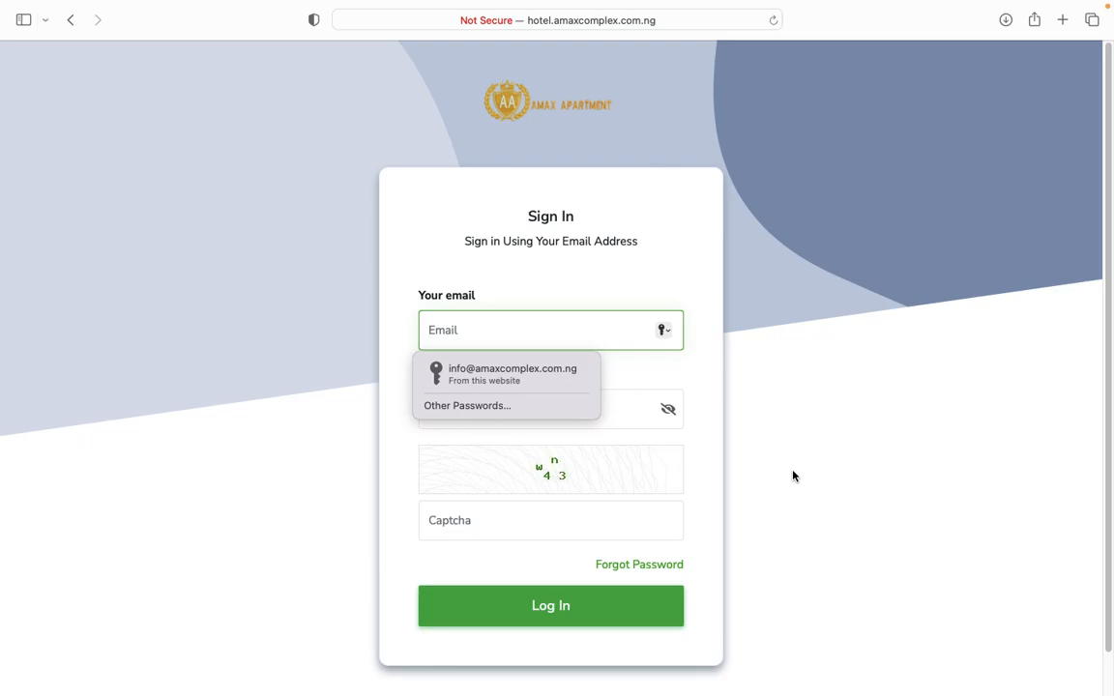
# Reload the login page and sign in with the saved admin login and the captcha code.
pyautogui.click(540, 20)
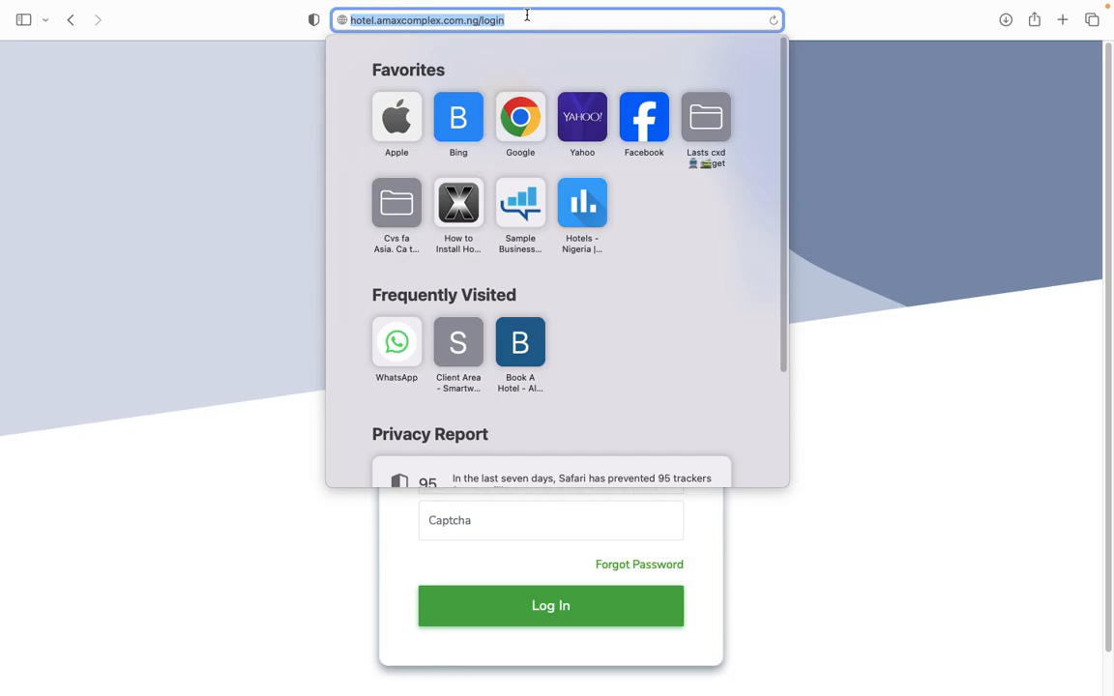
pyautogui.click(527, 19)
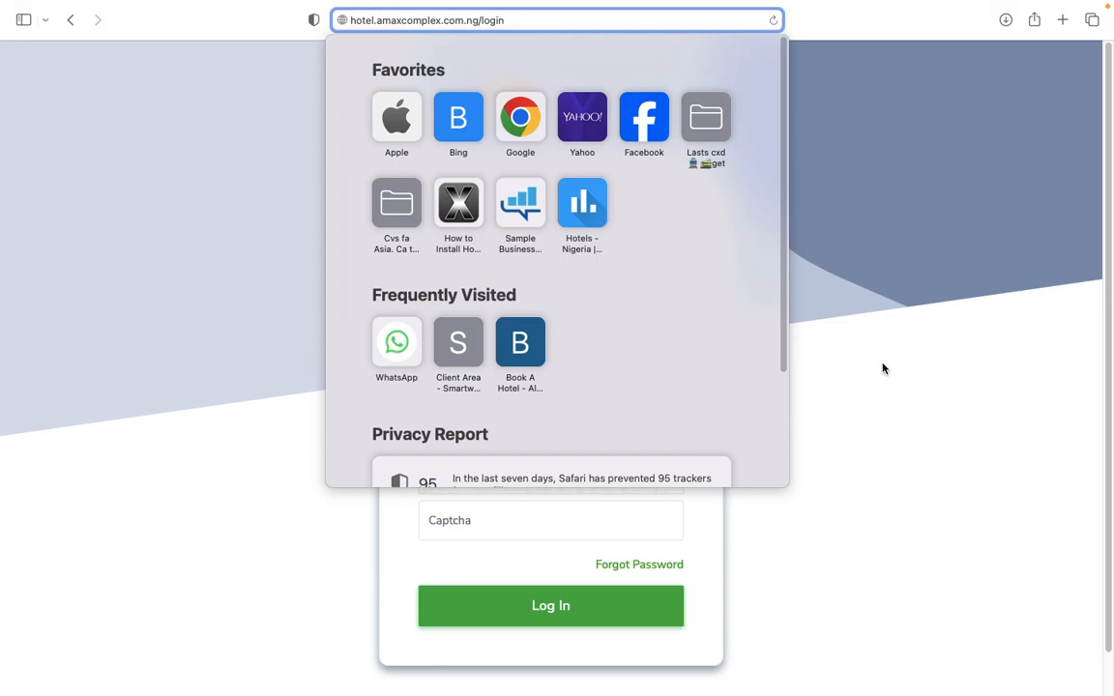
pyautogui.press('Return')
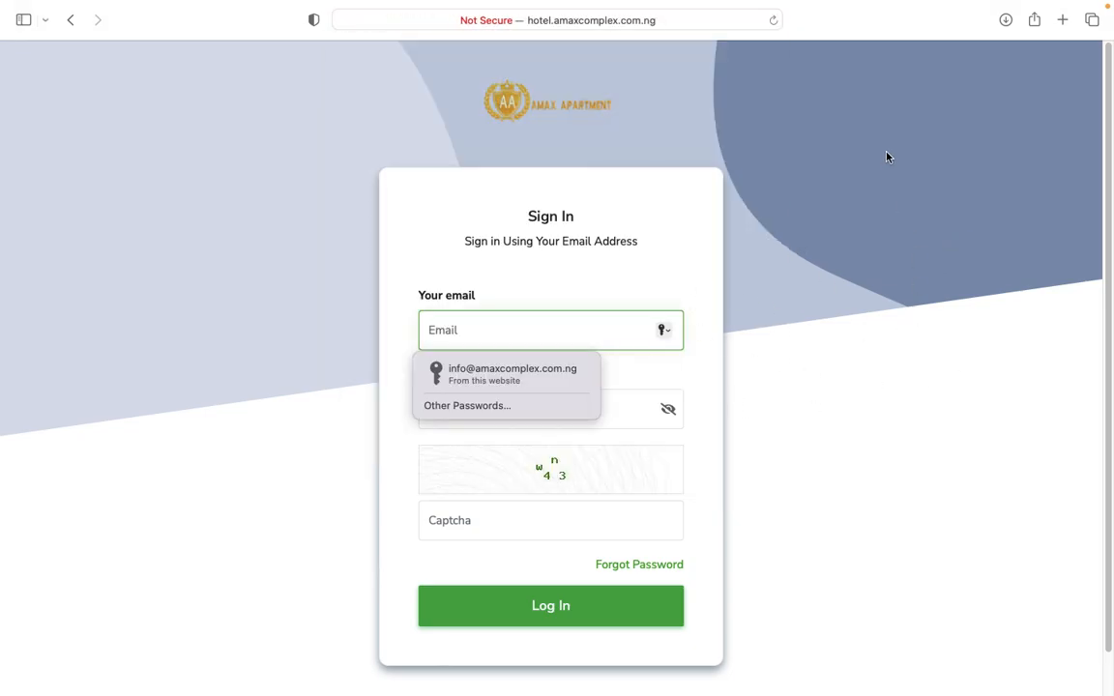
pyautogui.click(559, 379)
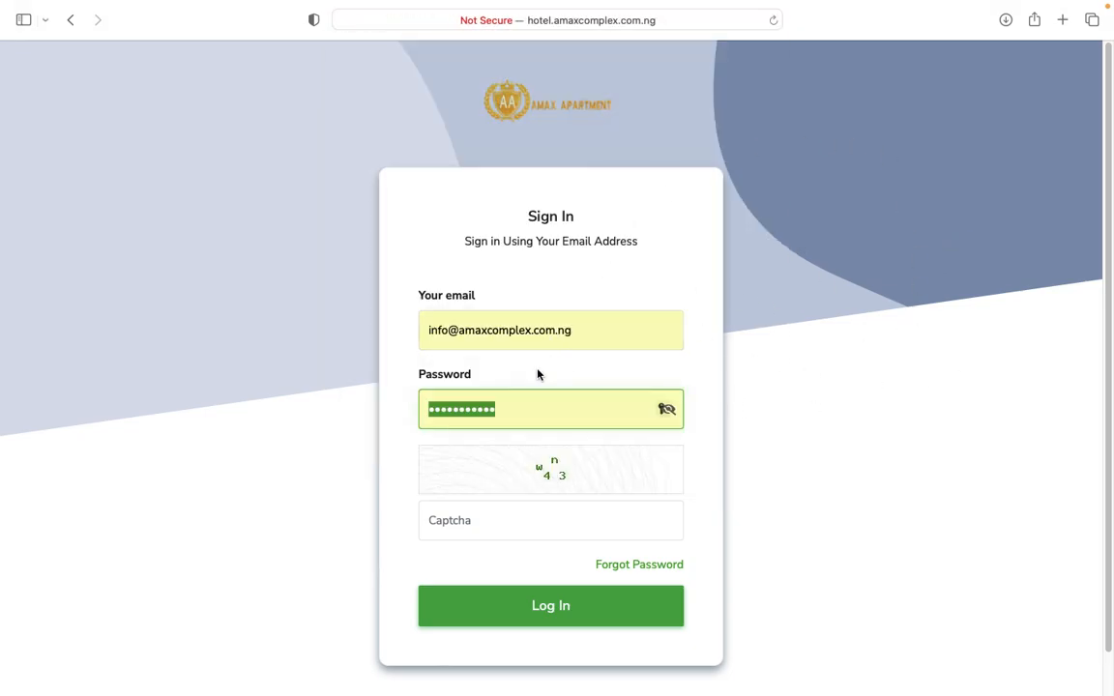
pyautogui.click(593, 521)
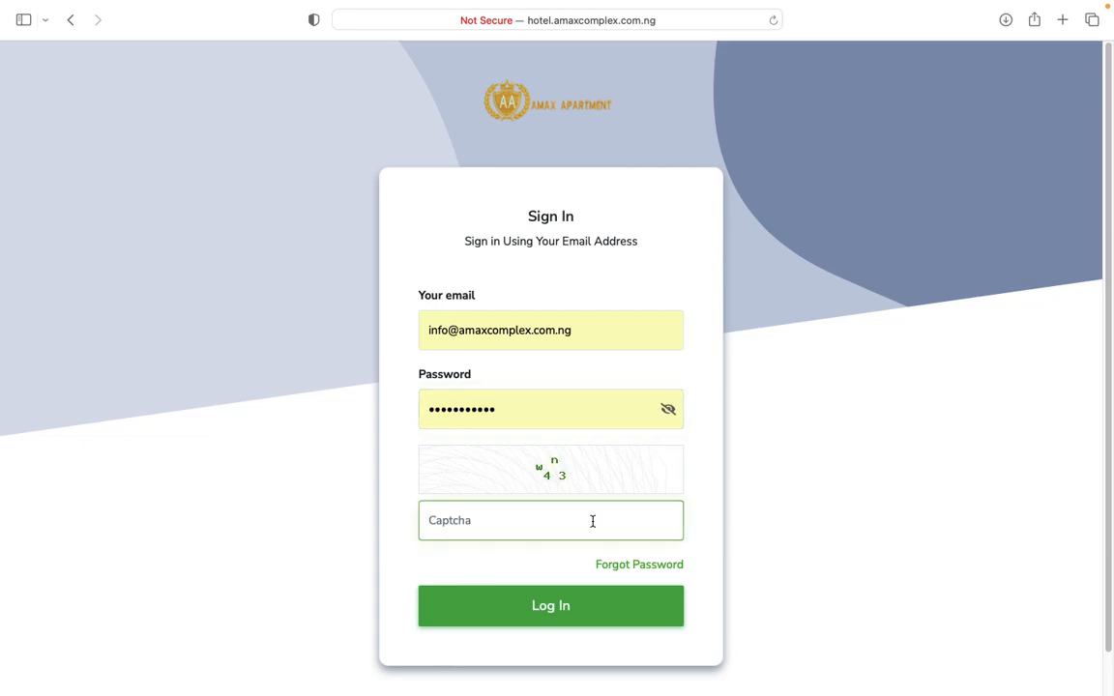
pyautogui.write('w4n3')
pyautogui.click(553, 609)
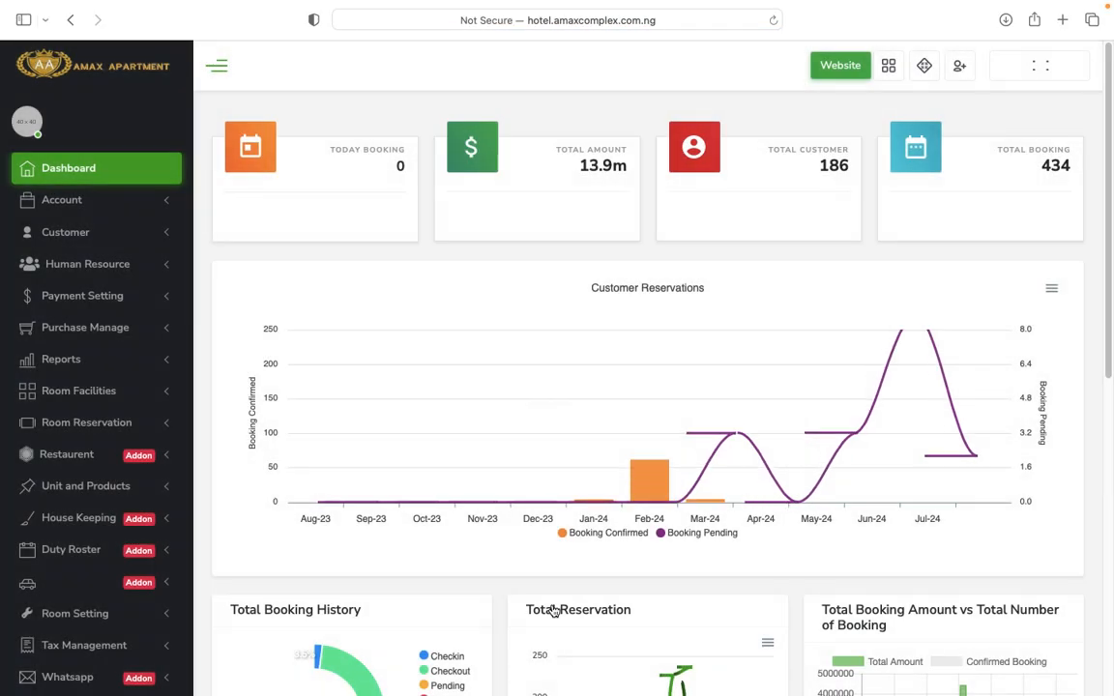
pyautogui.scroll(-5, 530, 522)
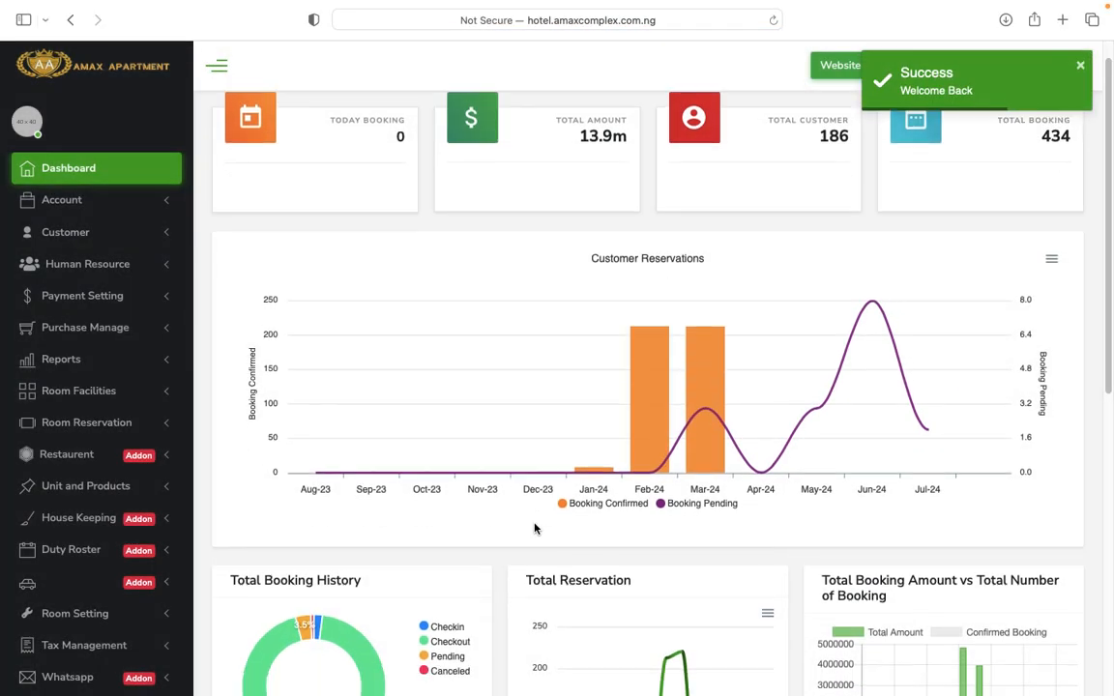
pyautogui.scroll(-6, 534, 527)
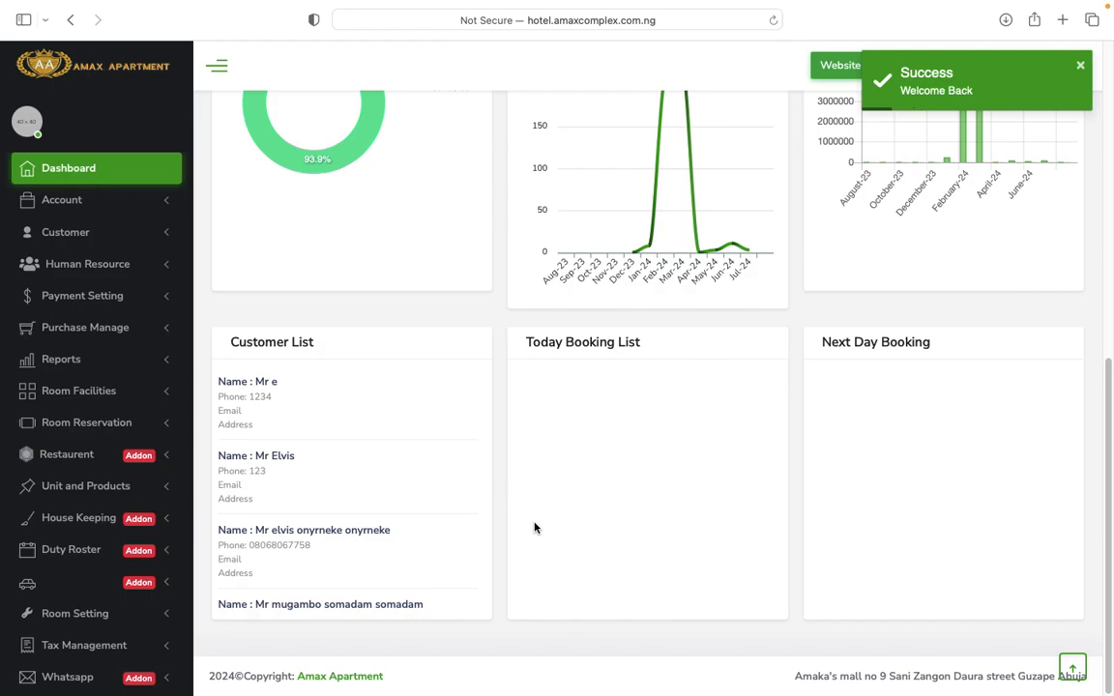
pyautogui.scroll(10, 534, 527)
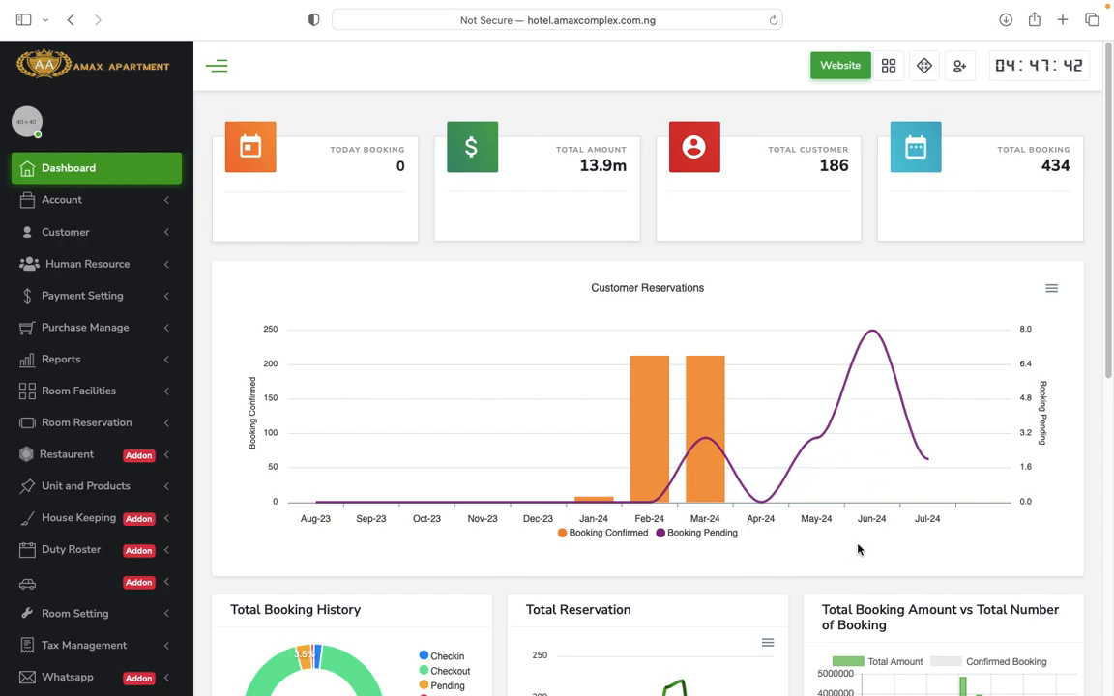
pyautogui.scroll(-5, 857, 550)
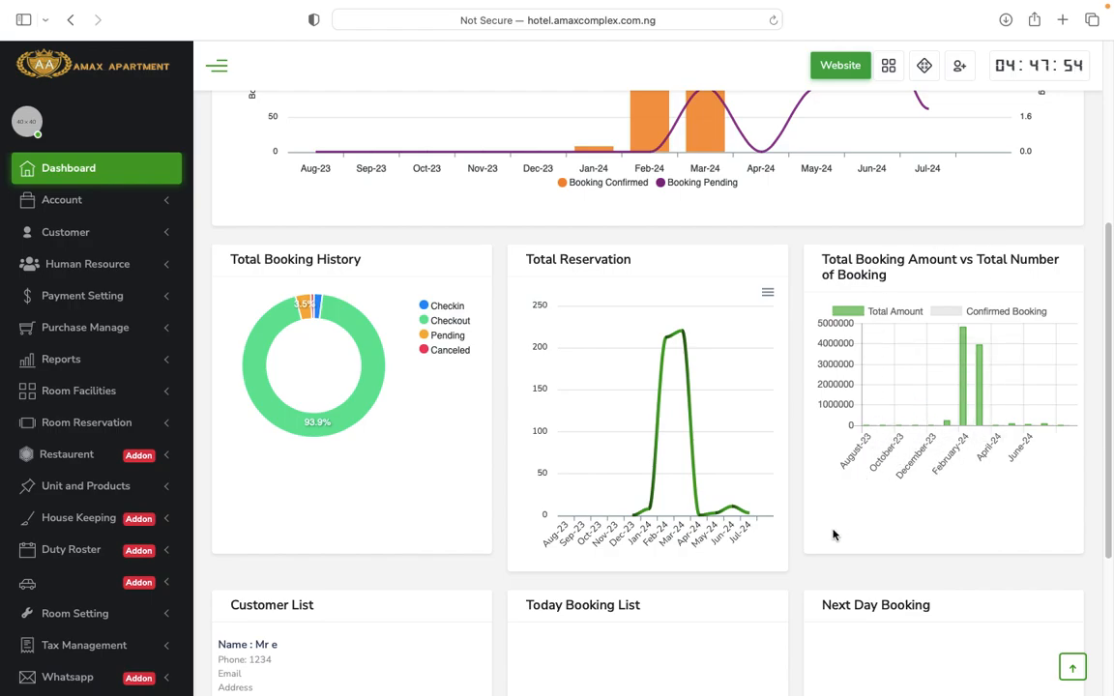
pyautogui.scroll(-5, 834, 532)
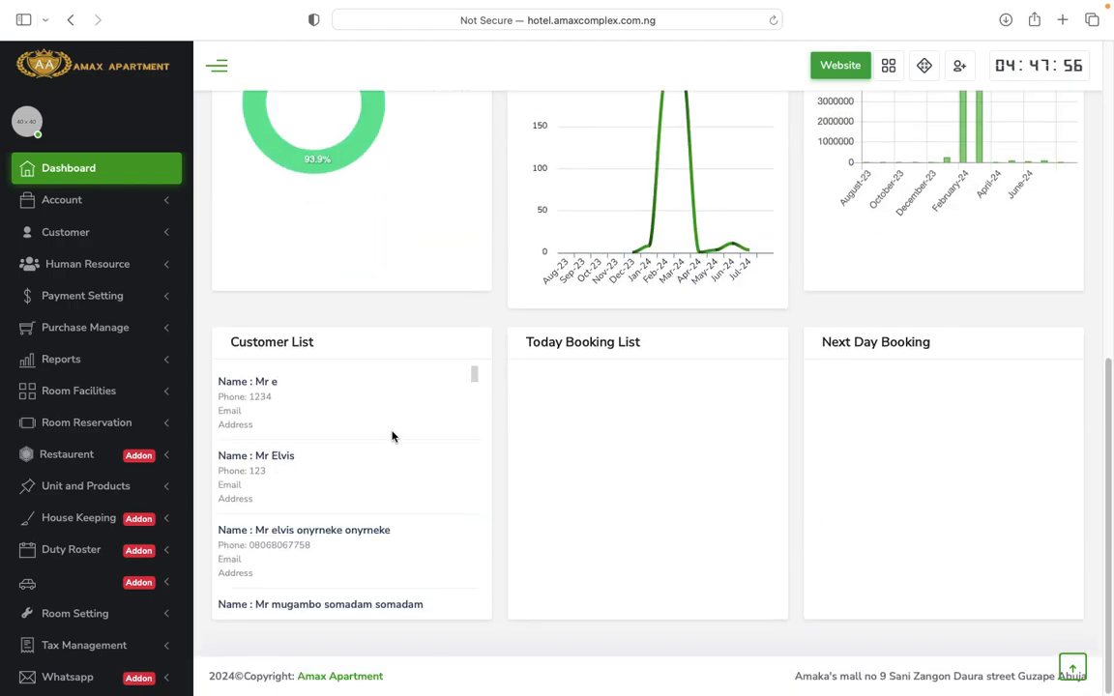
pyautogui.scroll(-5, 343, 499)
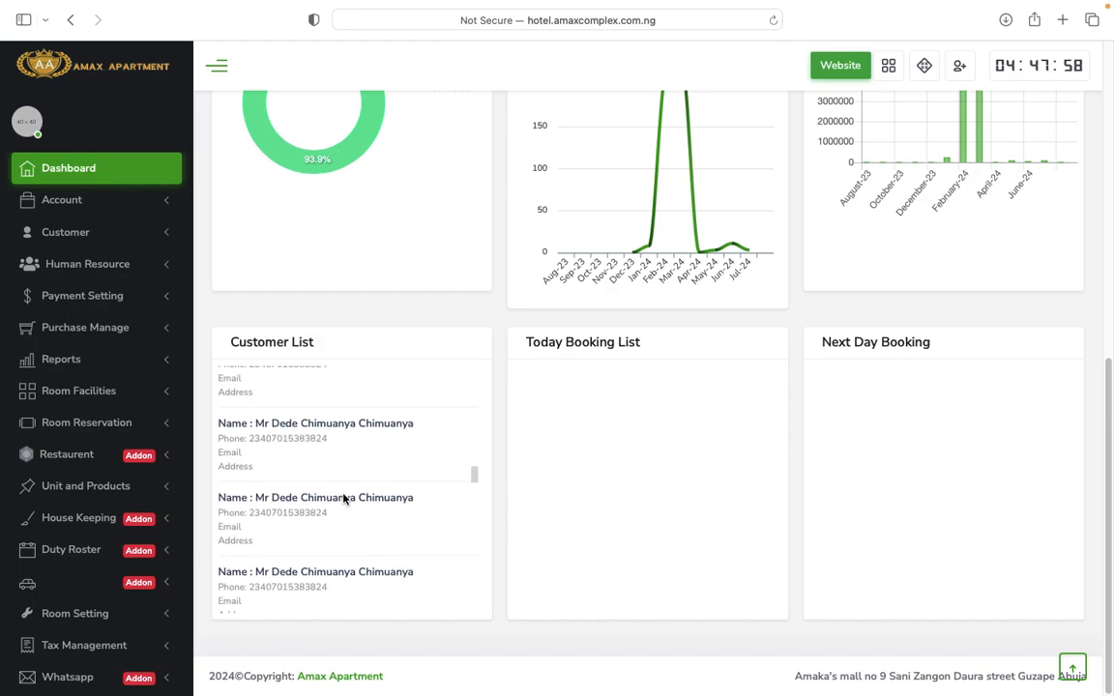
pyautogui.scroll(-15, 343, 499)
pyautogui.scroll(15, 344, 499)
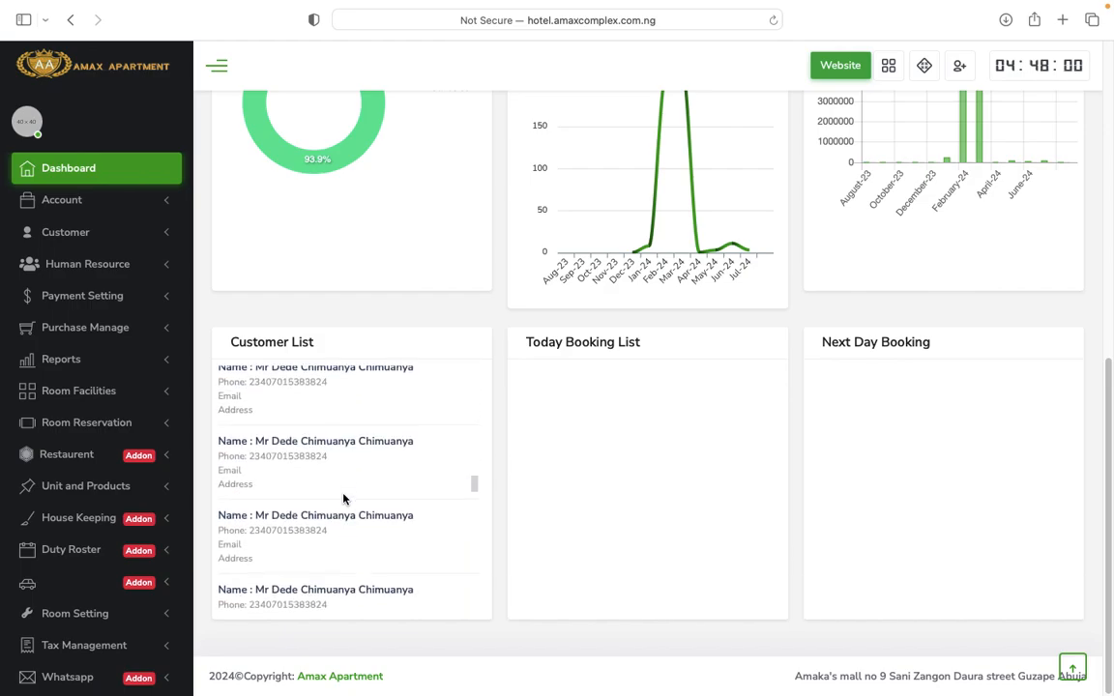
pyautogui.scroll(5, 343, 499)
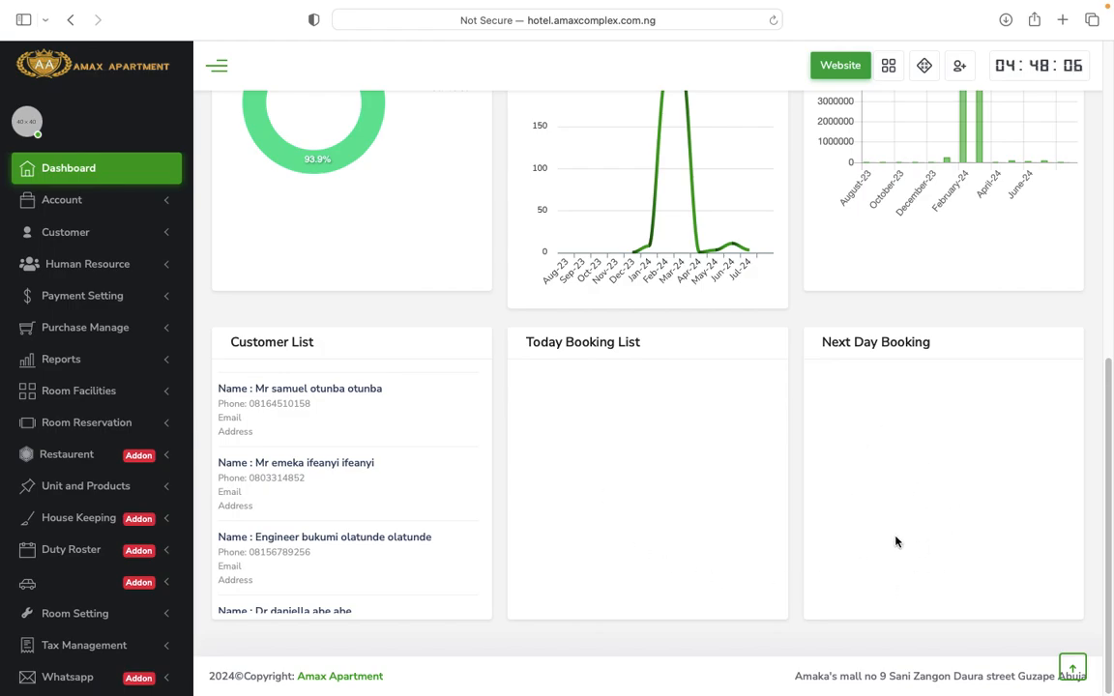
pyautogui.scroll(10, 907, 537)
pyautogui.scroll(-10, 907, 537)
pyautogui.scroll(10, 907, 537)
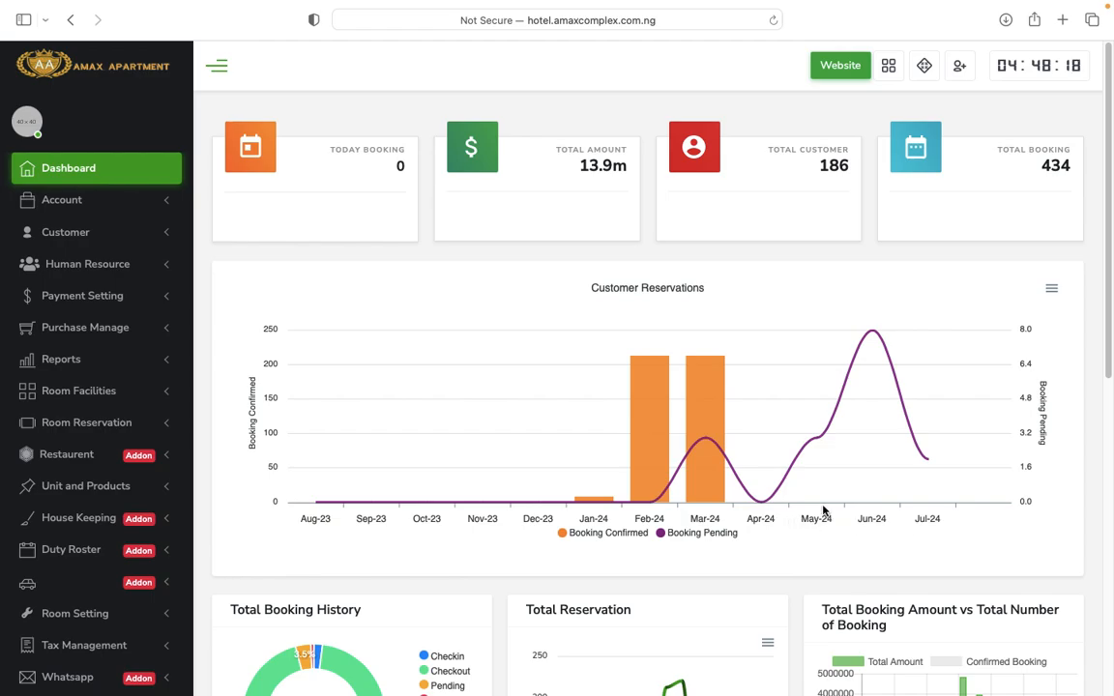
pyautogui.scroll(-5, 208, 493)
pyautogui.scroll(5, 206, 495)
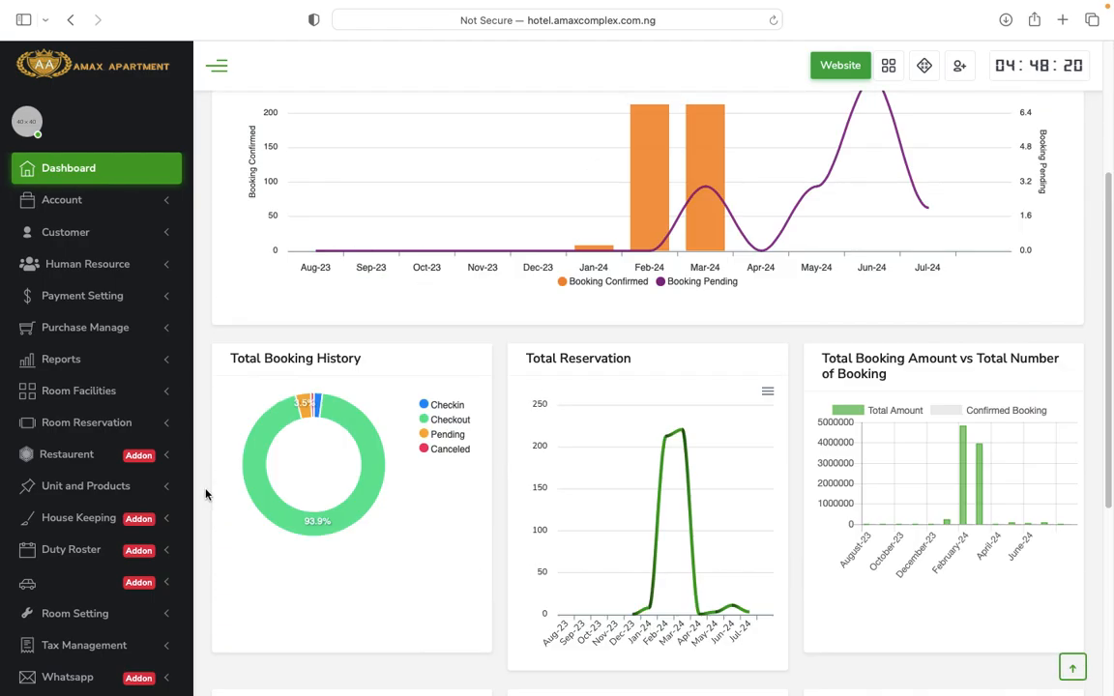
# Open the Financial Year page under Account.
pyautogui.click(123, 204)
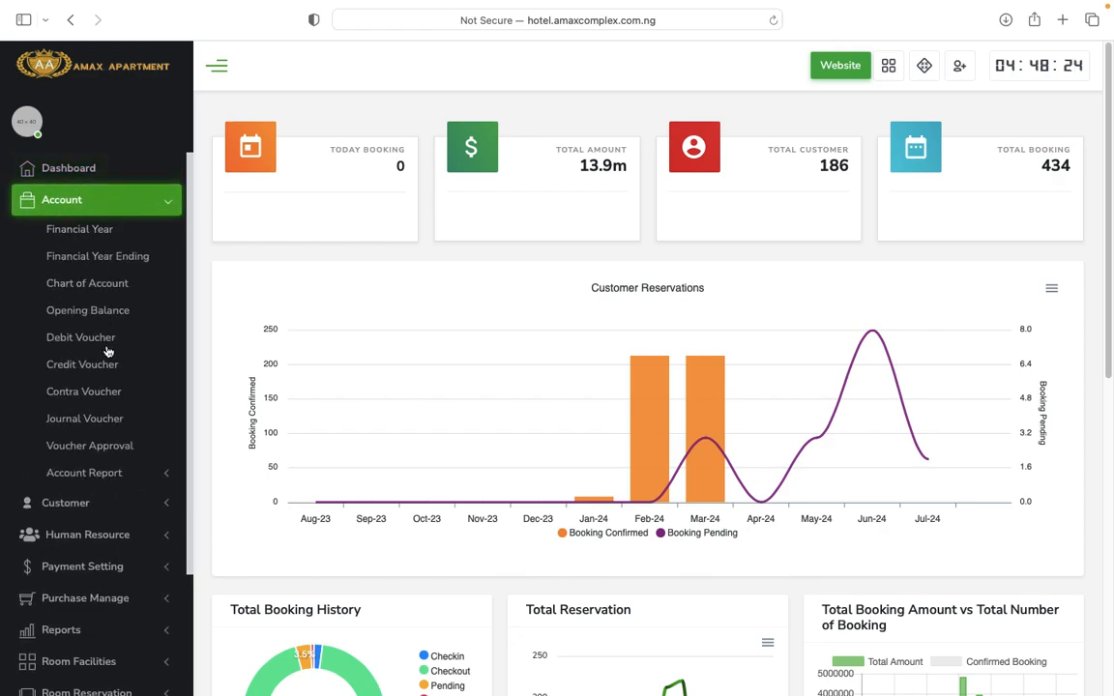
pyautogui.click(81, 232)
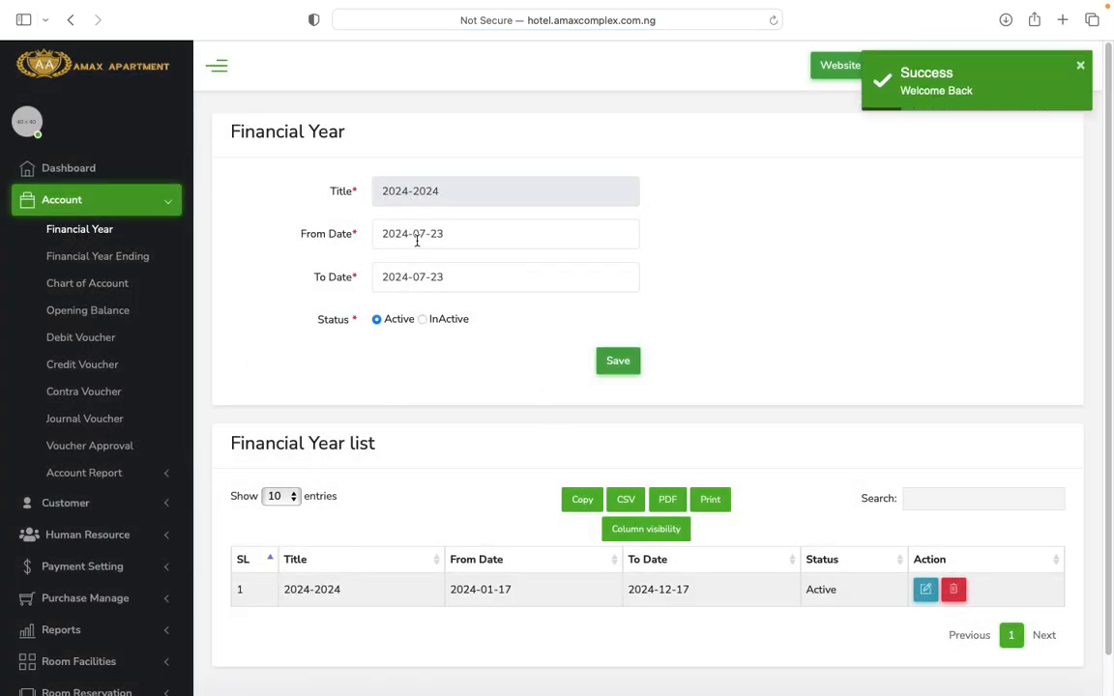
pyautogui.scroll(-1, 482, 416)
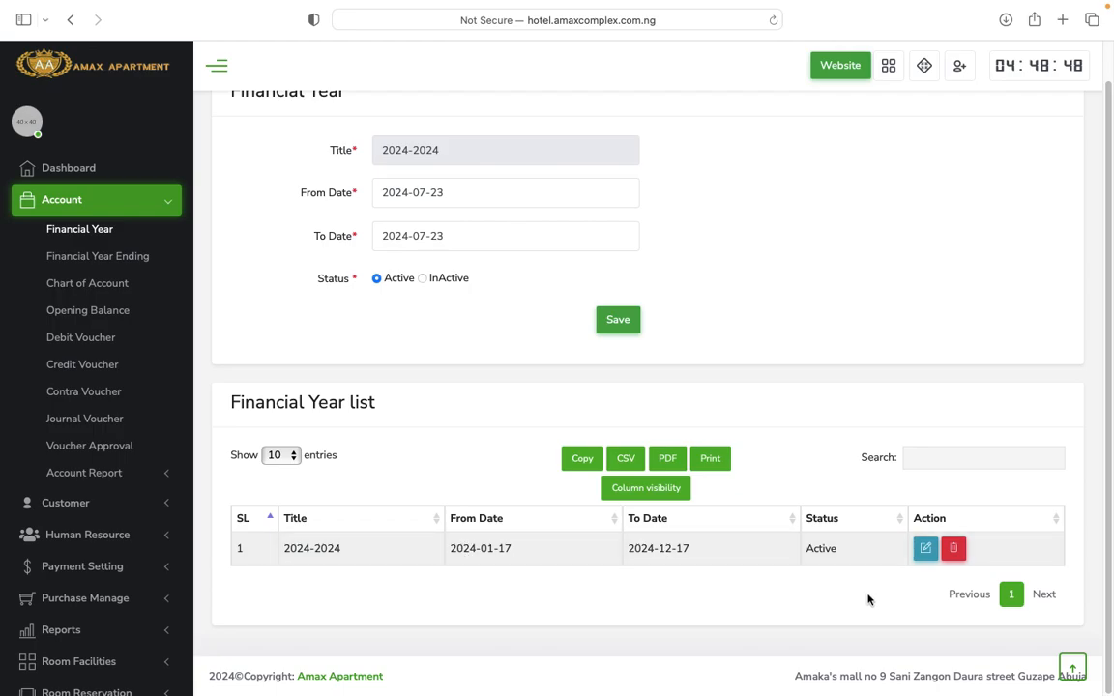
pyautogui.scroll(1, 868, 600)
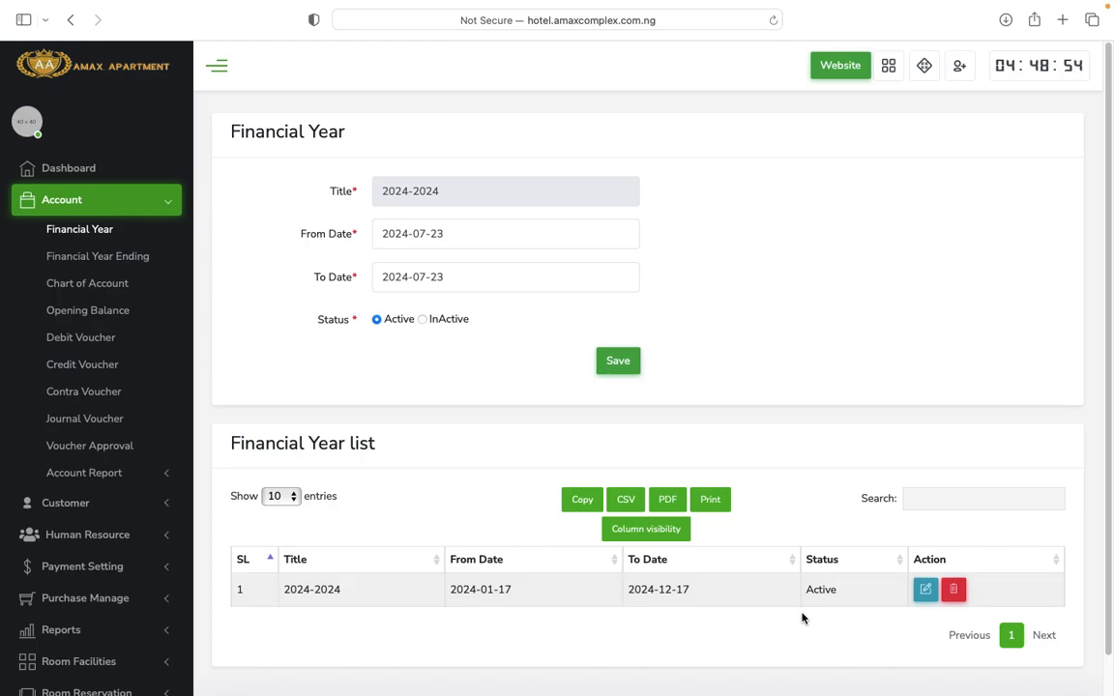
# Set both the From Date and To Date to 2024-07-23.
pyautogui.click(495, 240)
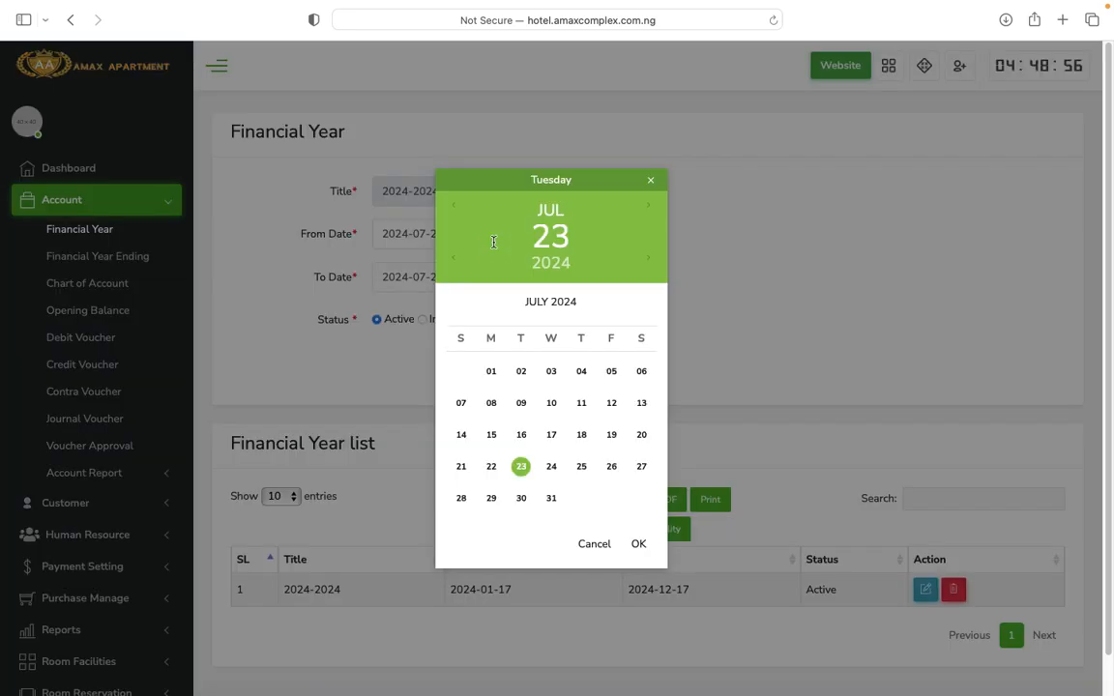
pyautogui.click(522, 467)
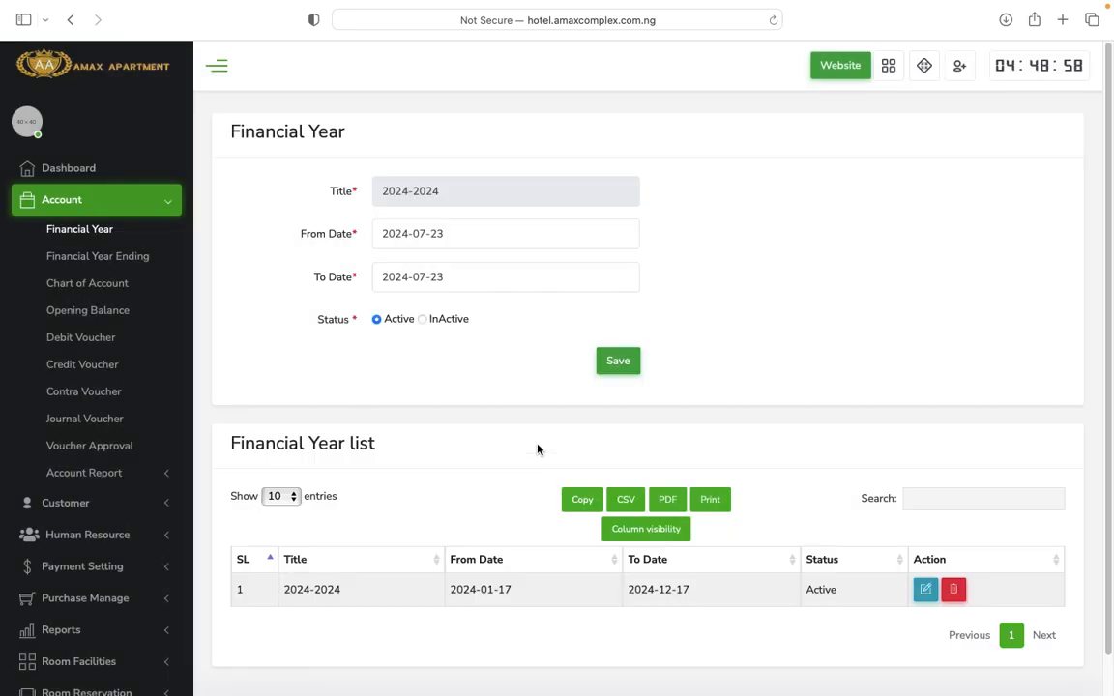
pyautogui.click(523, 288)
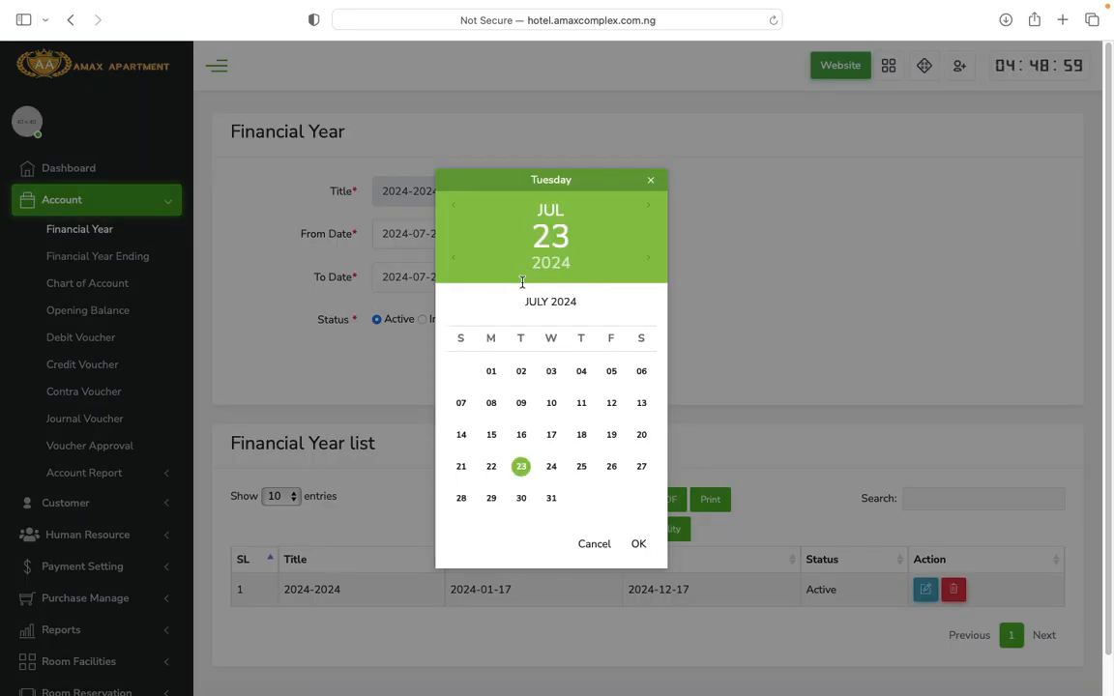
pyautogui.click(522, 468)
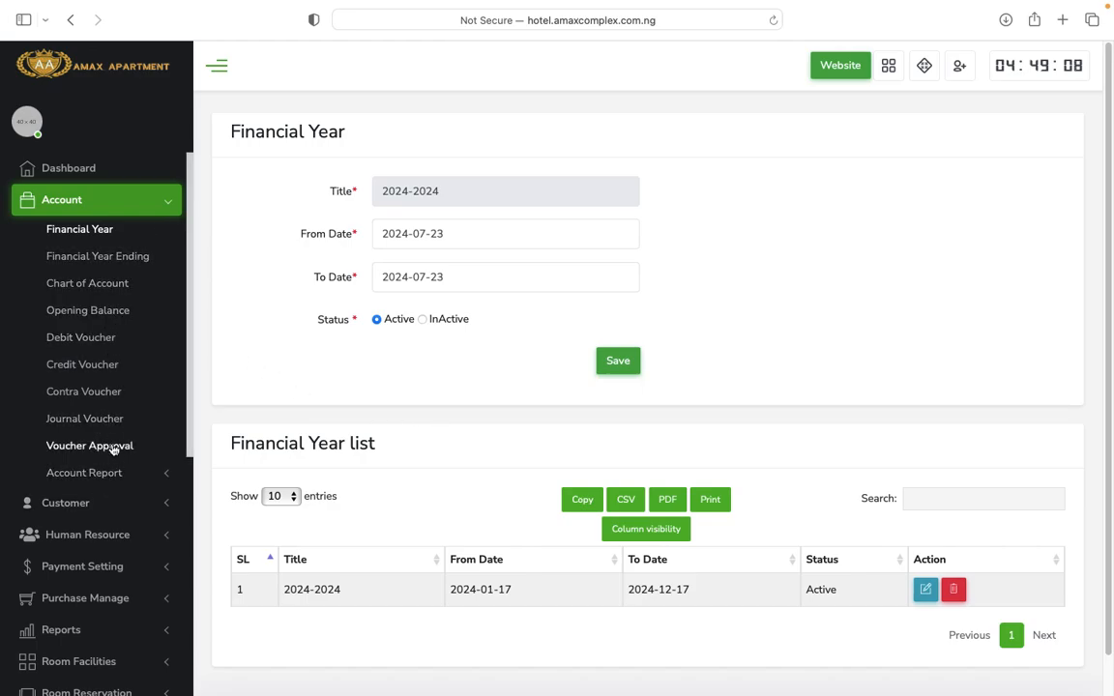
pyautogui.scroll(-3, 113, 449)
pyautogui.scroll(3, 117, 416)
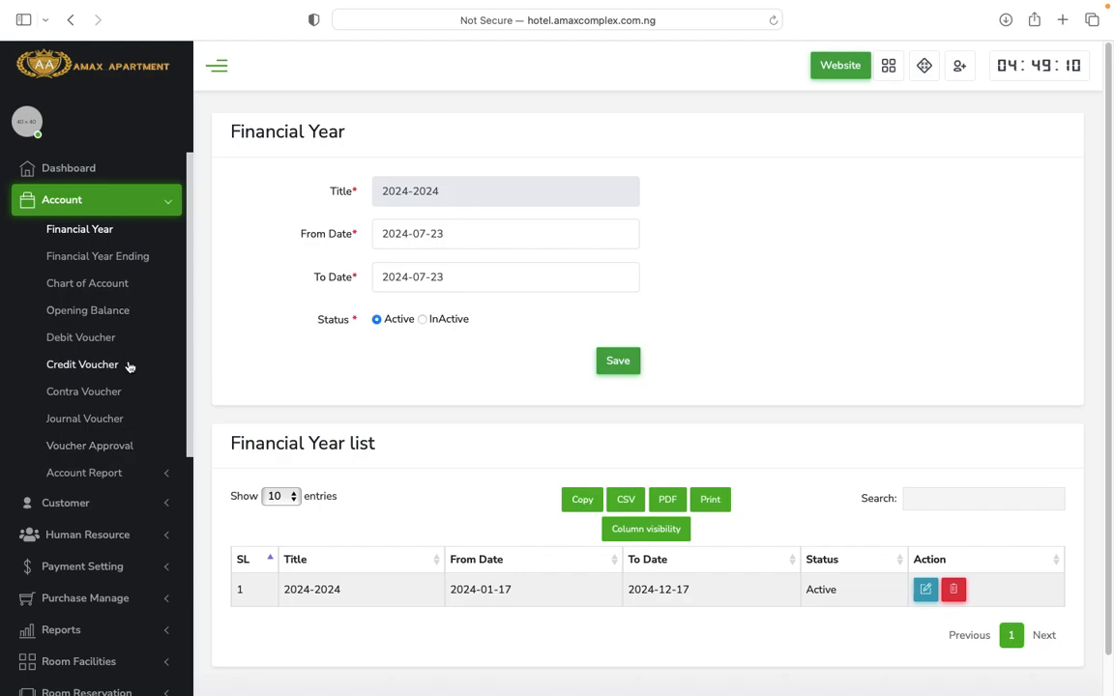
pyautogui.scroll(-3, 138, 411)
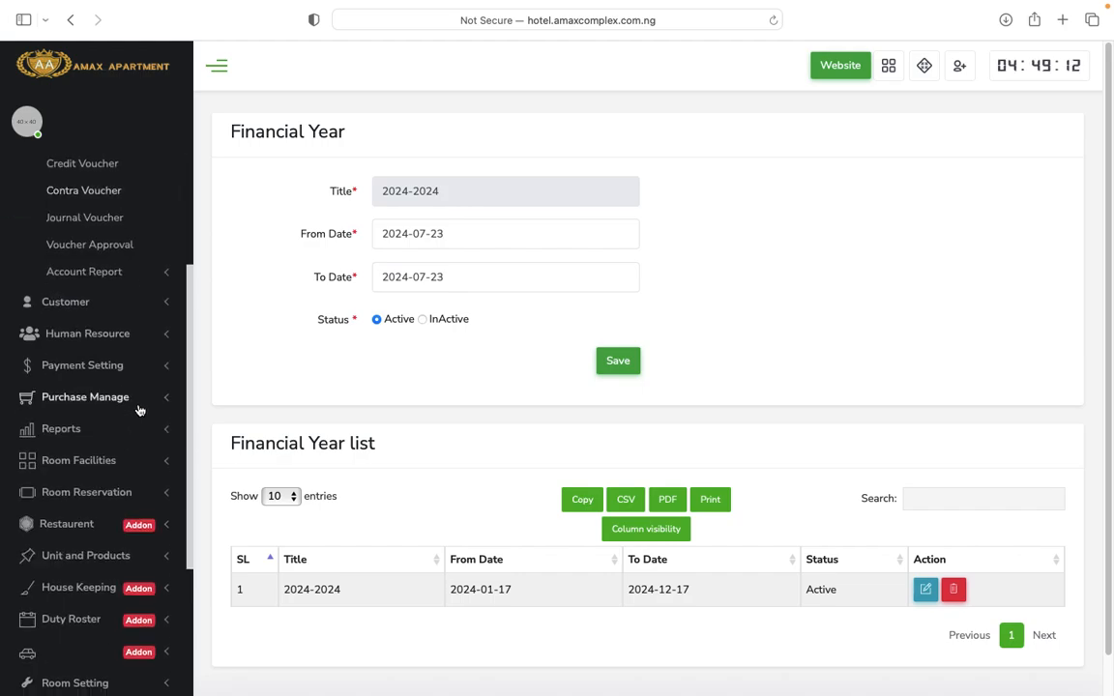
pyautogui.scroll(3, 140, 412)
pyautogui.scroll(-1, 134, 441)
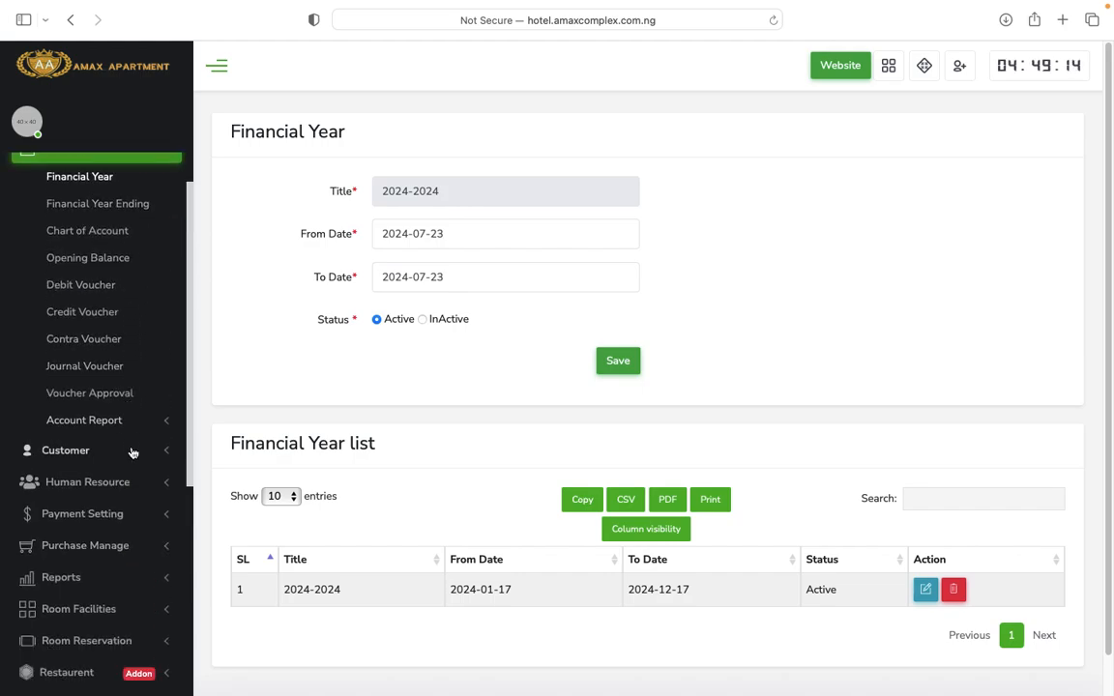
pyautogui.click(140, 451)
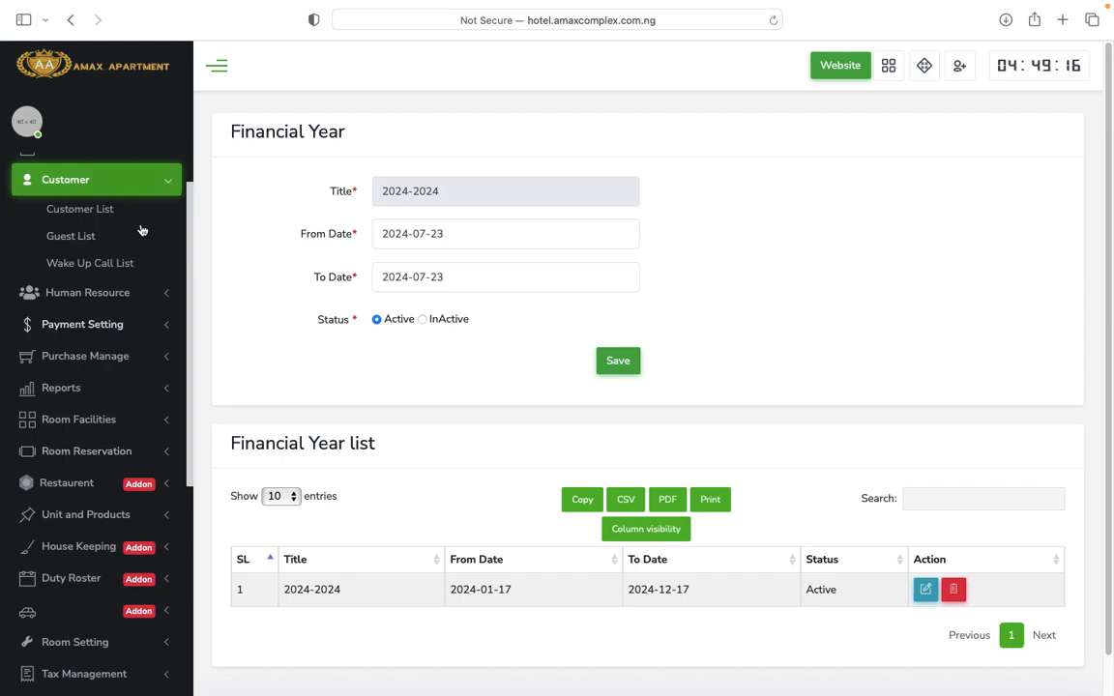
pyautogui.click(83, 215)
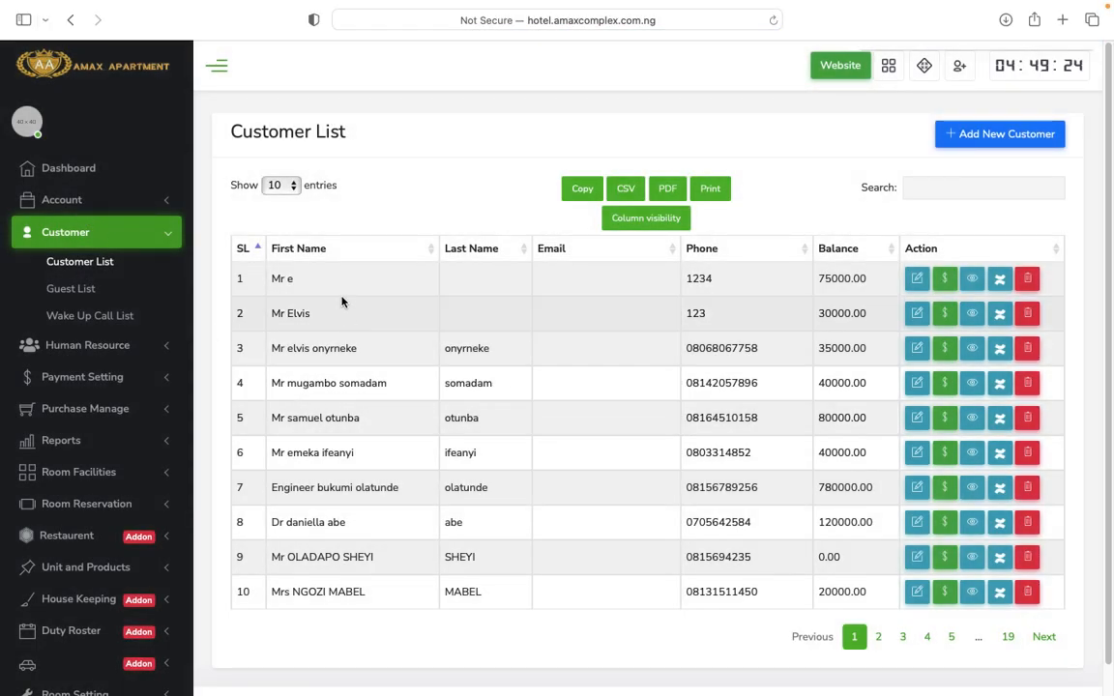
pyautogui.scroll(-1, 422, 553)
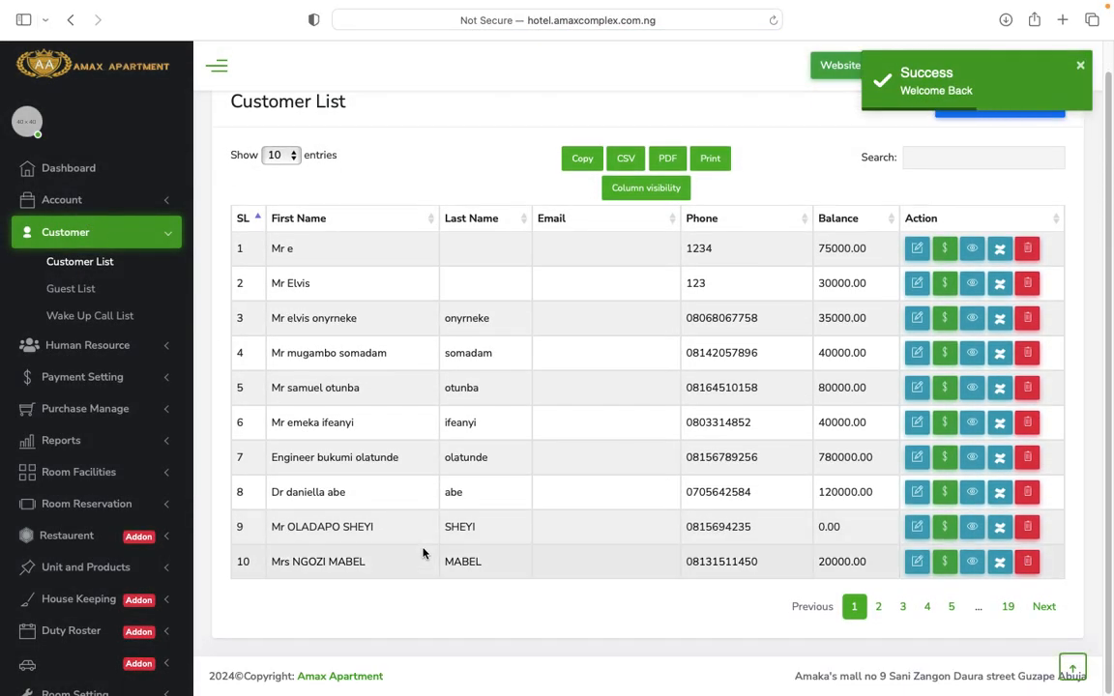
pyautogui.scroll(1, 465, 558)
pyautogui.scroll(-1, 638, 592)
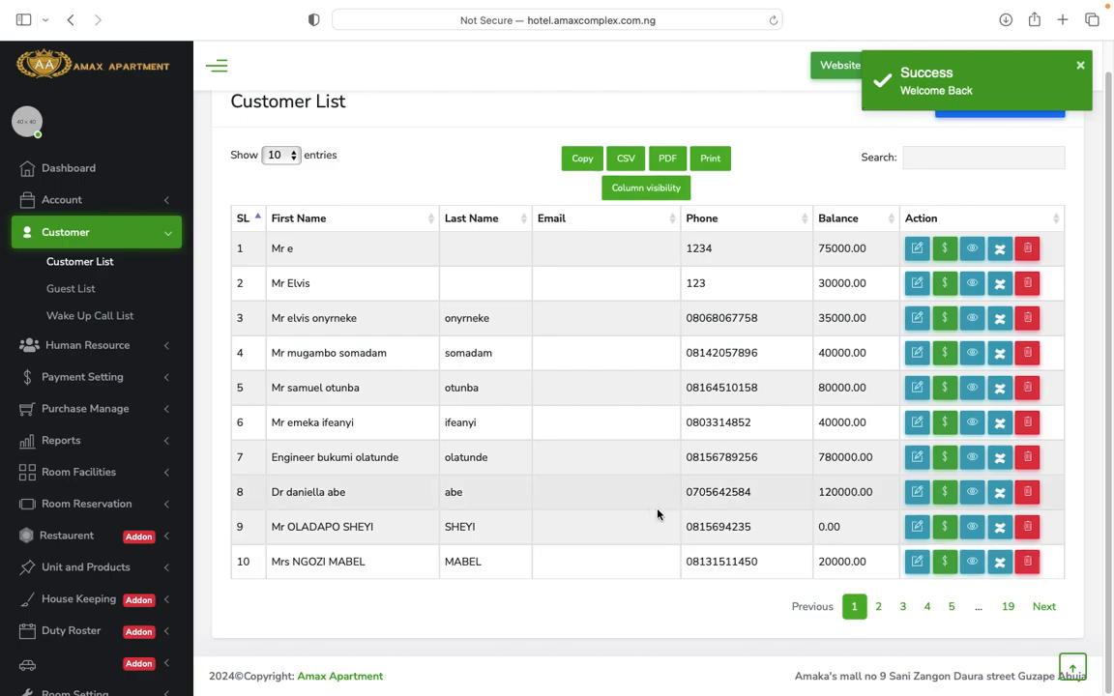
pyautogui.scroll(1, 682, 490)
pyautogui.scroll(-1, 682, 493)
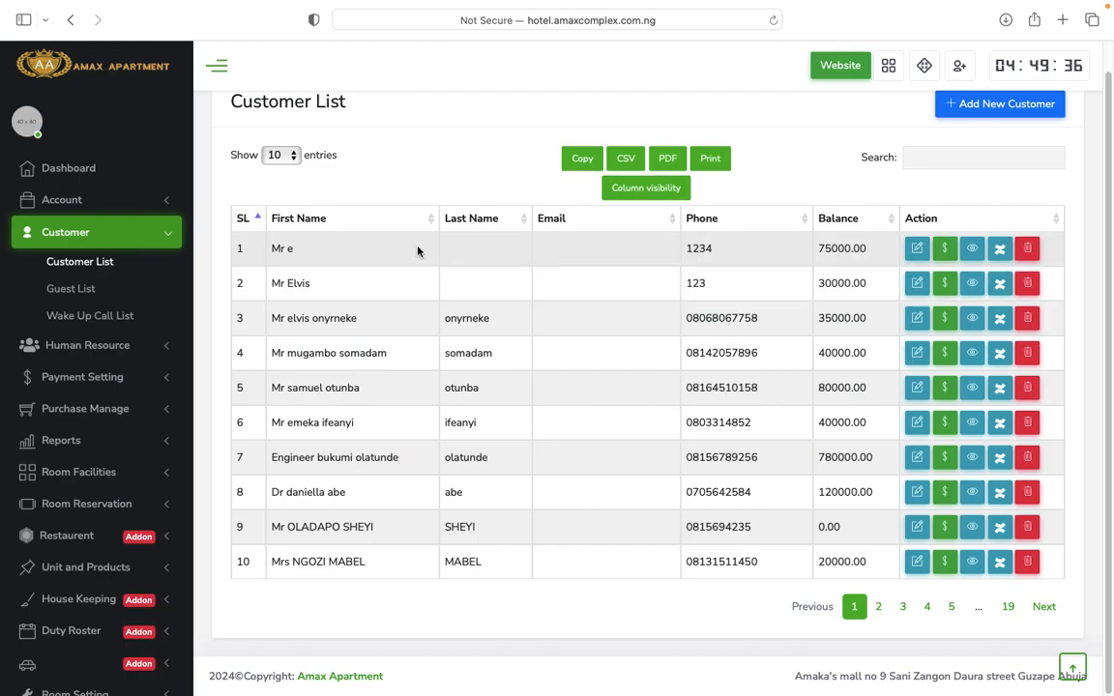
pyautogui.click(946, 250)
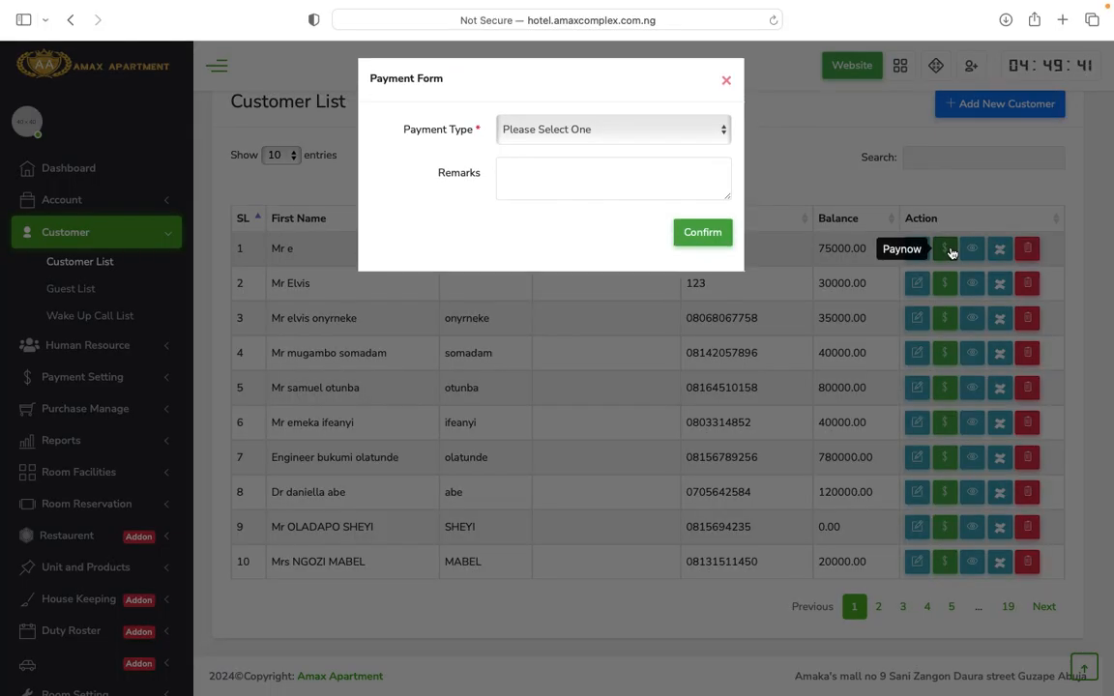
pyautogui.click(585, 139)
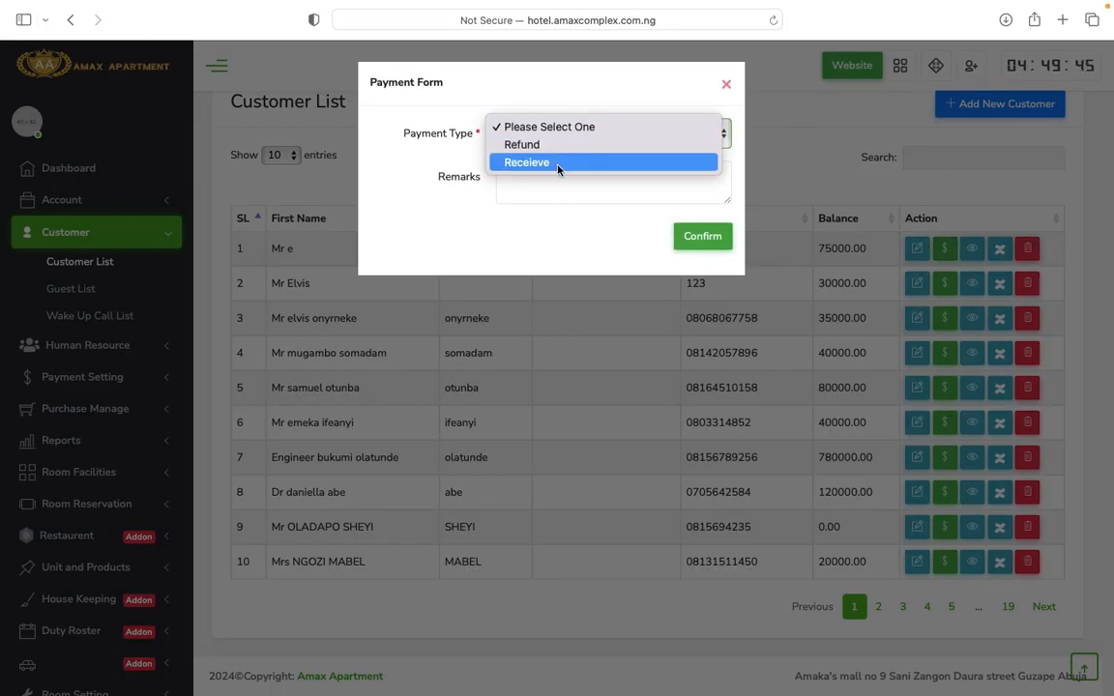
pyautogui.click(726, 85)
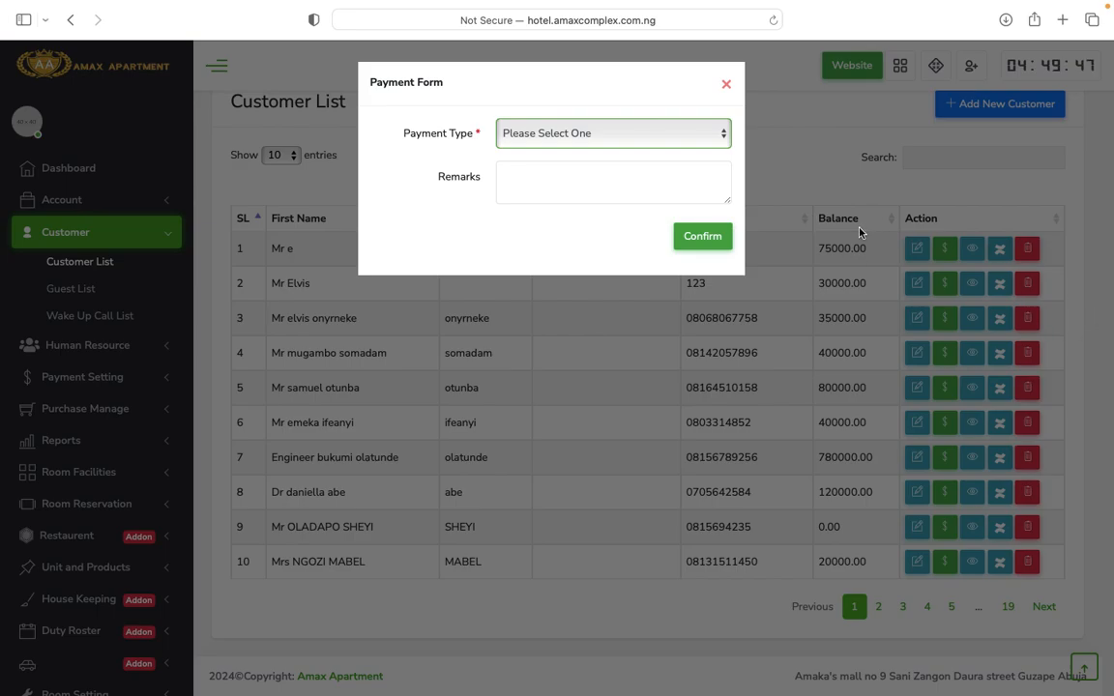
pyautogui.click(726, 84)
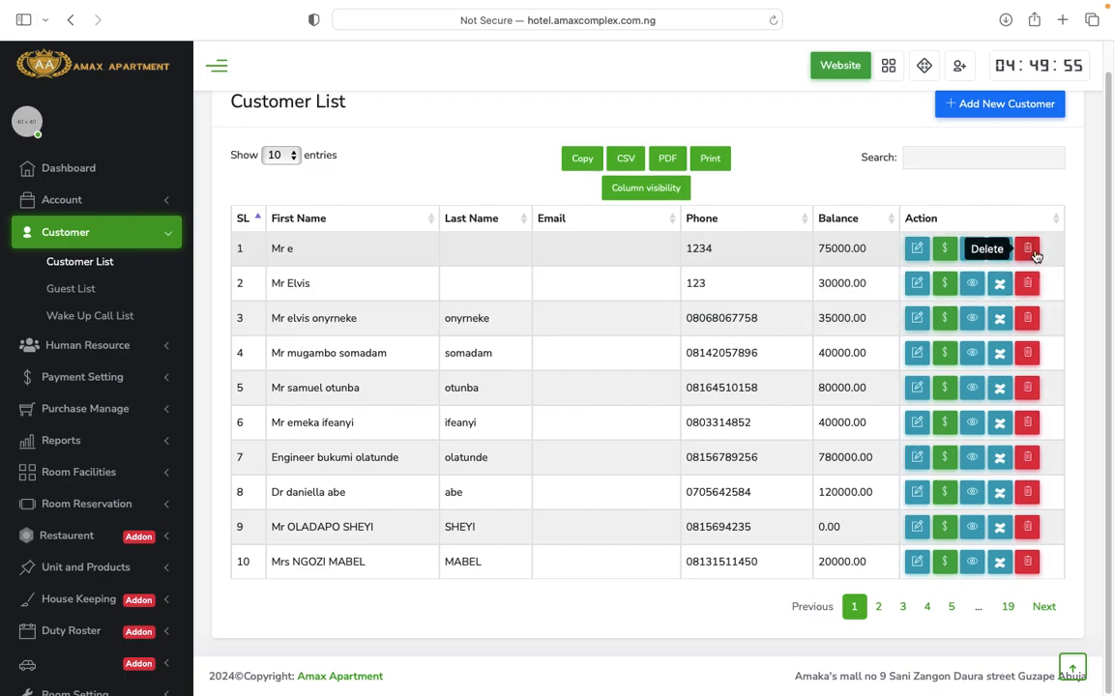
# Review the Guest List, then go to the Wake Up Call List and start a new wake-up call.
pyautogui.click(76, 292)
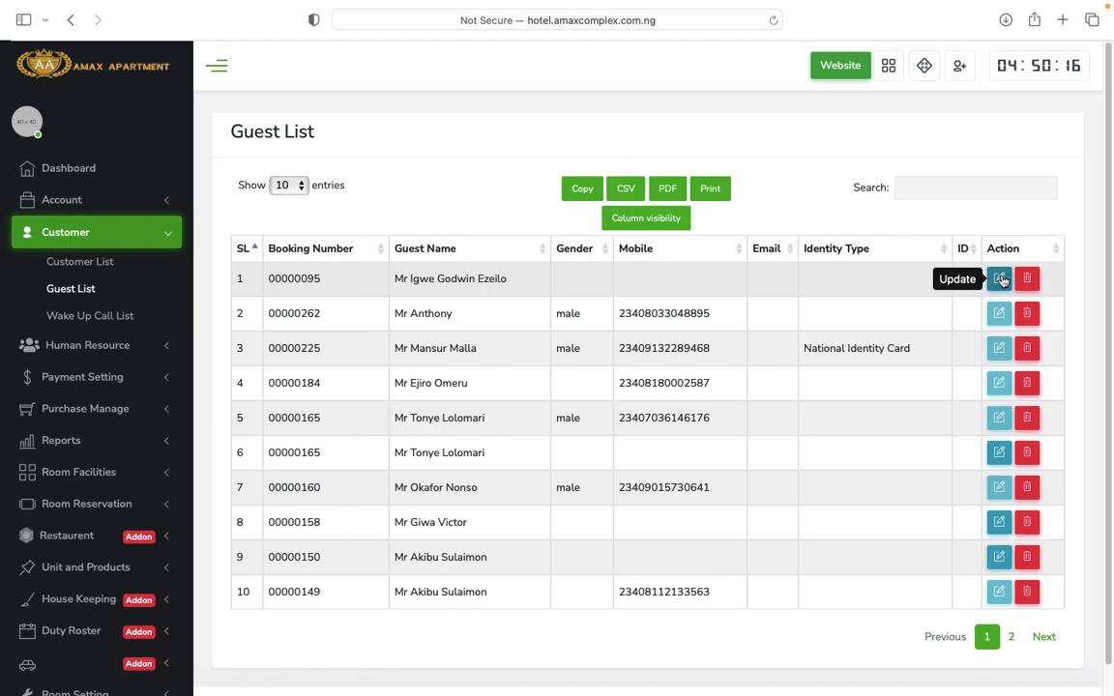
pyautogui.scroll(-1, 493, 484)
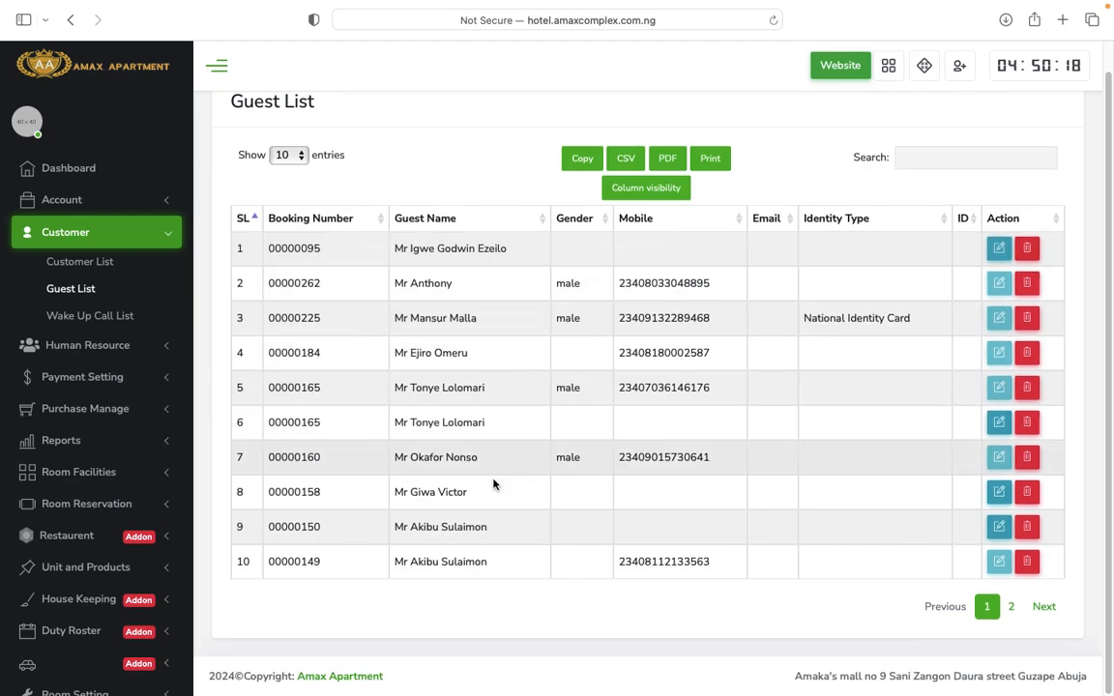
pyautogui.scroll(1, 494, 484)
pyautogui.click(103, 319)
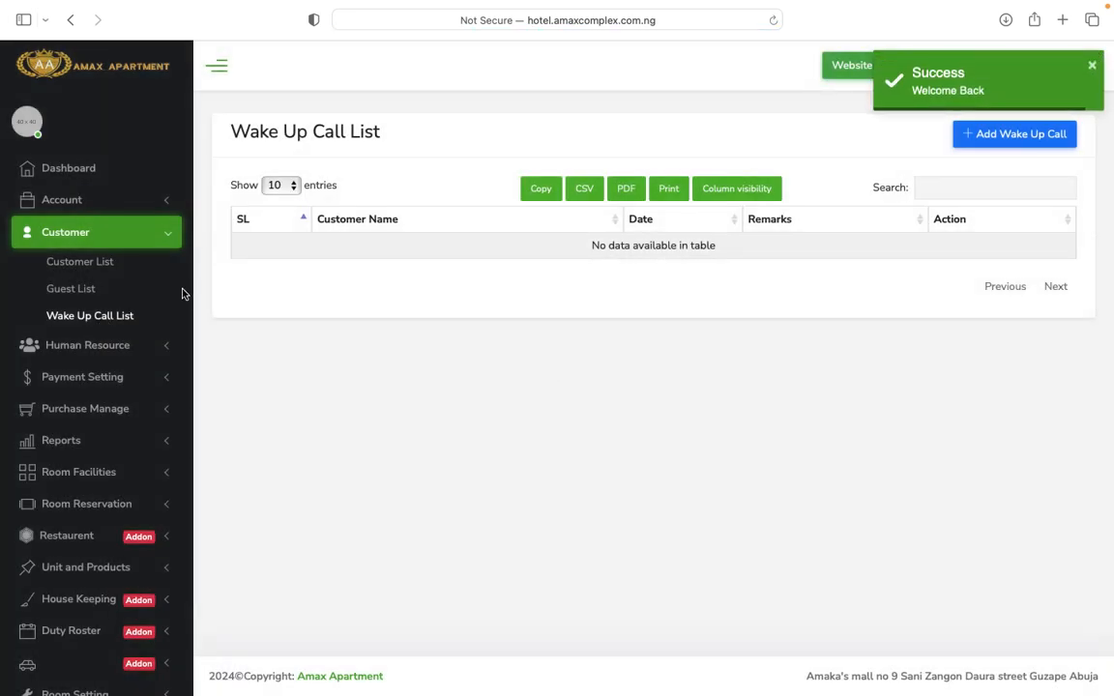
pyautogui.click(996, 136)
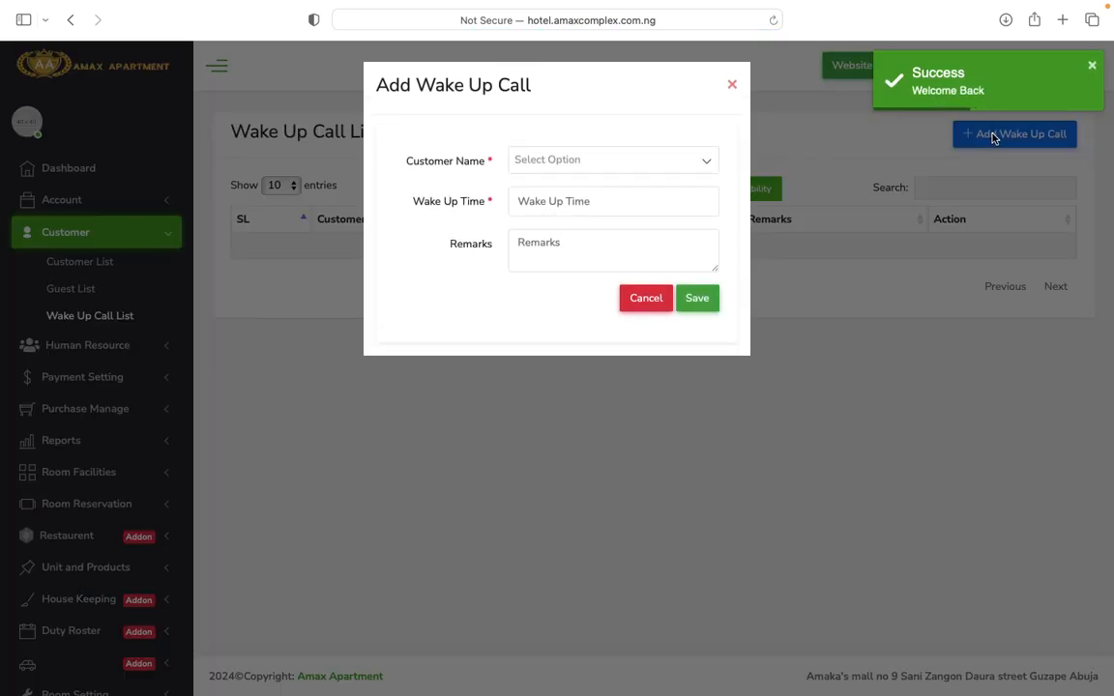
pyautogui.click(647, 165)
pyautogui.click(596, 251)
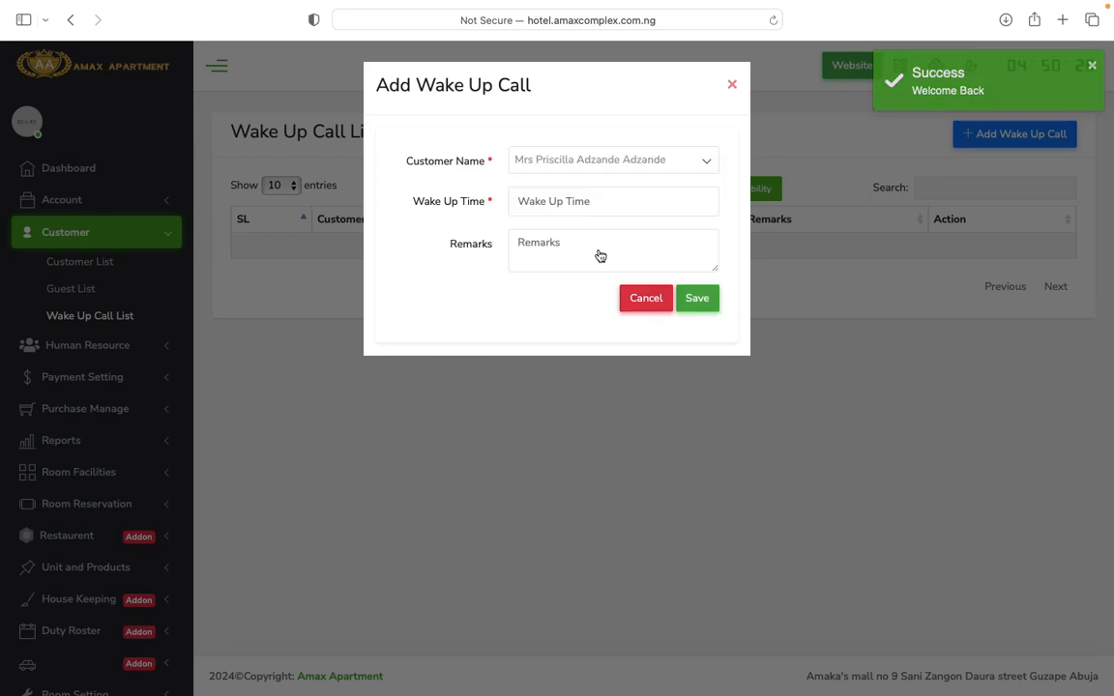
pyautogui.click(597, 202)
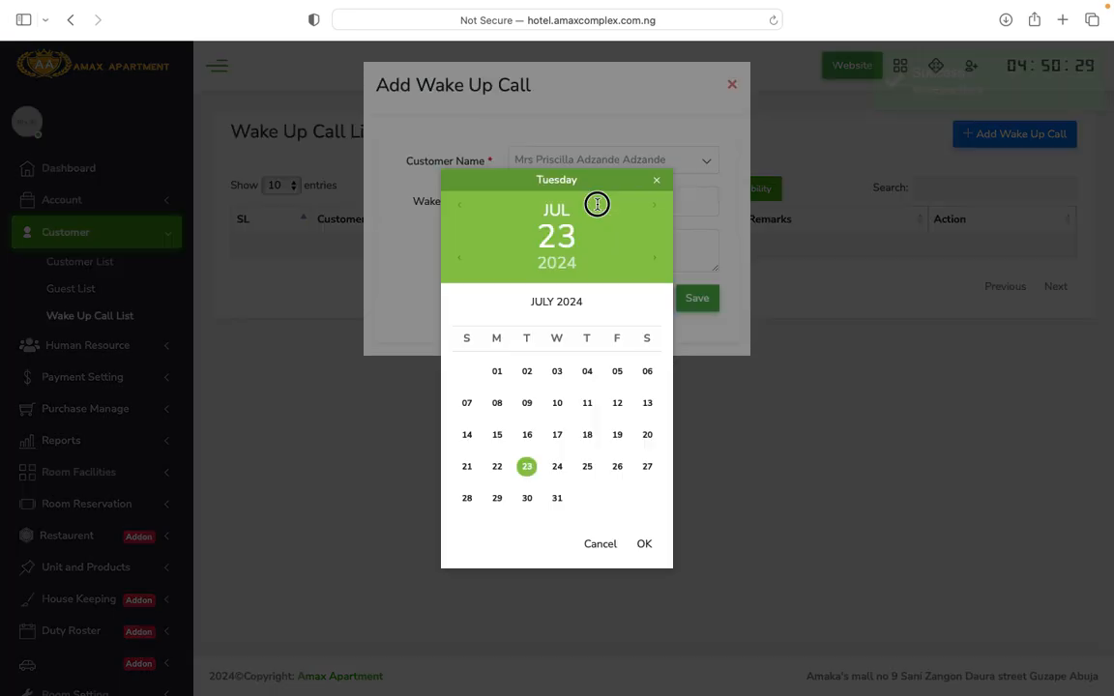
pyautogui.click(527, 468)
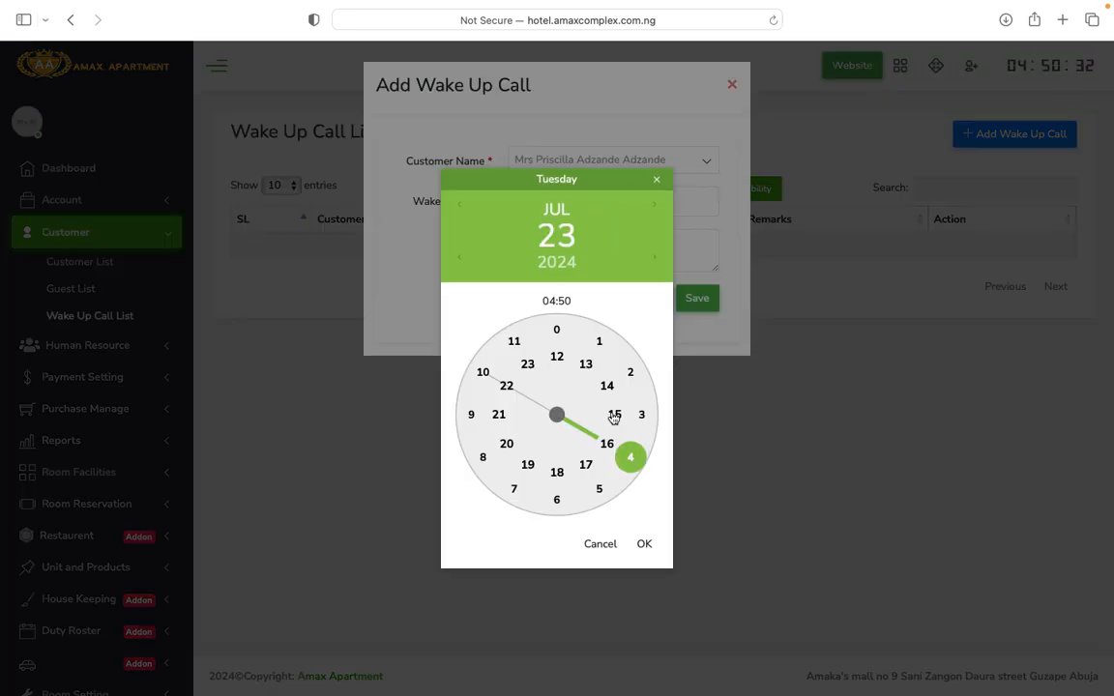
pyautogui.click(527, 368)
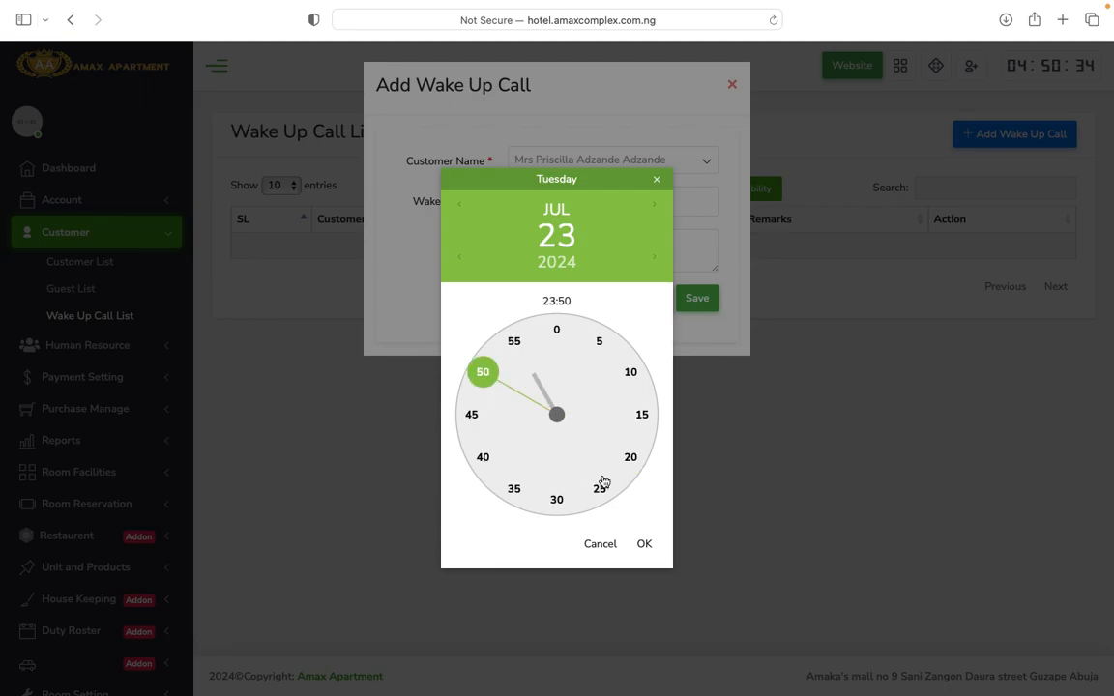
pyautogui.click(644, 543)
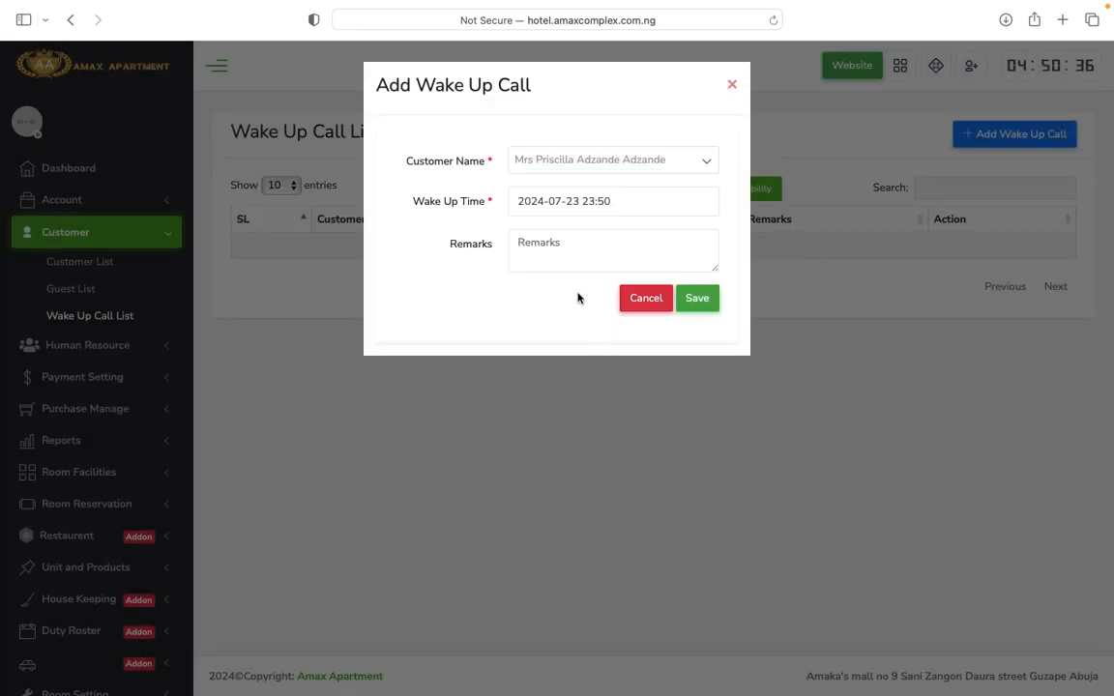
pyautogui.click(577, 255)
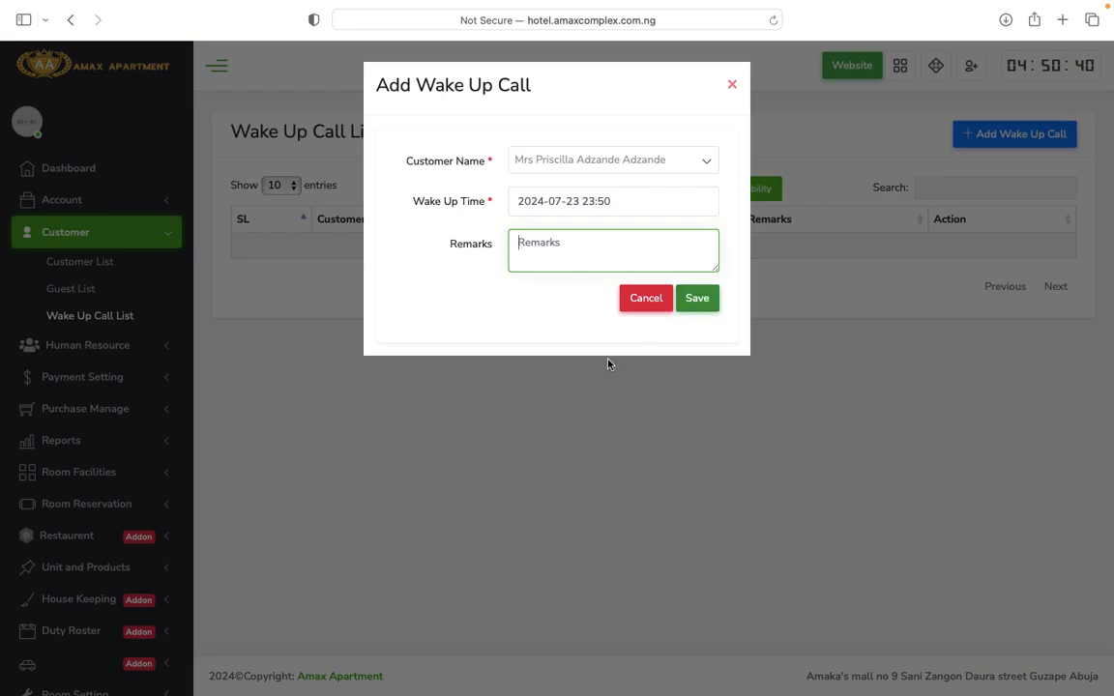
pyautogui.click(645, 298)
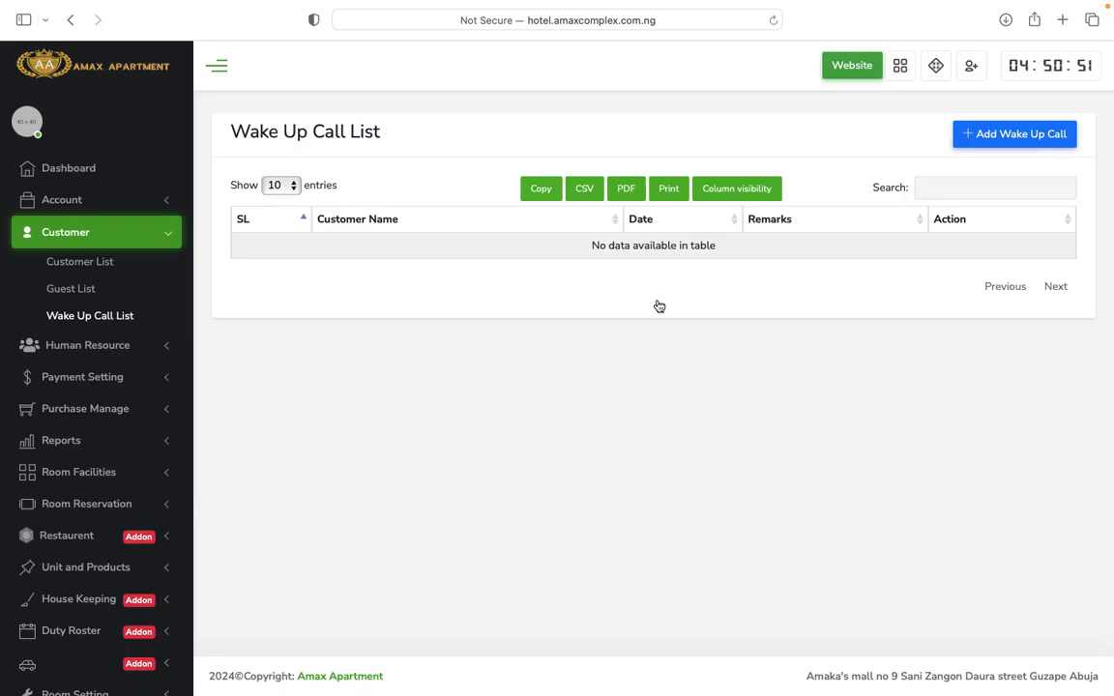
# Browse Human Resource's Attendance and Award pages, then open Recruitment's New Candidate form.
pyautogui.click(113, 346)
pyautogui.scroll(-1, 123, 421)
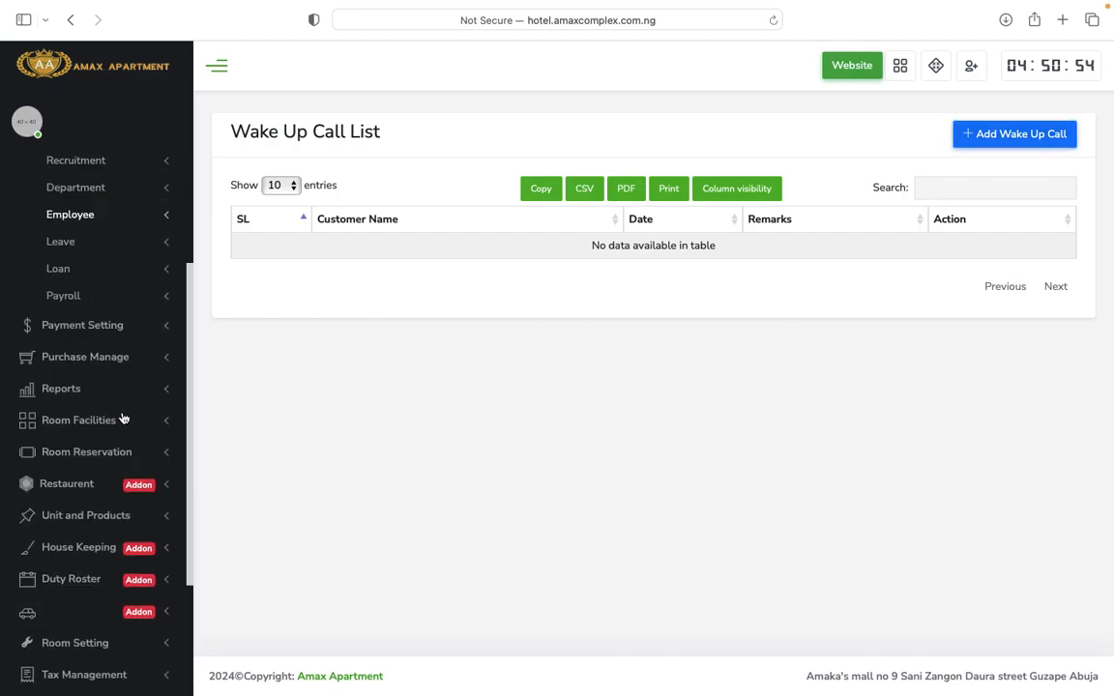
pyautogui.scroll(1, 121, 418)
pyautogui.click(118, 226)
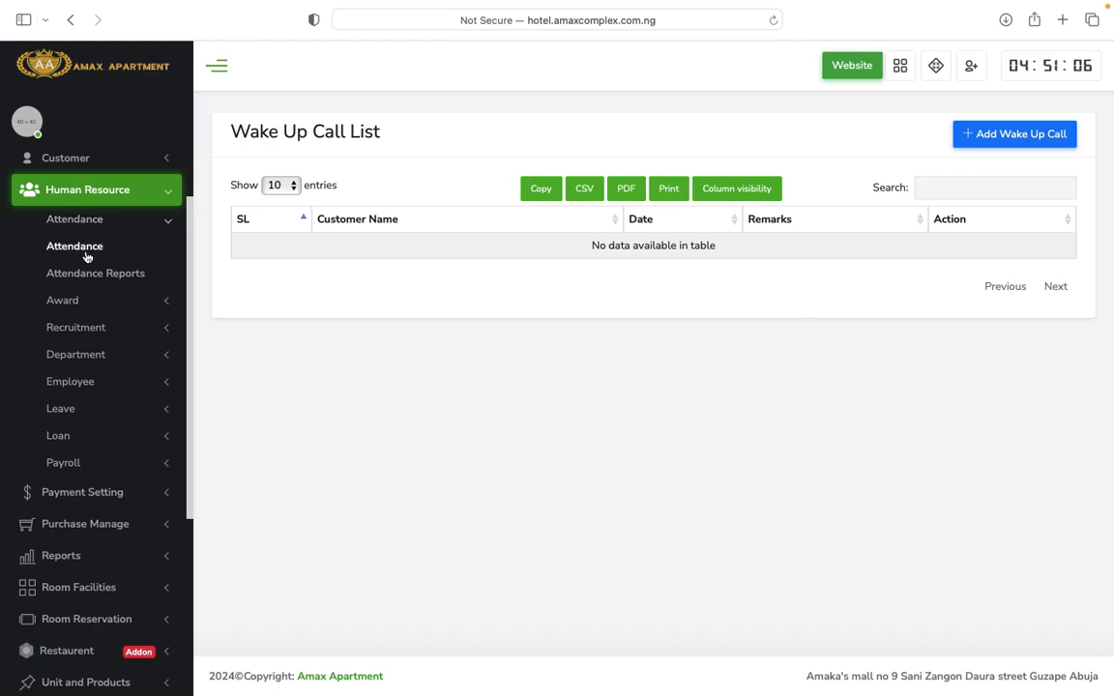
pyautogui.click(62, 300)
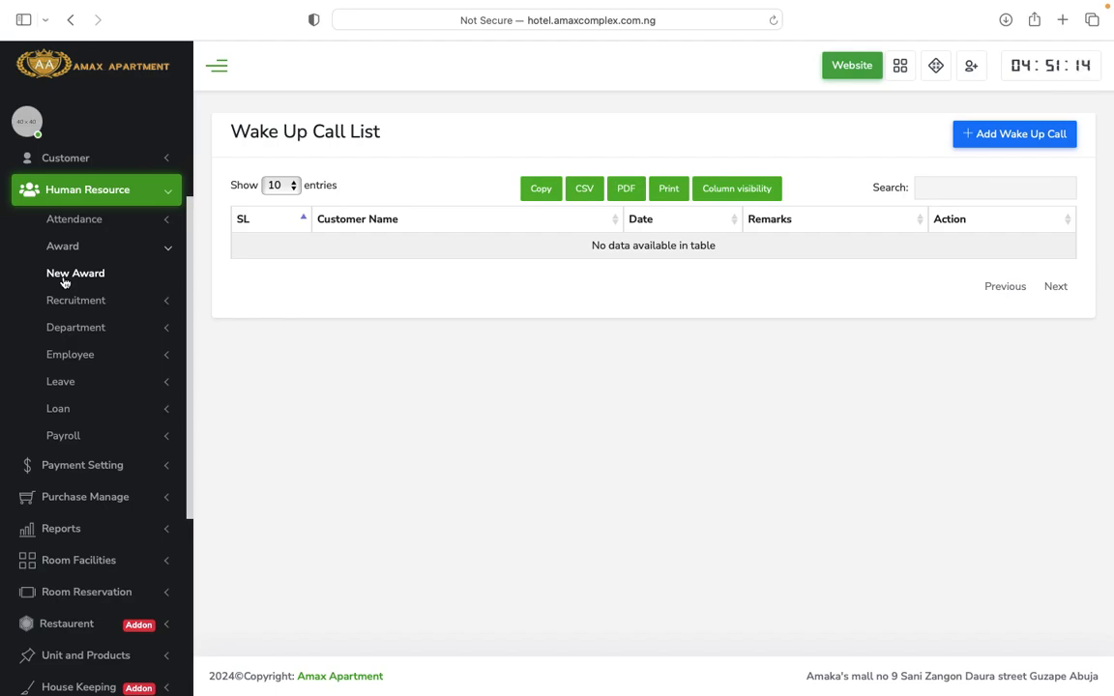
pyautogui.click(77, 300)
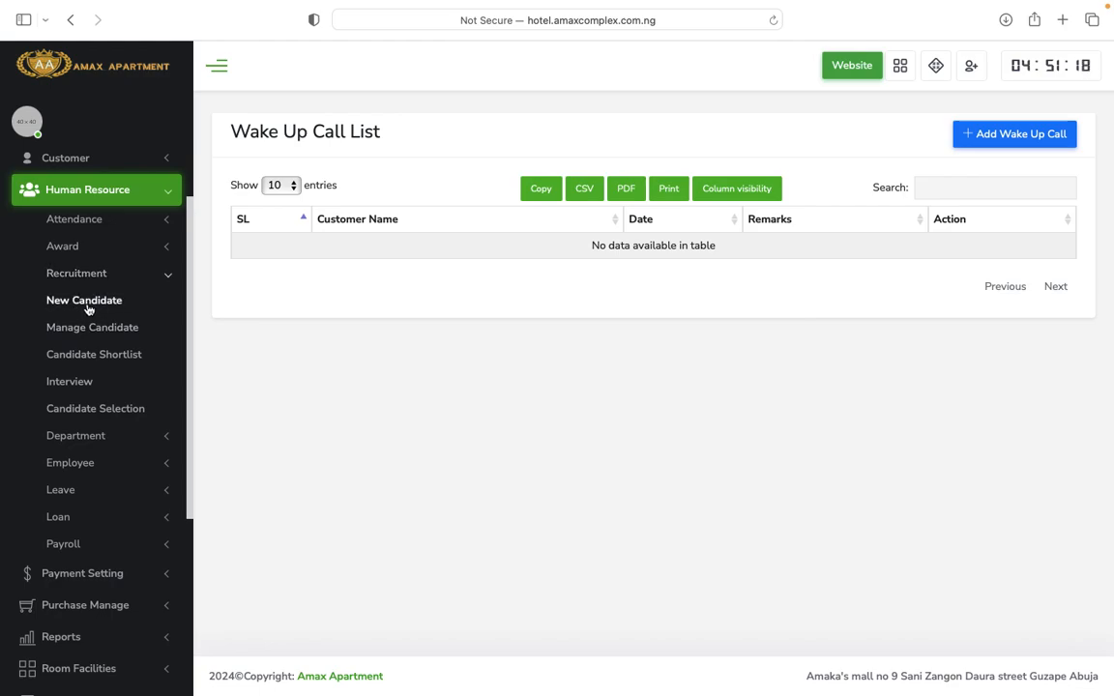
pyautogui.click(86, 303)
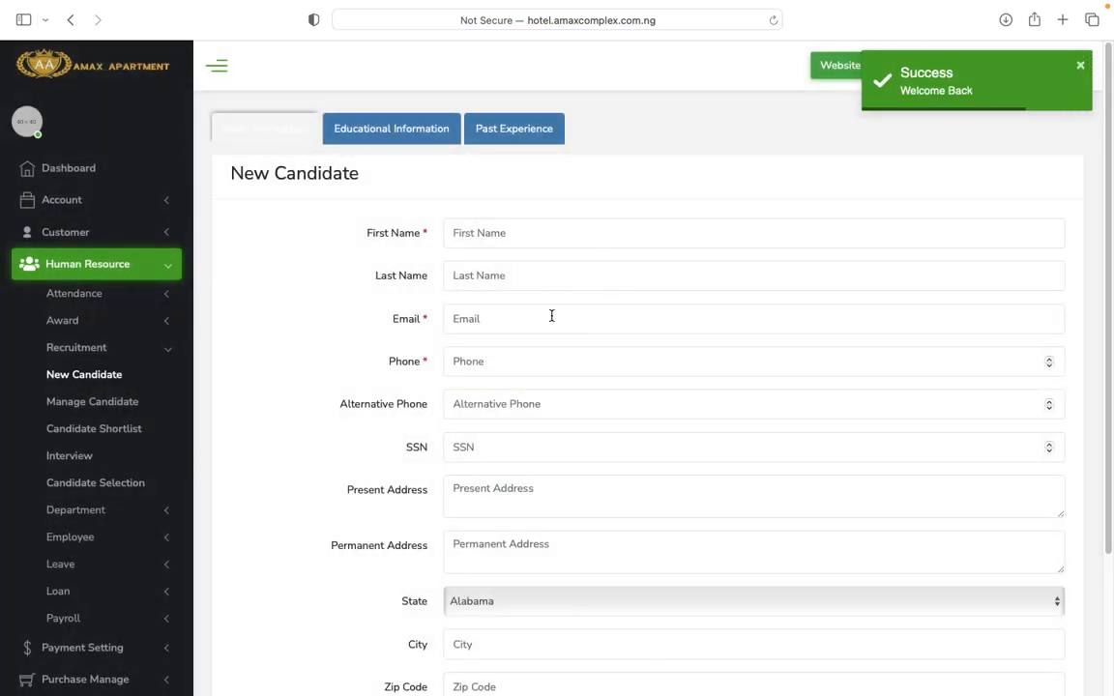
# Scroll through the blank New Candidate form's Basic, Educational and Past Experience sections.
pyautogui.scroll(-3, 649, 474)
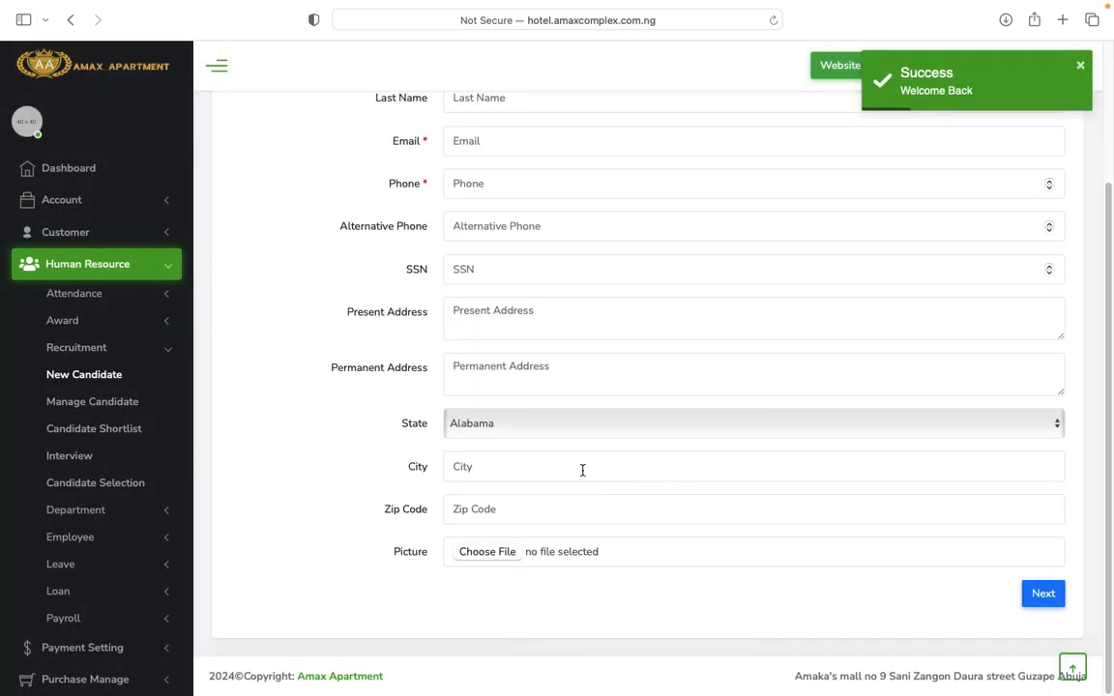
pyautogui.scroll(3, 582, 469)
pyautogui.scroll(-3, 582, 473)
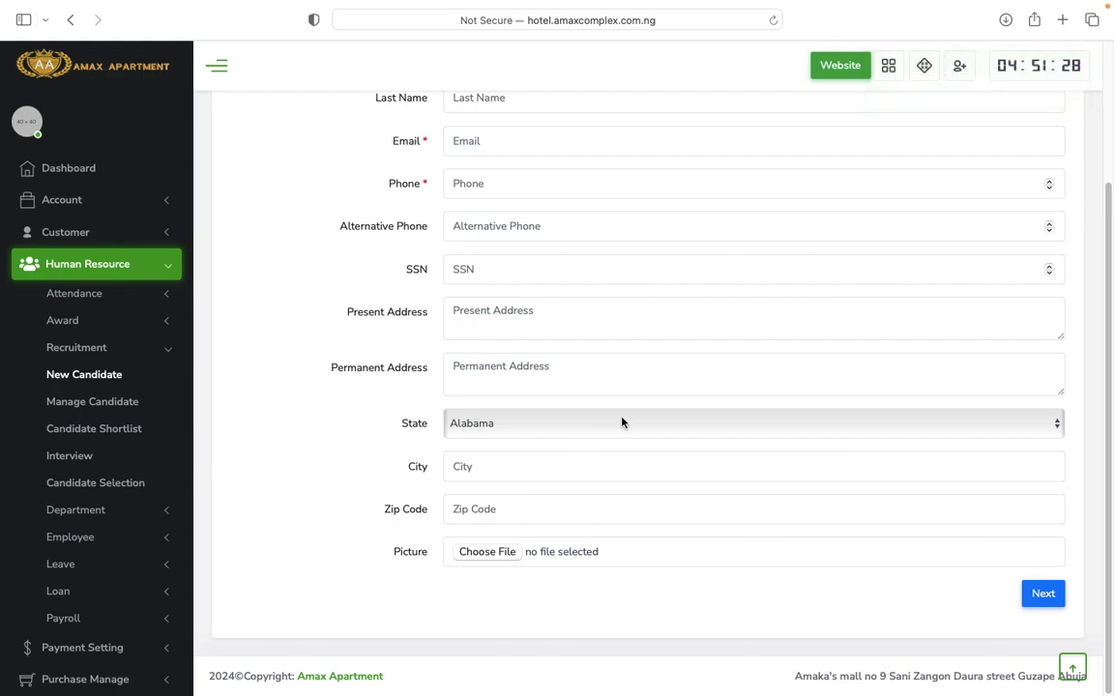
pyautogui.scroll(3, 622, 421)
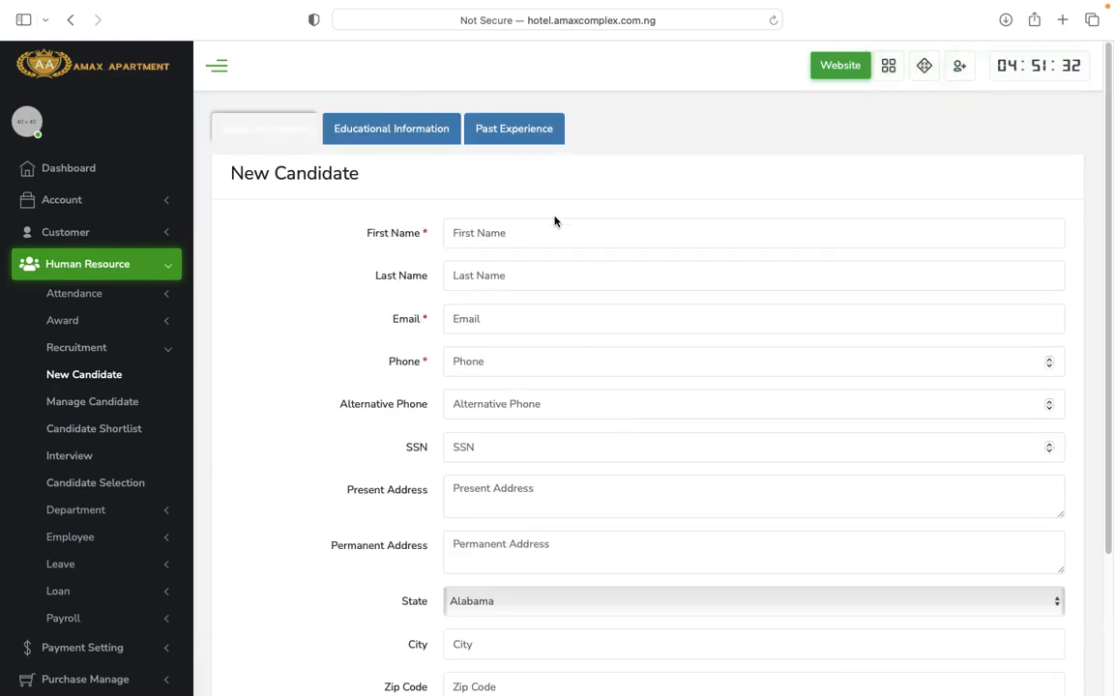
pyautogui.scroll(-3, 701, 367)
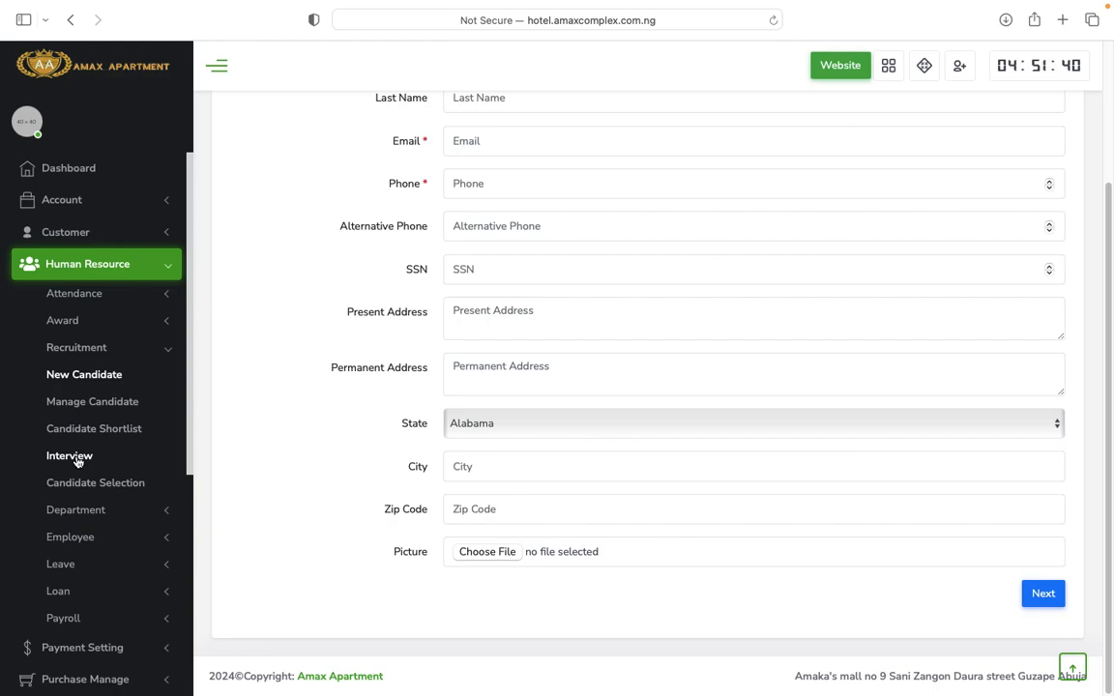
pyautogui.scroll(3, 170, 464)
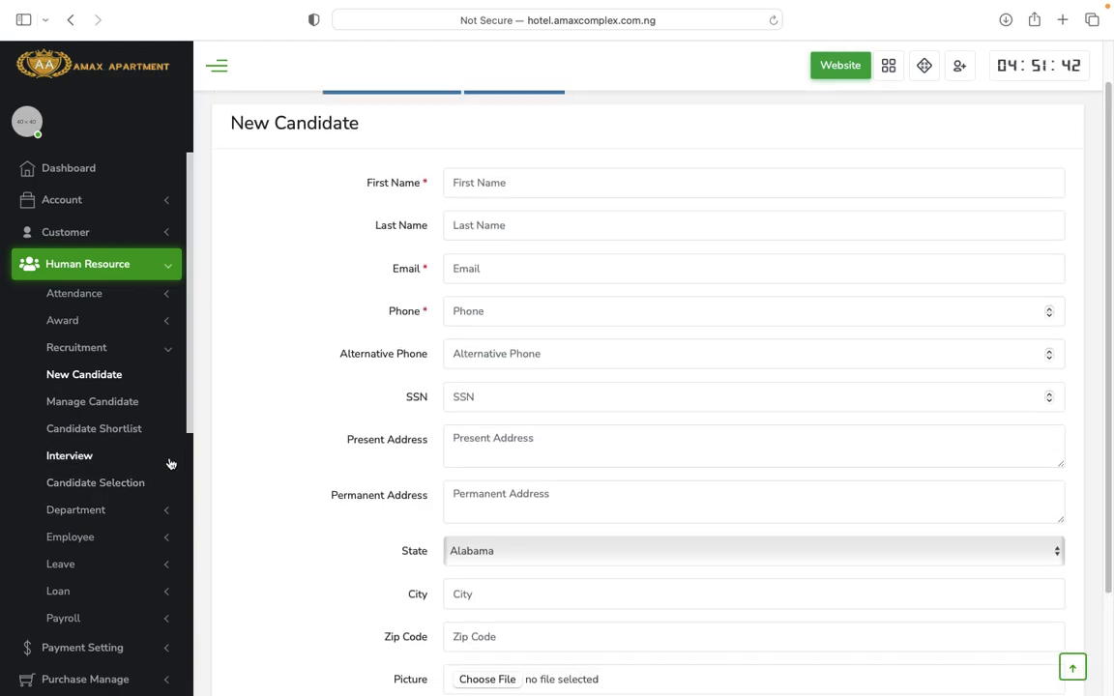
pyautogui.scroll(-5, 170, 464)
pyautogui.scroll(5, 156, 334)
pyautogui.scroll(-2, 106, 532)
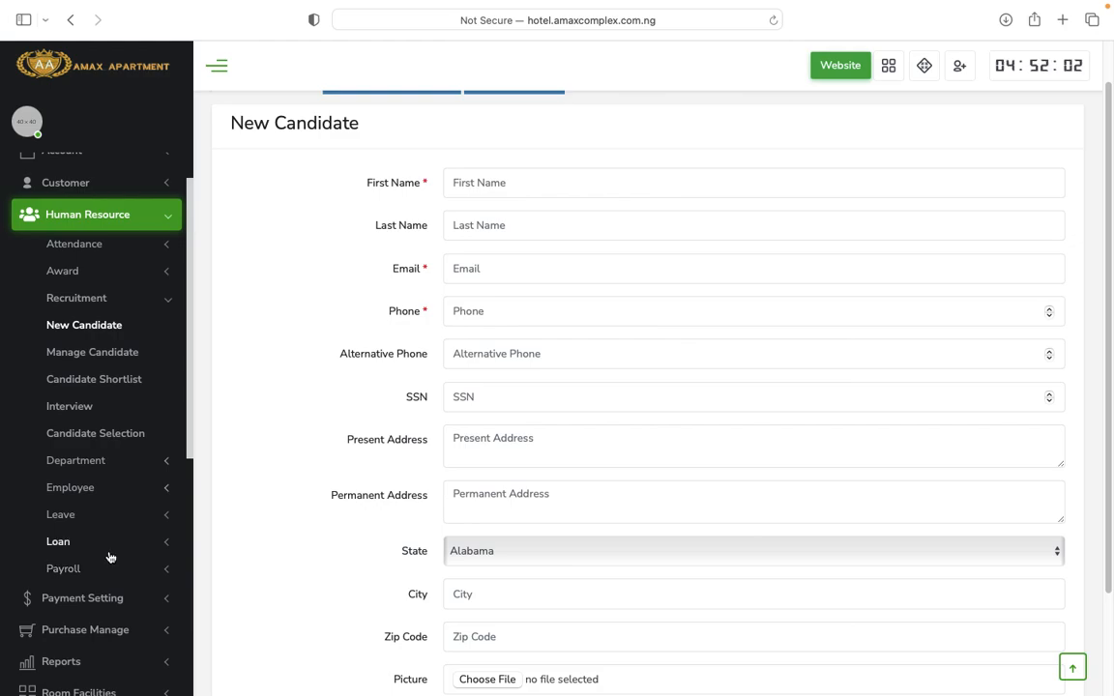
pyautogui.scroll(-5, 114, 530)
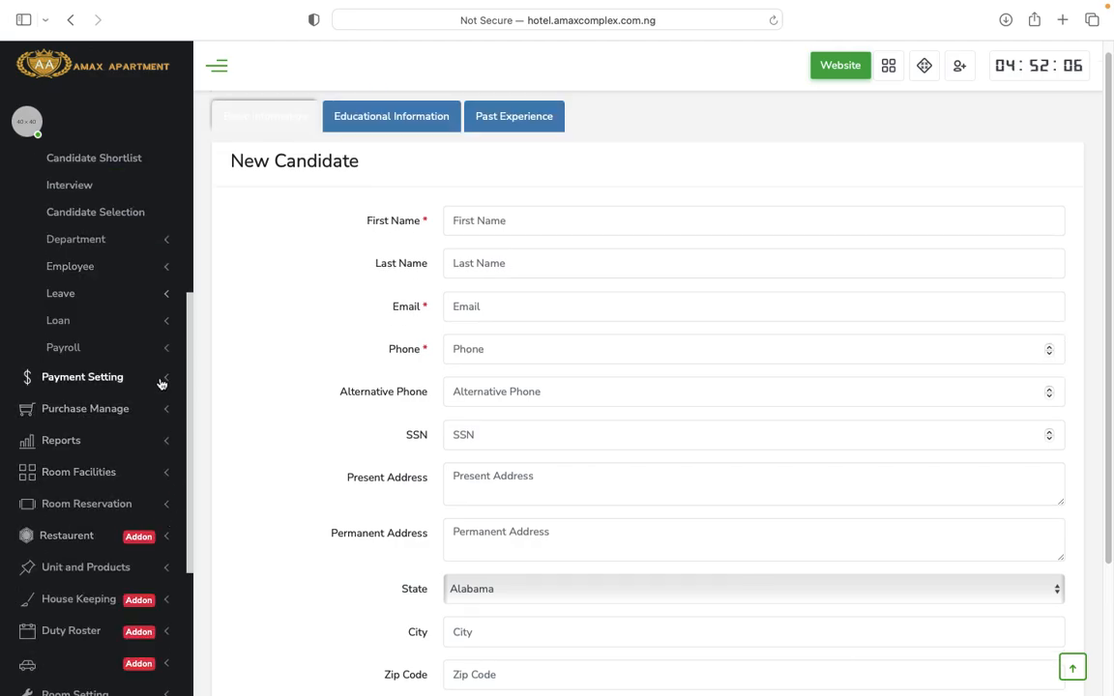
pyautogui.scroll(-6, 160, 377)
pyautogui.scroll(4, 155, 387)
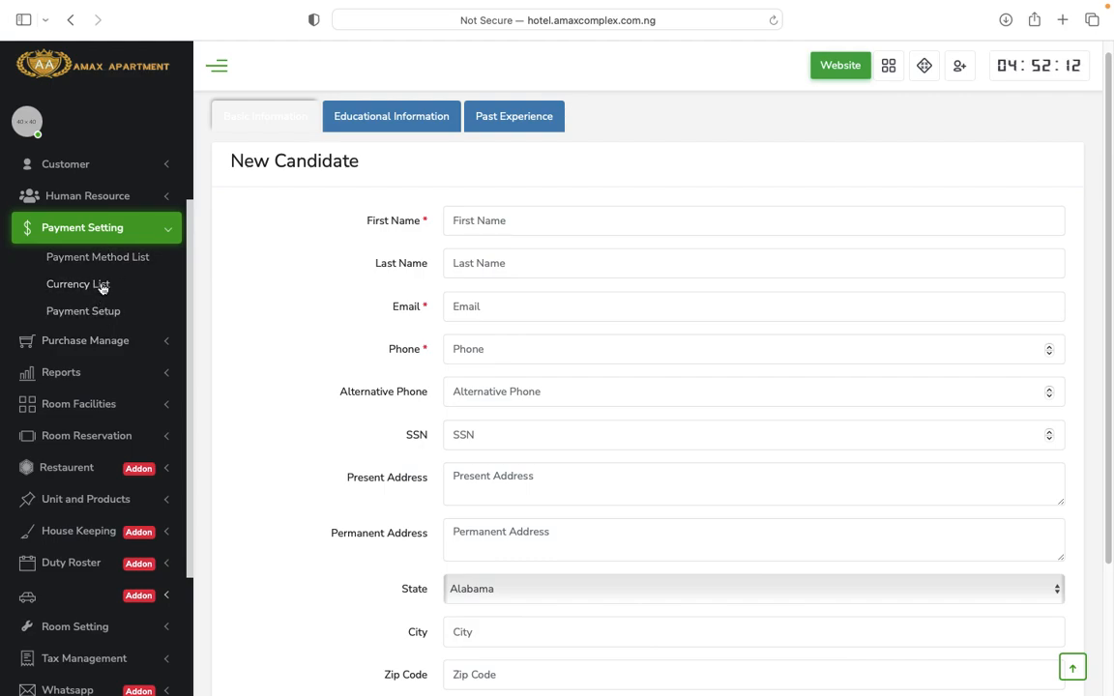
# Go to Purchase Manage > Purchase Item and start a new purchase.
pyautogui.click(145, 344)
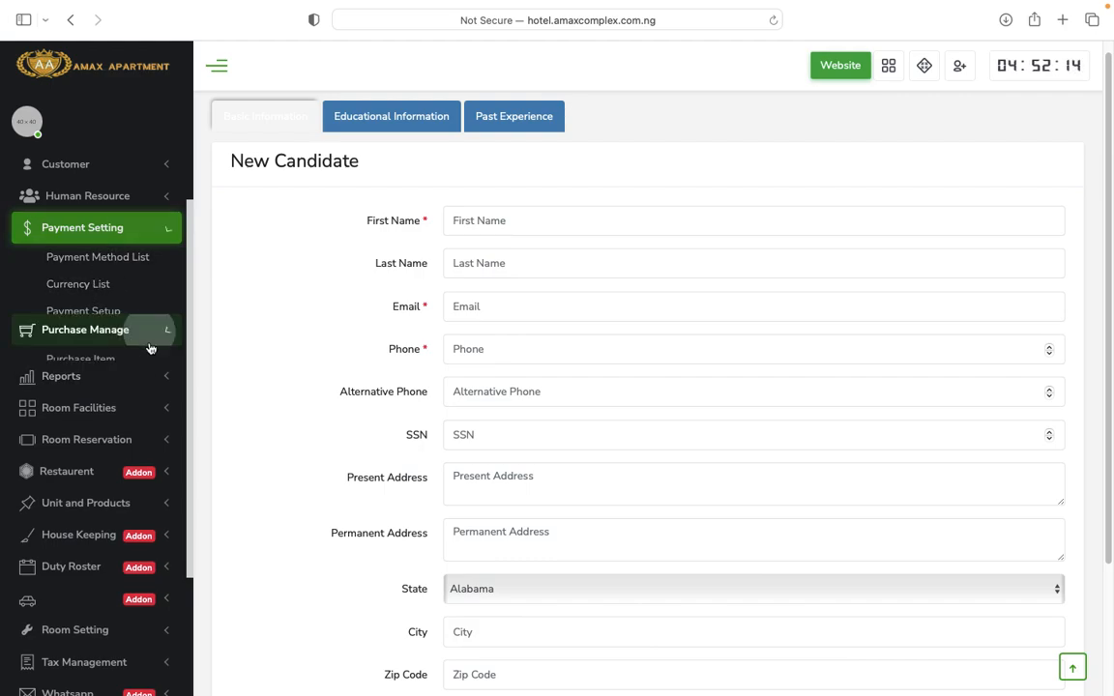
pyautogui.click(97, 290)
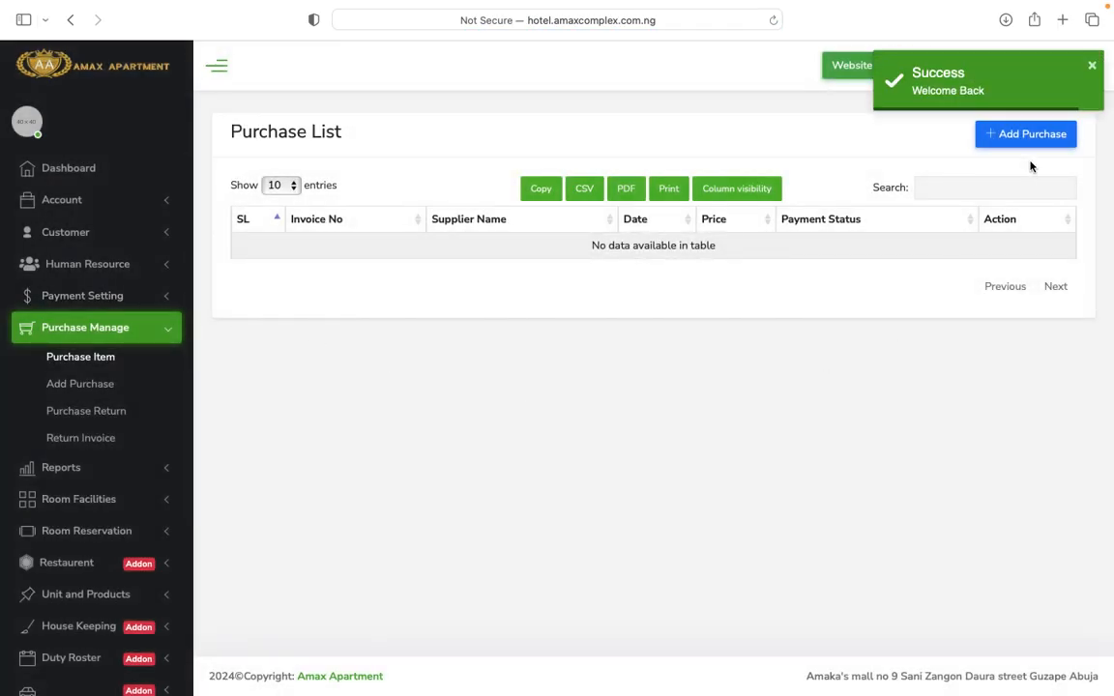
pyautogui.click(1031, 137)
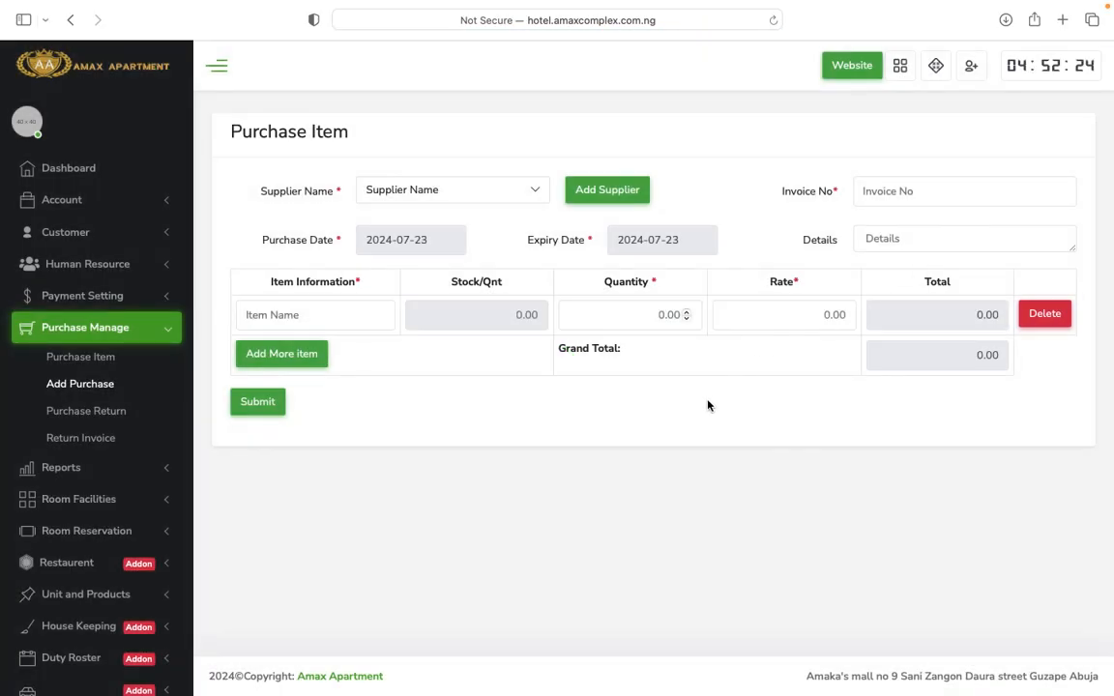
# Choose BLESS OIL & GAS as the supplier and add two more item rows, making three.
pyautogui.click(475, 193)
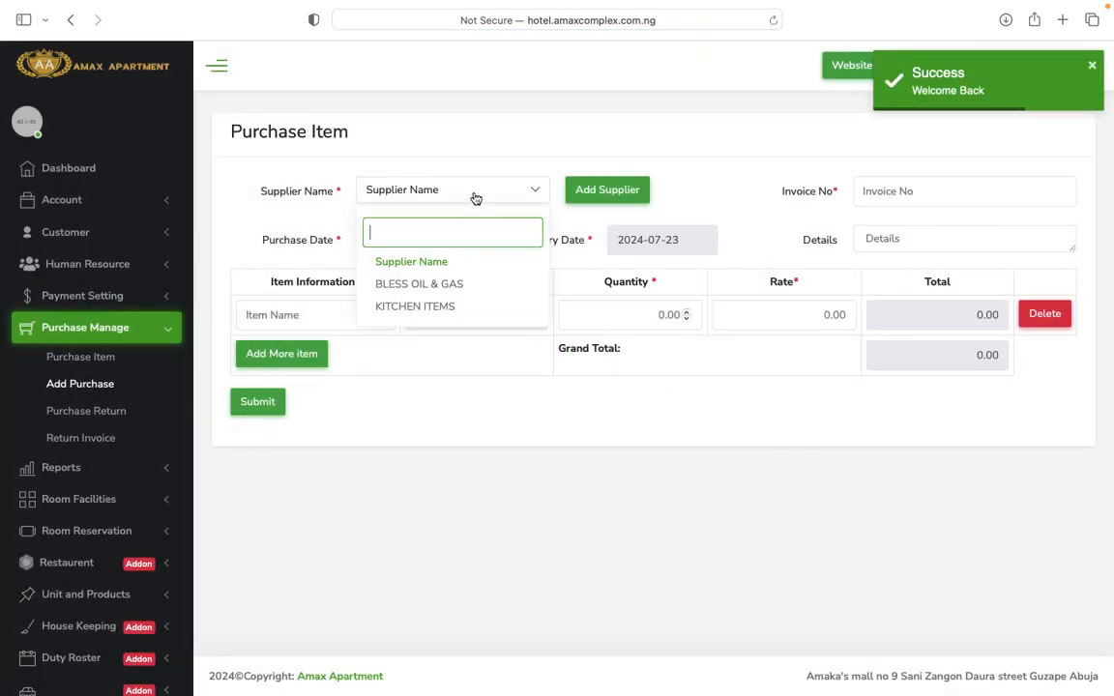
pyautogui.click(431, 290)
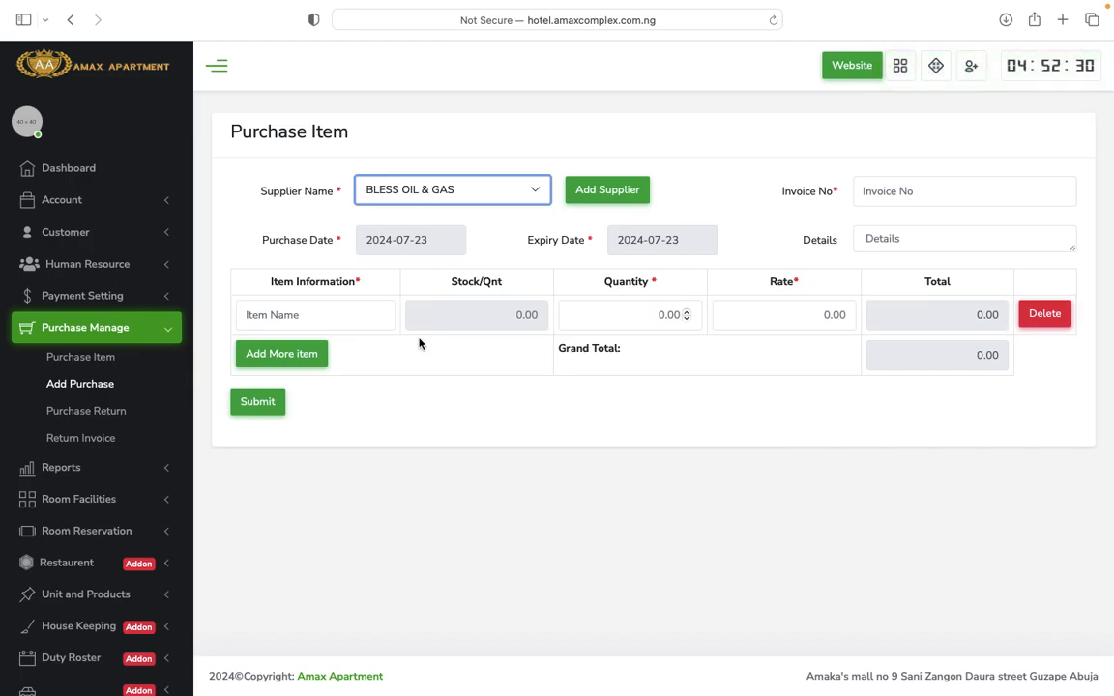
pyautogui.click(343, 316)
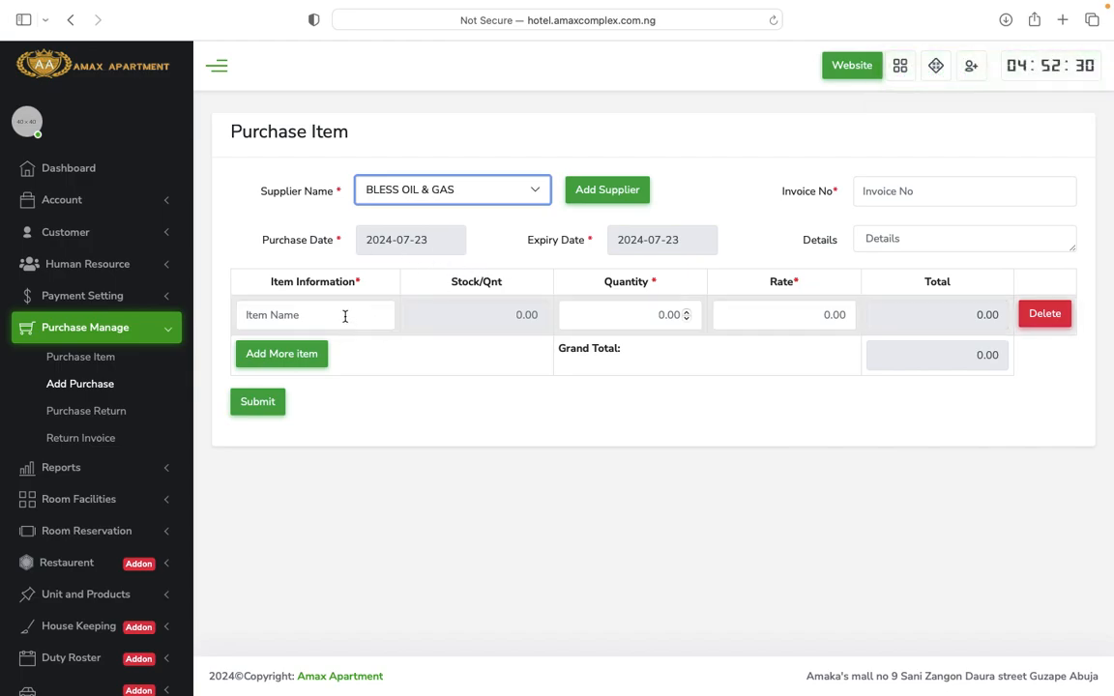
pyautogui.click(644, 314)
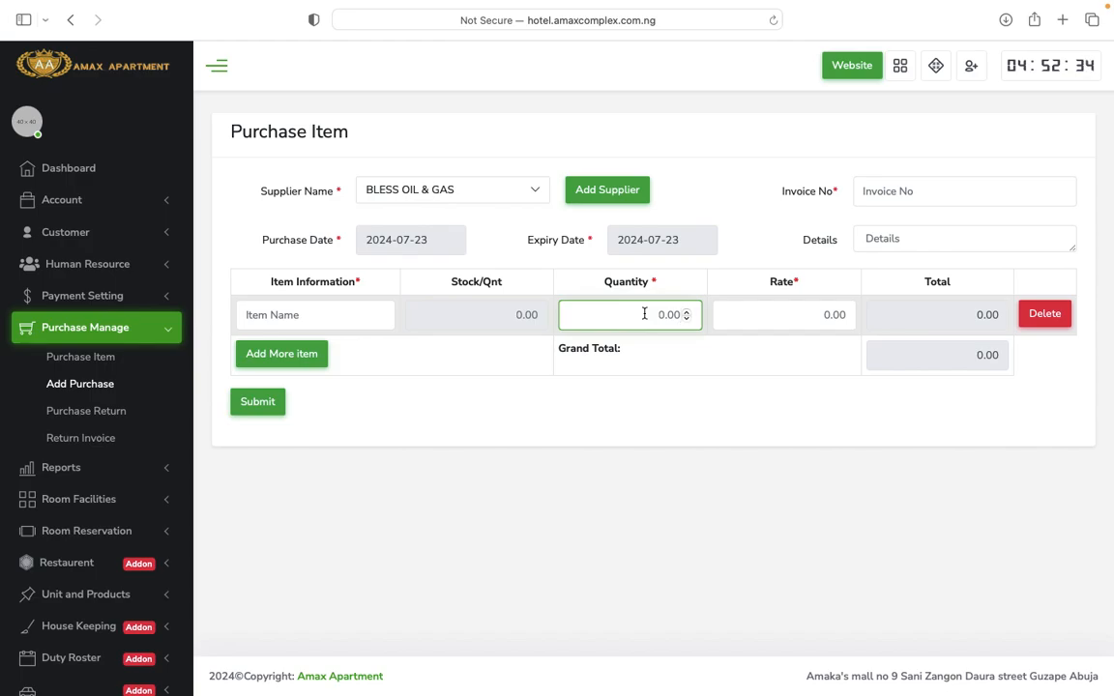
pyautogui.click(825, 314)
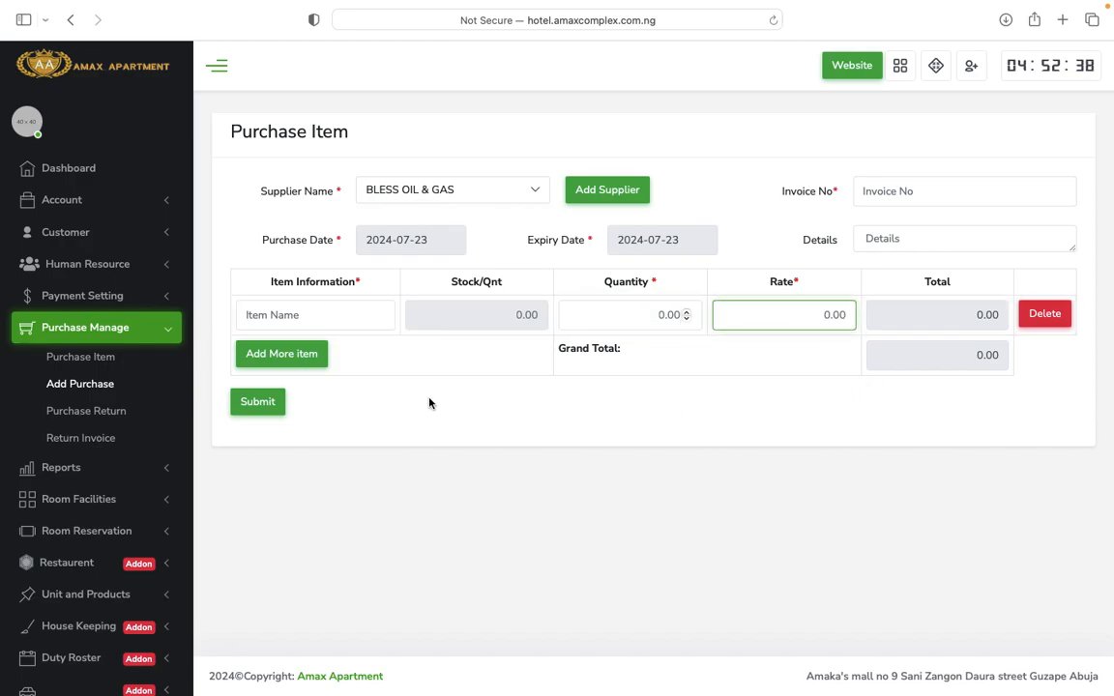
pyautogui.click(298, 358)
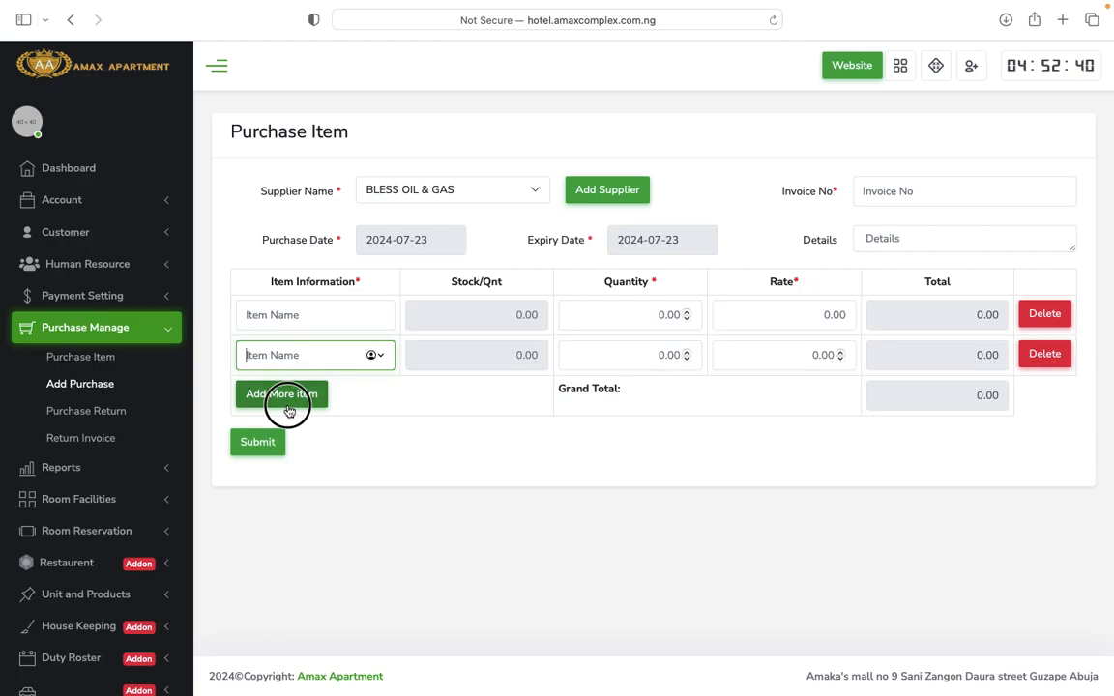
pyautogui.click(287, 399)
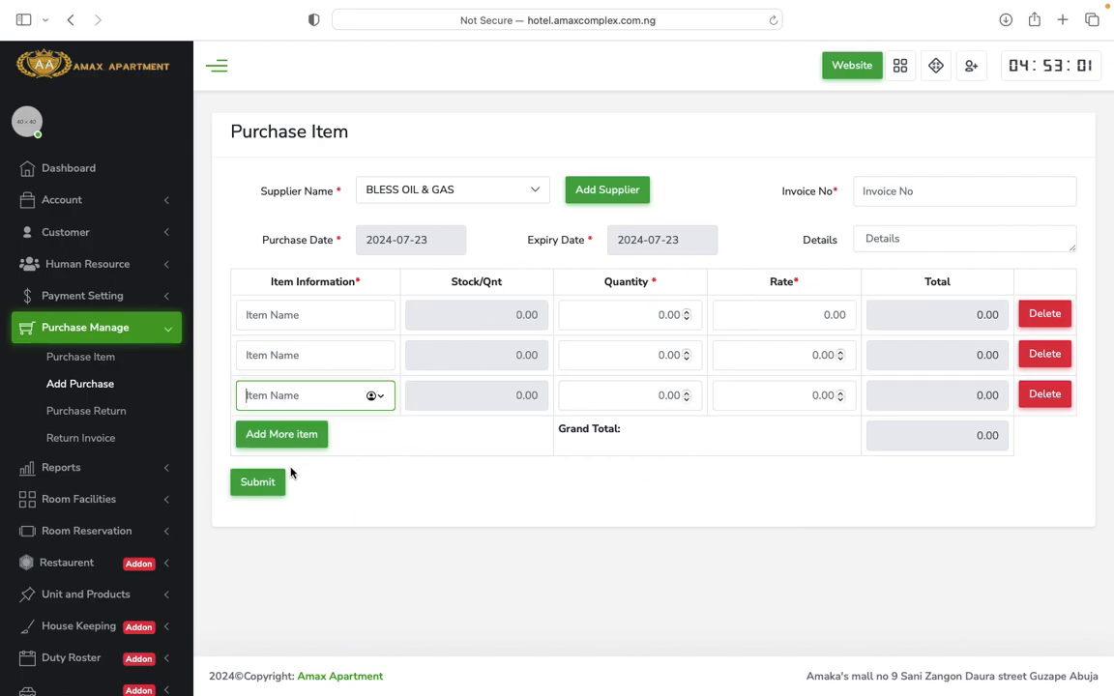
# Visit the Invoice No and Details fields, then go to the Purchase Return page.
pyautogui.click(925, 190)
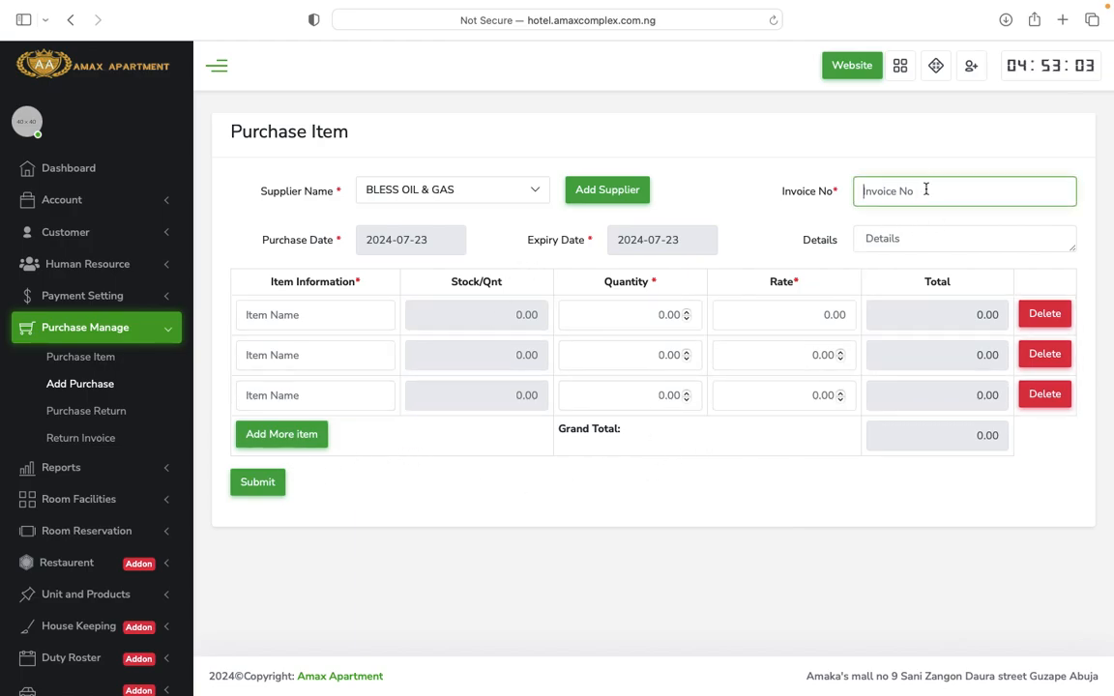
pyautogui.click(905, 243)
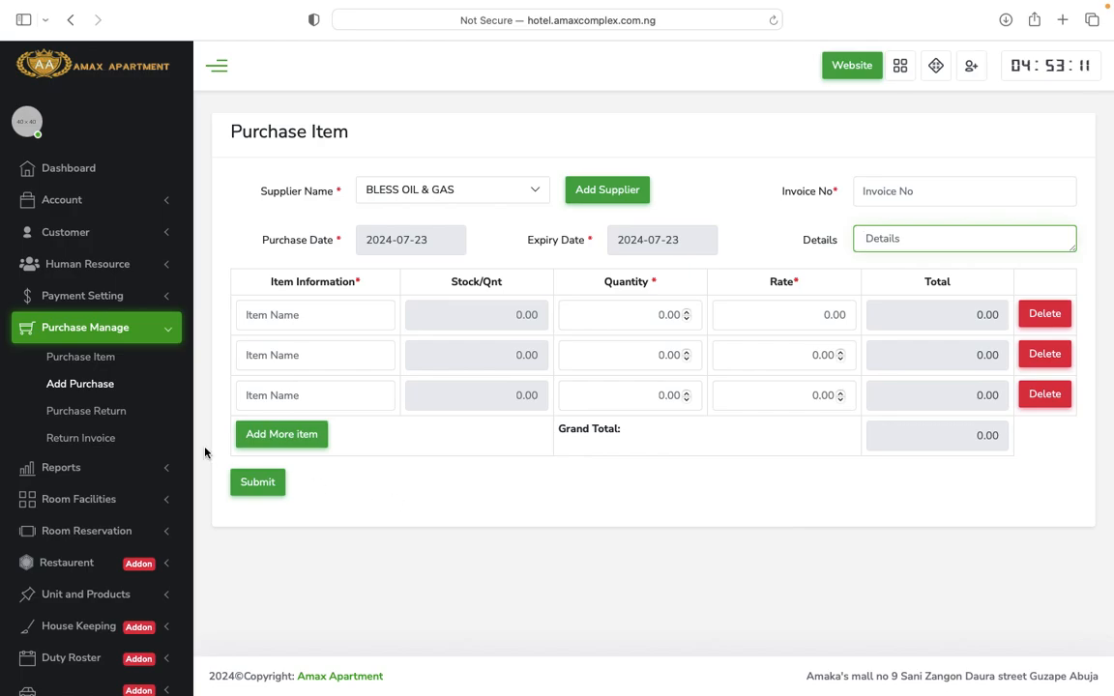
pyautogui.click(105, 413)
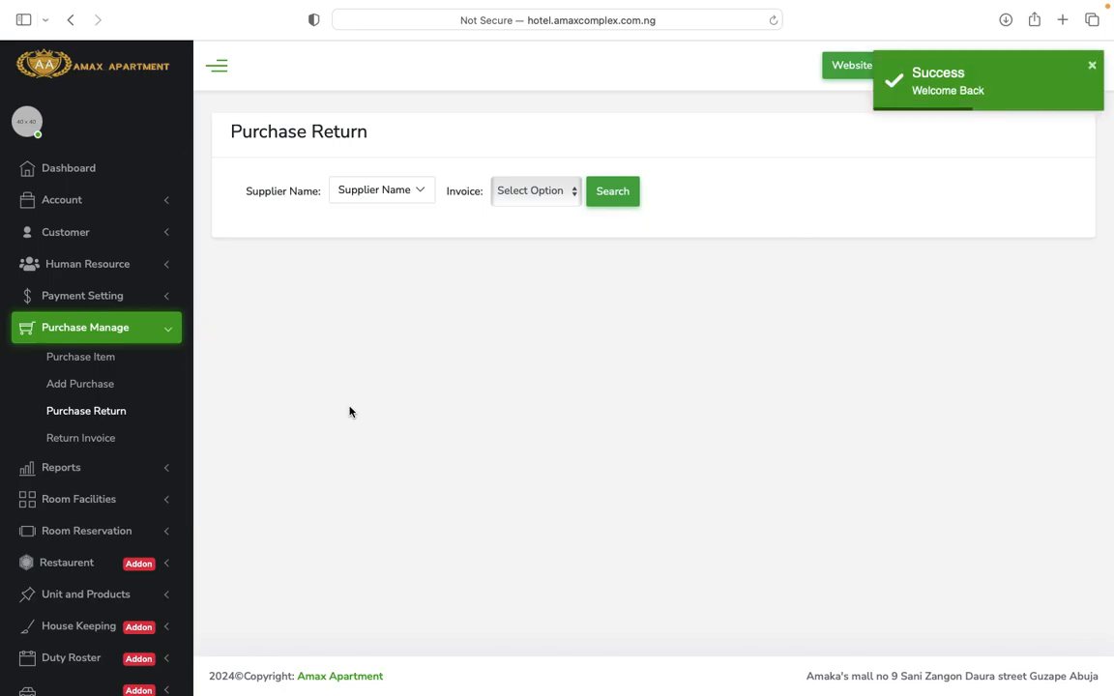
# Check the empty Invoice Return List, start a new return, and expand Reports.
pyautogui.click(99, 440)
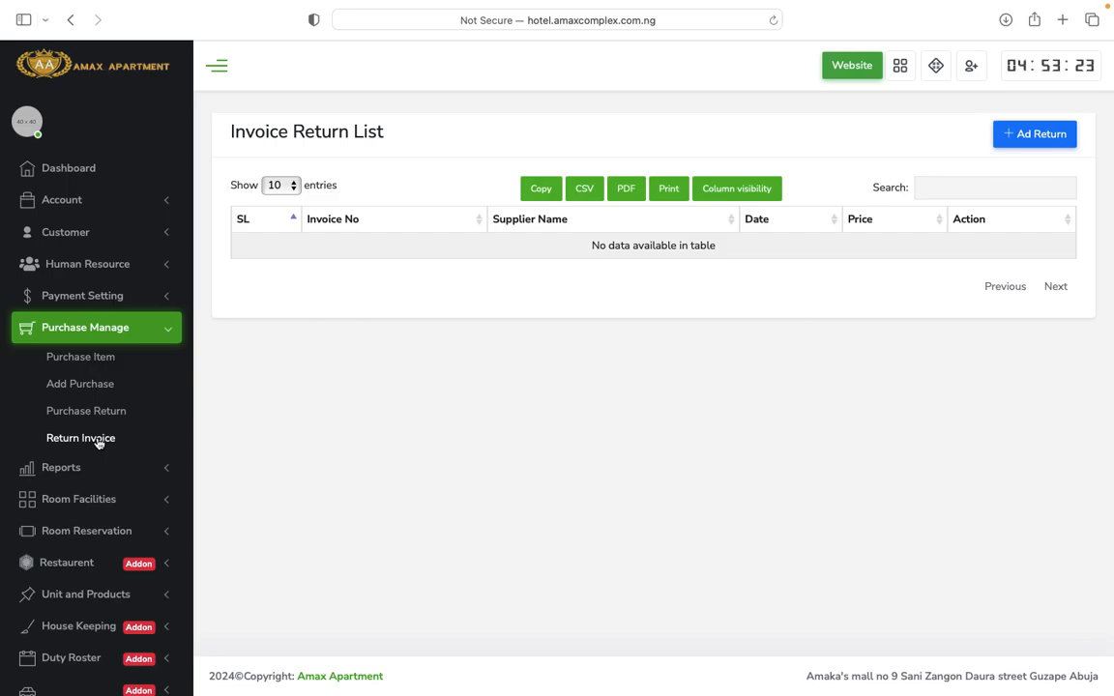
pyautogui.click(1044, 135)
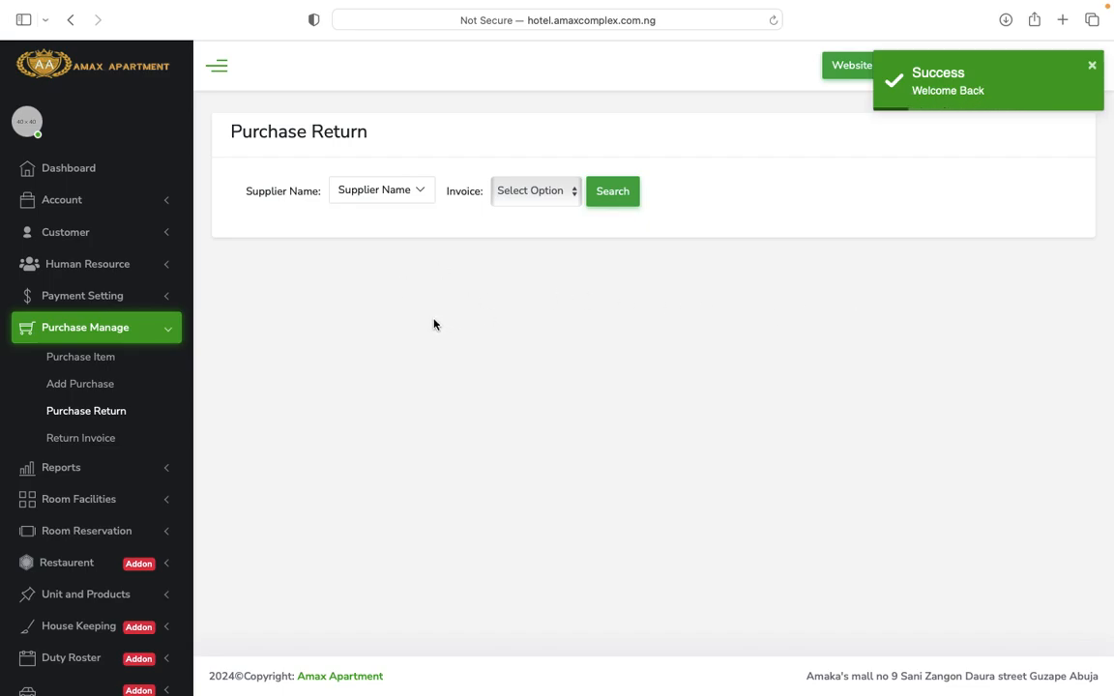
pyautogui.scroll(-2, 132, 427)
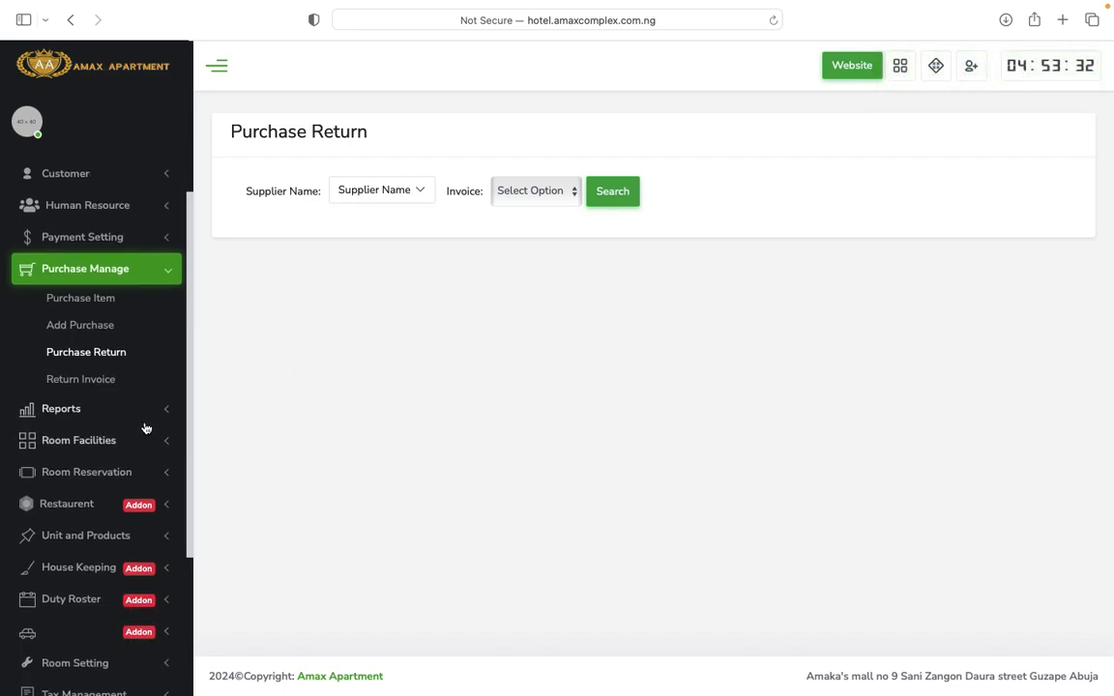
pyautogui.scroll(-1, 147, 427)
pyautogui.click(144, 363)
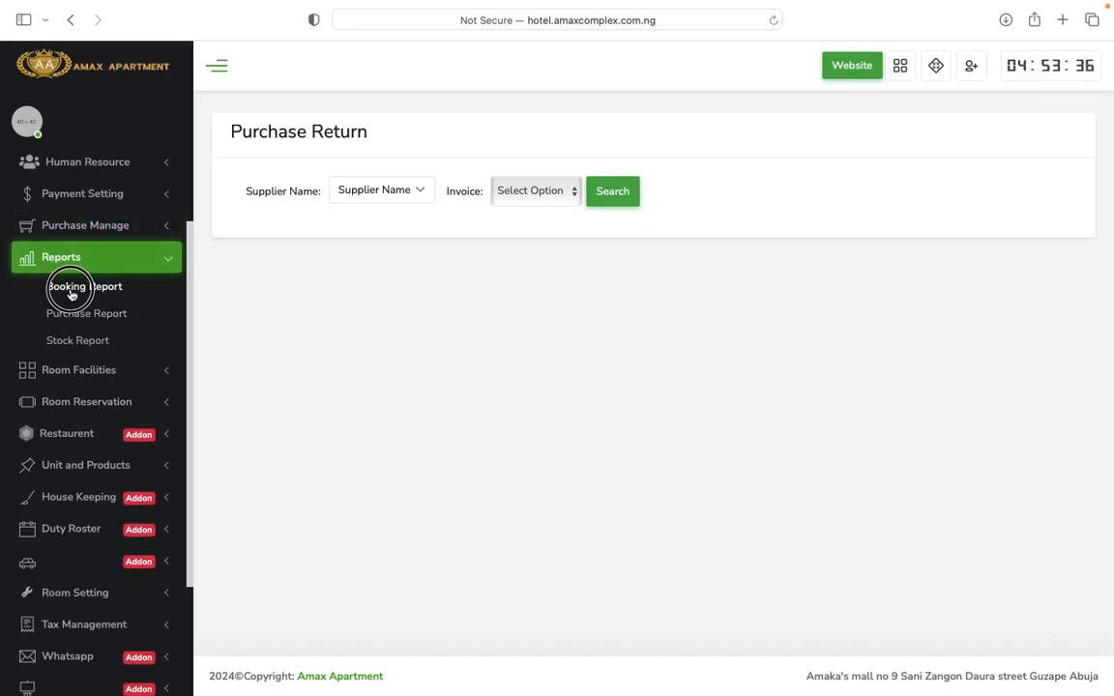
# Open the Booking Report and scroll through the All Report bookings table.
pyautogui.click(71, 293)
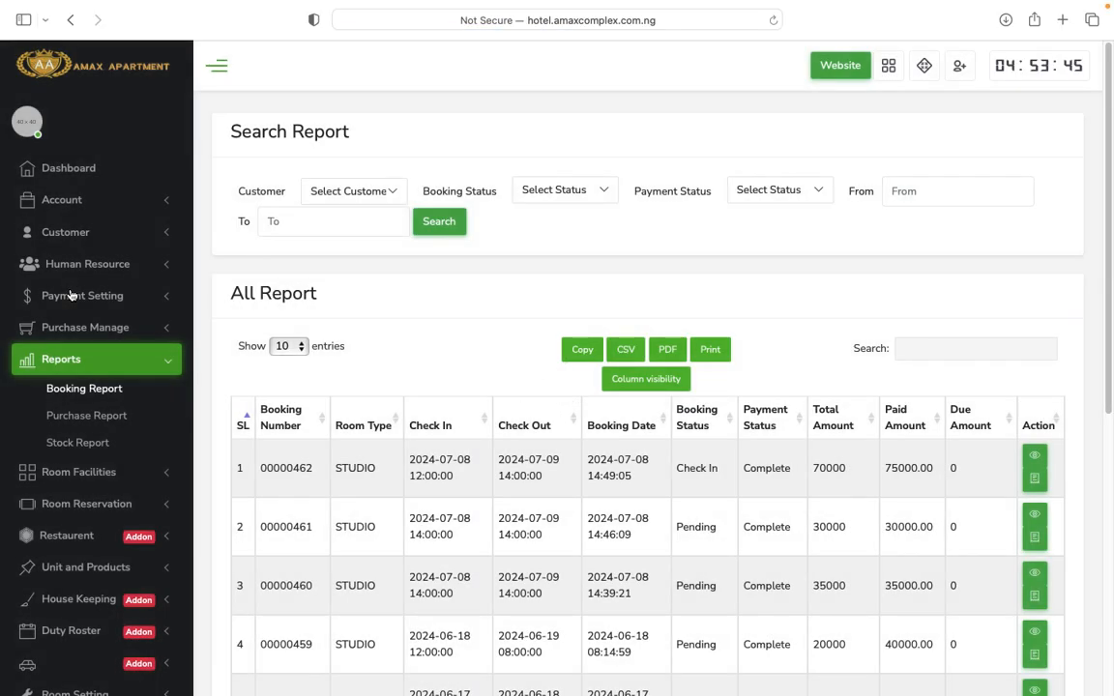
pyautogui.scroll(-2, 551, 446)
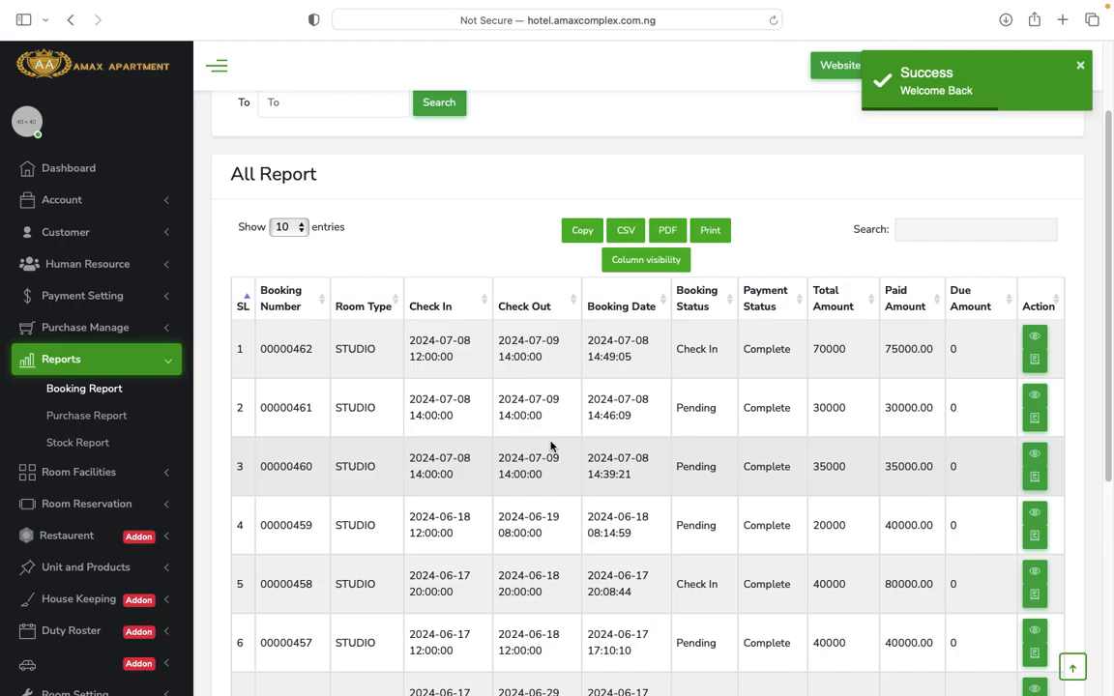
pyautogui.scroll(-4, 552, 446)
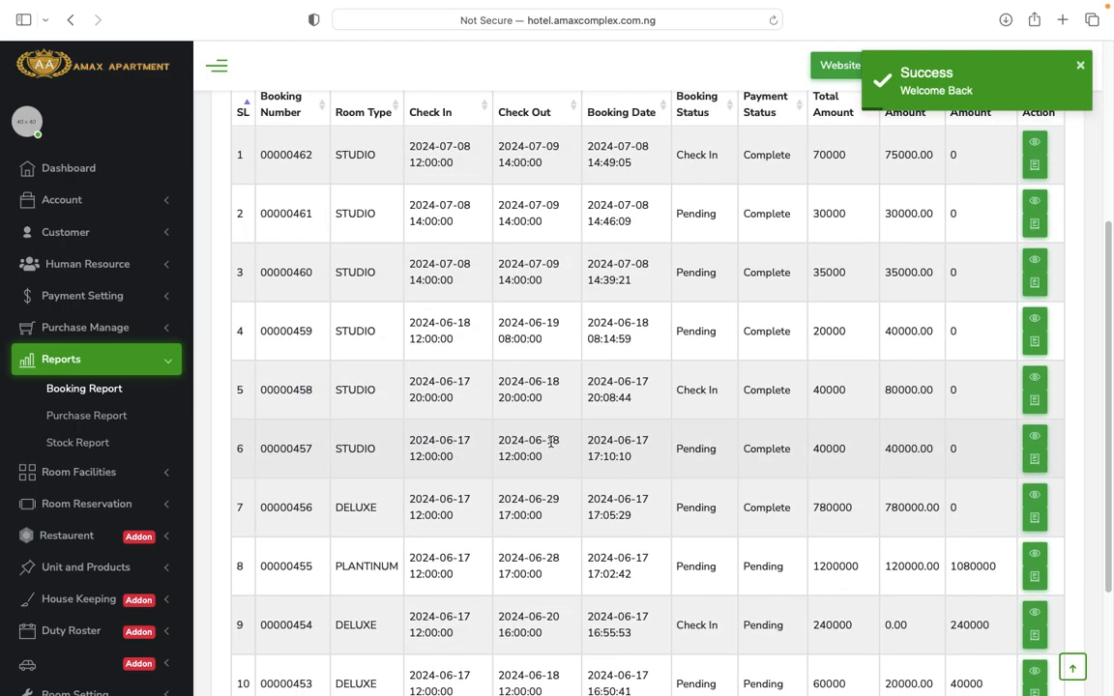
pyautogui.scroll(6, 551, 446)
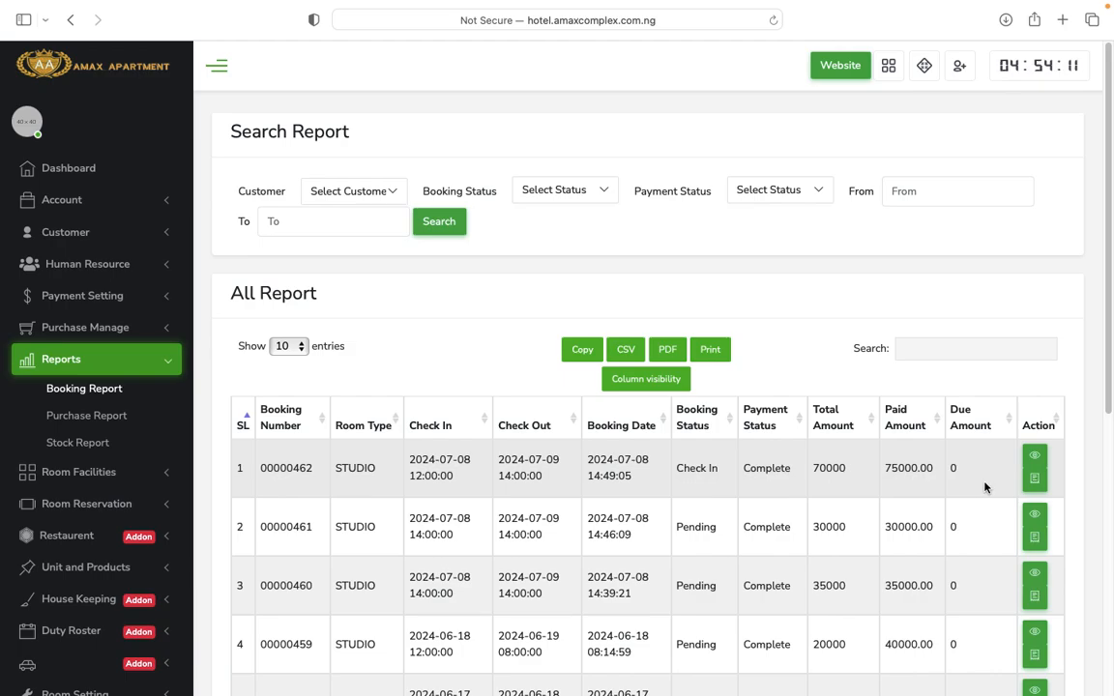
pyautogui.scroll(-1, 1011, 454)
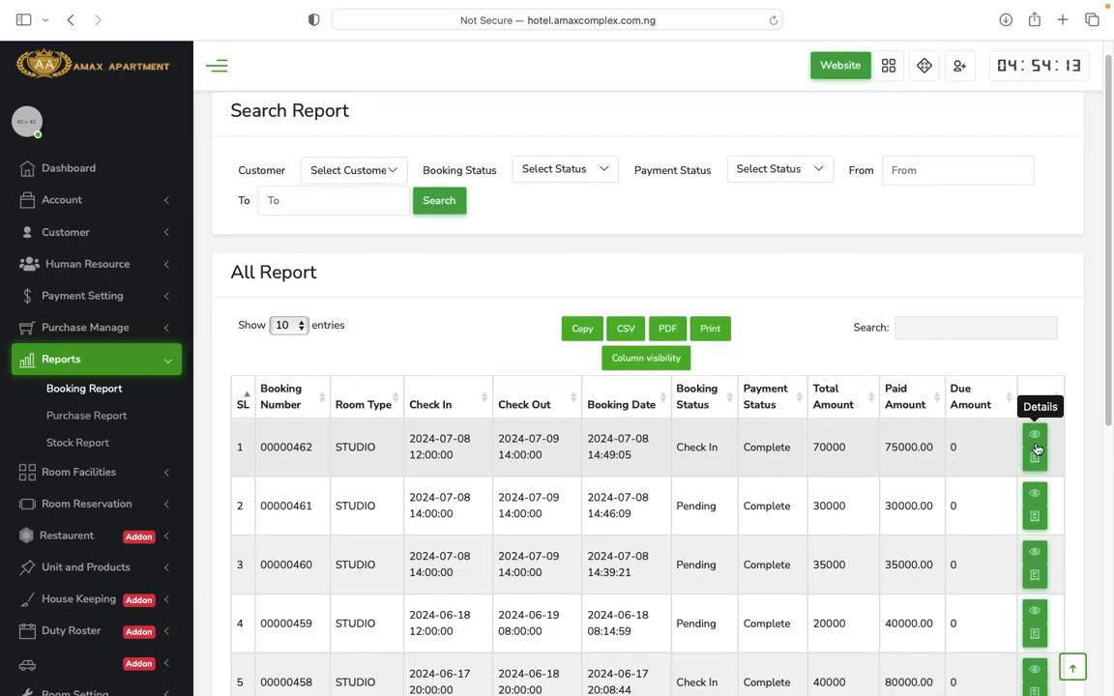
pyautogui.click(1036, 440)
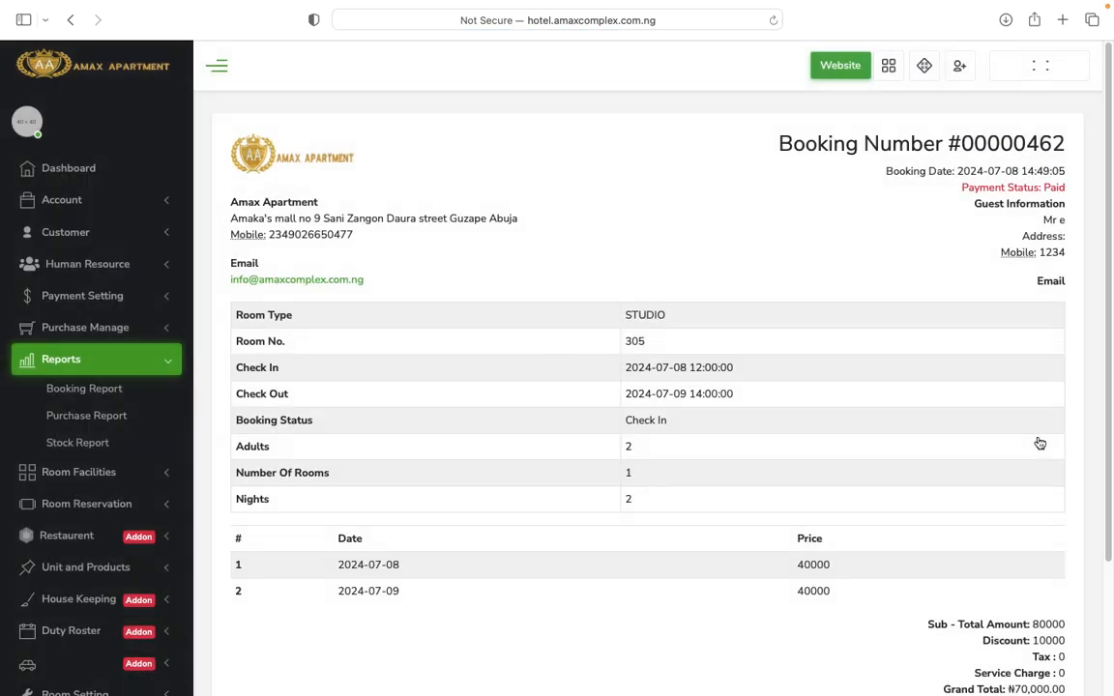
pyautogui.scroll(-3, 852, 498)
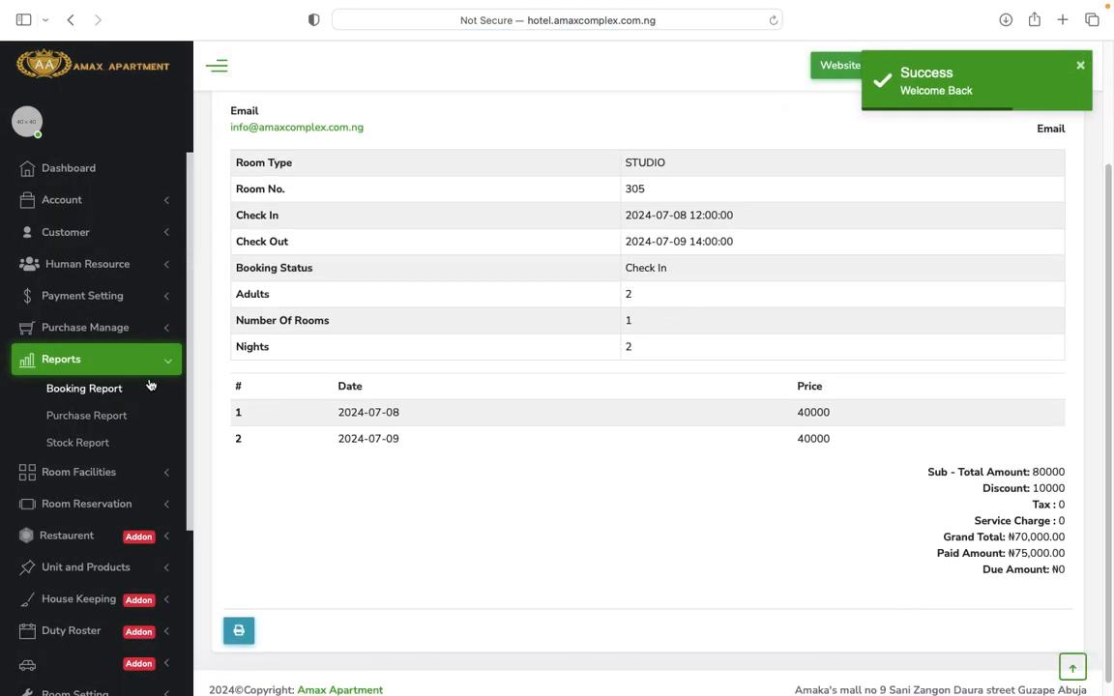
pyautogui.click(104, 392)
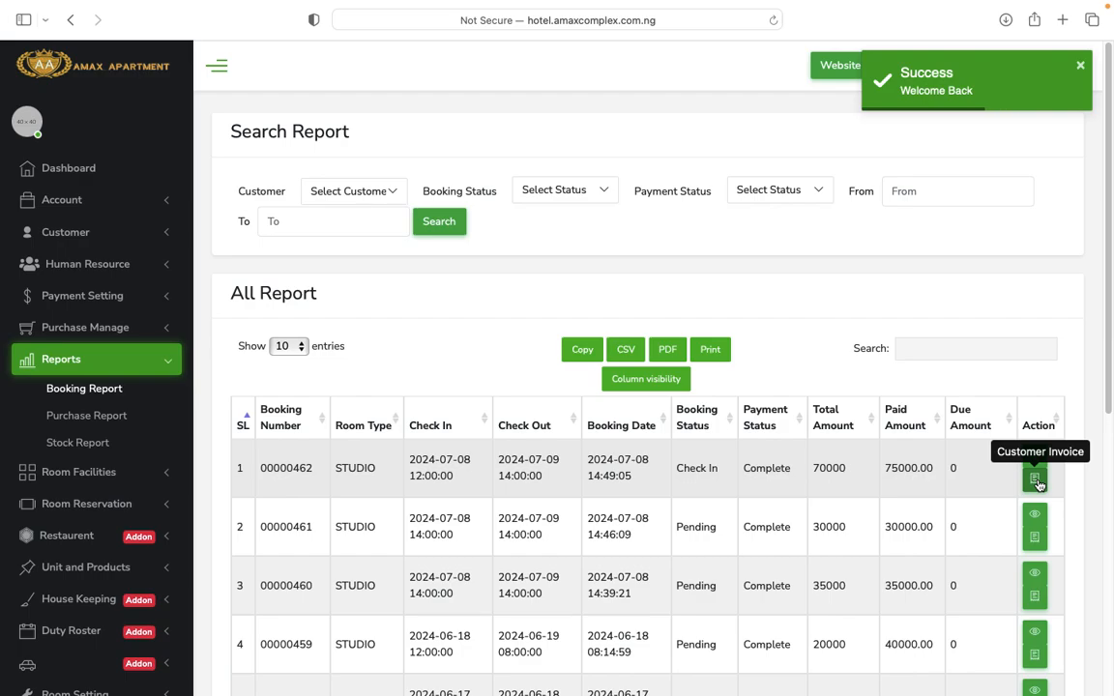
pyautogui.click(1036, 481)
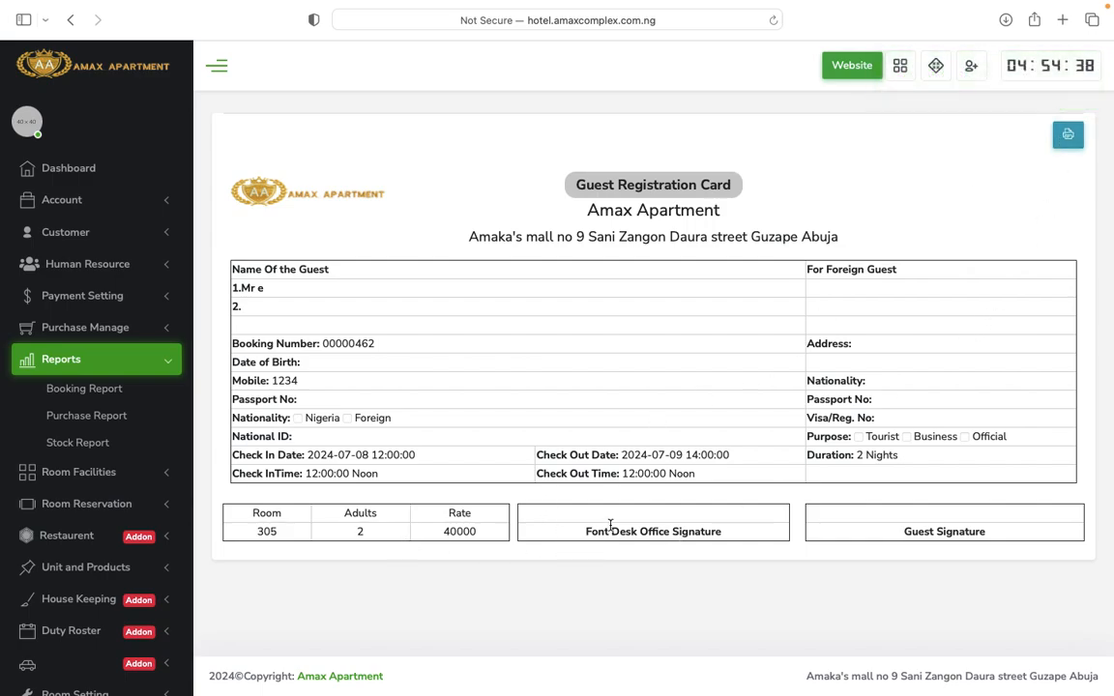
pyautogui.click(81, 390)
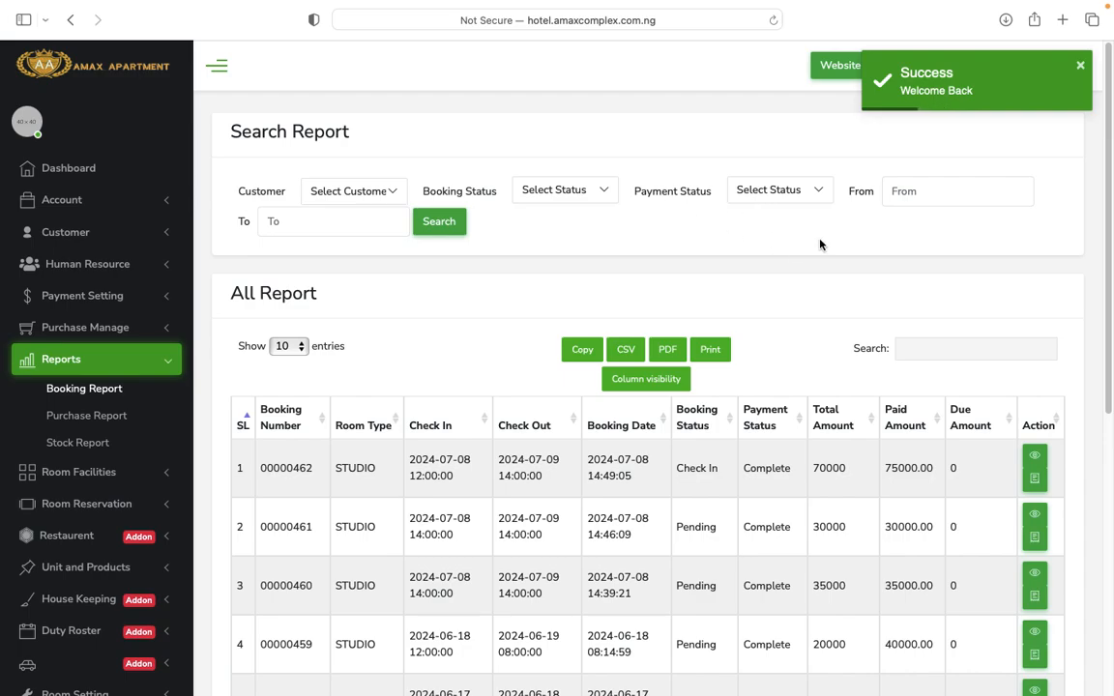
# Search the booking report for 2024-07-01 to 2024-07-27.
pyautogui.click(918, 197)
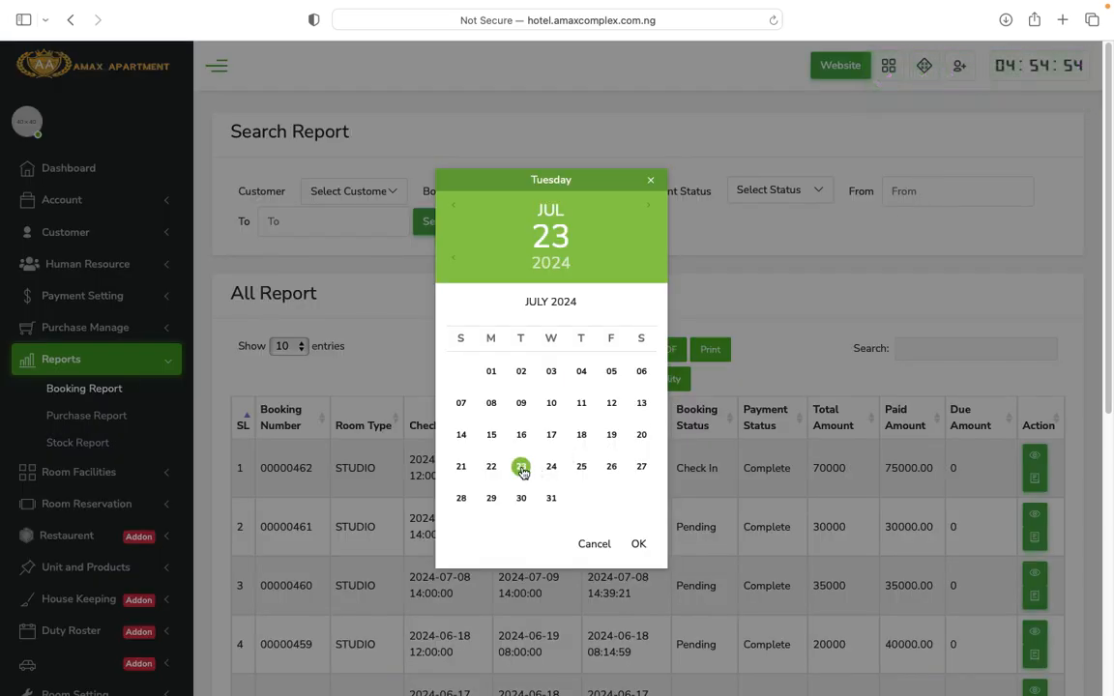
pyautogui.click(491, 375)
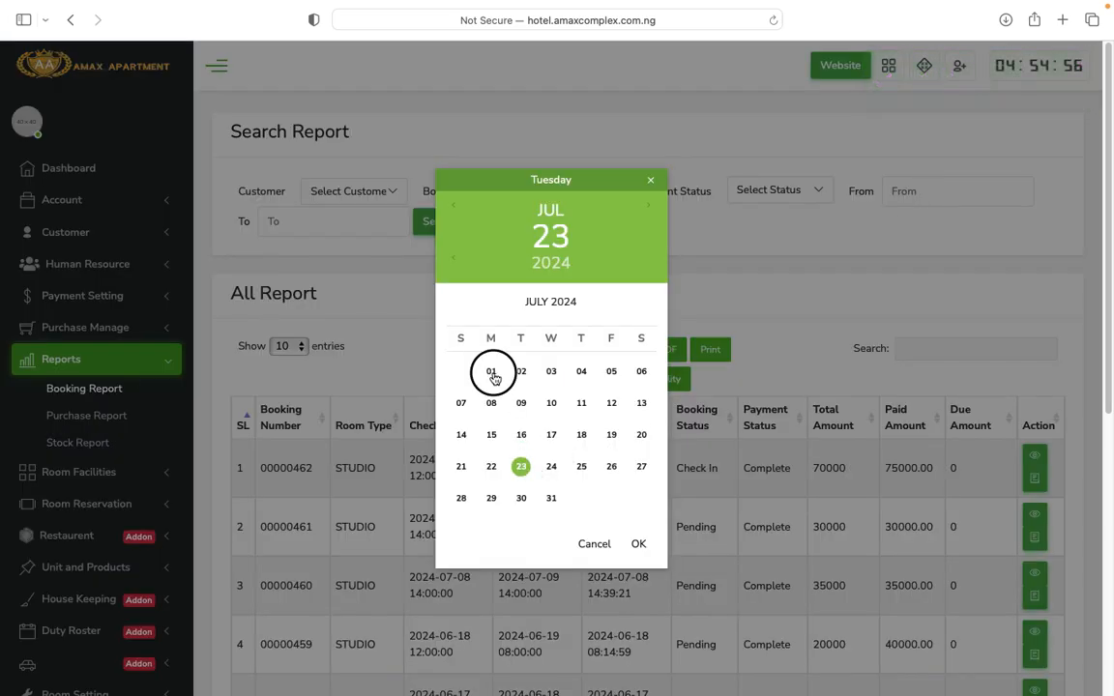
pyautogui.click(321, 223)
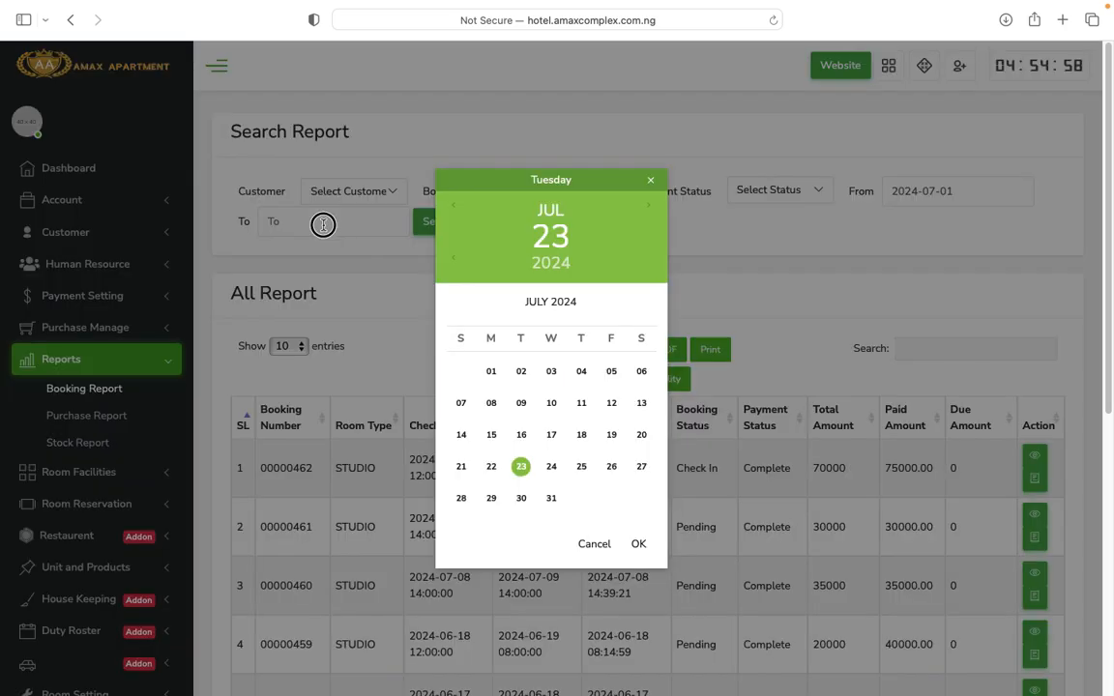
pyautogui.click(641, 468)
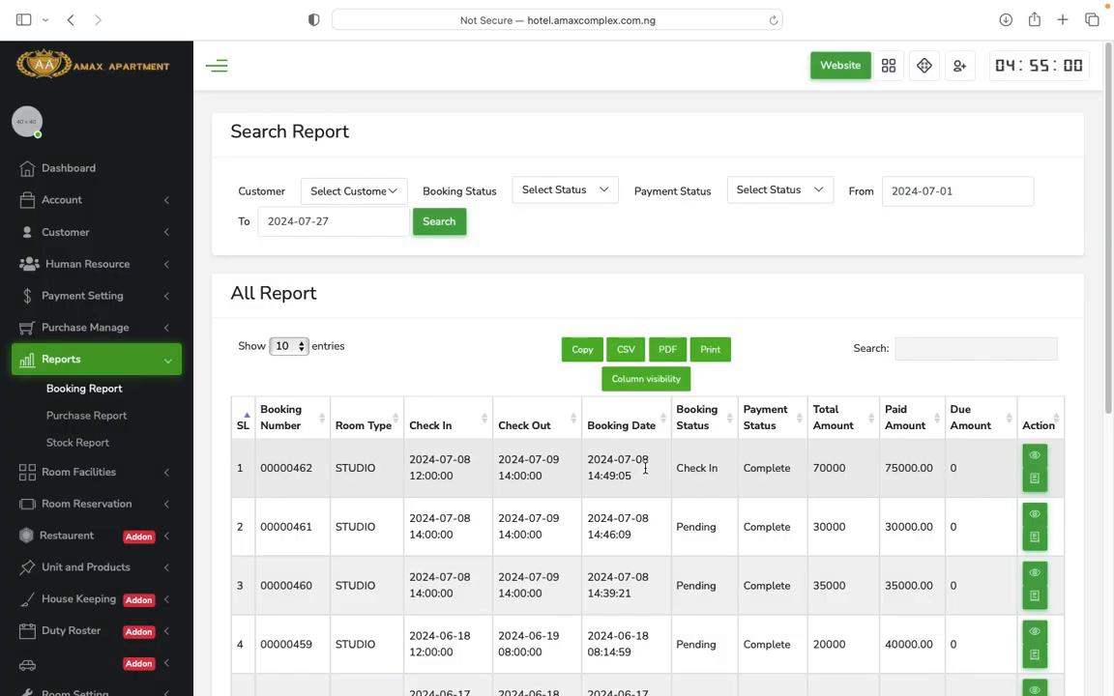
pyautogui.click(423, 222)
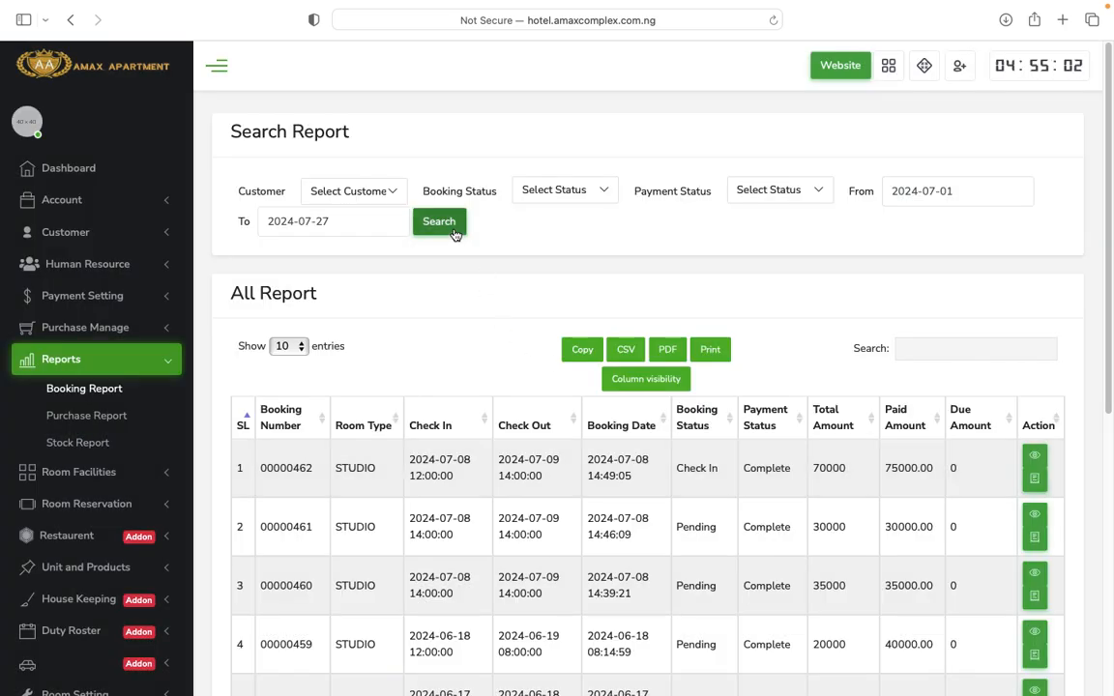
pyautogui.scroll(-10, 761, 549)
pyautogui.scroll(10, 763, 488)
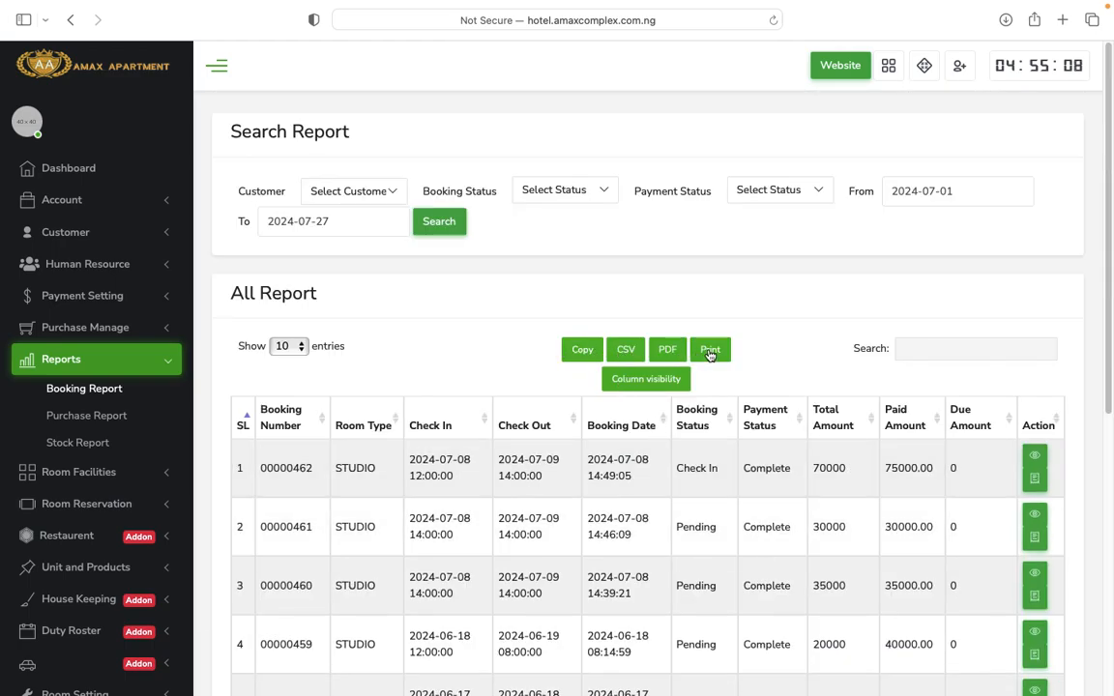
# Filter the report to one customer, leaving Booking Status and Payment Status unset.
pyautogui.click(369, 197)
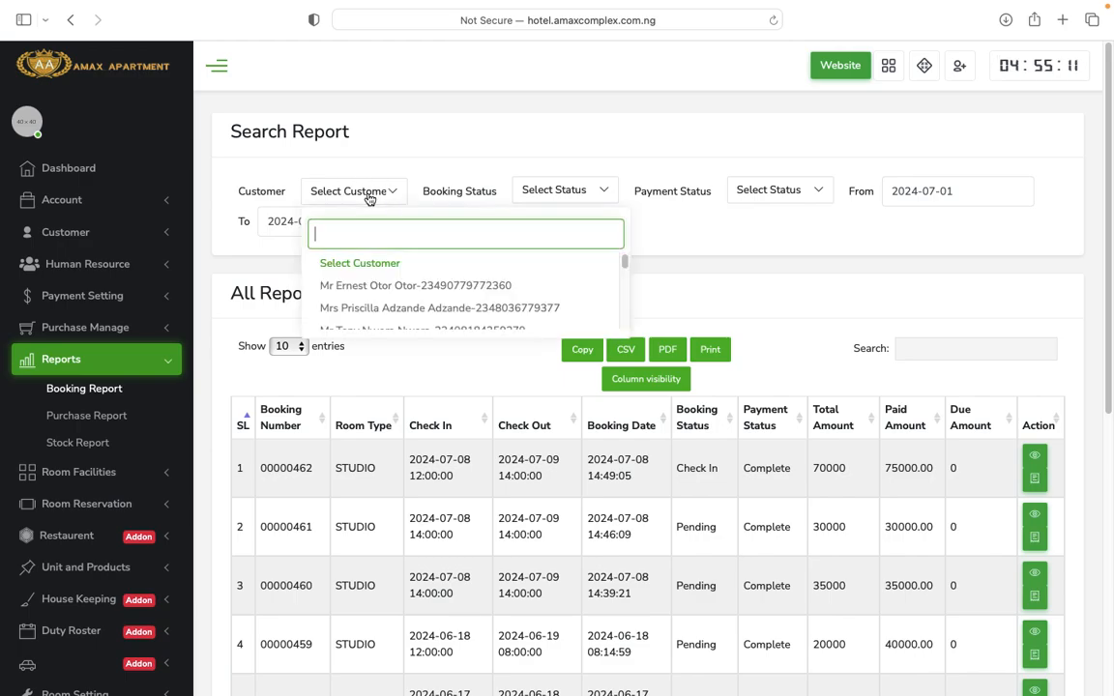
pyautogui.click(427, 286)
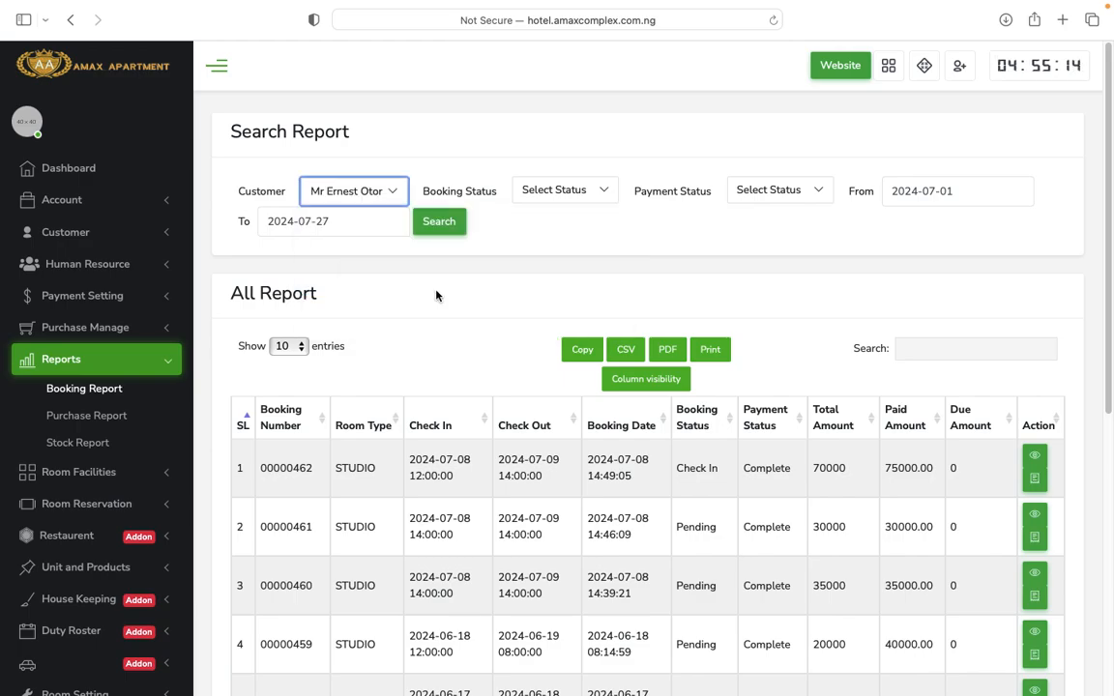
pyautogui.click(575, 192)
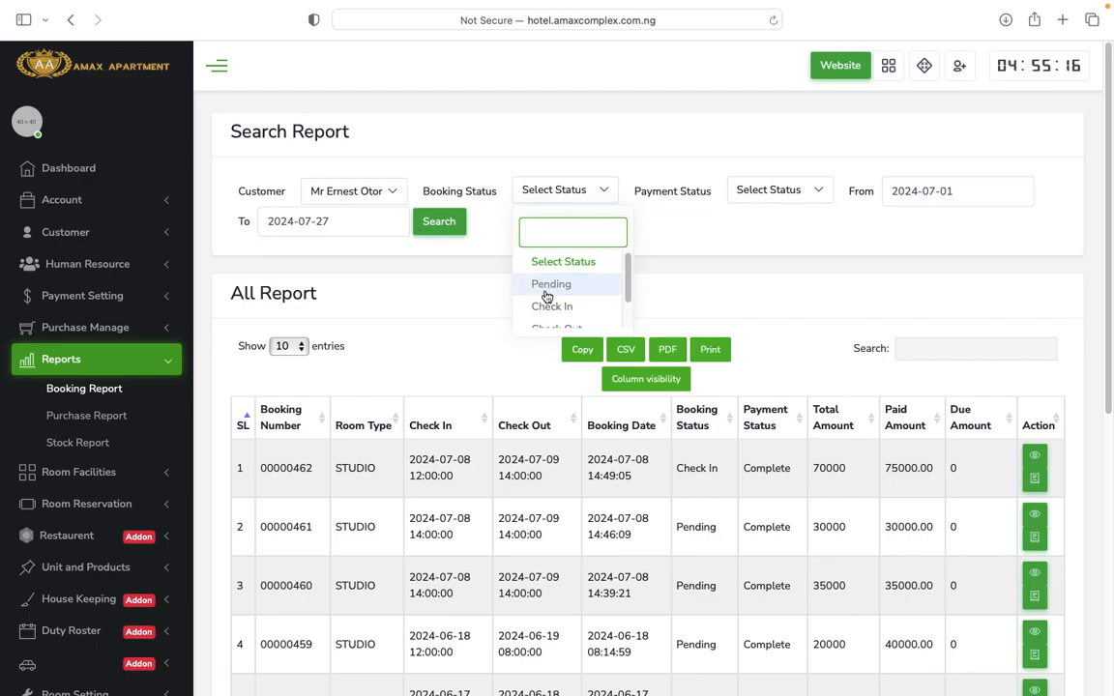
pyautogui.scroll(-1, 600, 309)
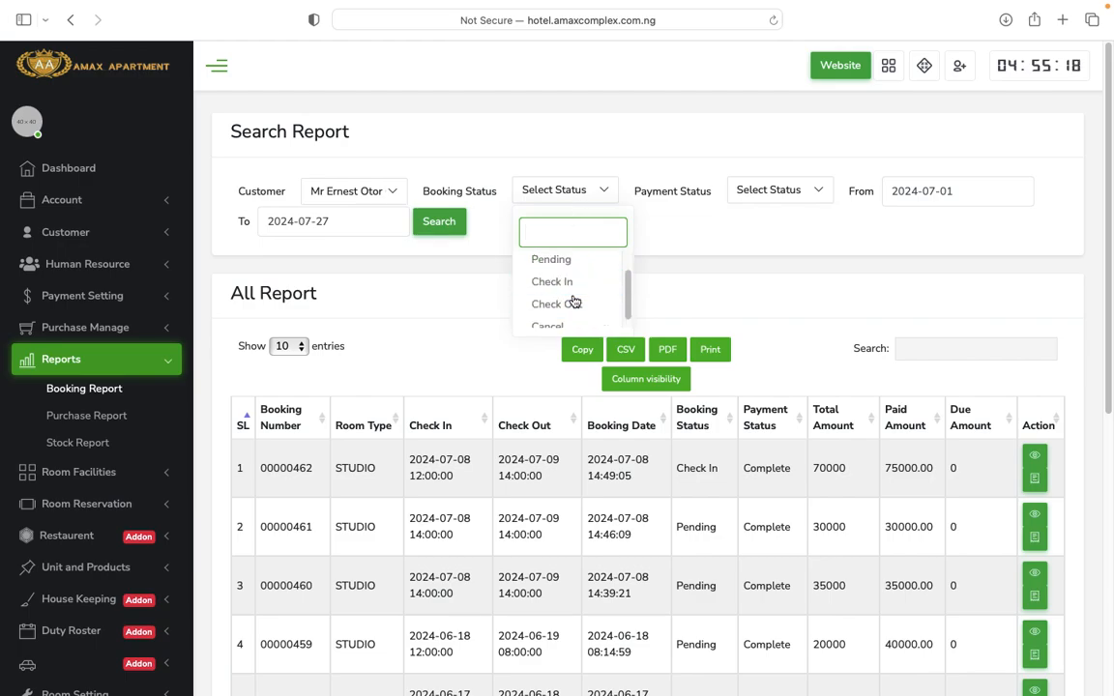
pyautogui.scroll(-1, 579, 307)
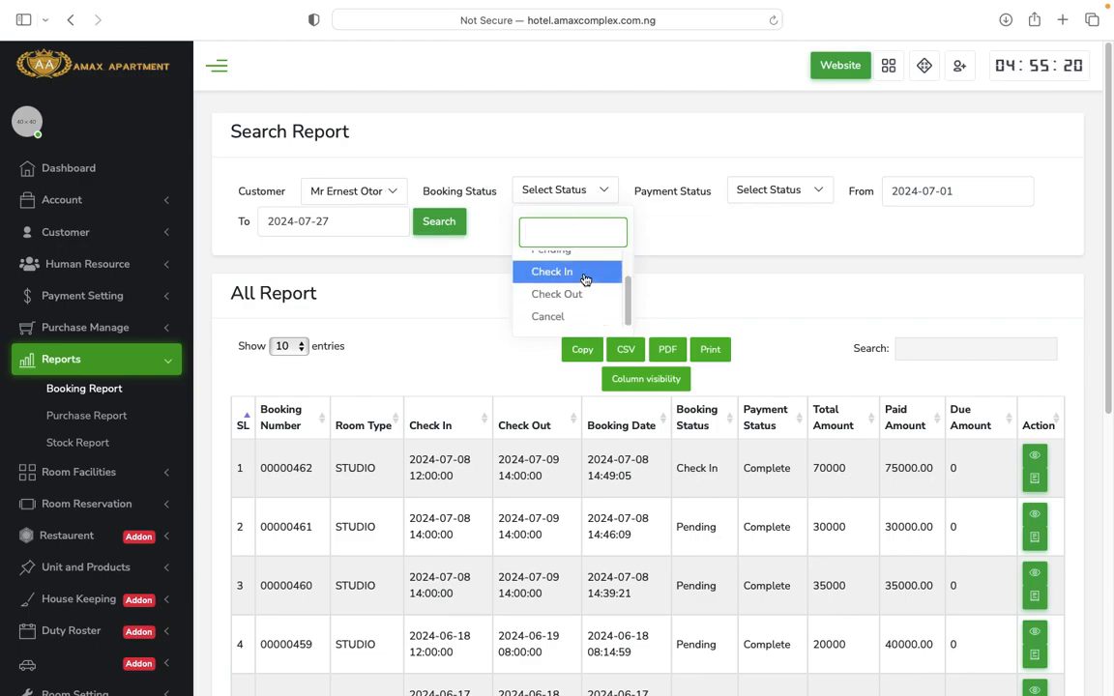
pyautogui.click(700, 244)
pyautogui.click(796, 202)
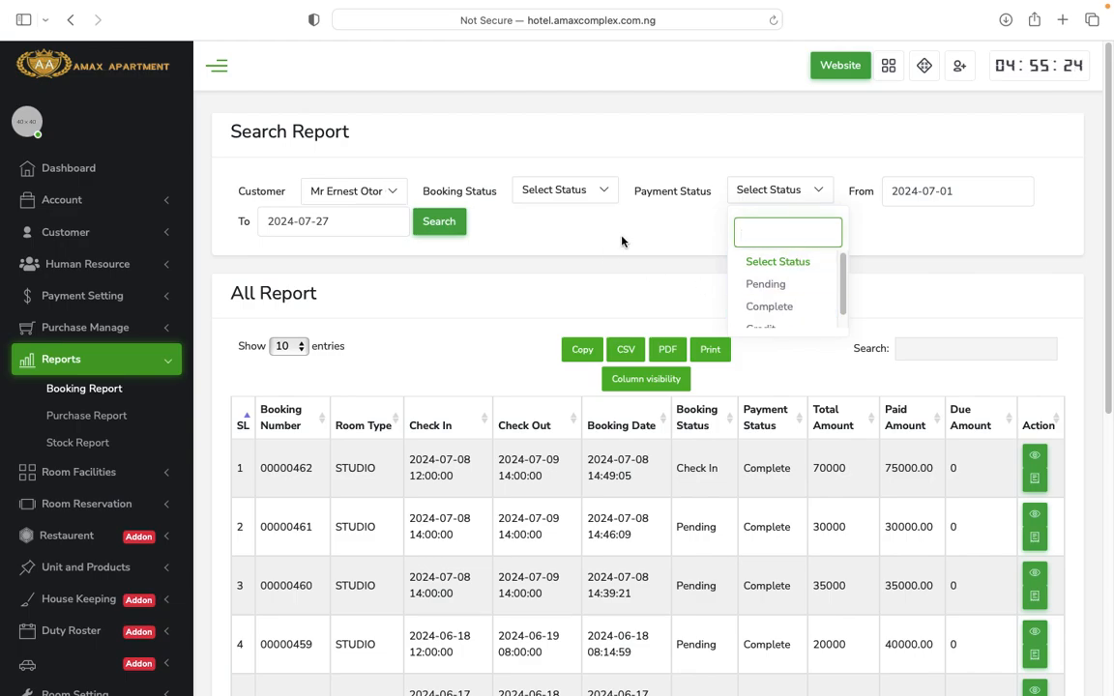
pyautogui.click(514, 230)
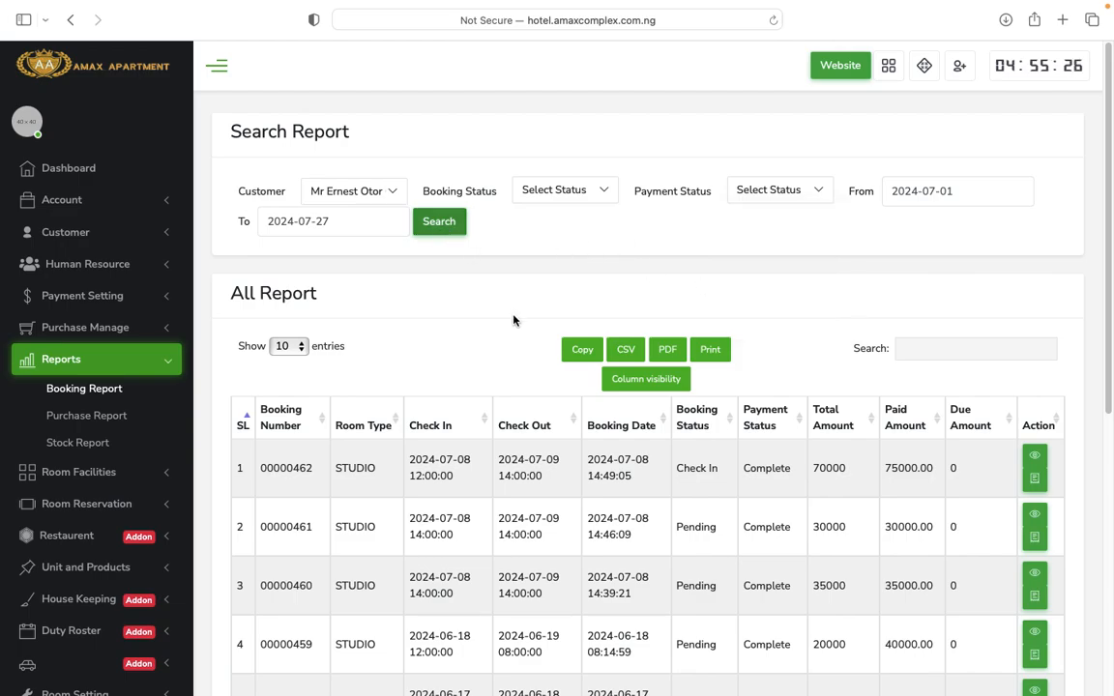
# Scroll through the filtered booking report to review its totals.
pyautogui.scroll(-5, 672, 492)
pyautogui.scroll(3, 671, 492)
pyautogui.scroll(-3, 671, 492)
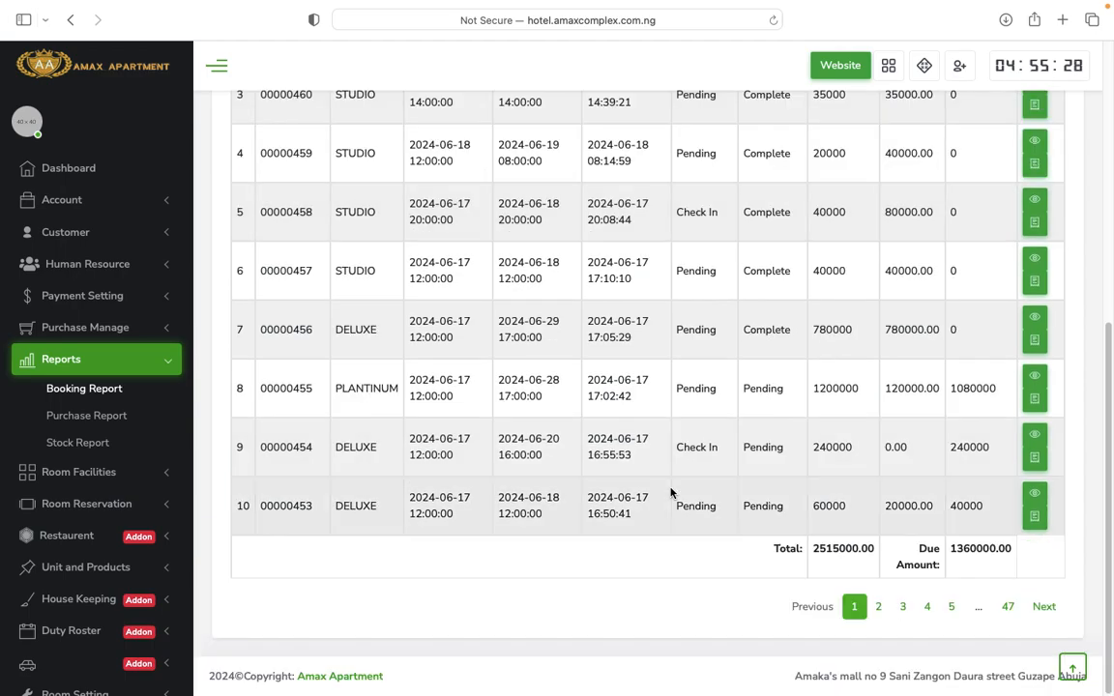
pyautogui.scroll(5, 671, 490)
pyautogui.scroll(-5, 676, 478)
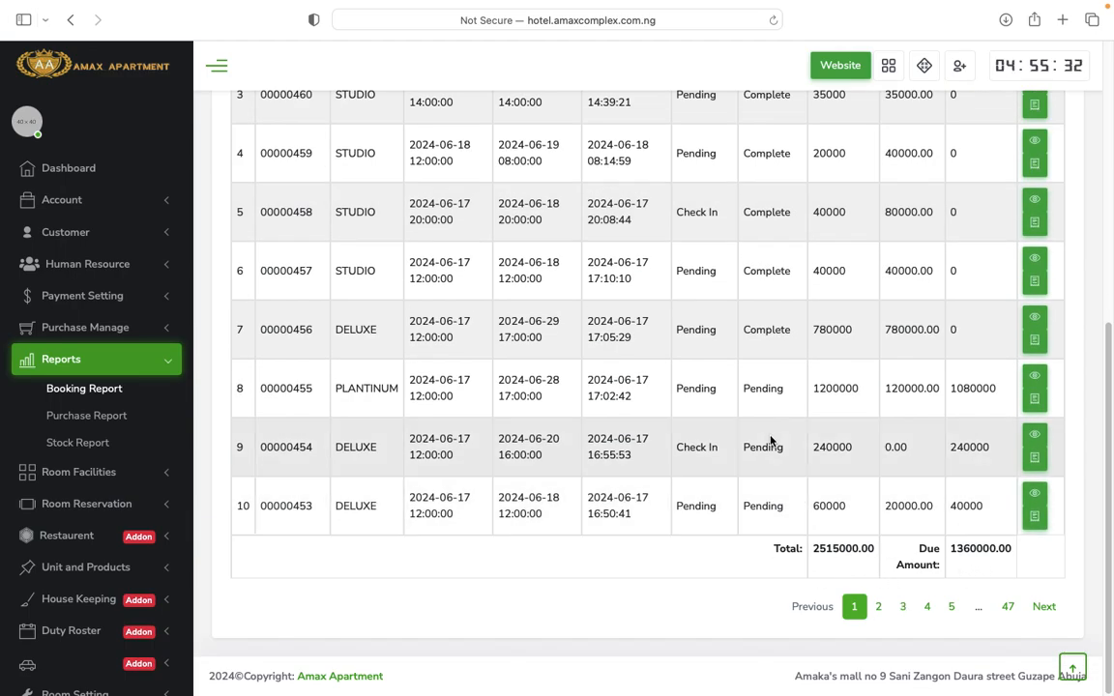
pyautogui.scroll(5, 771, 443)
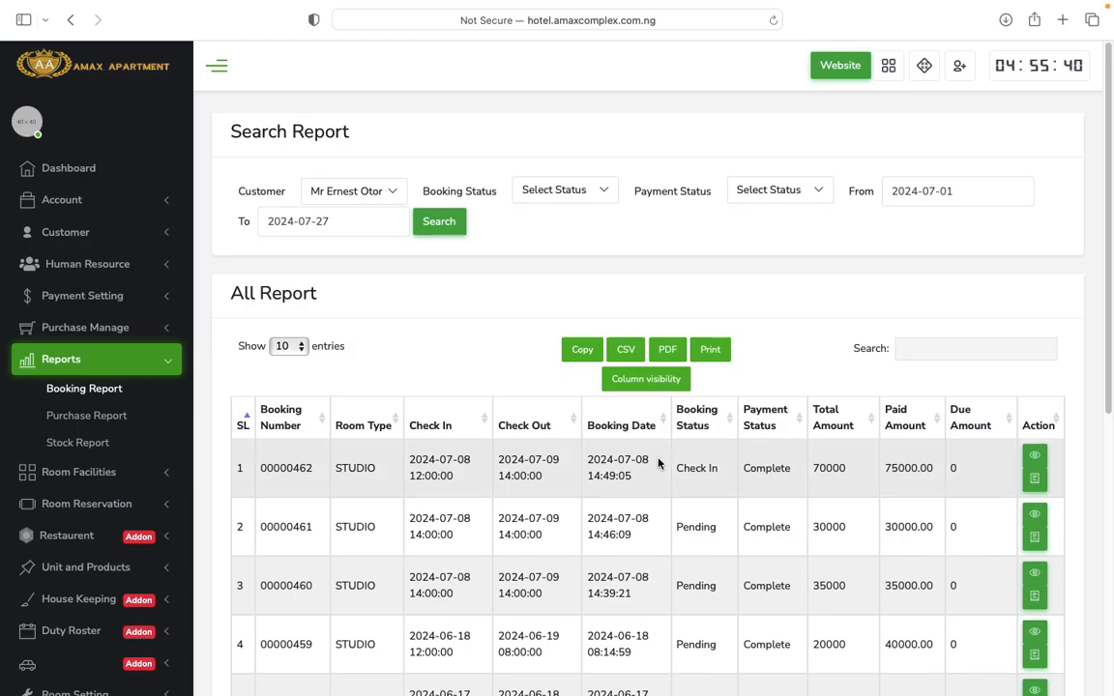
pyautogui.scroll(-5, 659, 464)
pyautogui.scroll(-3, 658, 463)
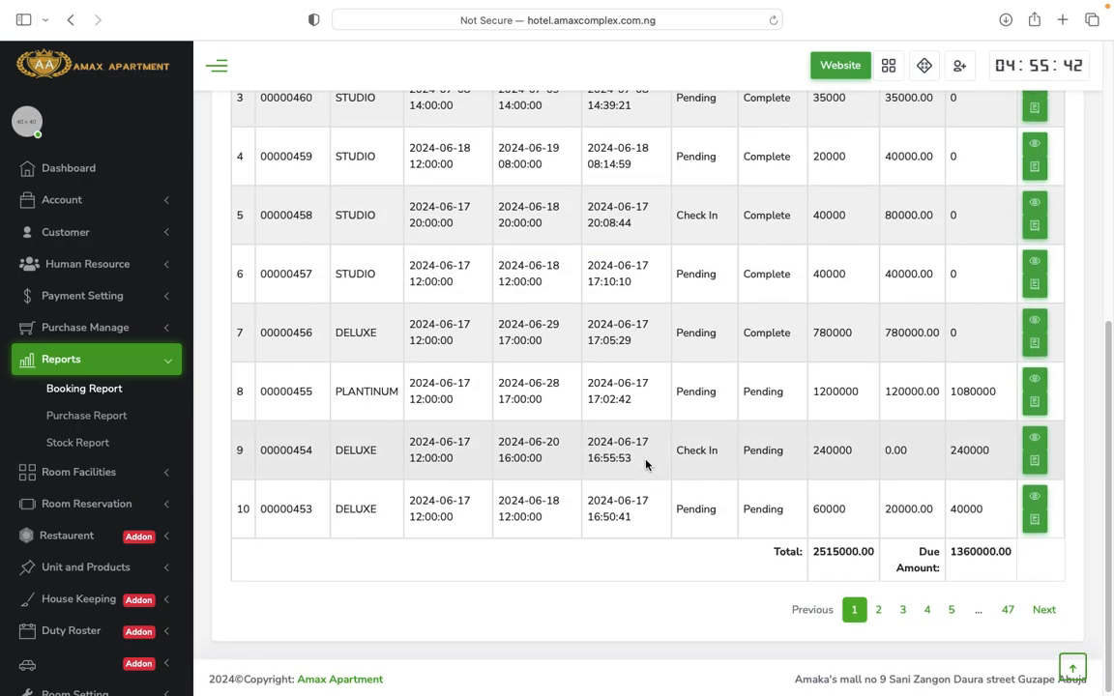
# Open the empty Stock Report (₦0.00 total), then expand Room Facilities and Room Reservation in the sidebar.
pyautogui.click(104, 419)
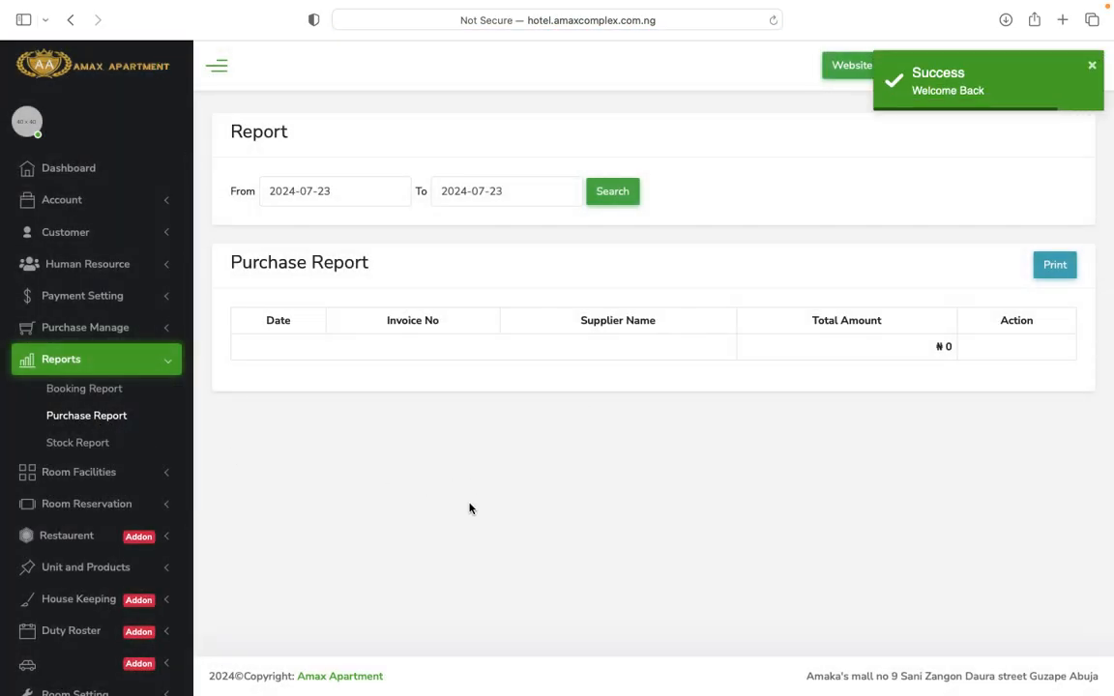
pyautogui.click(98, 447)
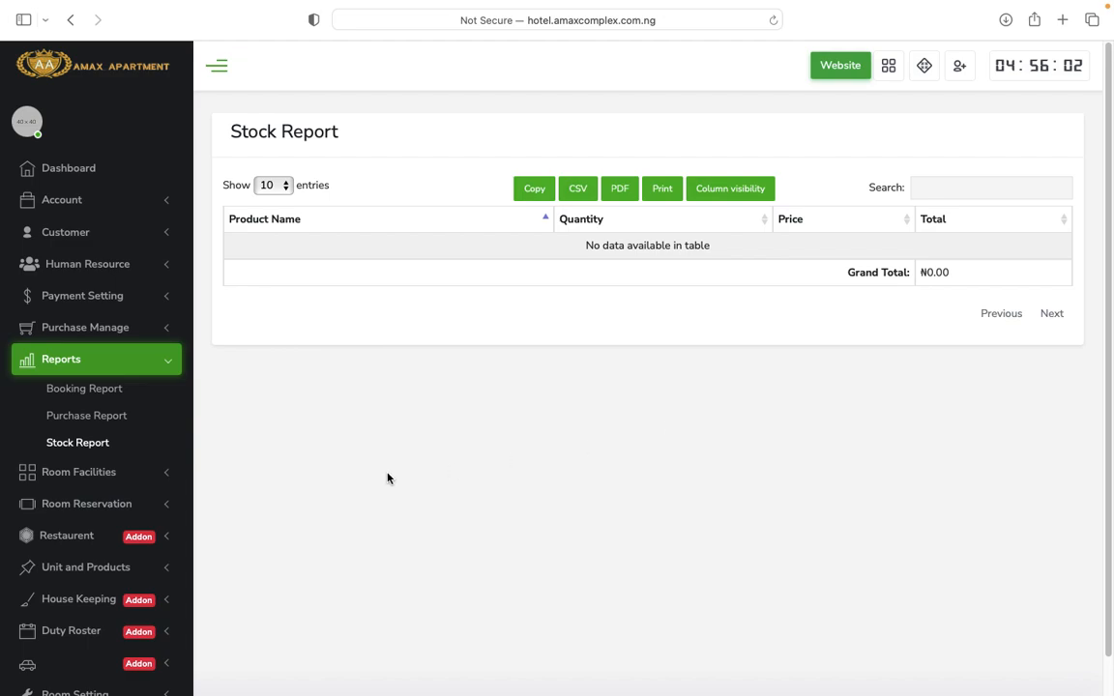
pyautogui.scroll(-3, 161, 441)
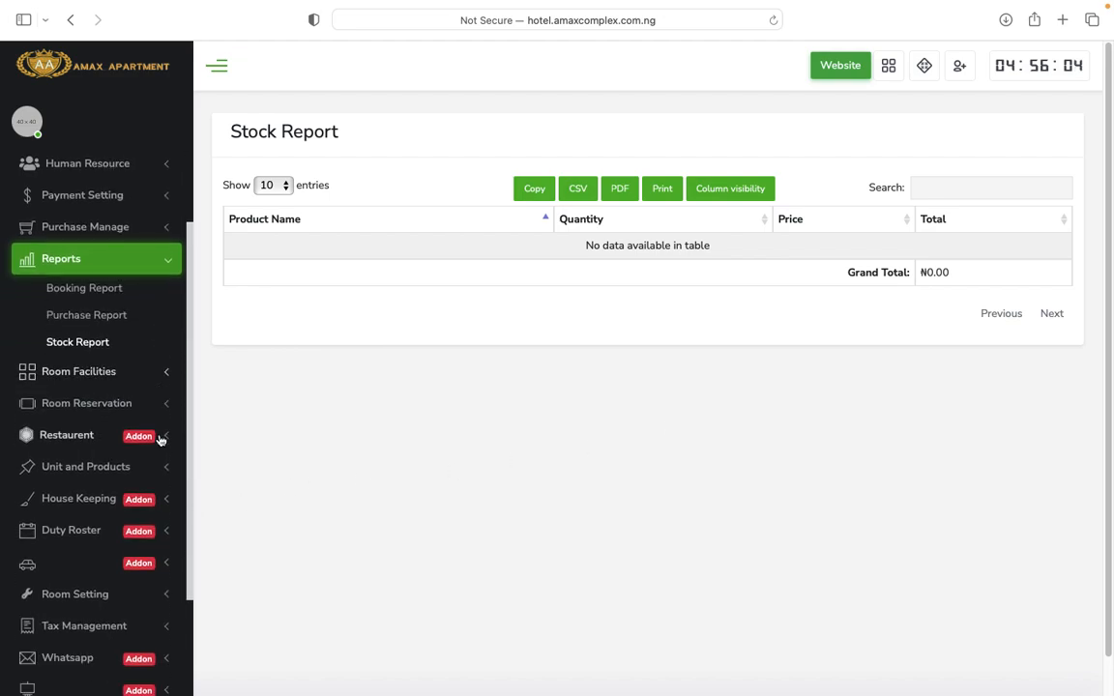
pyautogui.click(142, 374)
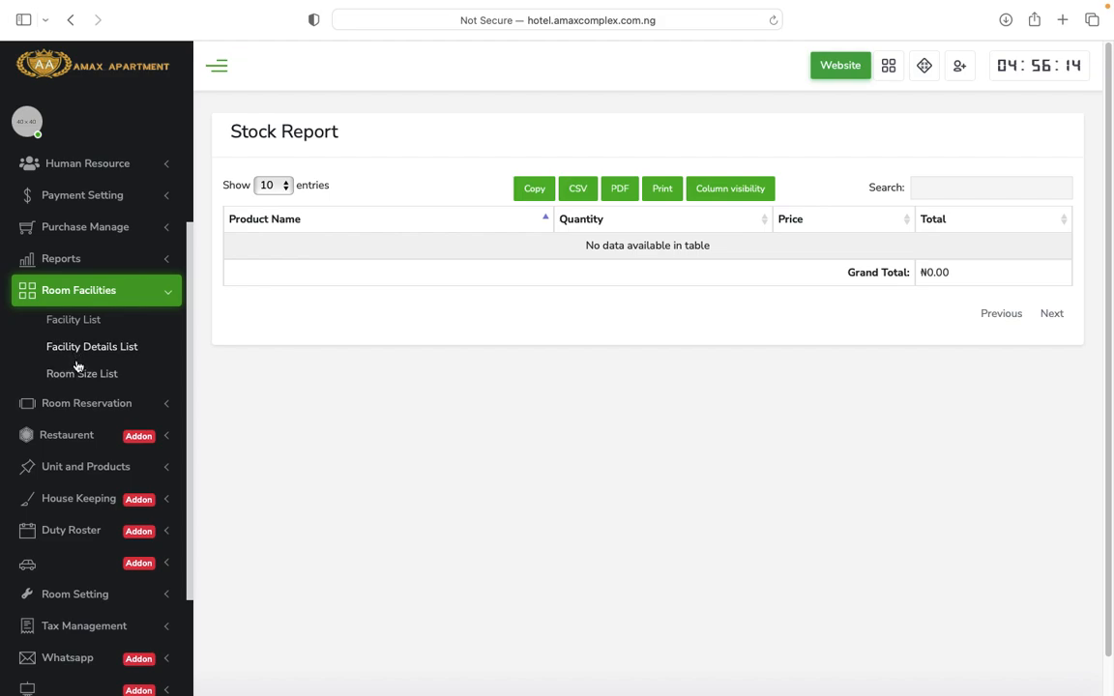
pyautogui.click(163, 410)
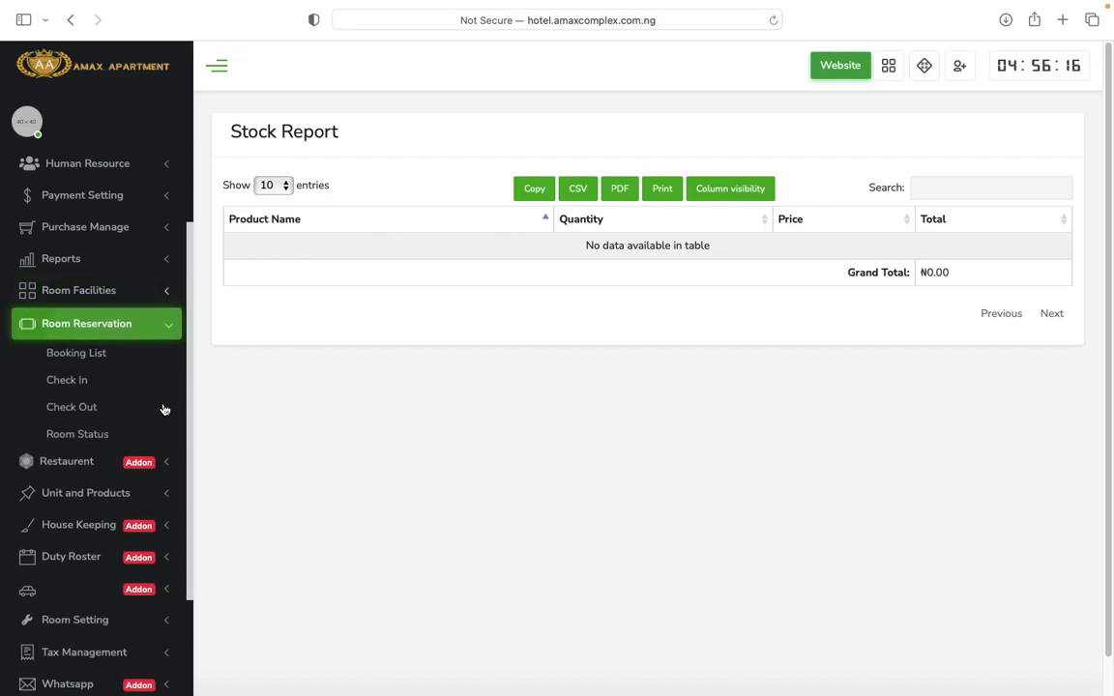
# Open the Room Reservation Booking List and scroll through its bookings.
pyautogui.click(73, 354)
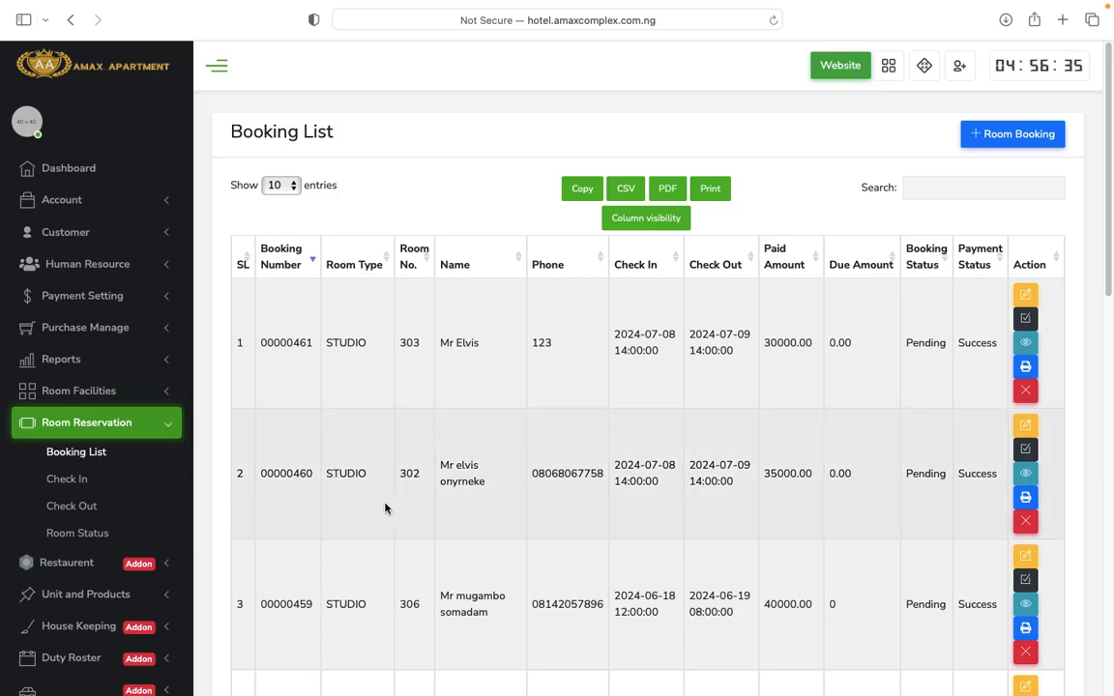
pyautogui.scroll(-10, 406, 512)
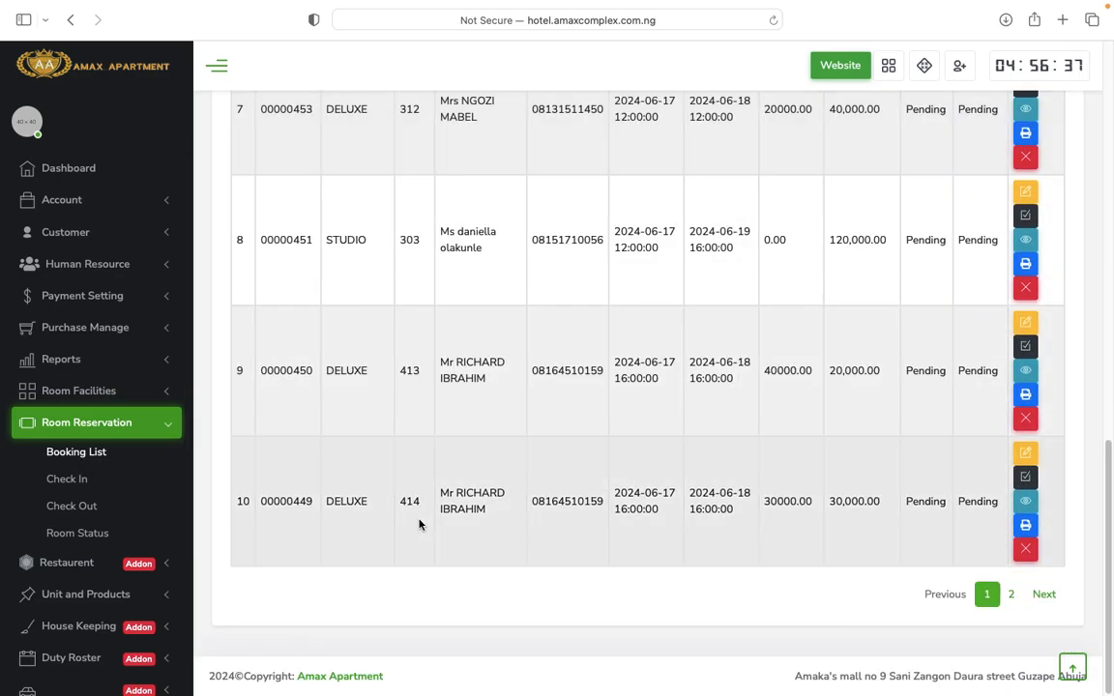
pyautogui.scroll(10, 420, 524)
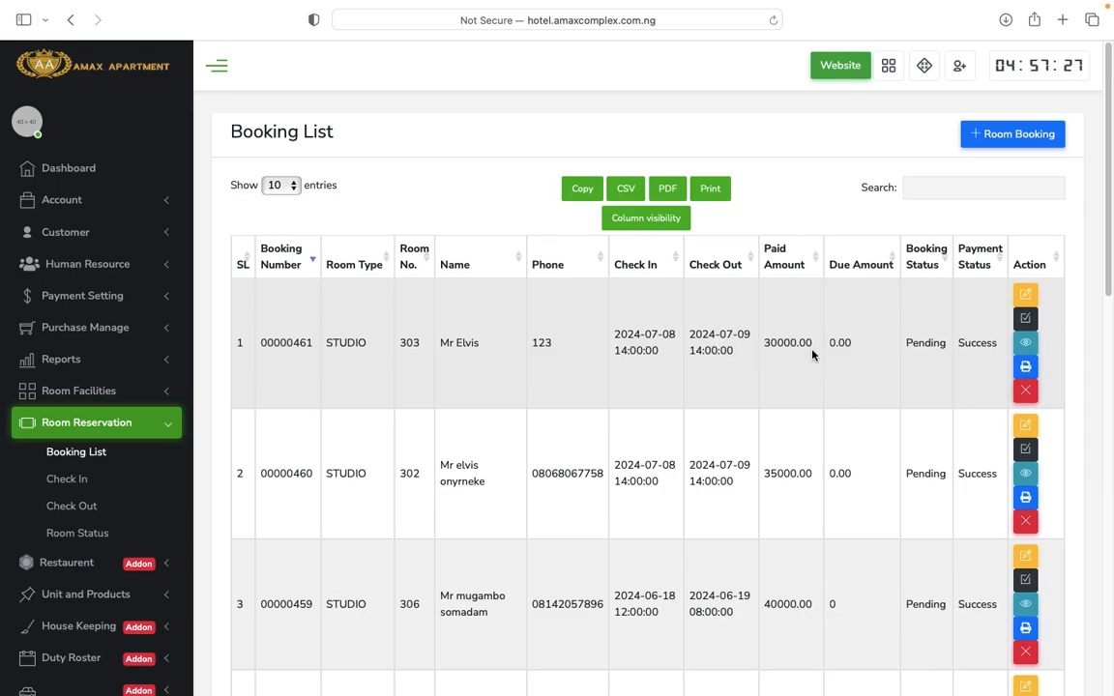
# Check in booking 00000461 for STUDIO room 303 from its Check In Details form.
pyautogui.click(1026, 319)
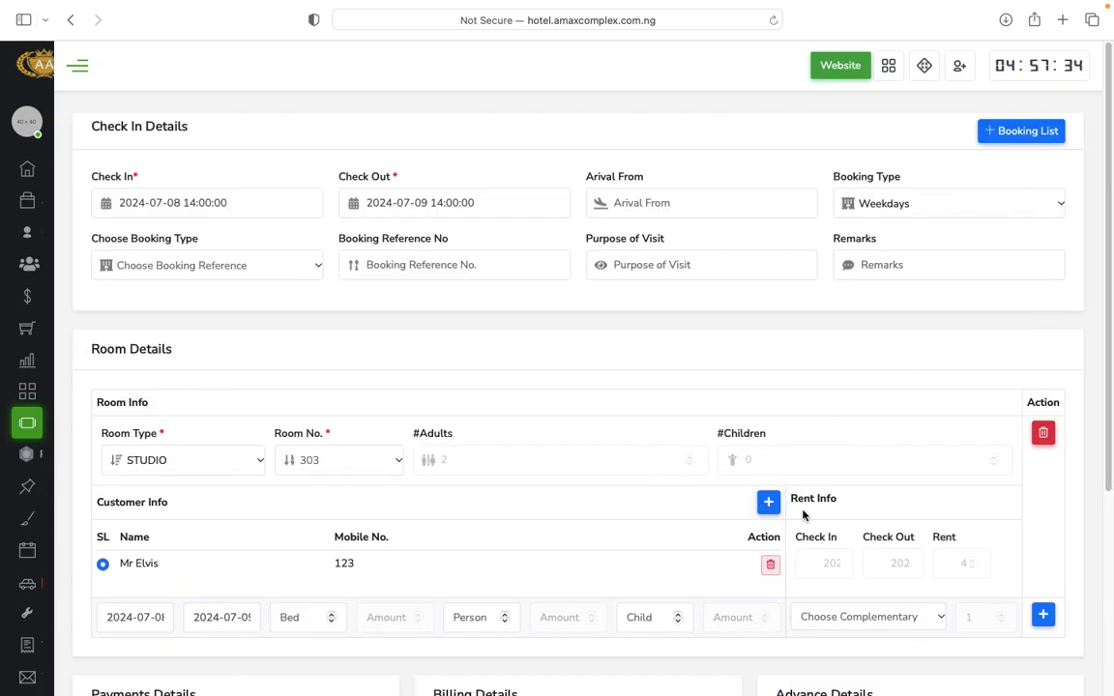
pyautogui.scroll(-2, 896, 514)
pyautogui.scroll(-5, 895, 514)
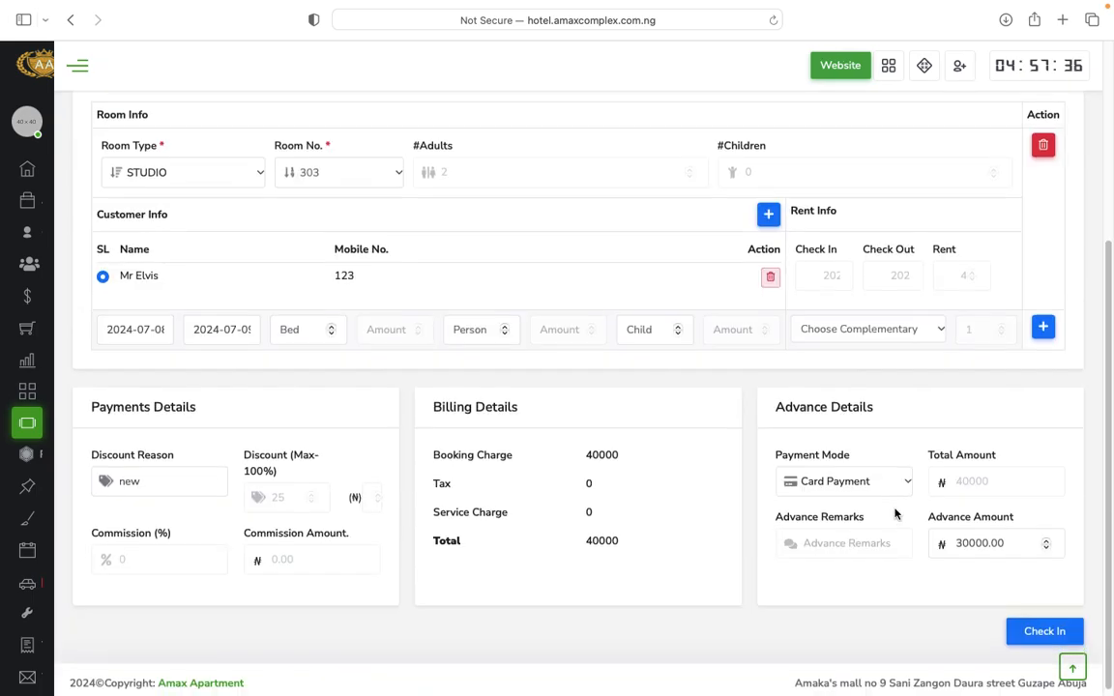
pyautogui.scroll(6, 897, 513)
pyautogui.scroll(-5, 895, 514)
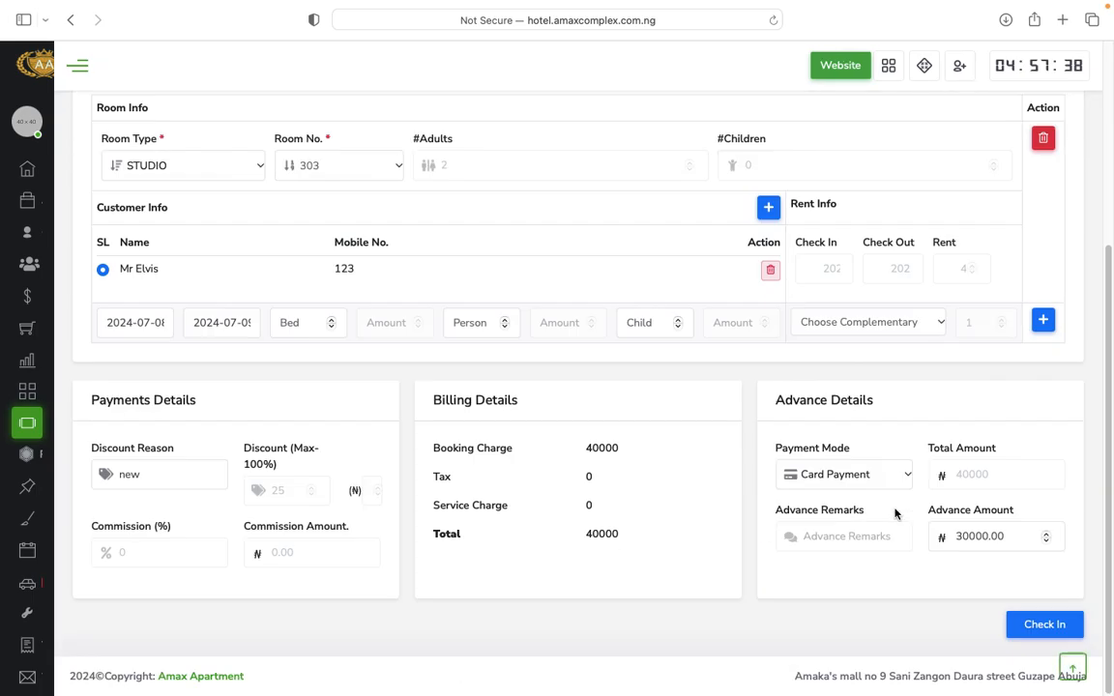
pyautogui.click(1051, 629)
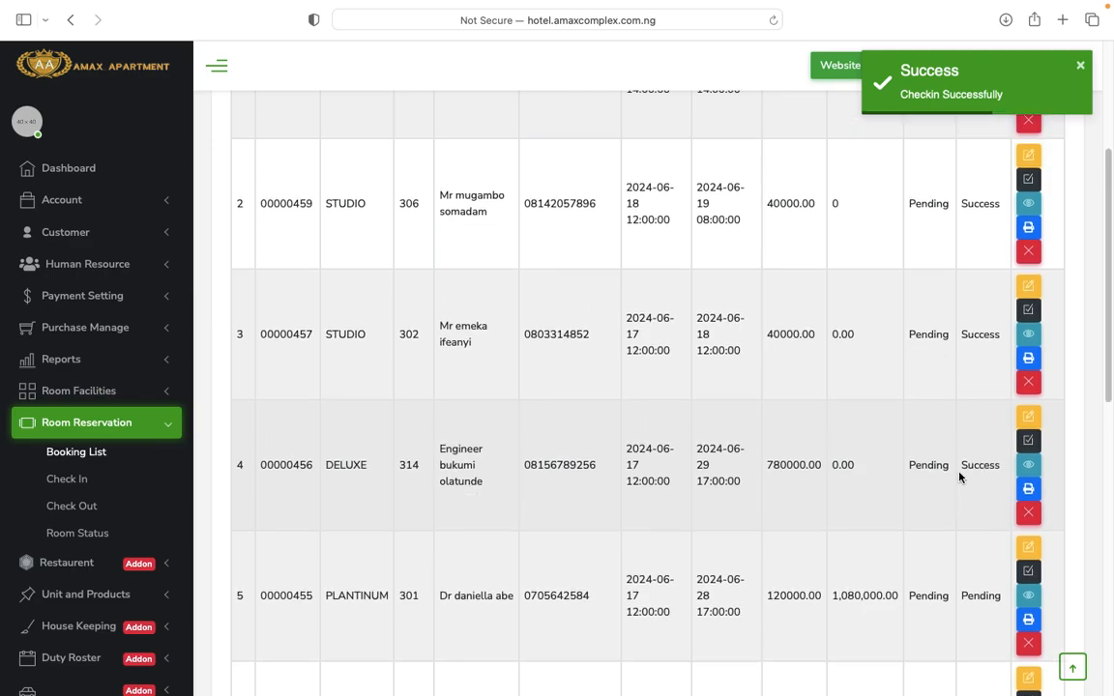
pyautogui.scroll(5, 959, 477)
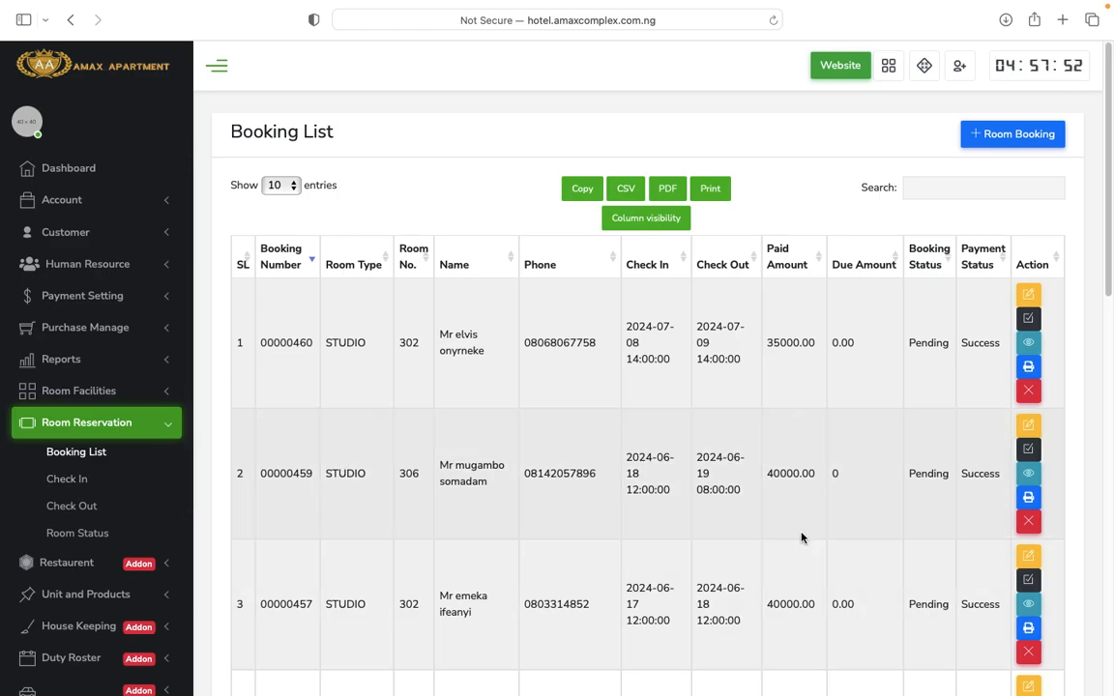
pyautogui.scroll(-5, 844, 514)
pyautogui.scroll(5, 844, 514)
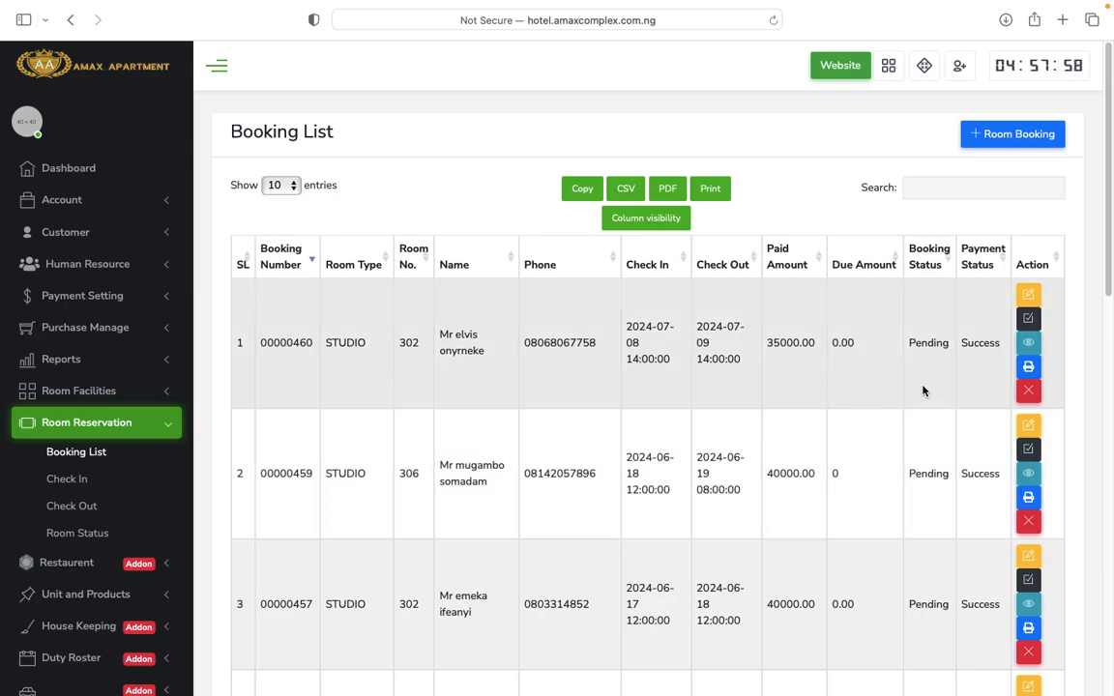
# Start a new reservation with check-in 2024-07-24 and check-out 2024-07-27.
pyautogui.click(1015, 136)
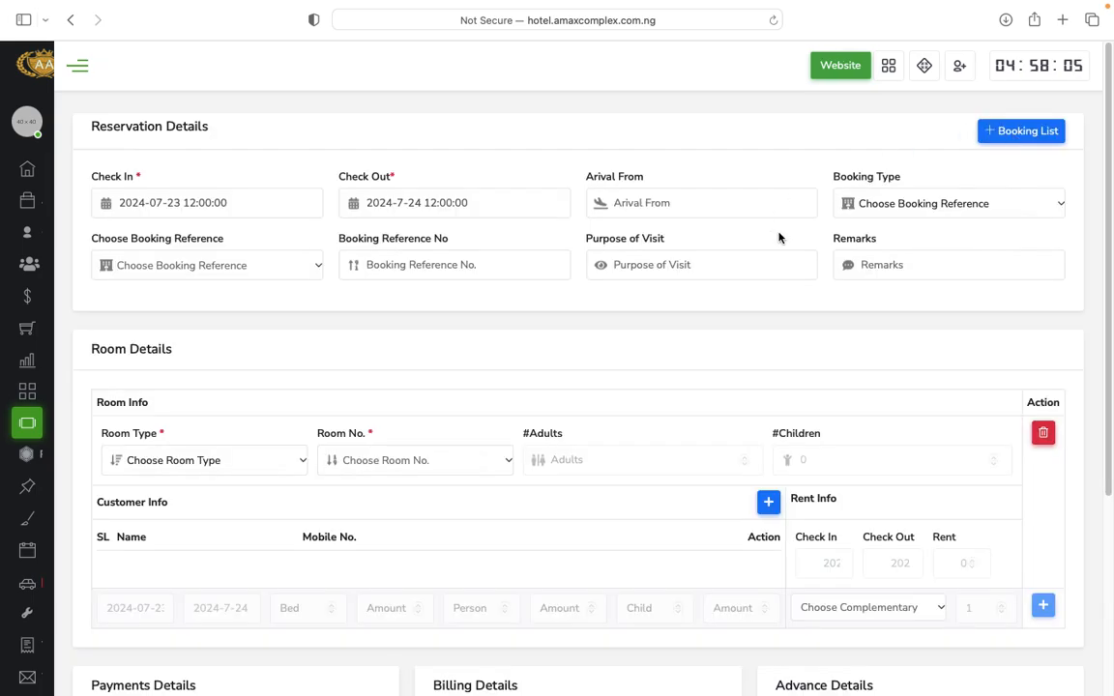
pyautogui.click(212, 201)
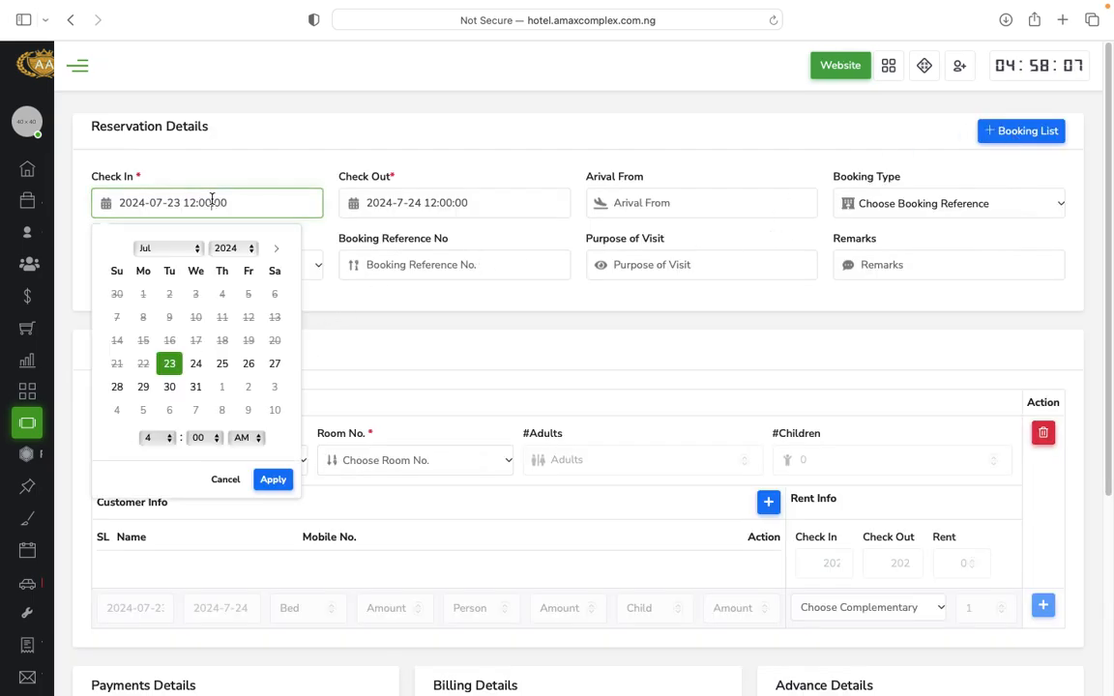
pyautogui.click(199, 365)
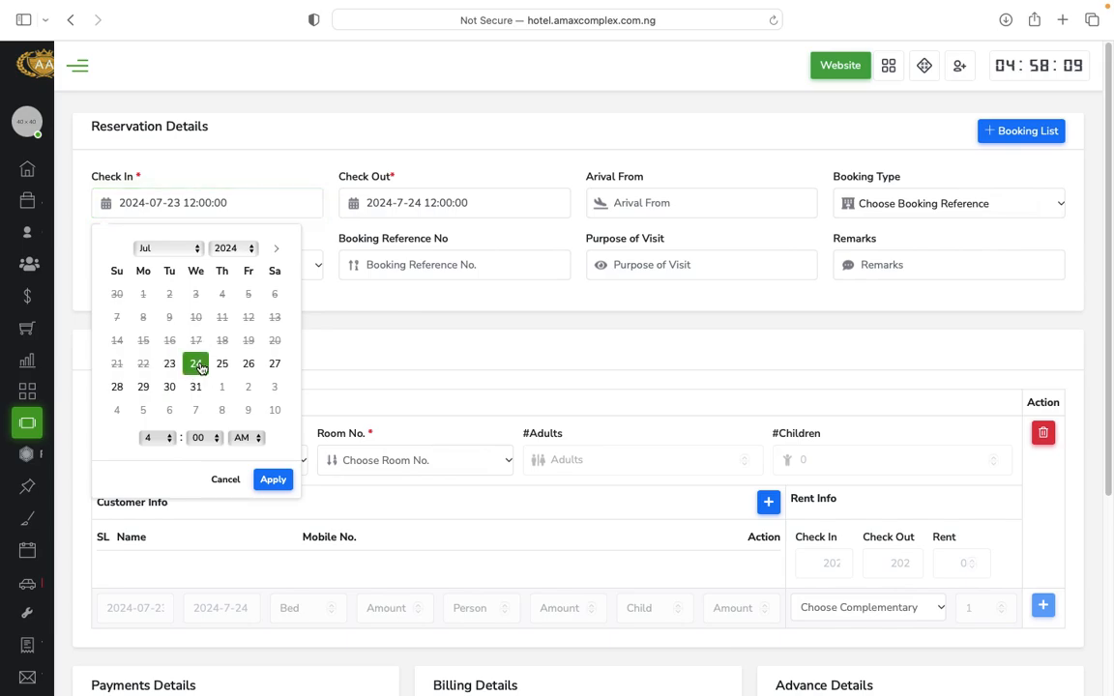
pyautogui.click(274, 480)
pyautogui.click(423, 203)
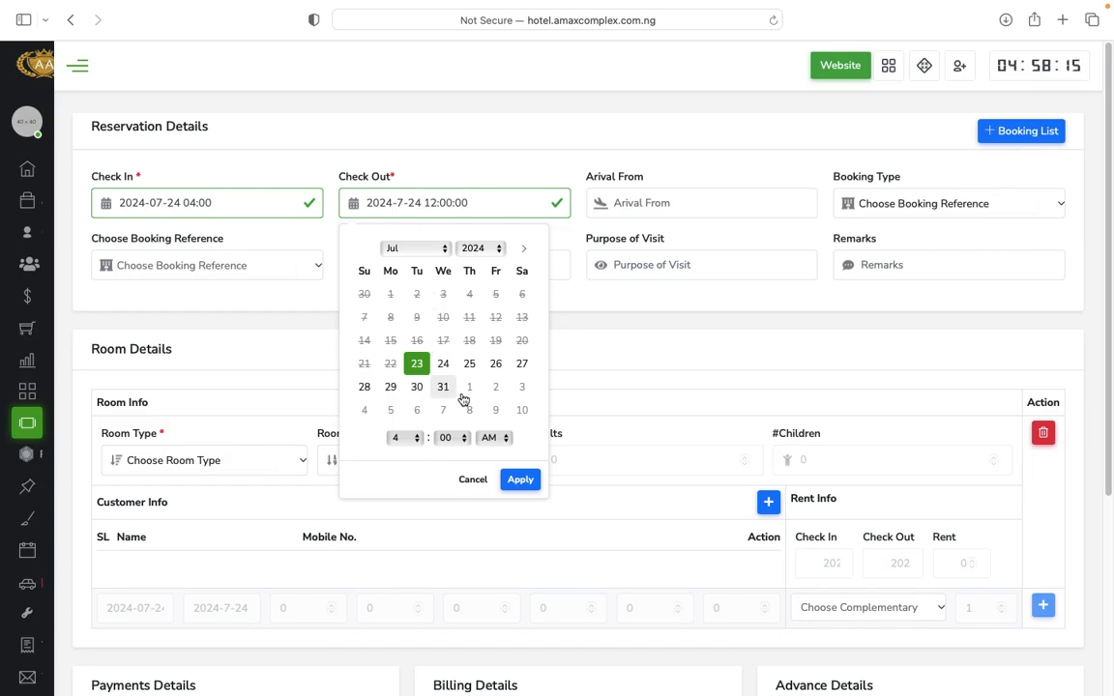
pyautogui.click(523, 365)
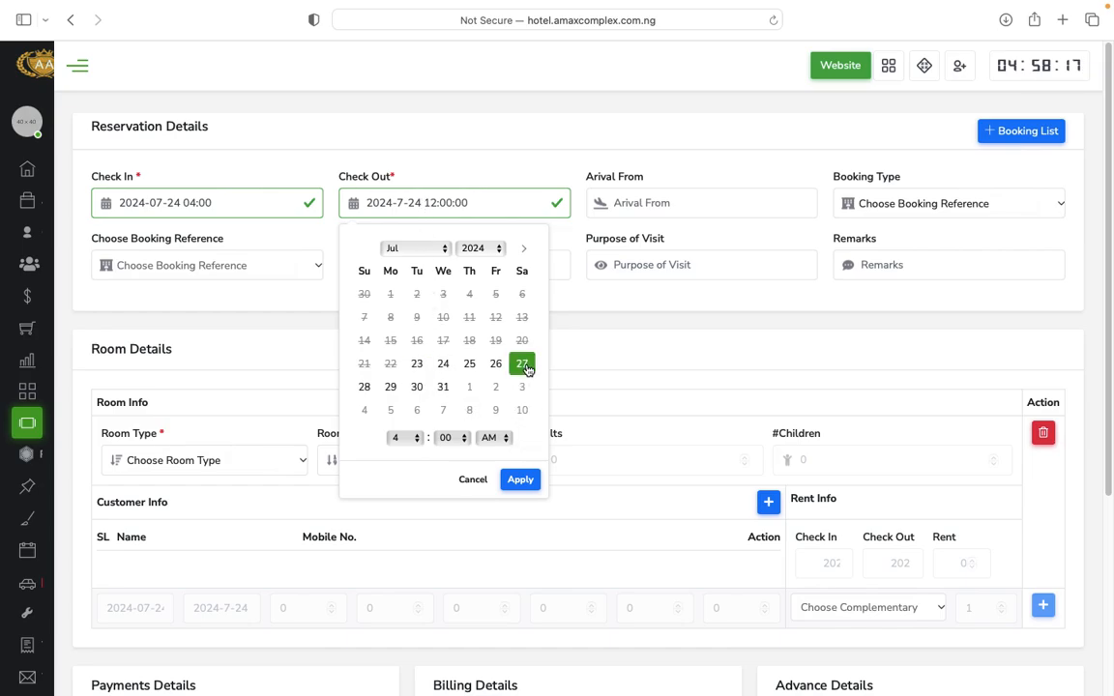
pyautogui.click(522, 480)
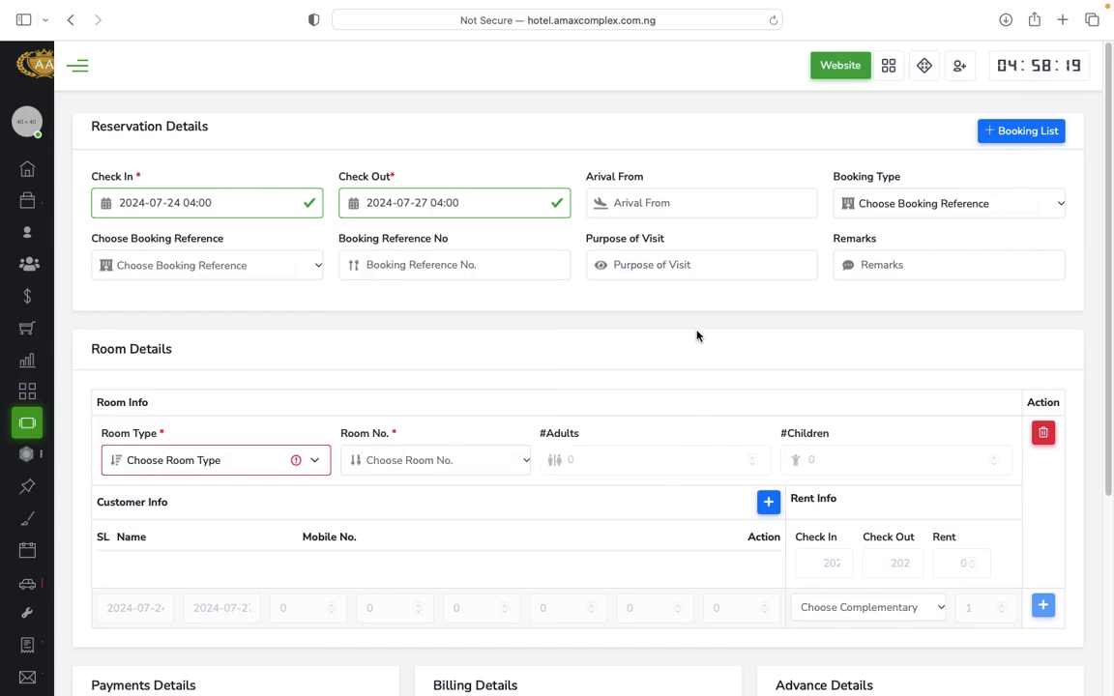
# Enter arrival from Lagos, booking type Weekdays, and purpose of visit 'For business'.
pyautogui.click(666, 201)
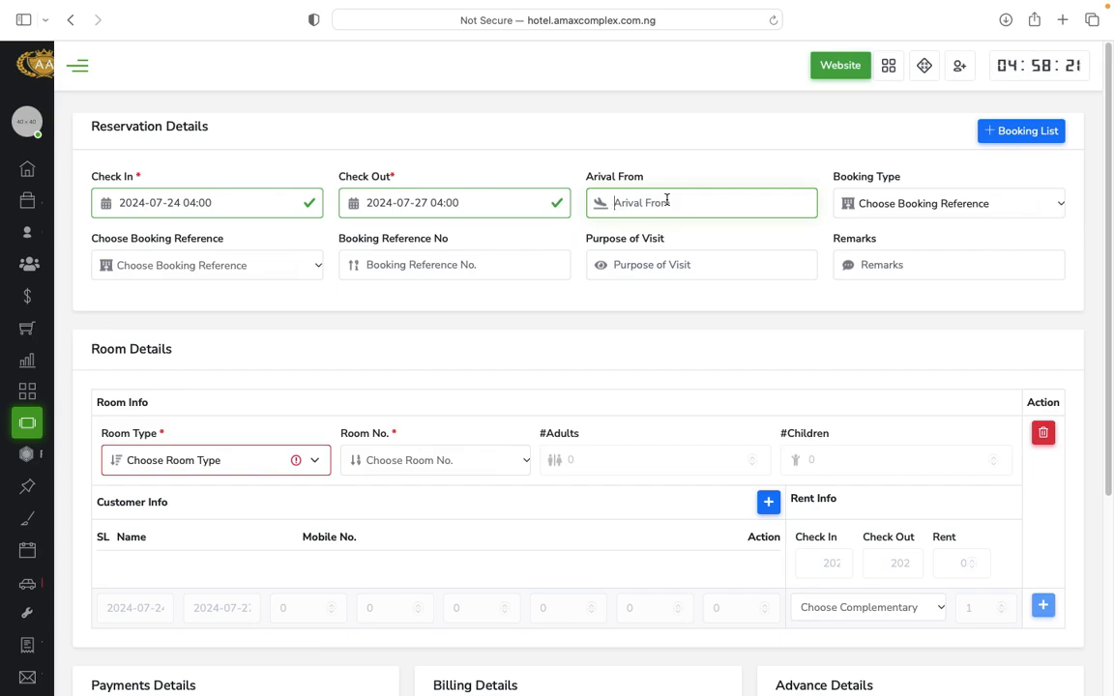
pyautogui.write('L')
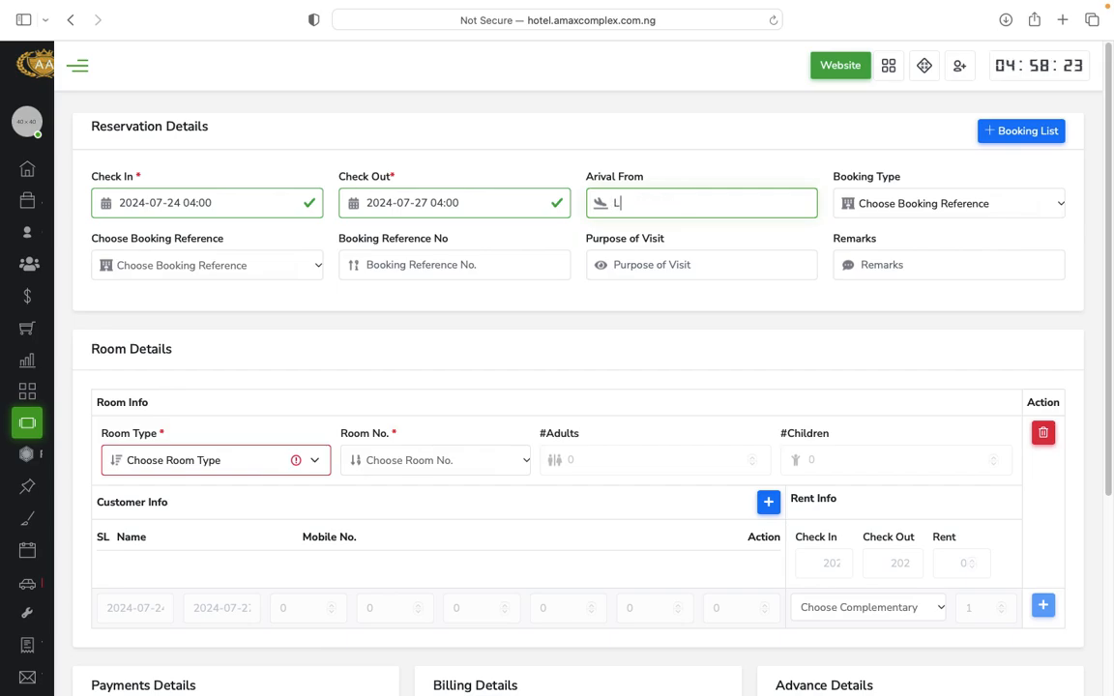
pyautogui.write('agos')
pyautogui.click(918, 213)
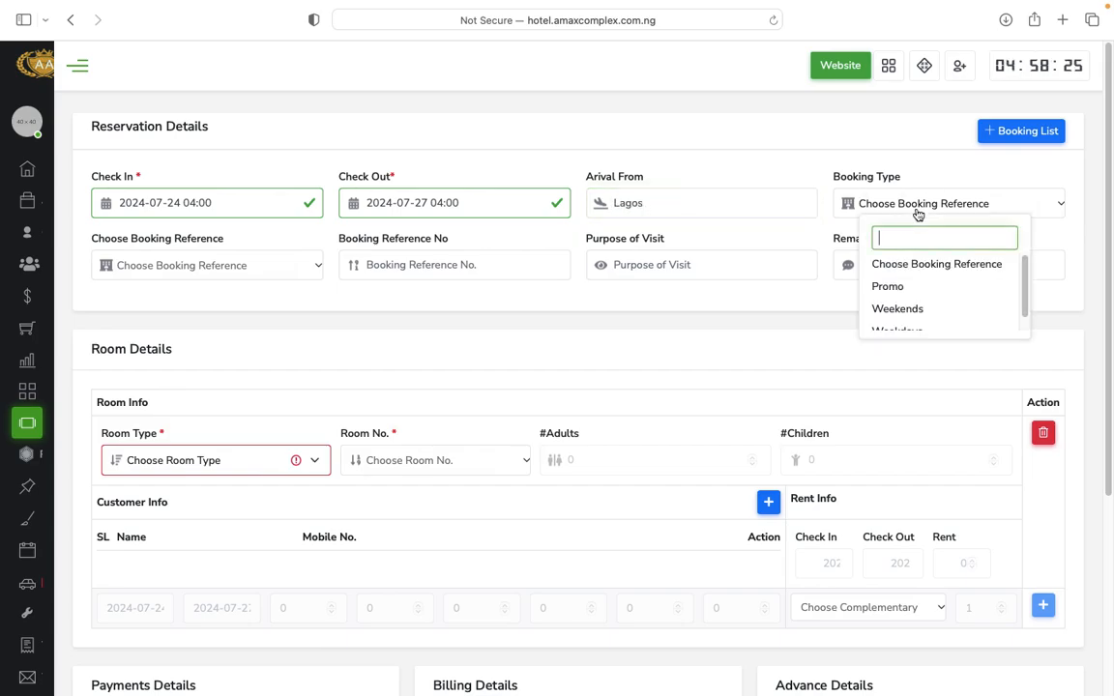
pyautogui.click(925, 326)
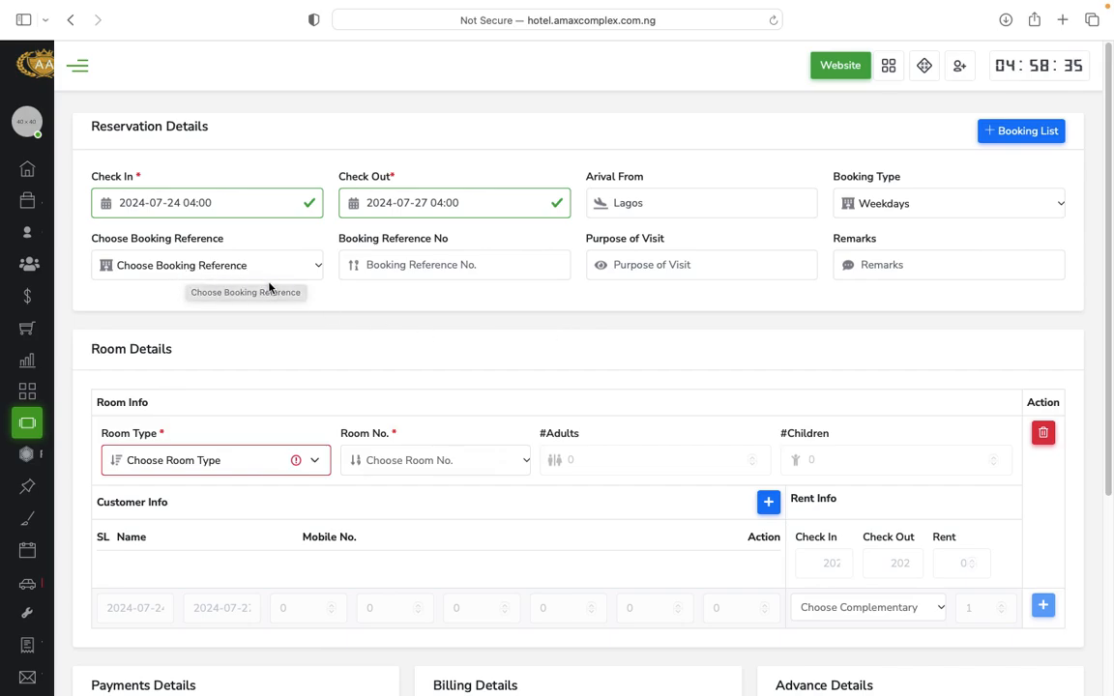
pyautogui.click(674, 270)
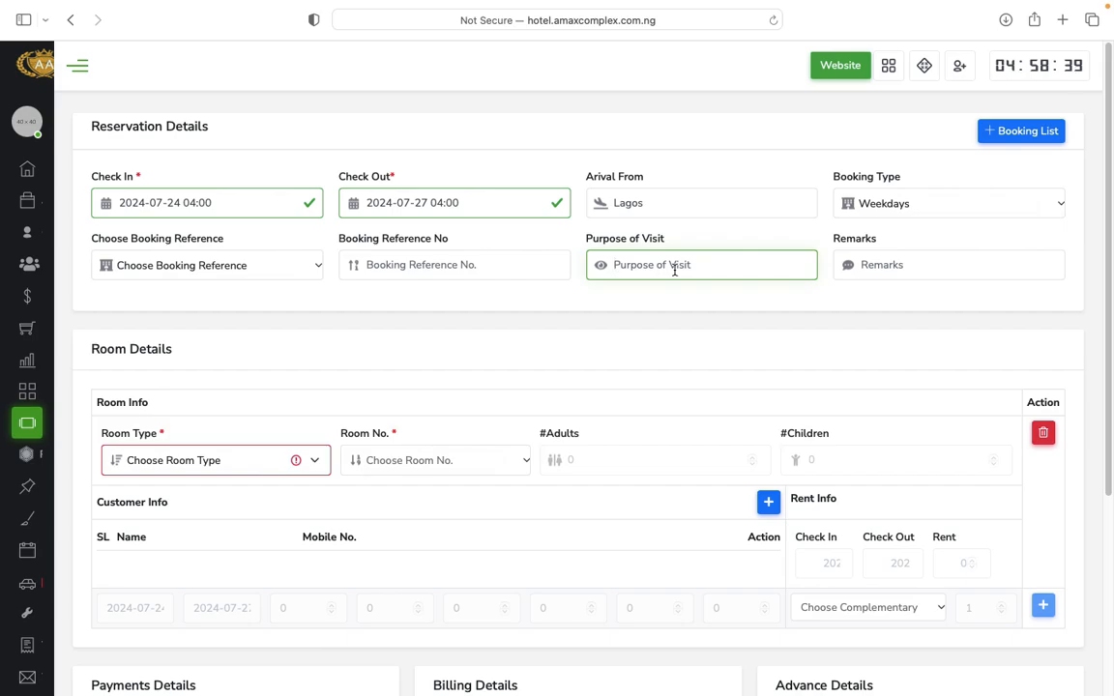
pyautogui.write('For ')
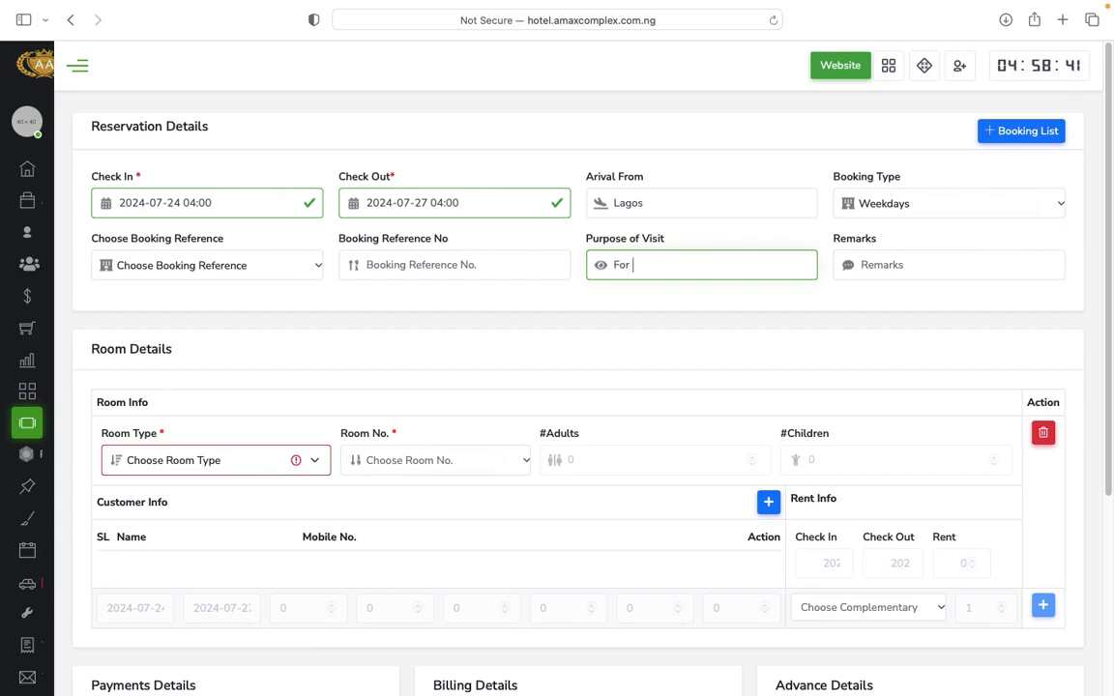
pyautogui.write('business')
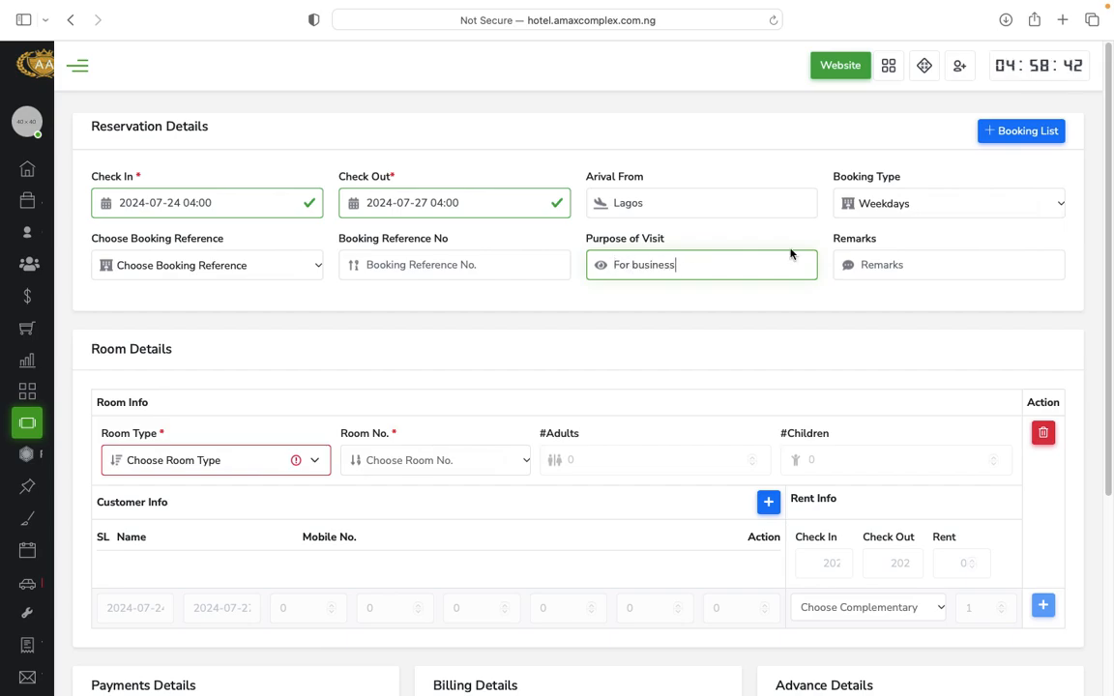
pyautogui.click(913, 269)
# Assign STUDIO room 302 to the reservation and begin adding a customer.
pyautogui.scroll(-5, 551, 339)
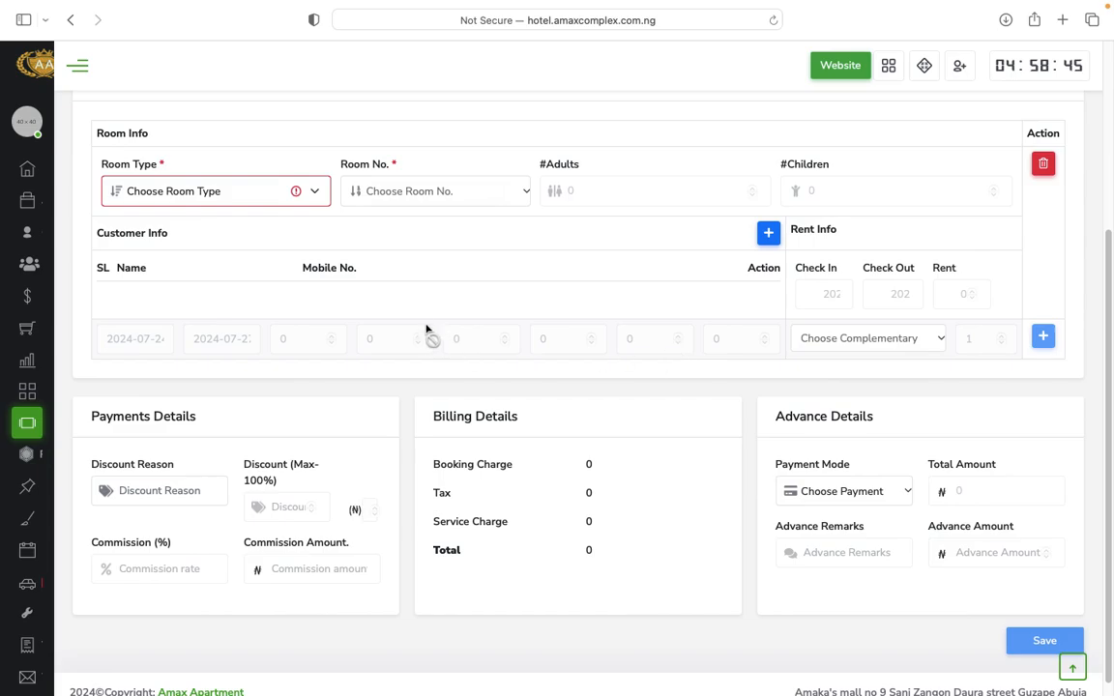
pyautogui.click(270, 195)
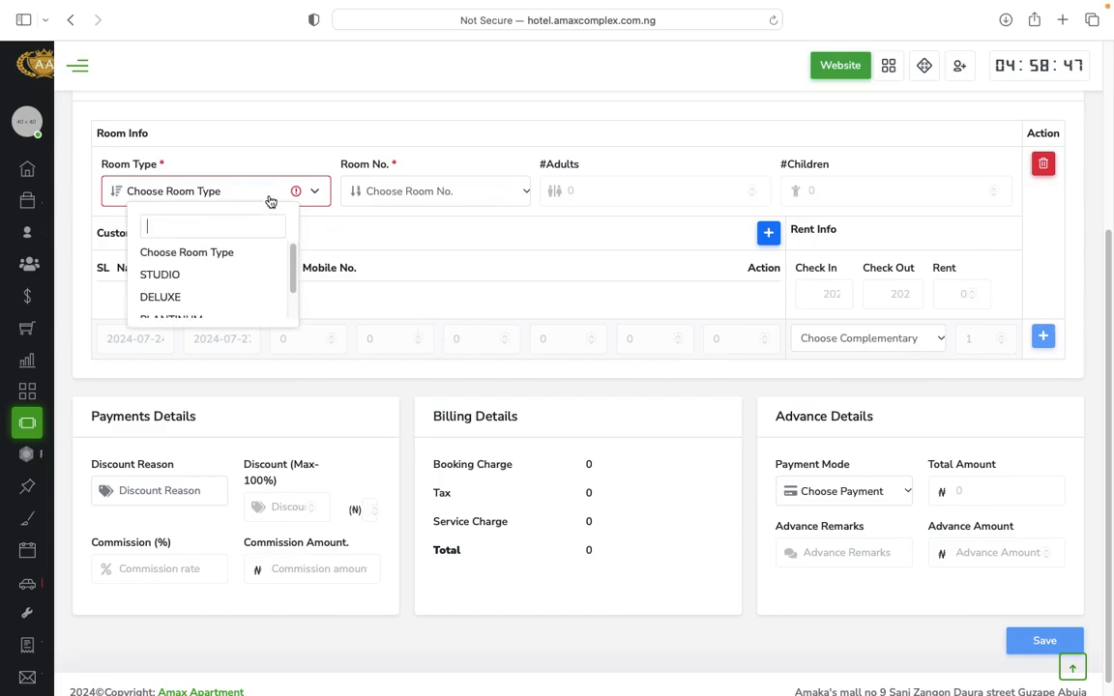
pyautogui.click(209, 276)
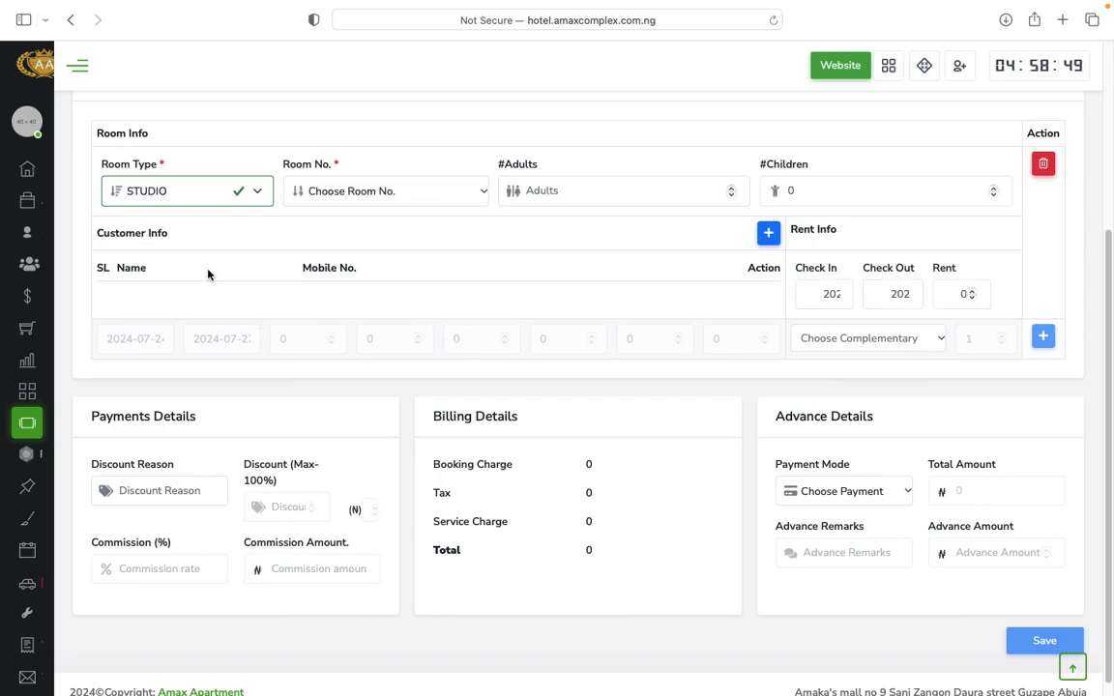
pyautogui.click(363, 190)
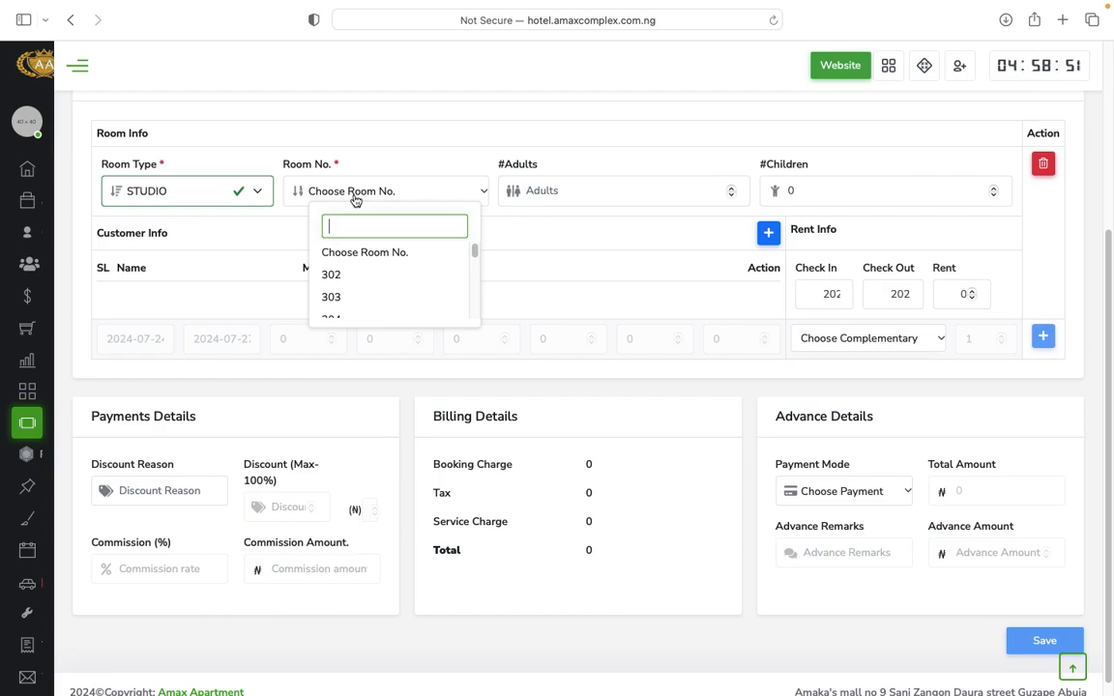
pyautogui.click(331, 274)
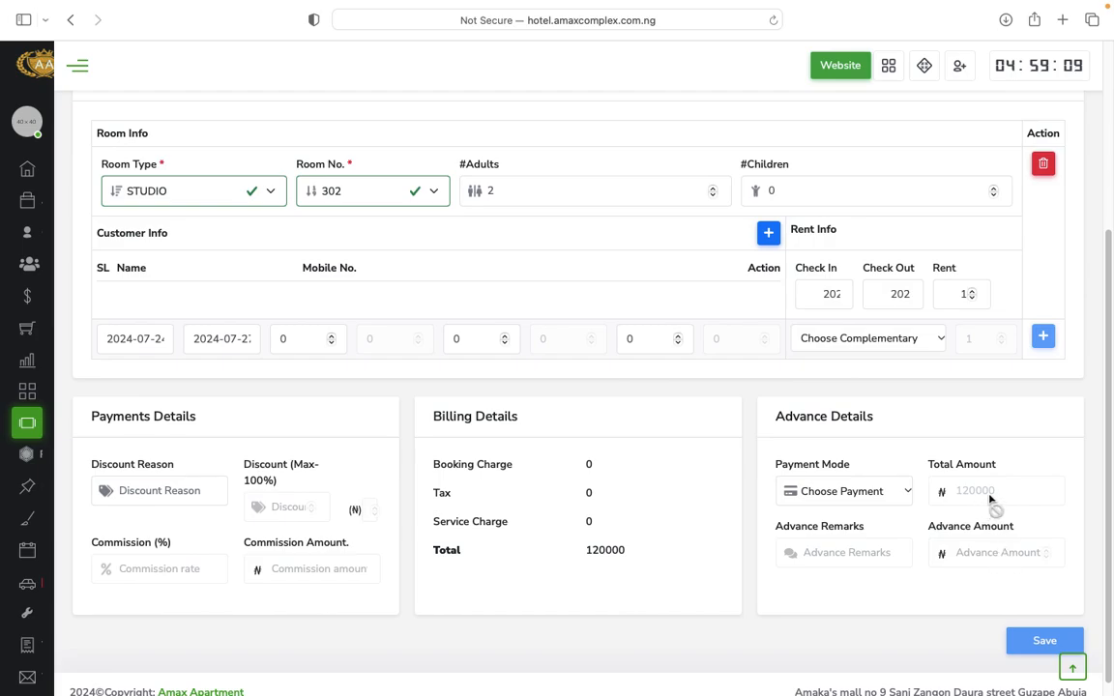
pyautogui.click(769, 235)
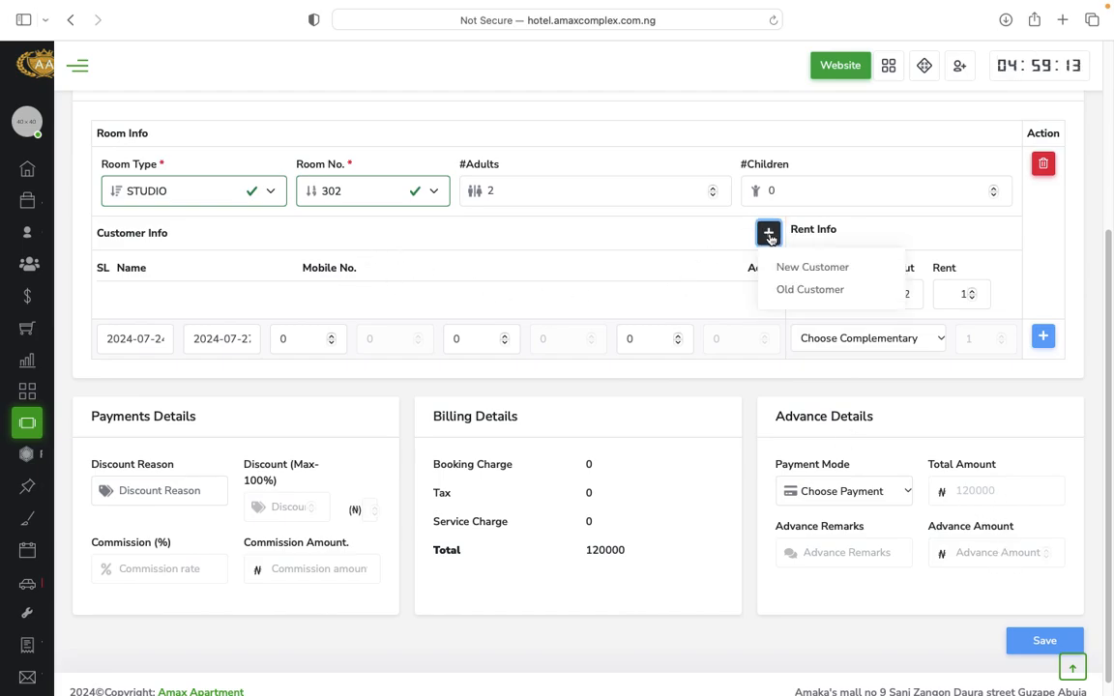
# Open a new-customer form and enter country code 234 and the guest's mobile number.
pyautogui.click(821, 269)
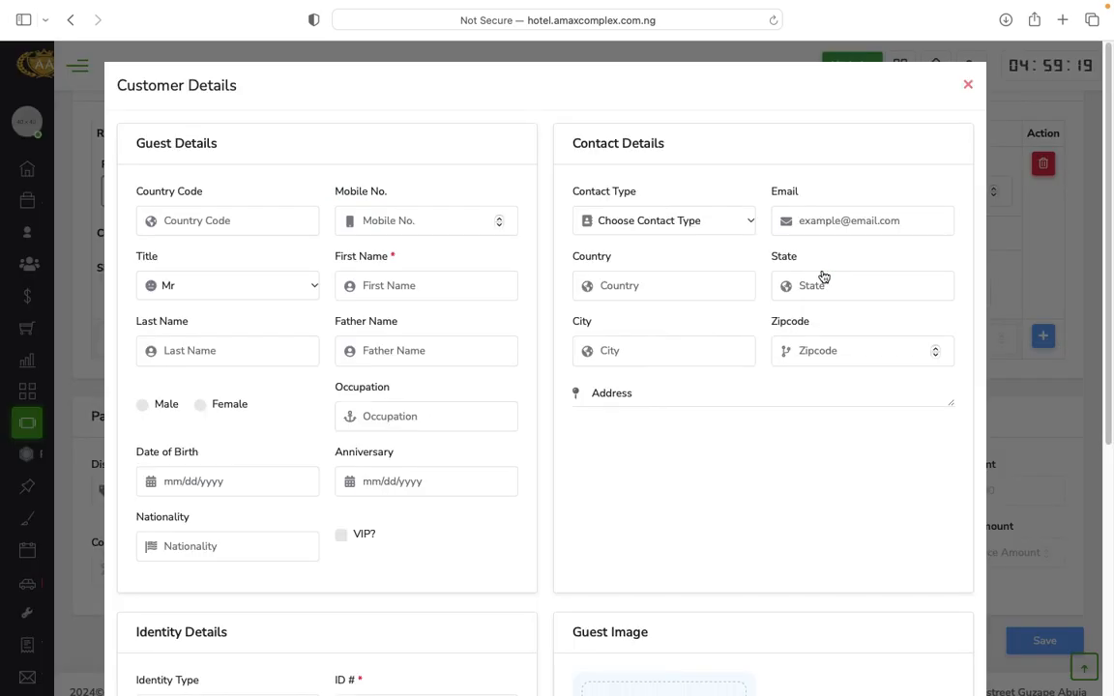
pyautogui.click(269, 227)
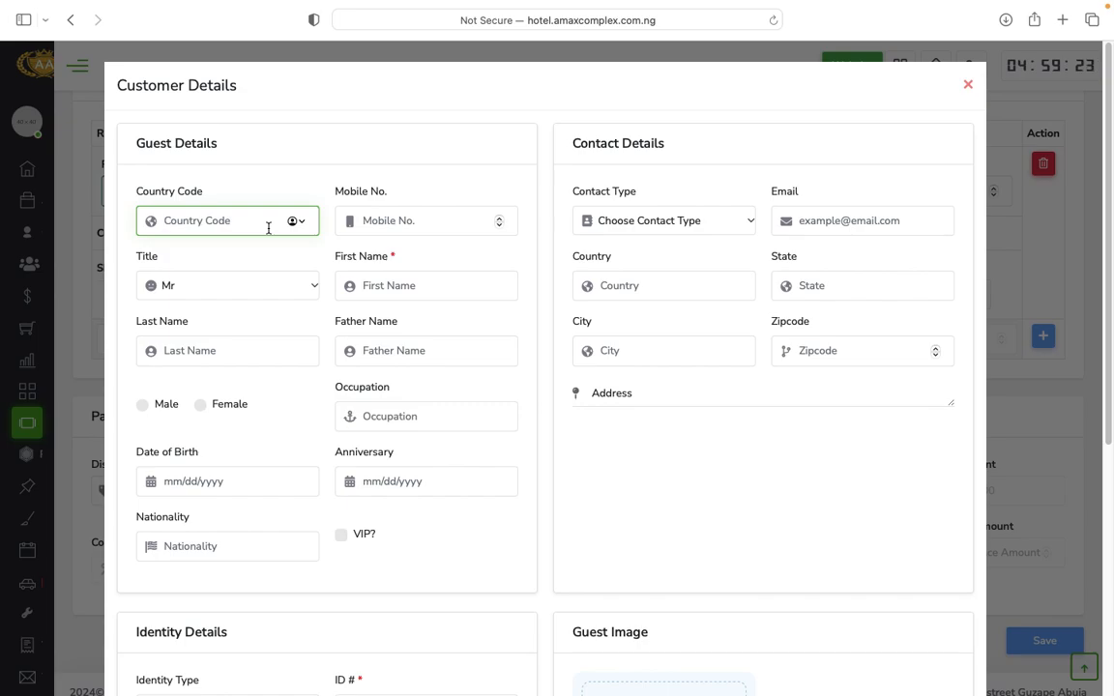
pyautogui.write('234')
pyautogui.click(420, 222)
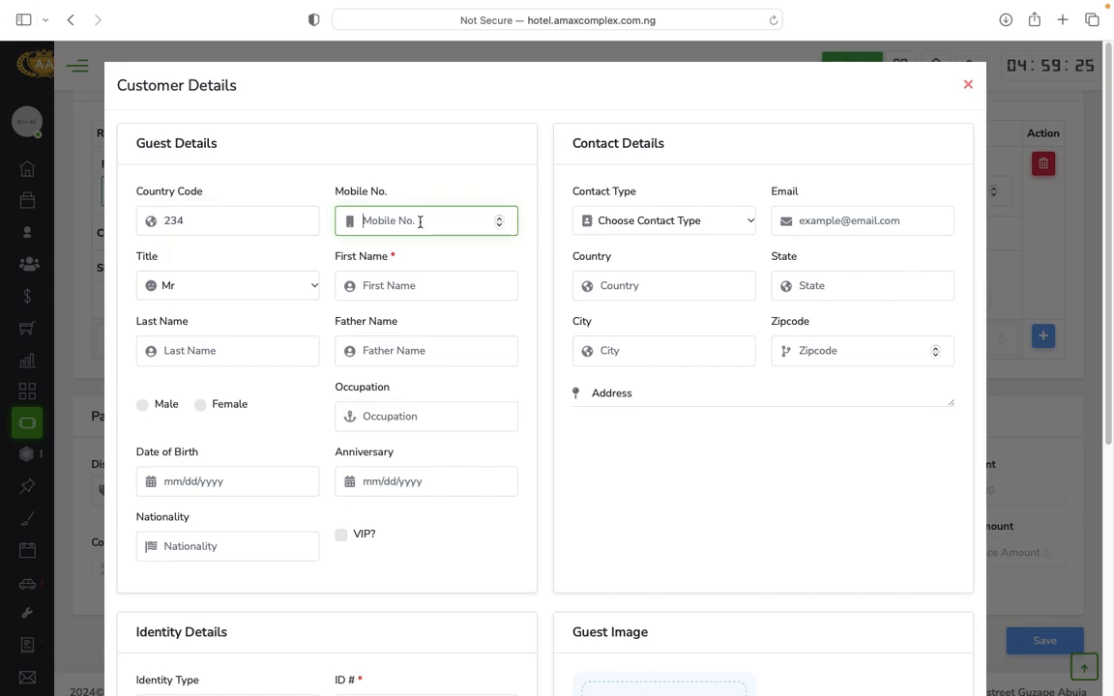
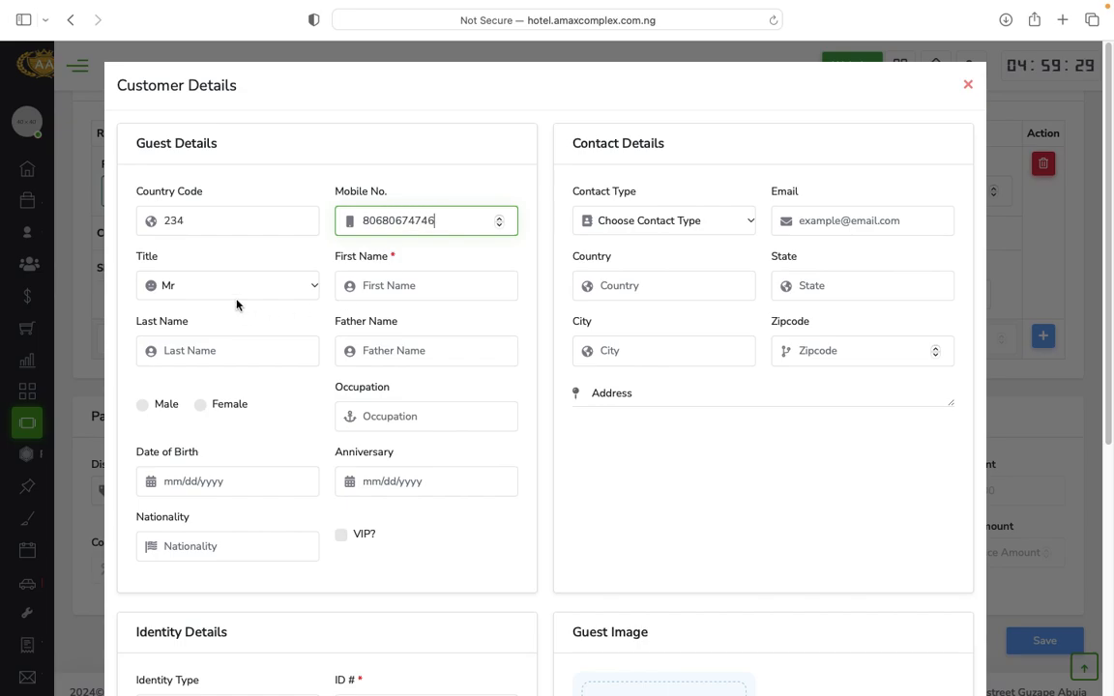
# Enter the guest's first and last names and mark the guest as male.
pyautogui.click(390, 287)
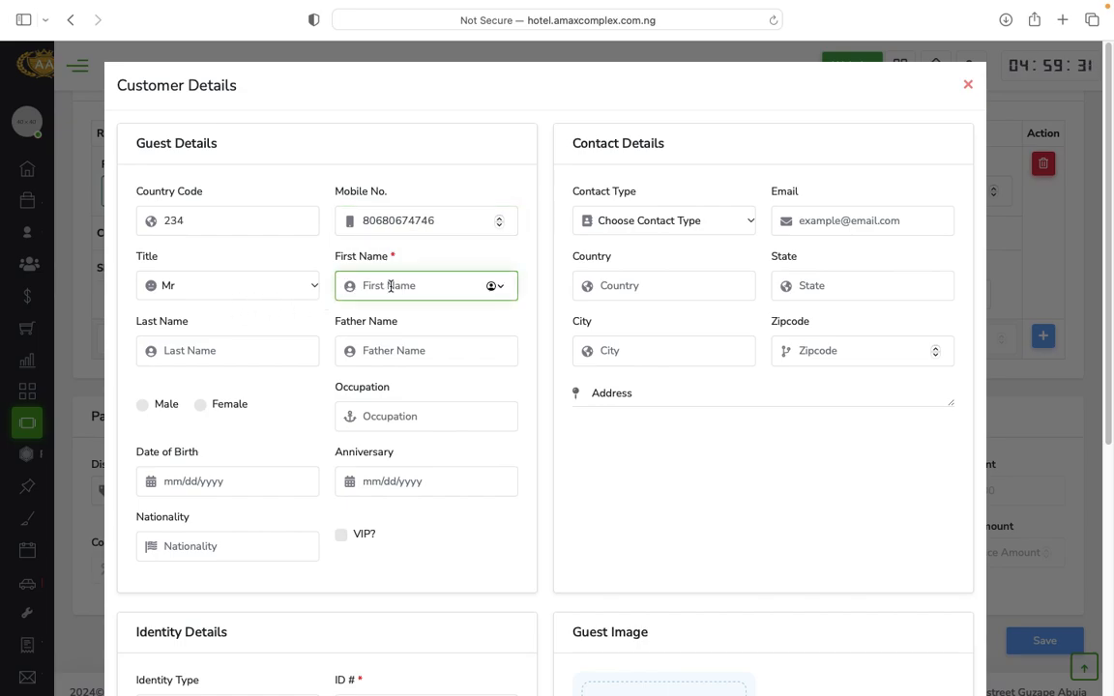
pyautogui.write('danny')
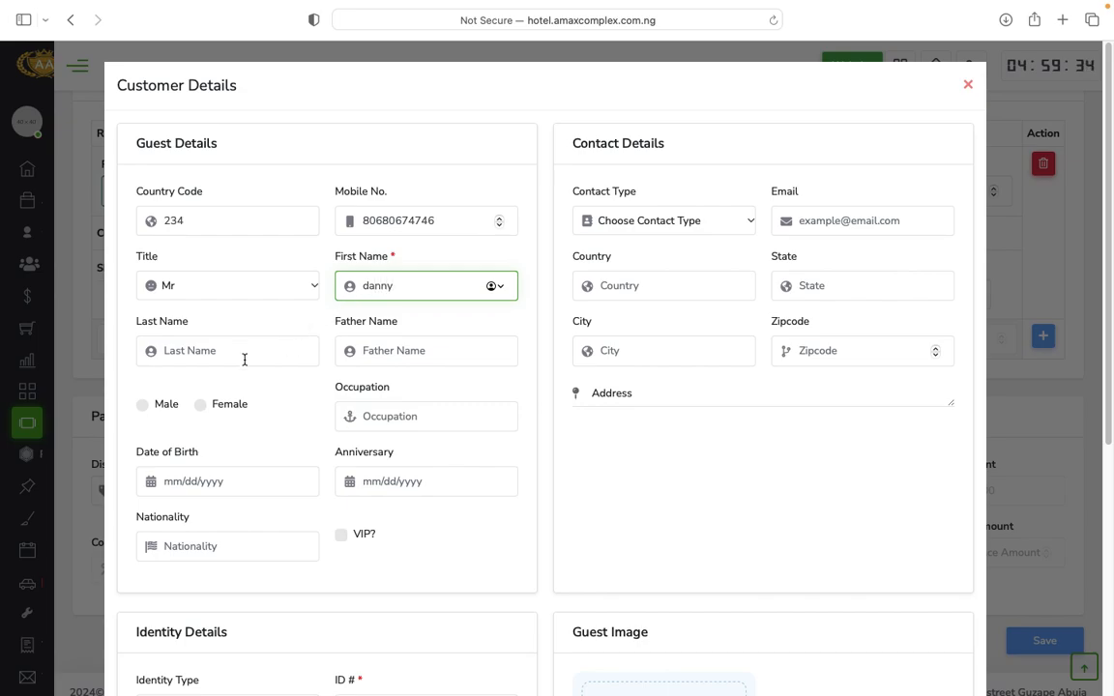
pyautogui.click(242, 358)
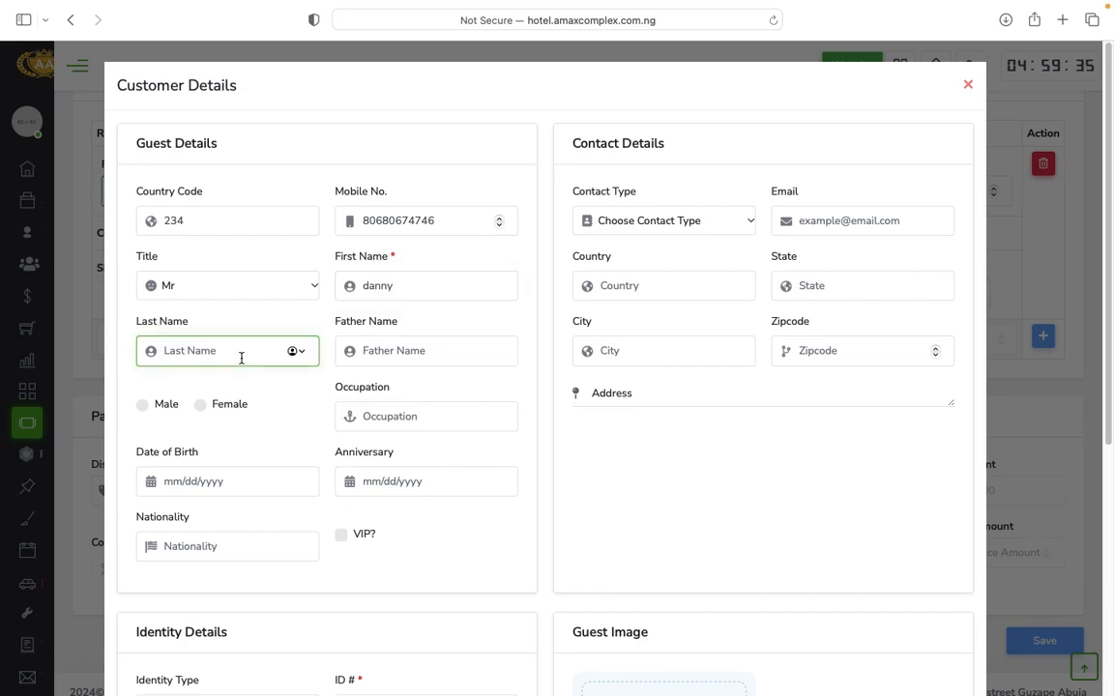
pyautogui.write('Danny')
pyautogui.click(419, 356)
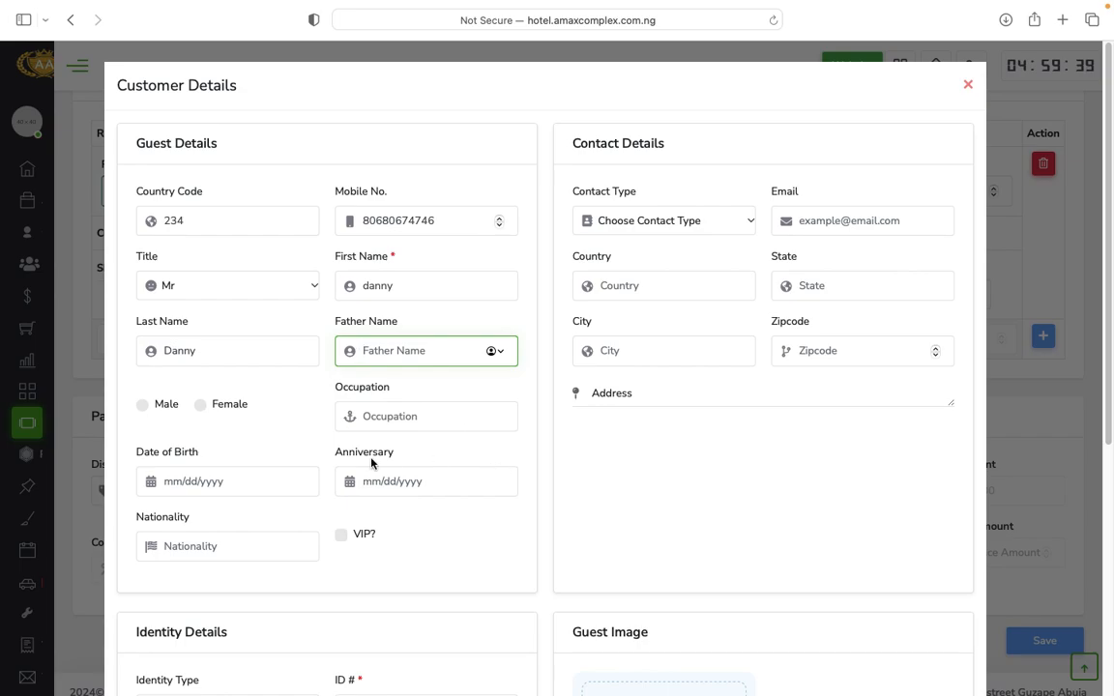
pyautogui.click(408, 417)
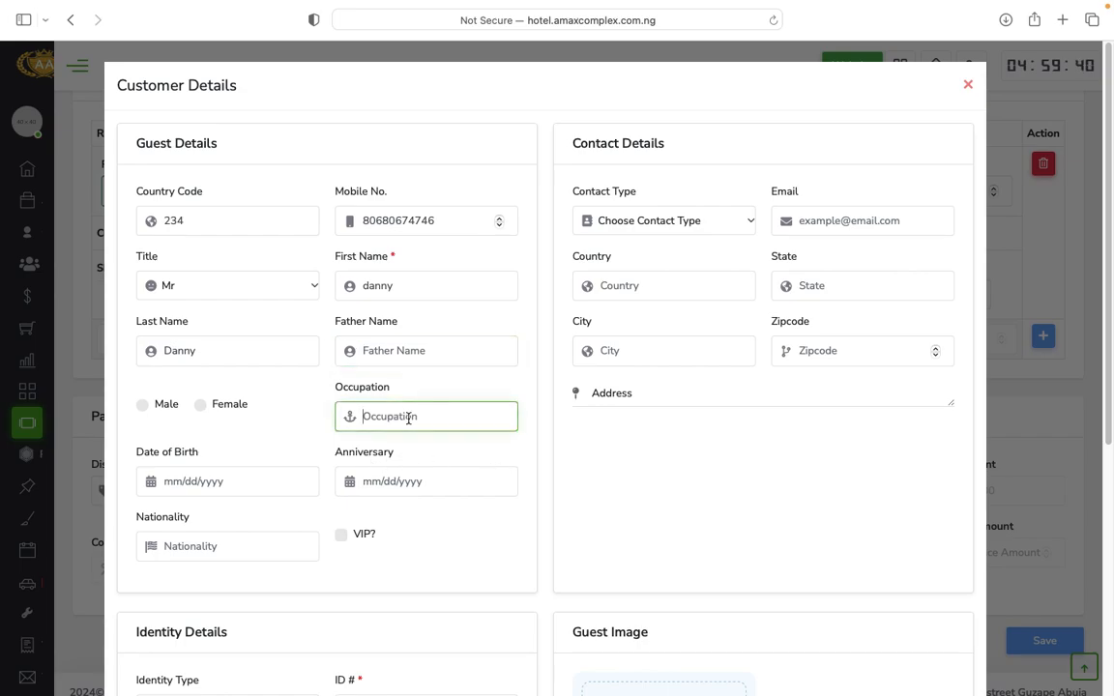
pyautogui.click(142, 405)
pyautogui.scroll(-1, 368, 516)
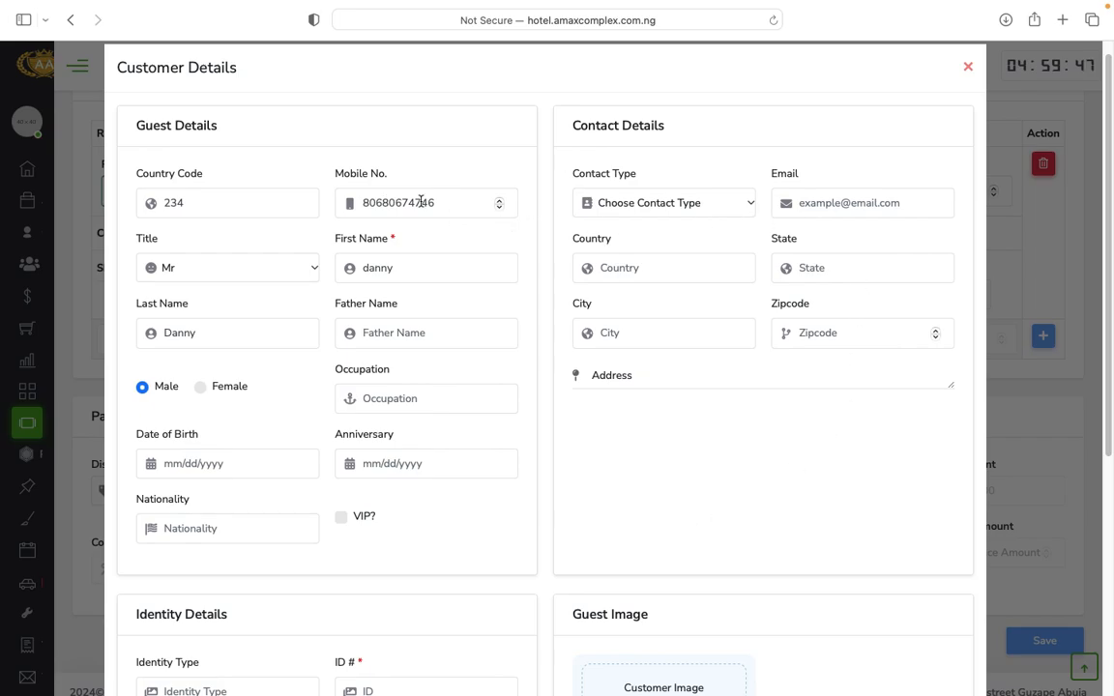
pyautogui.scroll(-8, 480, 437)
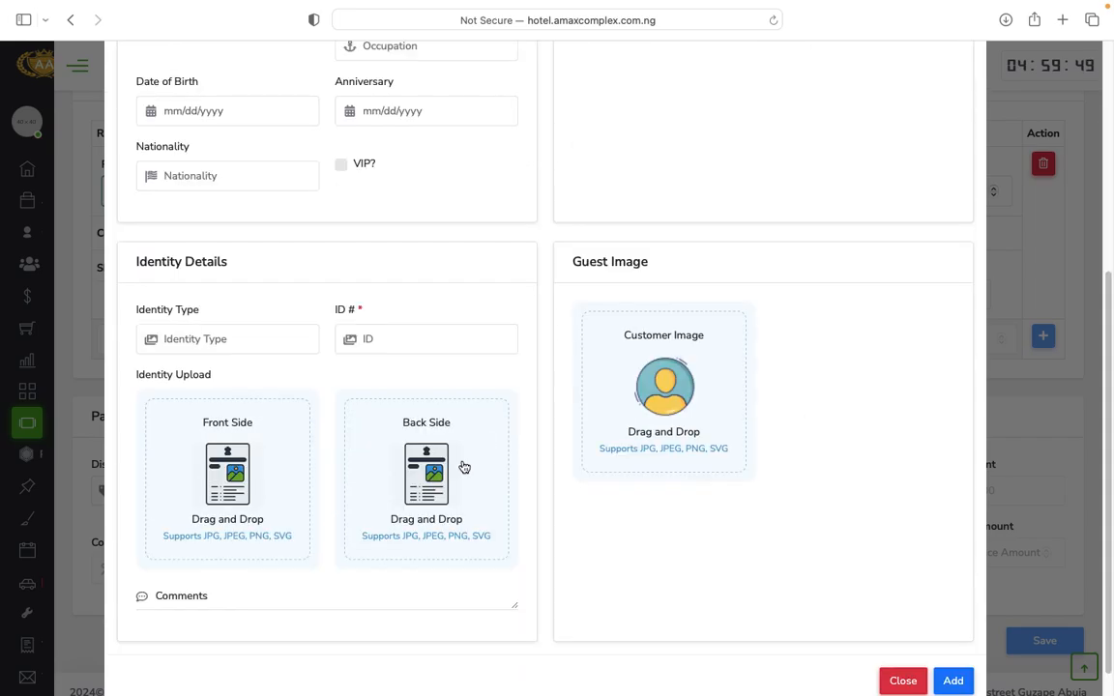
# Enter Drivers licence as the guest's identity type and add the guest to the booking.
pyautogui.click(214, 349)
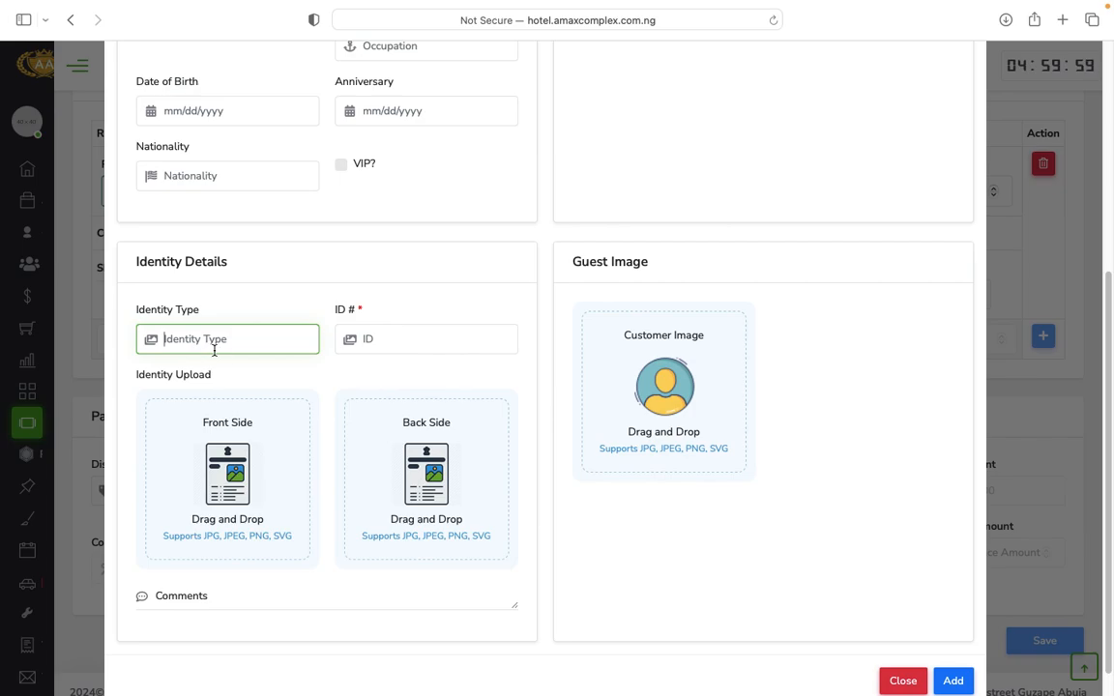
pyautogui.write('D')
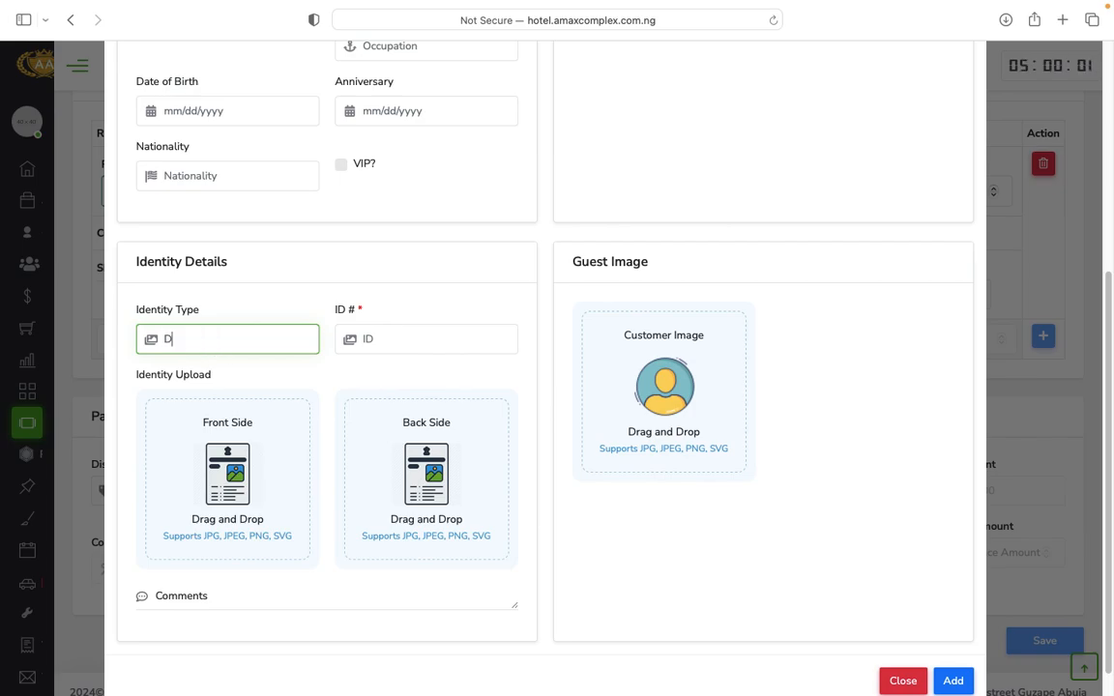
pyautogui.write('rivers ')
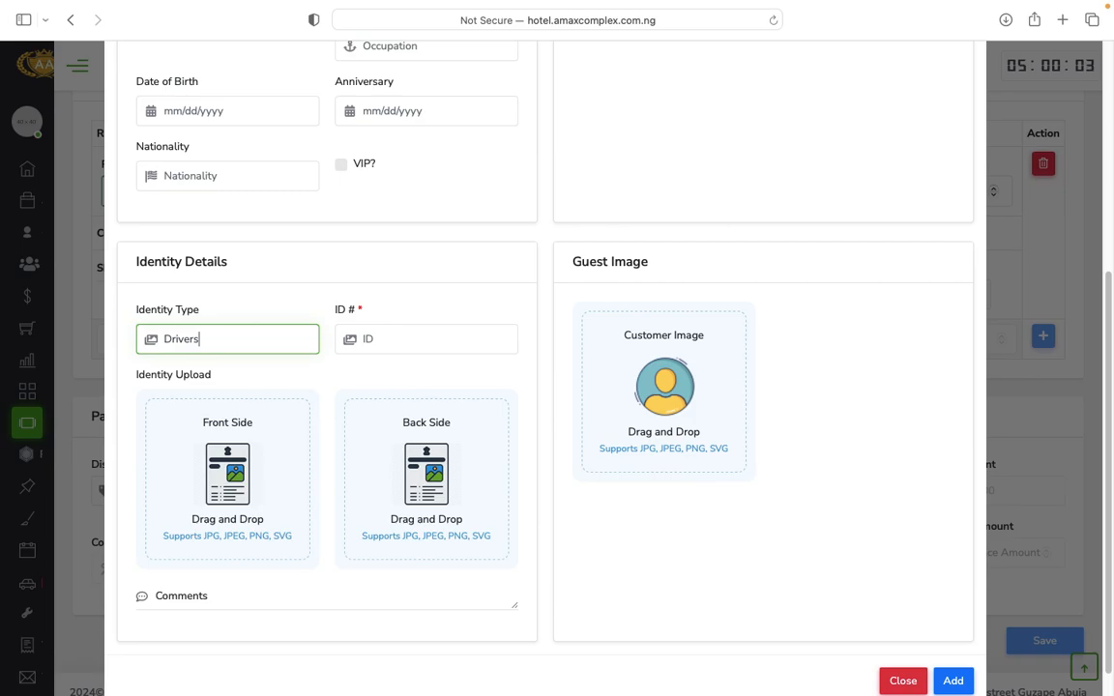
pyautogui.write('l')
pyautogui.click(388, 345)
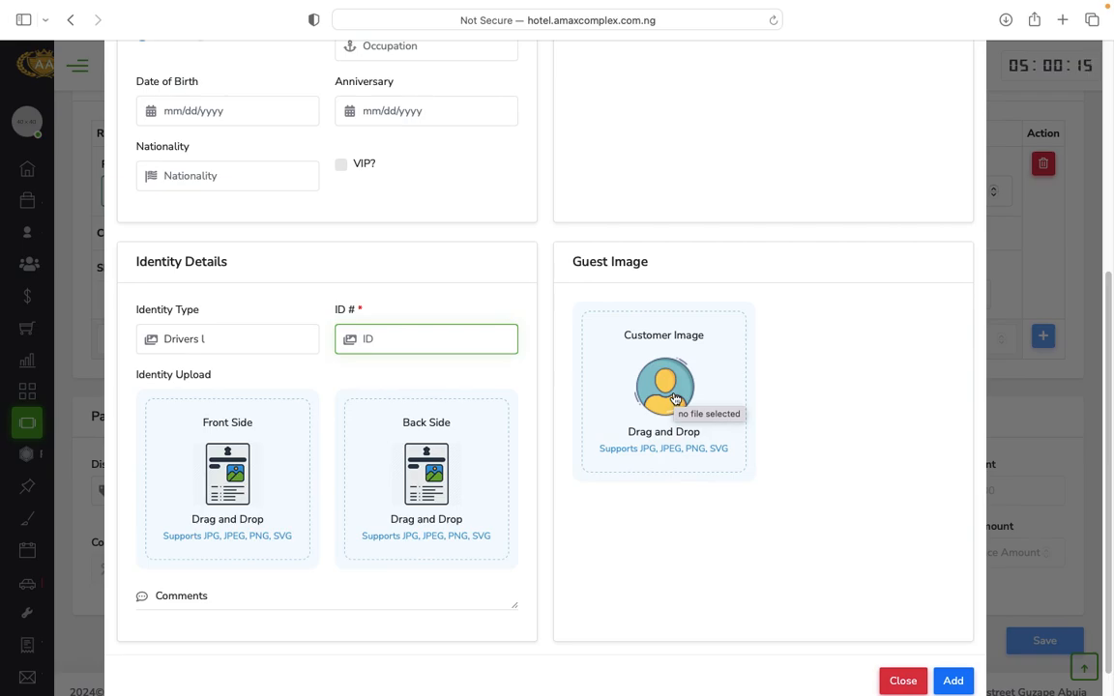
pyautogui.scroll(-1, 736, 500)
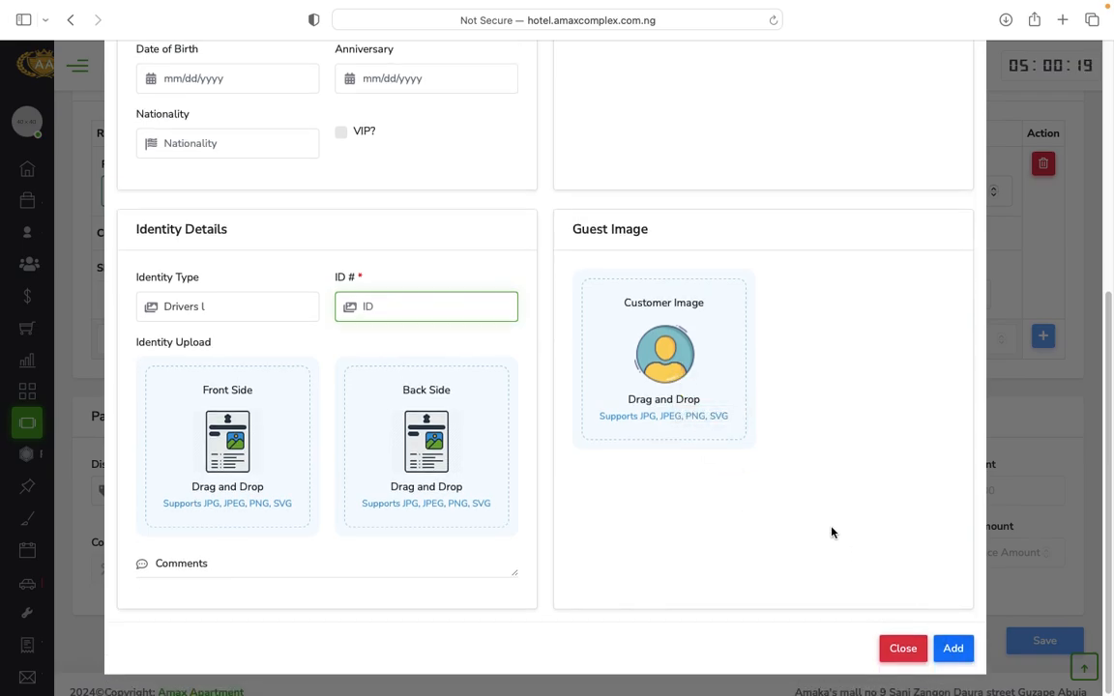
pyautogui.click(958, 656)
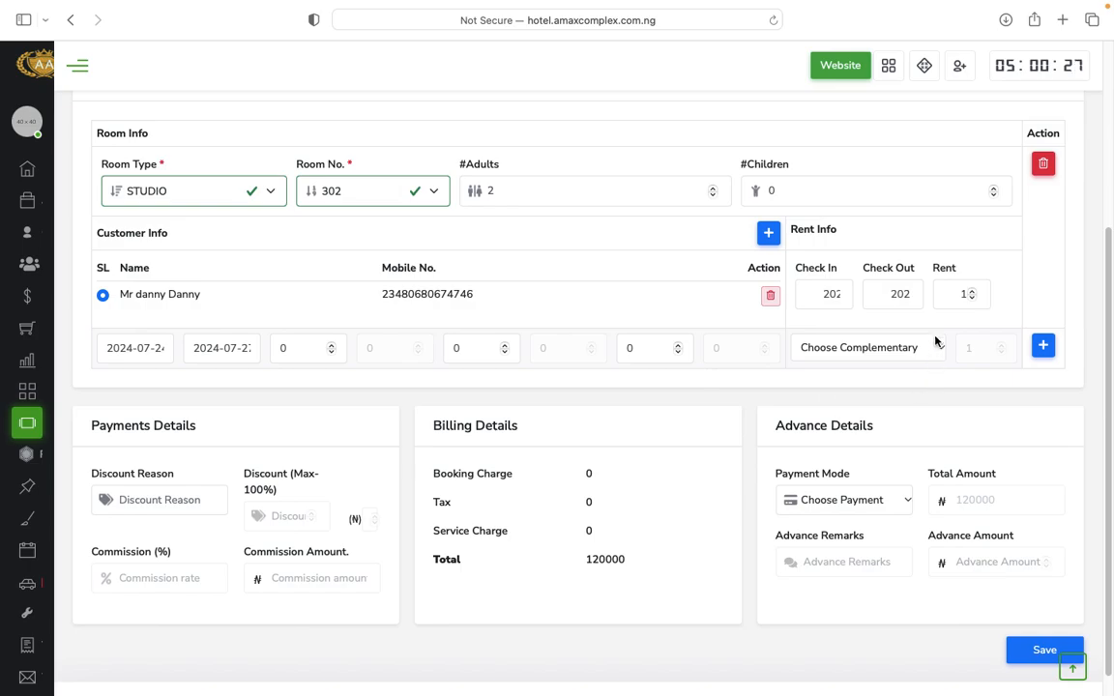
# Record a 120000 Cash Payment advance and save the room 302 reservation.
pyautogui.scroll(-1, 600, 531)
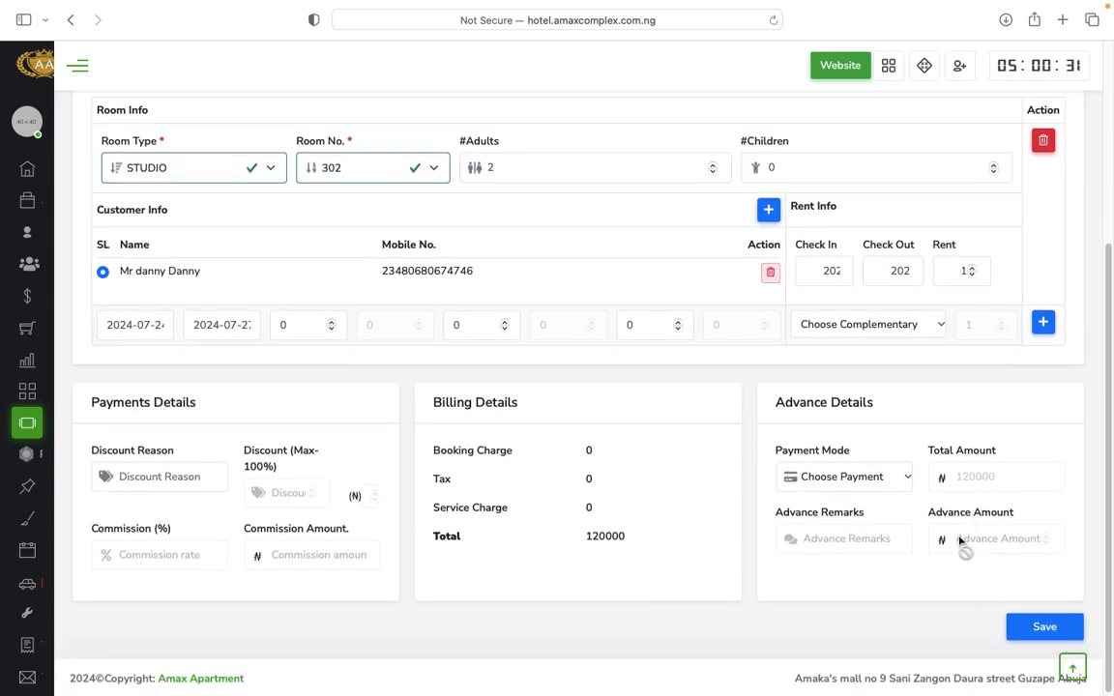
pyautogui.click(863, 485)
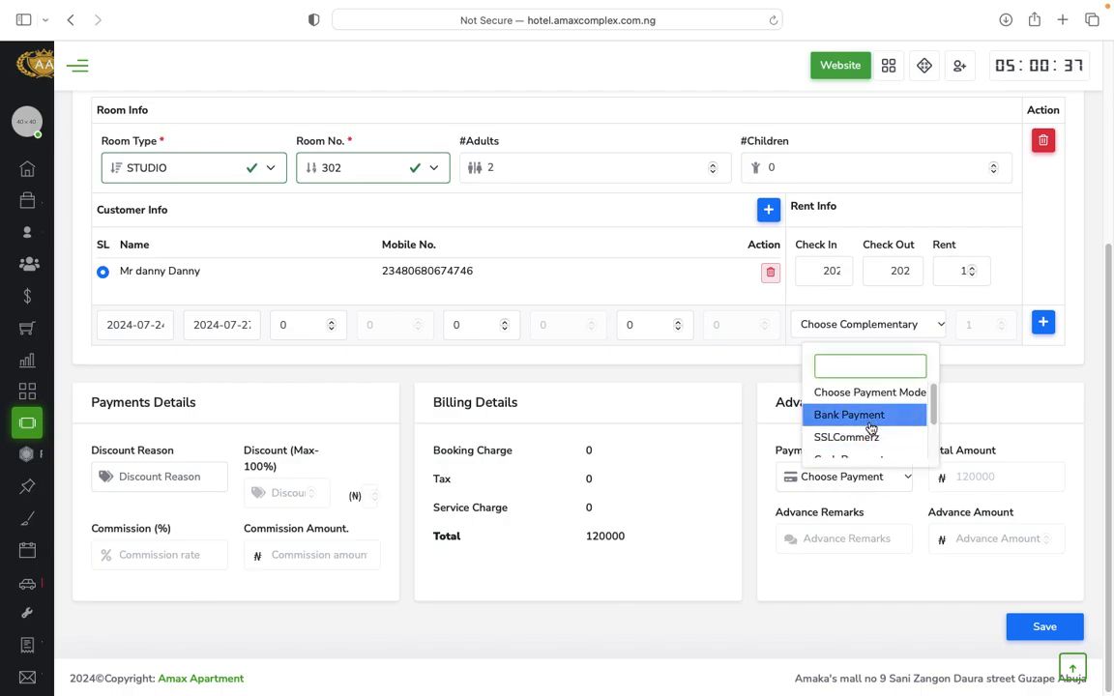
pyautogui.scroll(-1, 870, 453)
pyautogui.click(871, 457)
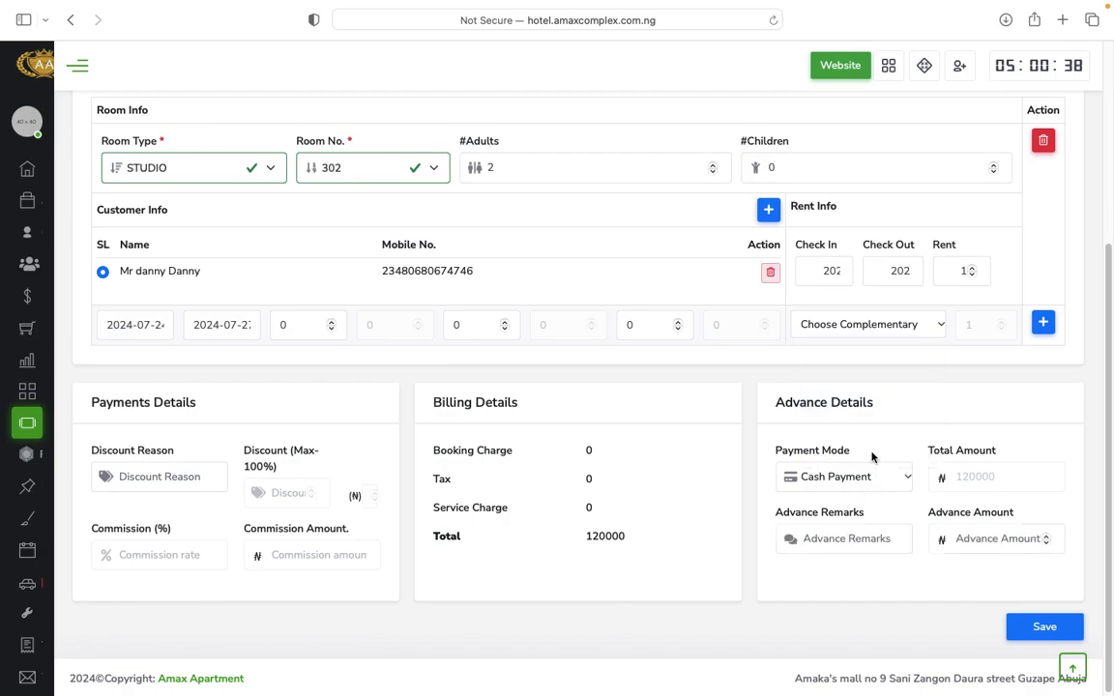
pyautogui.click(984, 539)
pyautogui.write('1')
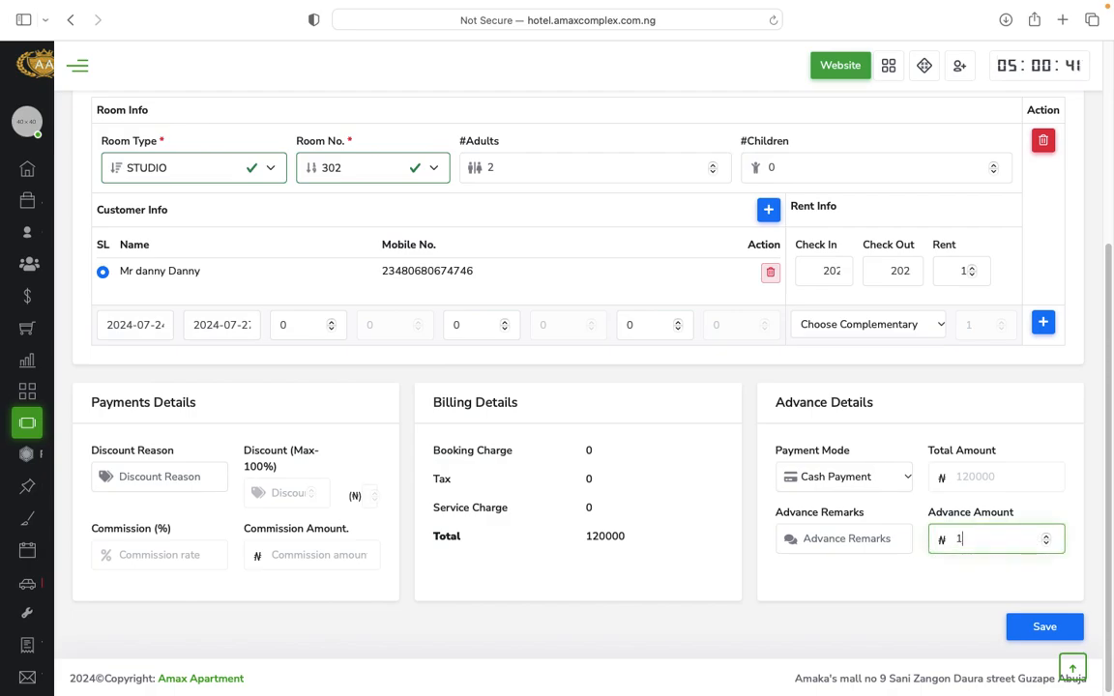
pyautogui.write('20000')
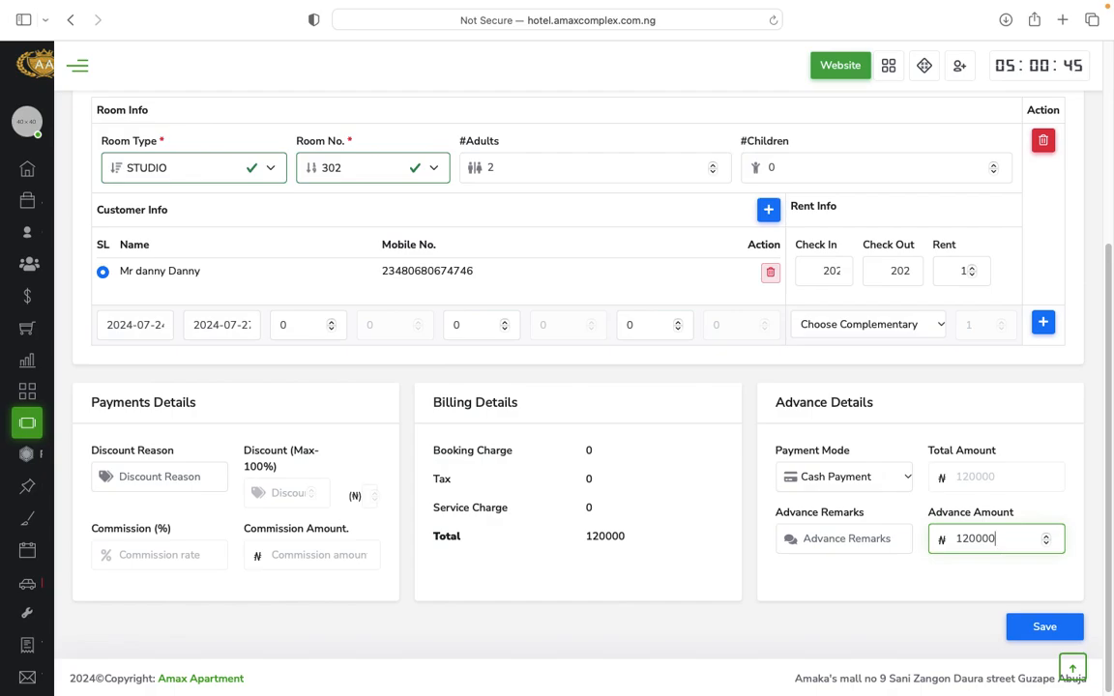
pyautogui.press('BackSpace')
pyautogui.press('BackSpace')
pyautogui.press('BackSpace')
pyautogui.press('BackSpace')
pyautogui.press('BackSpace')
pyautogui.press('BackSpace')
pyautogui.write('50000')
pyautogui.press('BackSpace')
pyautogui.press('BackSpace')
pyautogui.press('BackSpace')
pyautogui.press('BackSpace')
pyautogui.press('BackSpace')
pyautogui.write('120000')
pyautogui.click(1045, 628)
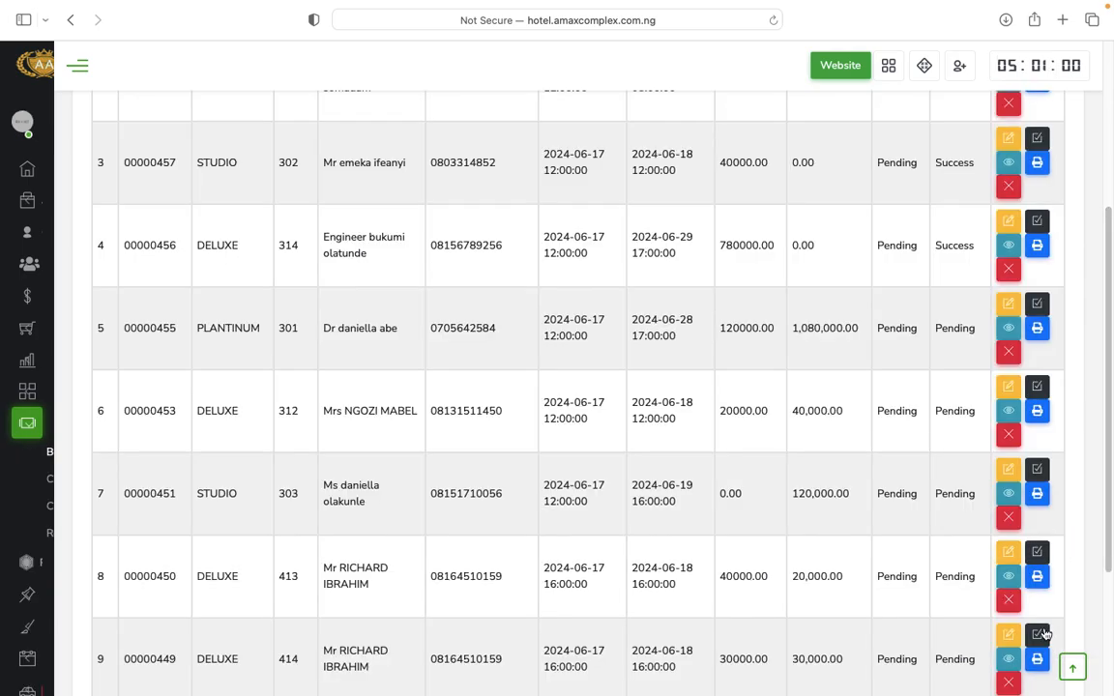
# Scroll the Booking List to check the new room 302 booking: 120000.00 paid, 0.00 due.
pyautogui.scroll(-5, 835, 418)
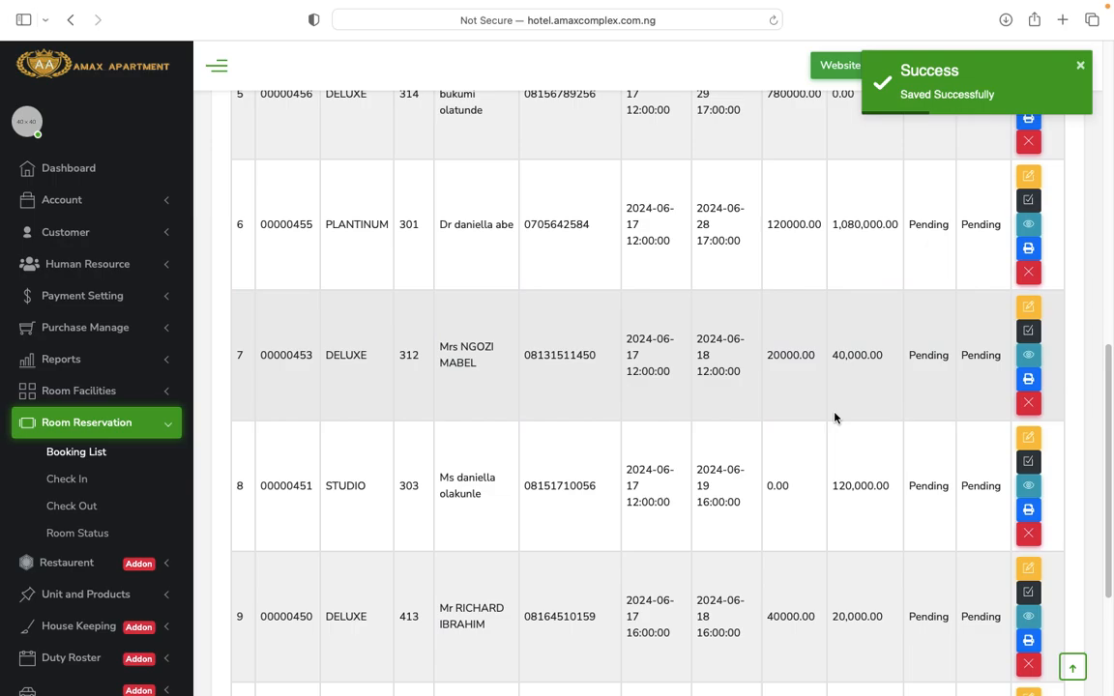
pyautogui.scroll(8, 834, 418)
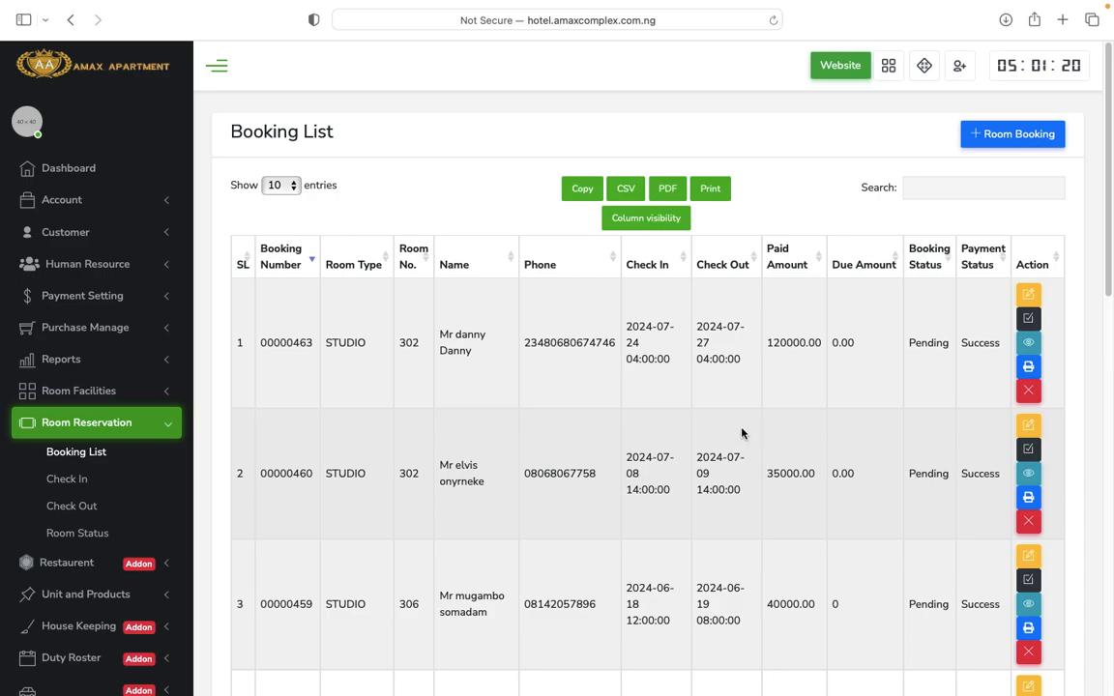
pyautogui.scroll(-1, 742, 433)
pyautogui.scroll(-10, 742, 434)
pyautogui.scroll(10, 742, 433)
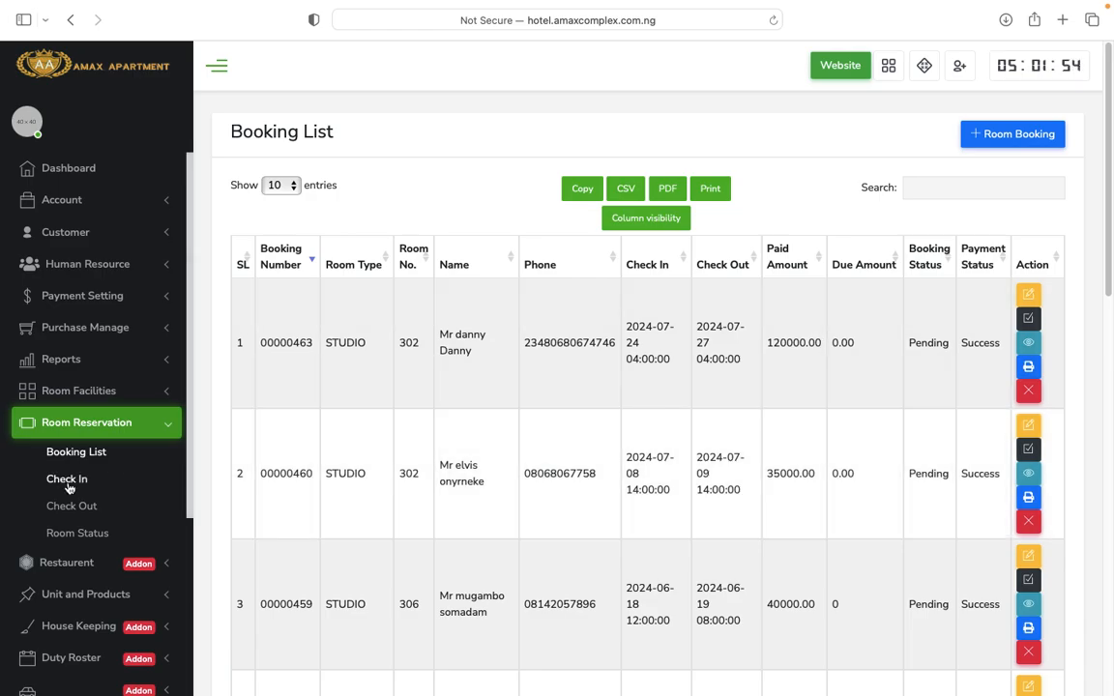
# Open the Check In List showing checked-in STUDIO rooms 305 and 303 with Success payment status.
pyautogui.click(67, 483)
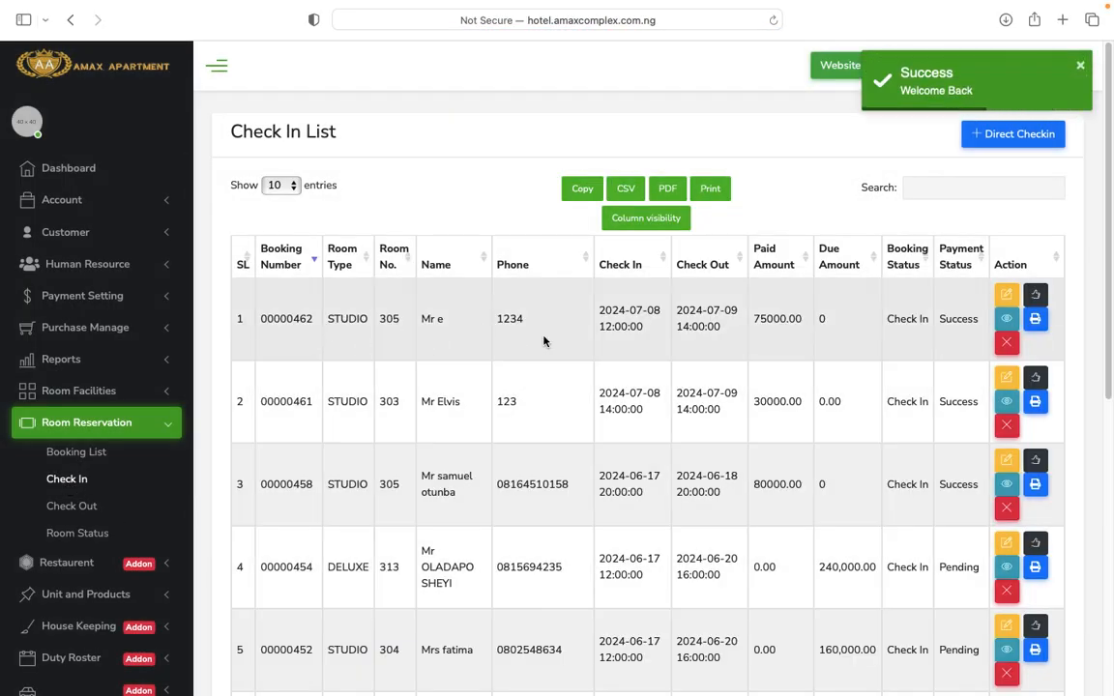
pyautogui.scroll(-5, 805, 498)
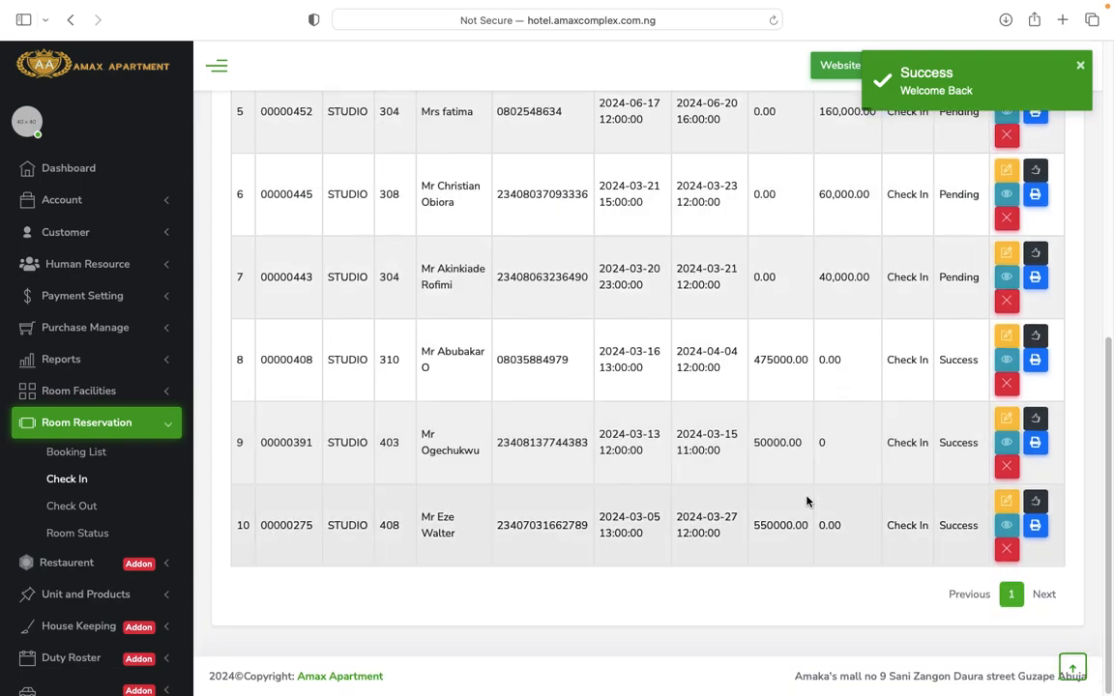
pyautogui.scroll(5, 807, 501)
pyautogui.scroll(-5, 807, 501)
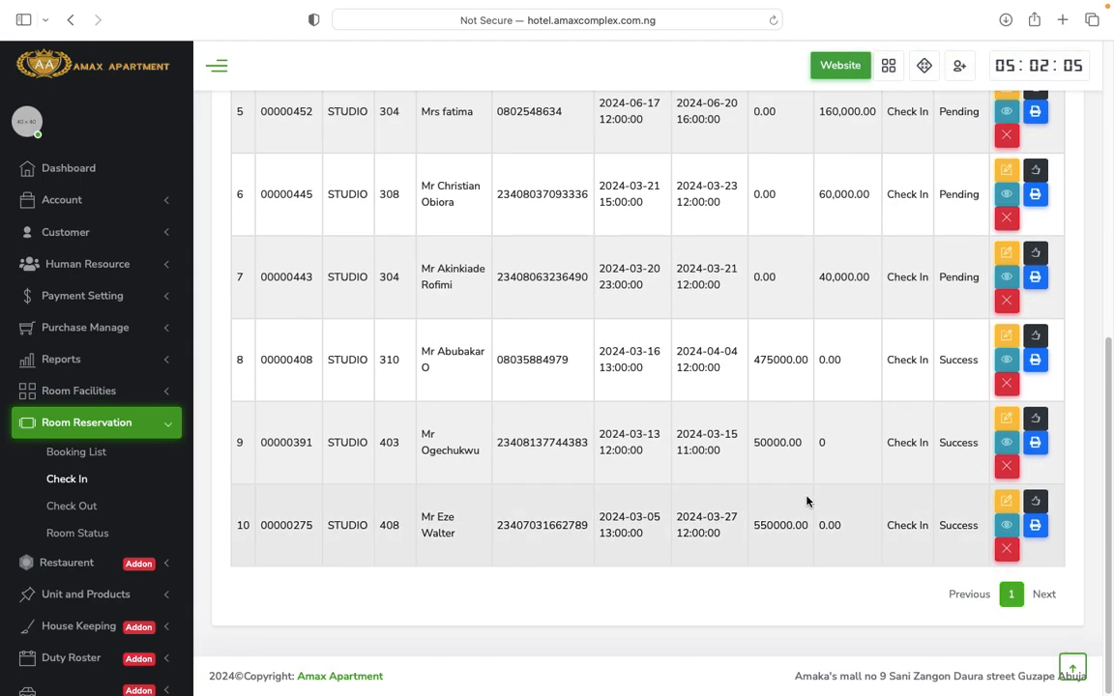
pyautogui.scroll(5, 807, 501)
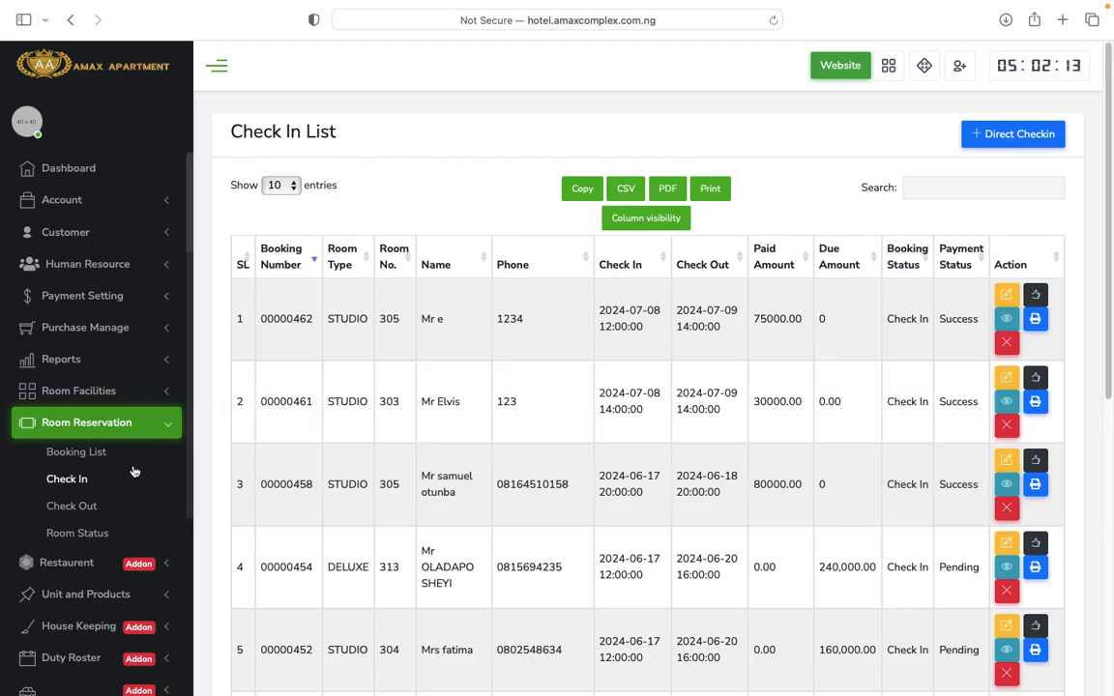
# Open a Direct Checkin form for a walk-in guest and review its fields.
pyautogui.click(1020, 137)
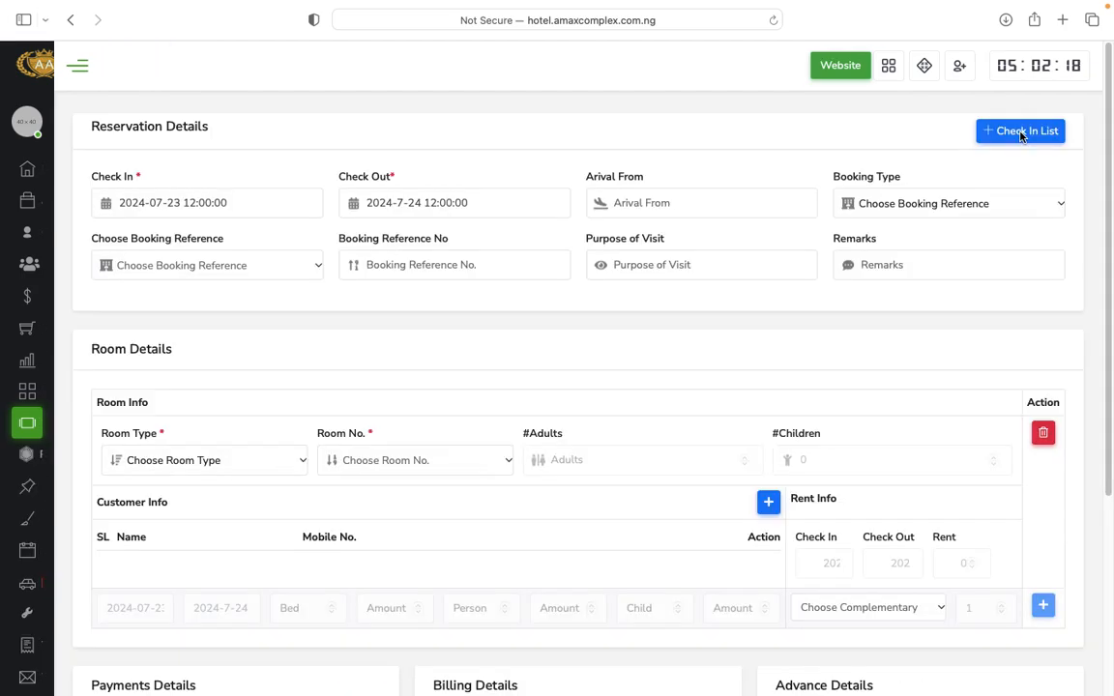
pyautogui.scroll(-5, 654, 448)
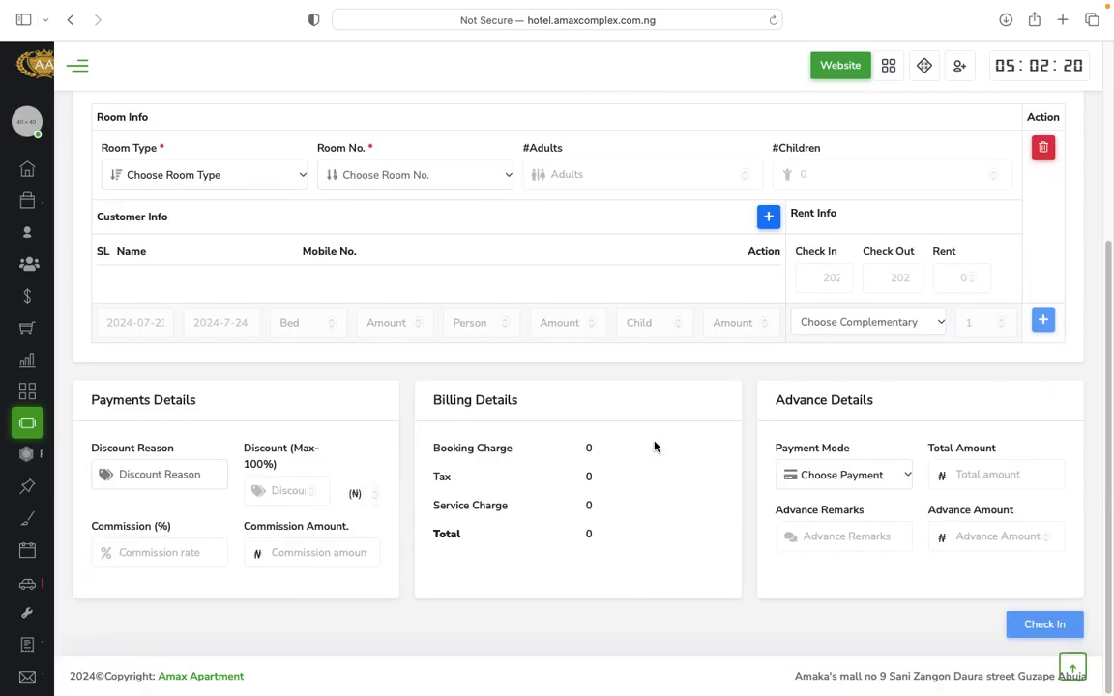
pyautogui.scroll(5, 654, 447)
pyautogui.scroll(-5, 654, 447)
pyautogui.scroll(5, 654, 447)
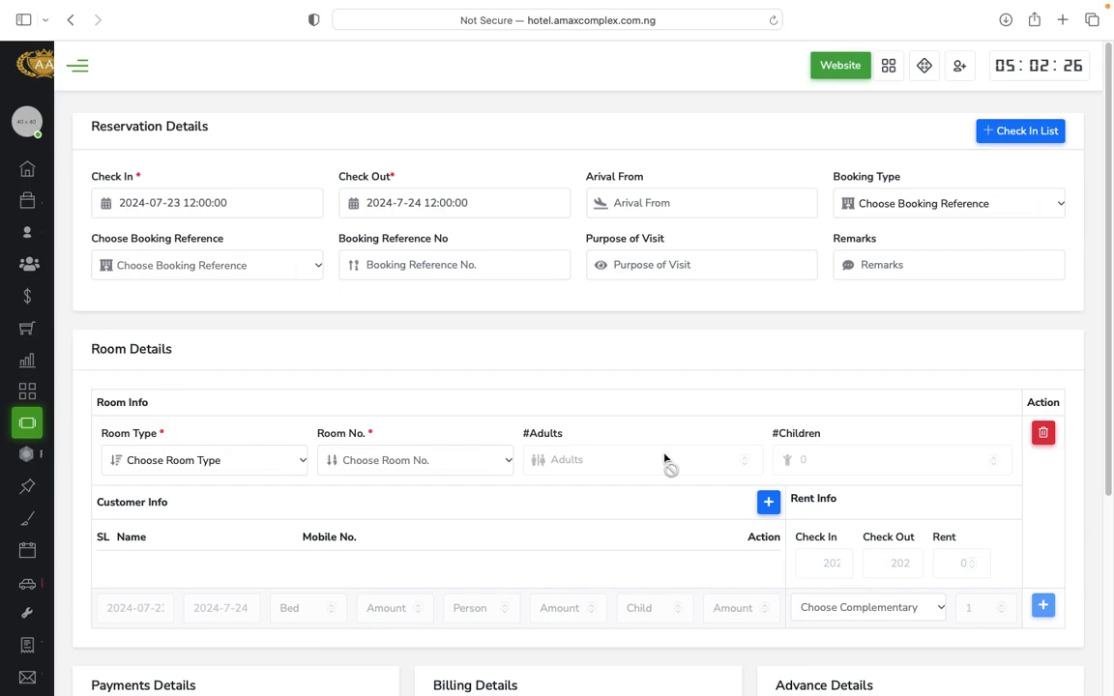
pyautogui.scroll(-5, 659, 464)
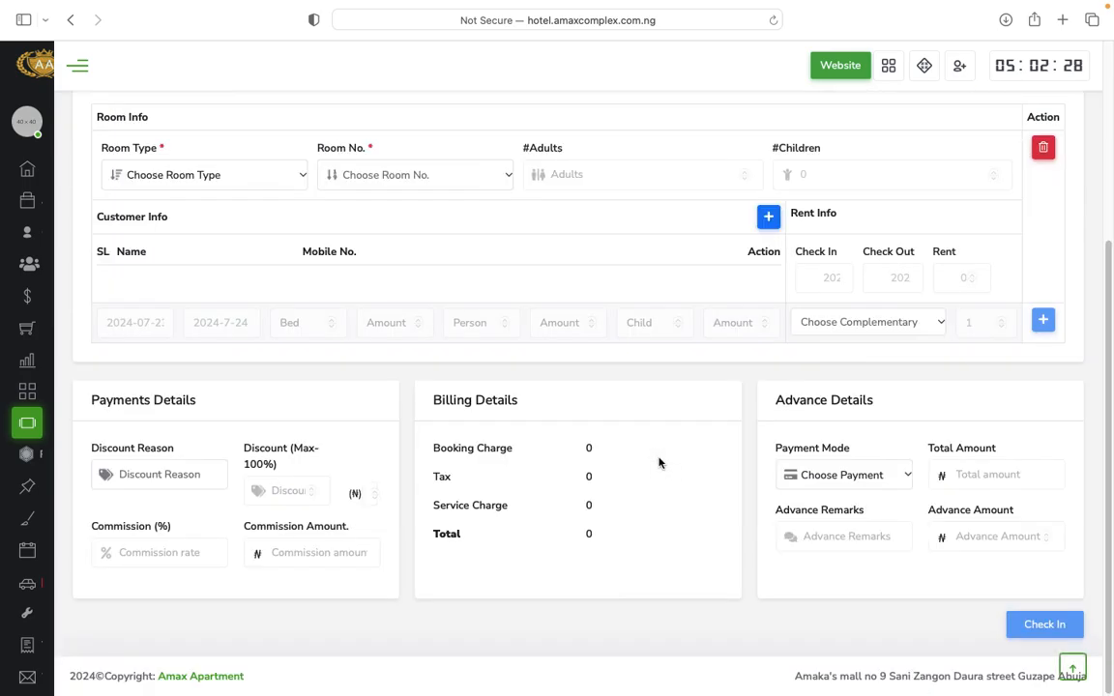
# Submit the check-in form empty, leaving no room chosen and billing total 0.
pyautogui.click(1037, 626)
pyautogui.scroll(-5, 734, 512)
pyautogui.moveTo(42, 436)
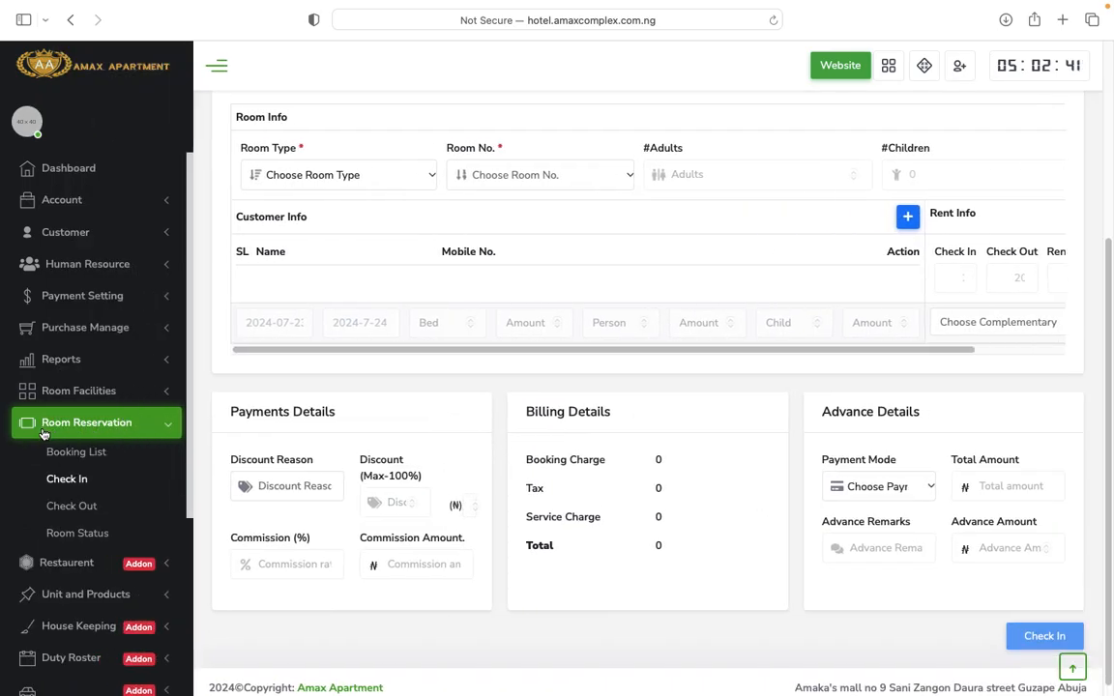
# Visit Check Out, then return to the Check In List with bookings 00000462 and 00000461.
pyautogui.click(67, 507)
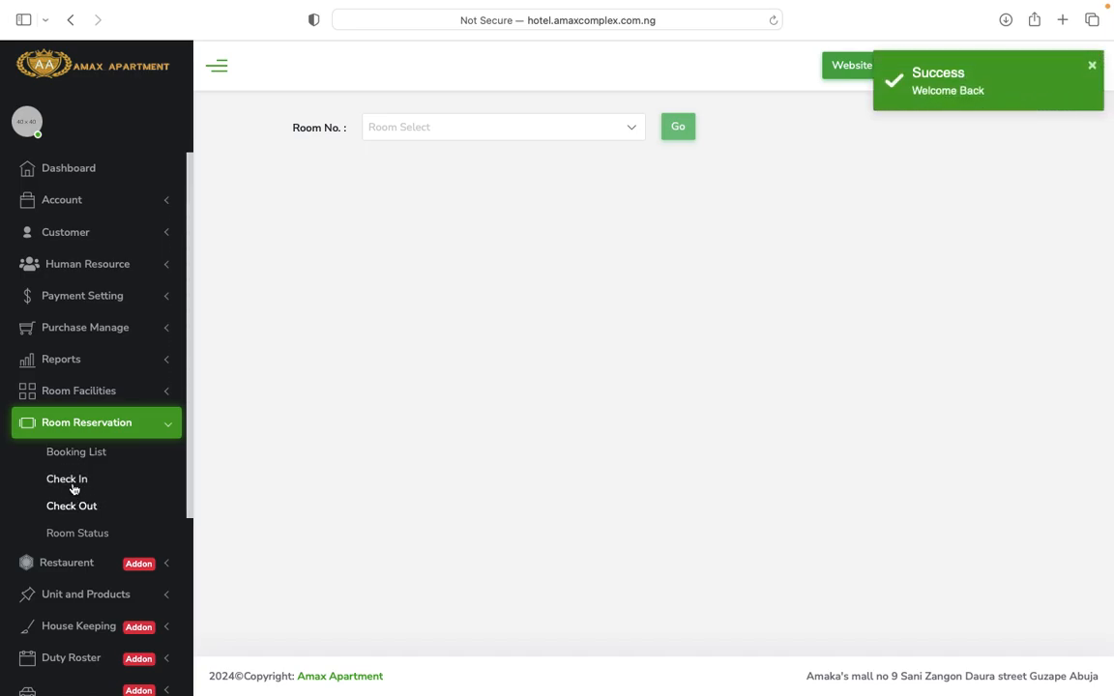
pyautogui.click(72, 483)
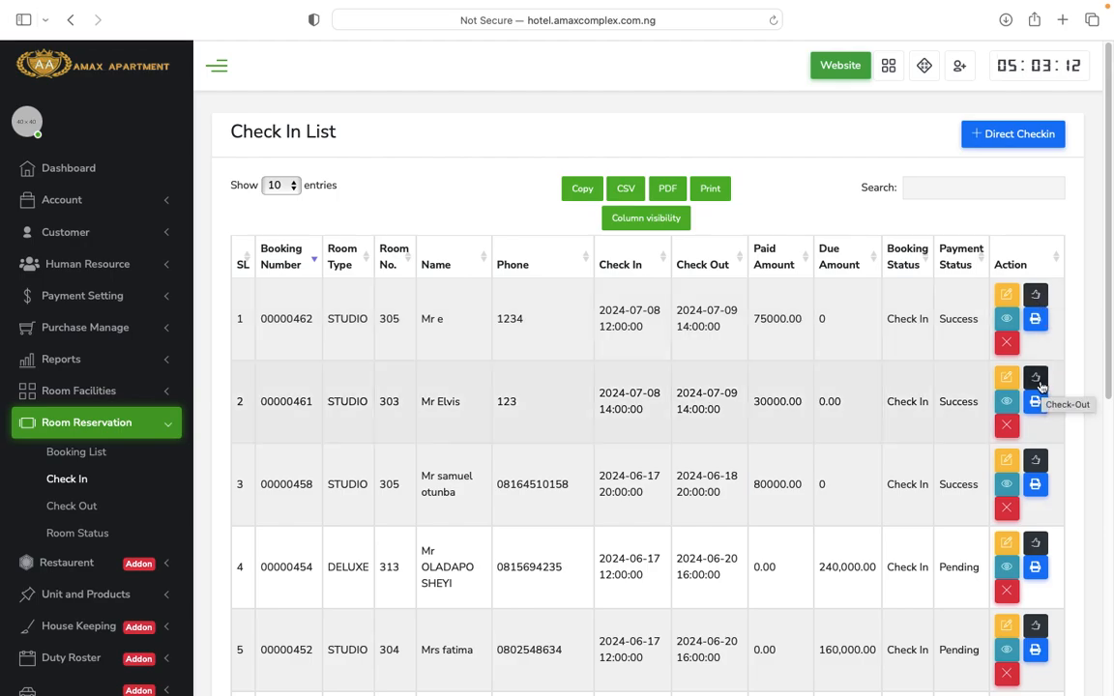
# Open the room 303 check-out bill showing ₦30000 rent covered by advance, ₦0 payable.
pyautogui.click(1041, 386)
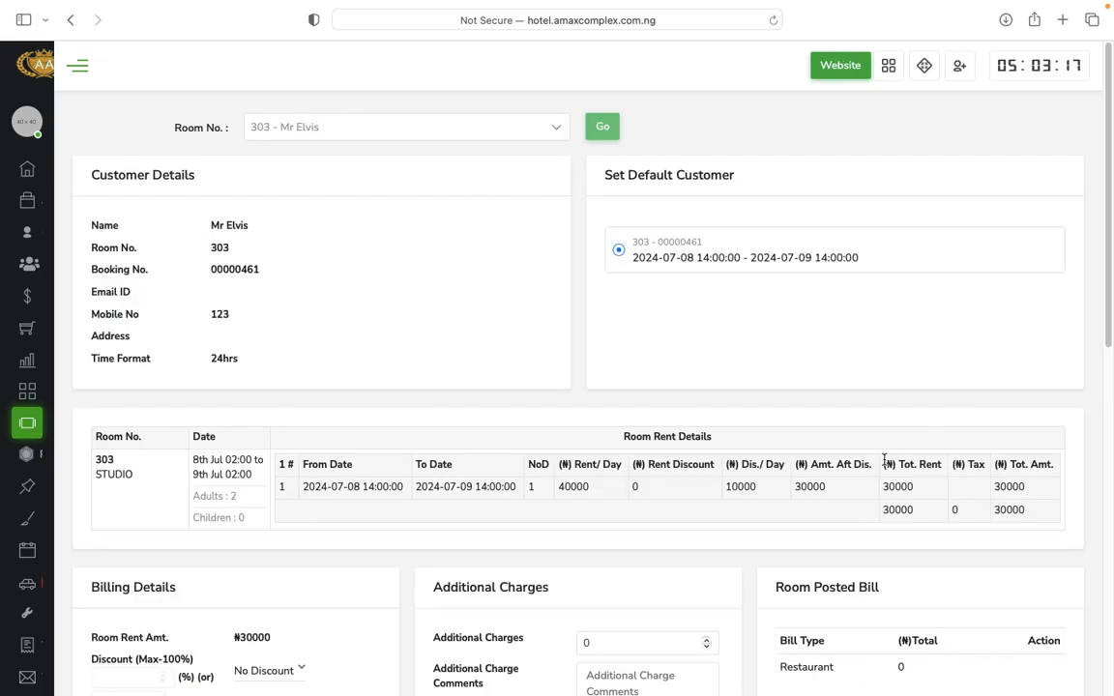
pyautogui.scroll(-5, 701, 499)
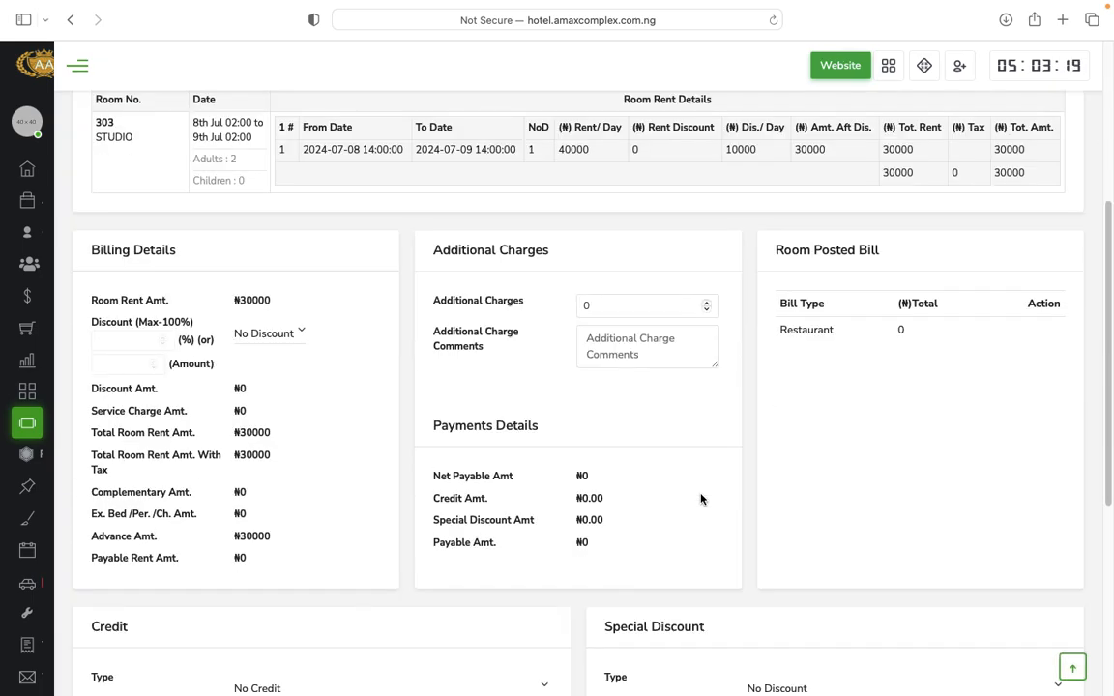
pyautogui.scroll(-2, 701, 499)
pyautogui.scroll(-4, 701, 500)
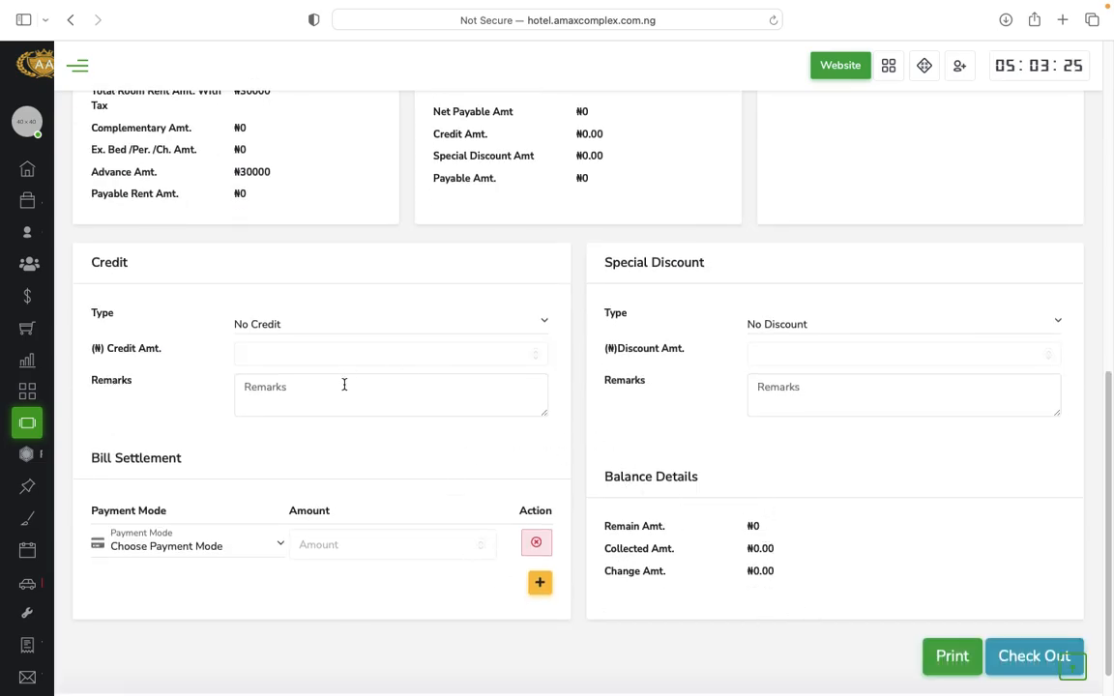
pyautogui.scroll(-1, 474, 486)
pyautogui.scroll(6, 484, 387)
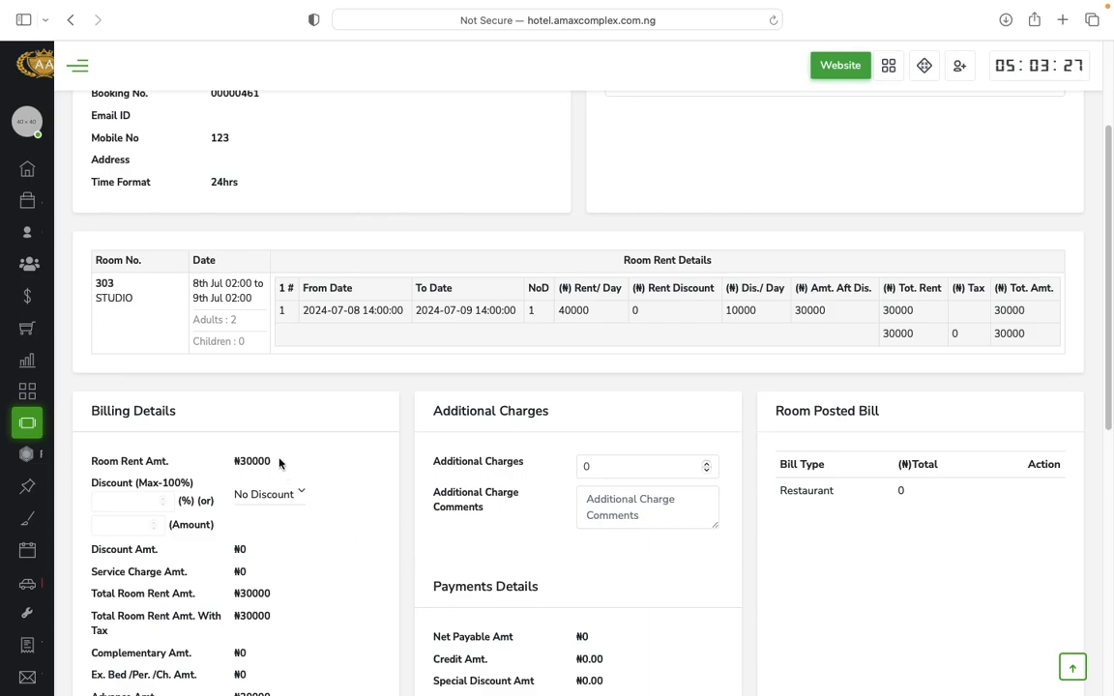
pyautogui.scroll(-6, 464, 505)
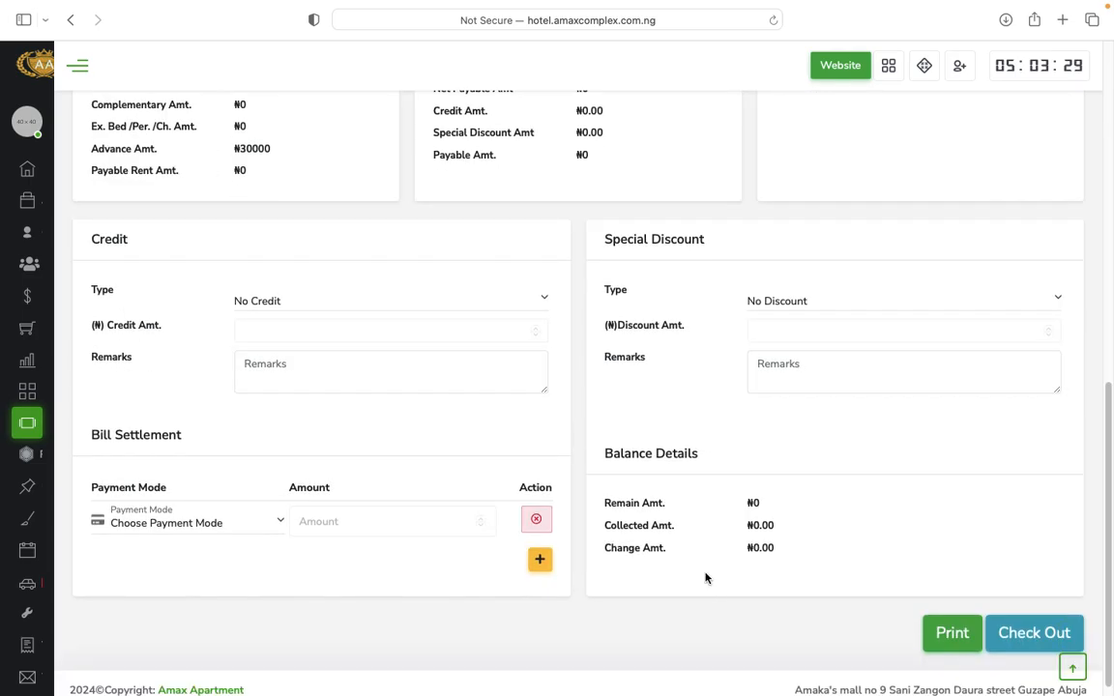
# Print the room 303 bill as PDF 'Amax Apartment - Check In' into Downloads.
pyautogui.click(961, 638)
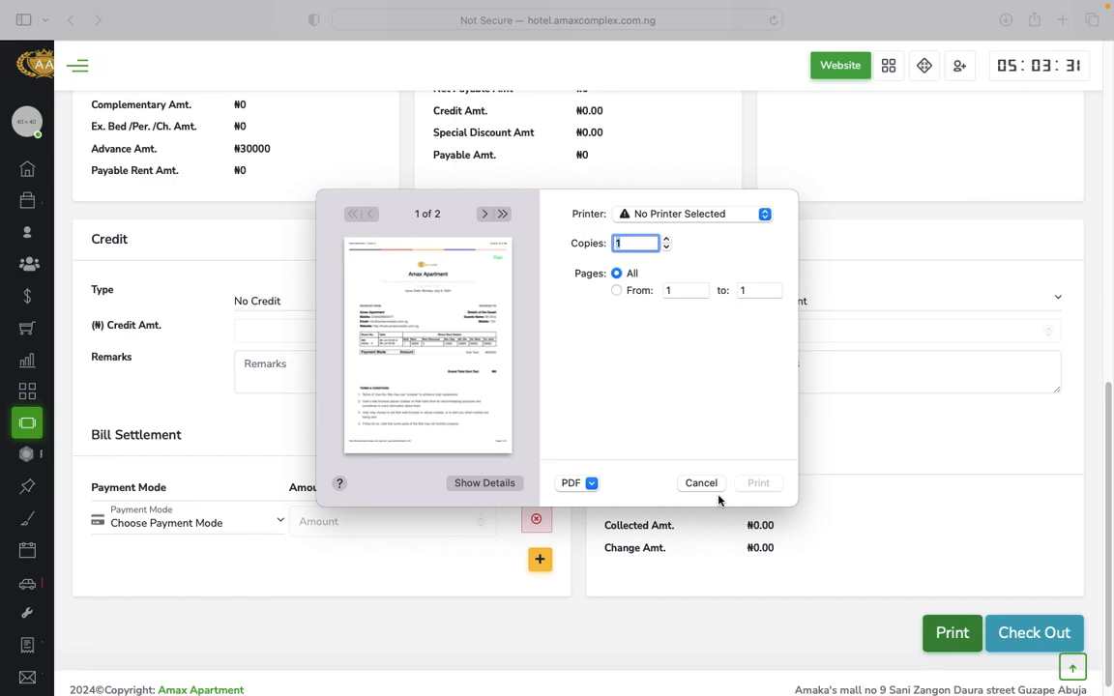
pyautogui.click(741, 221)
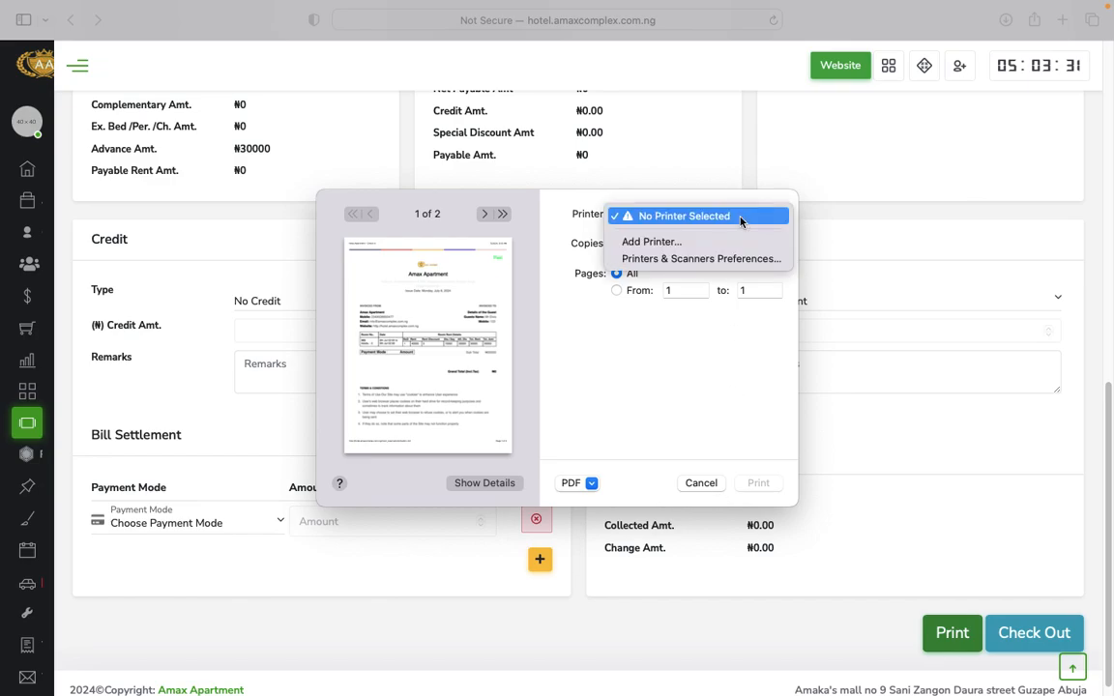
pyautogui.click(704, 450)
pyautogui.click(591, 484)
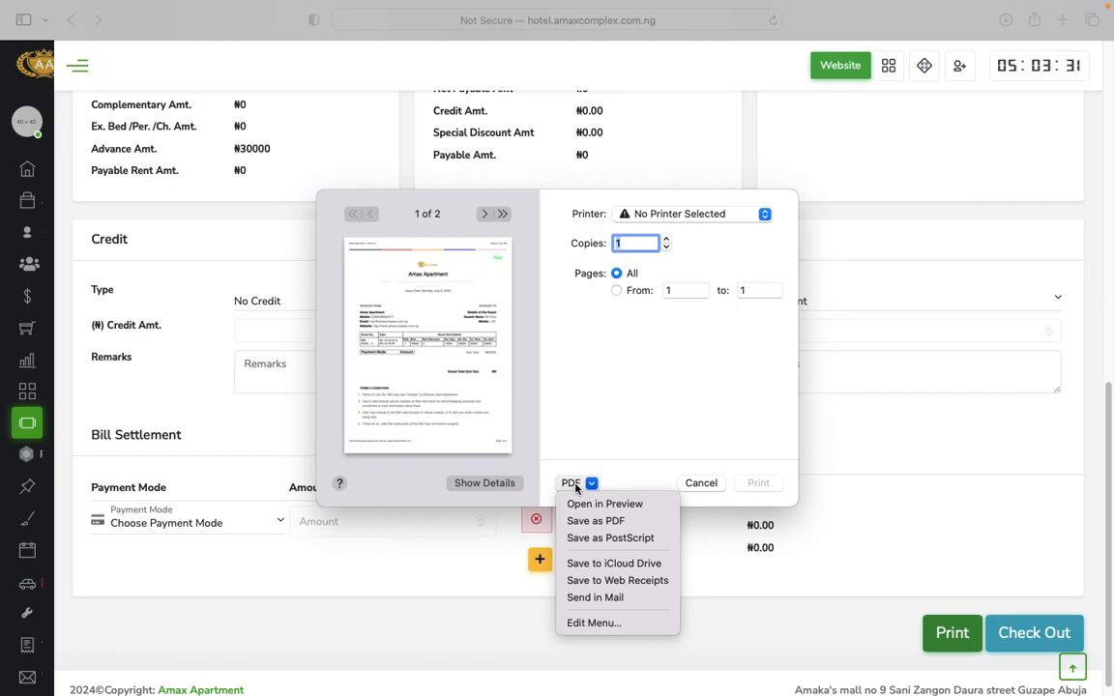
pyautogui.click(587, 523)
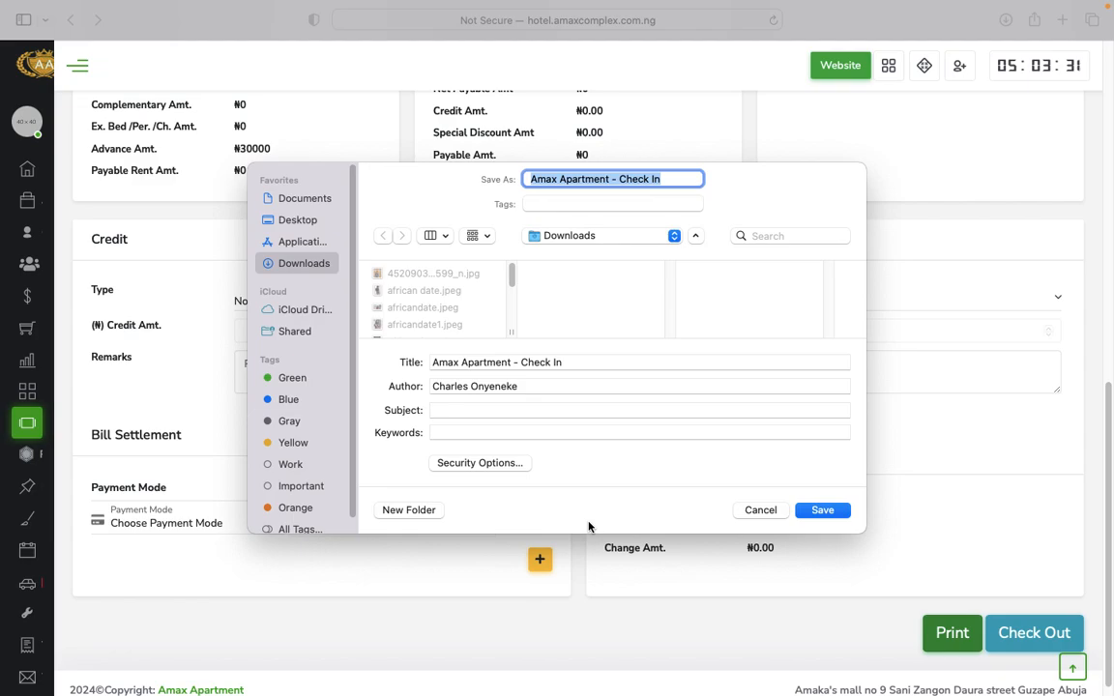
pyautogui.click(822, 510)
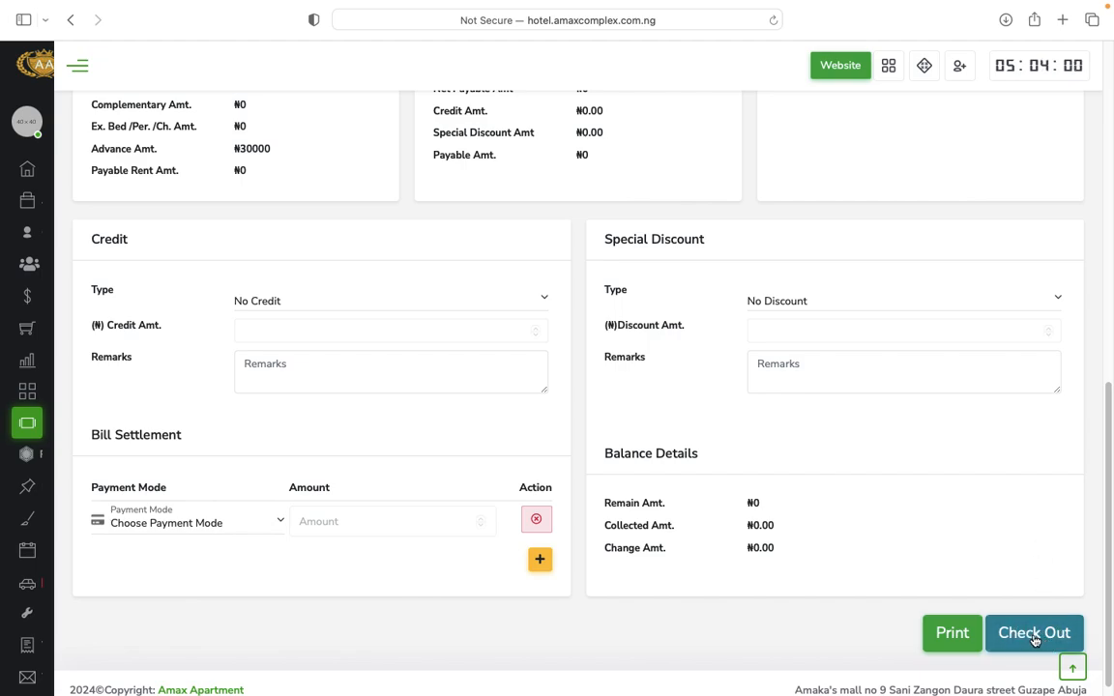
# Open the Check In List showing bookings 00000462 and 00000458 in STUDIO room 305.
pyautogui.moveTo(37, 428)
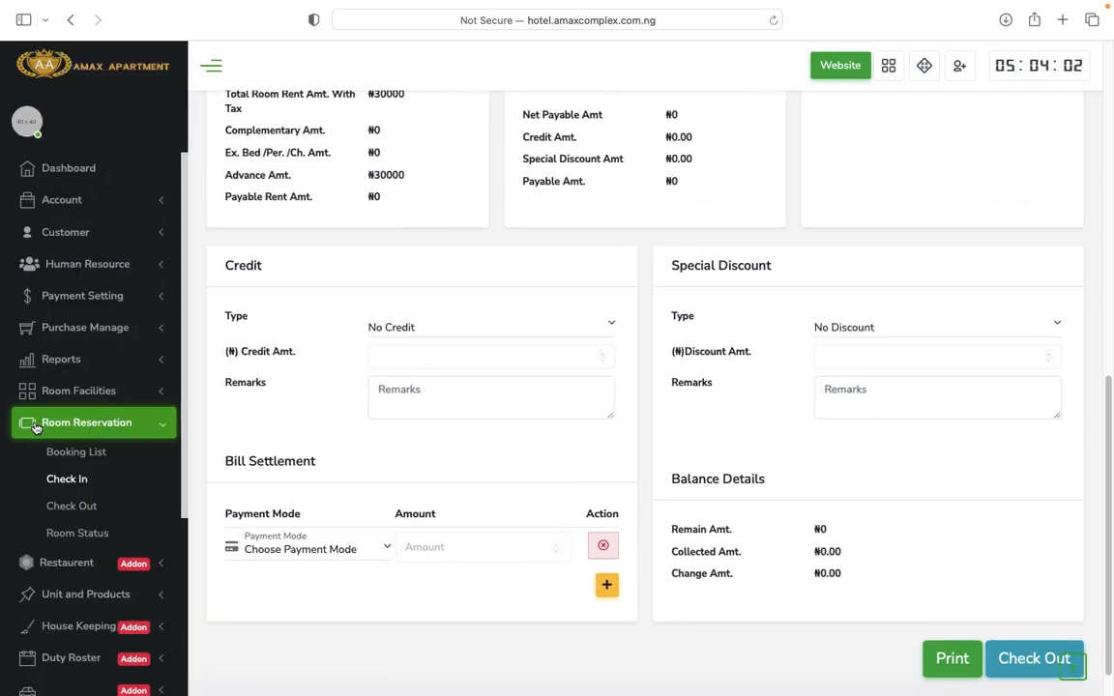
pyautogui.click(63, 481)
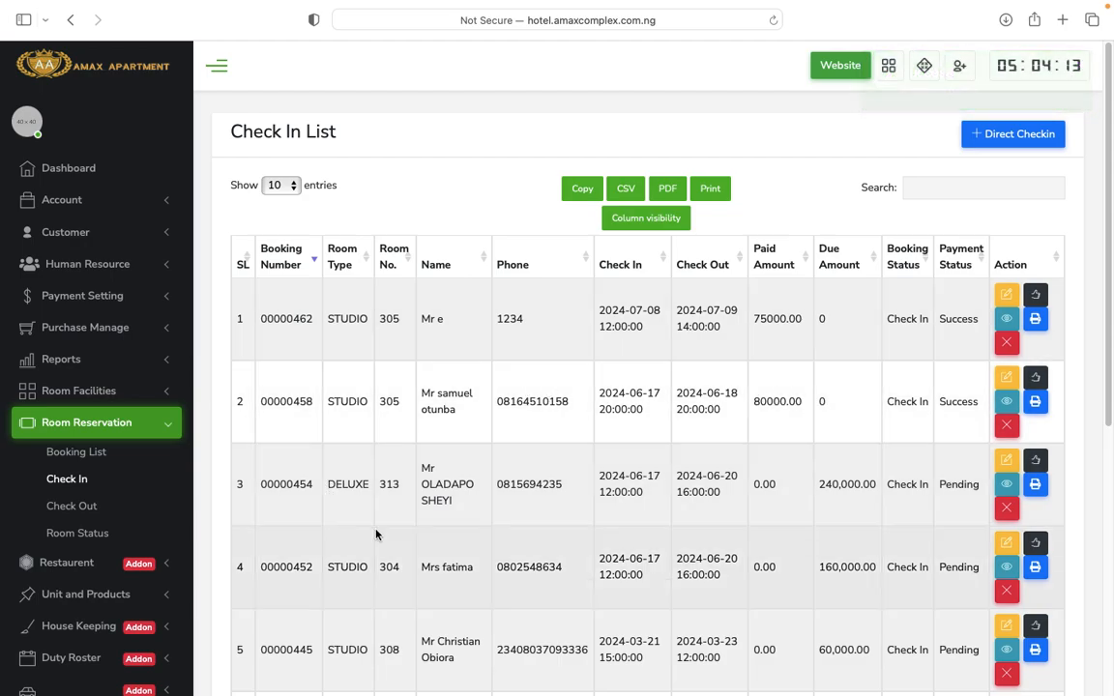
pyautogui.scroll(-1, 107, 503)
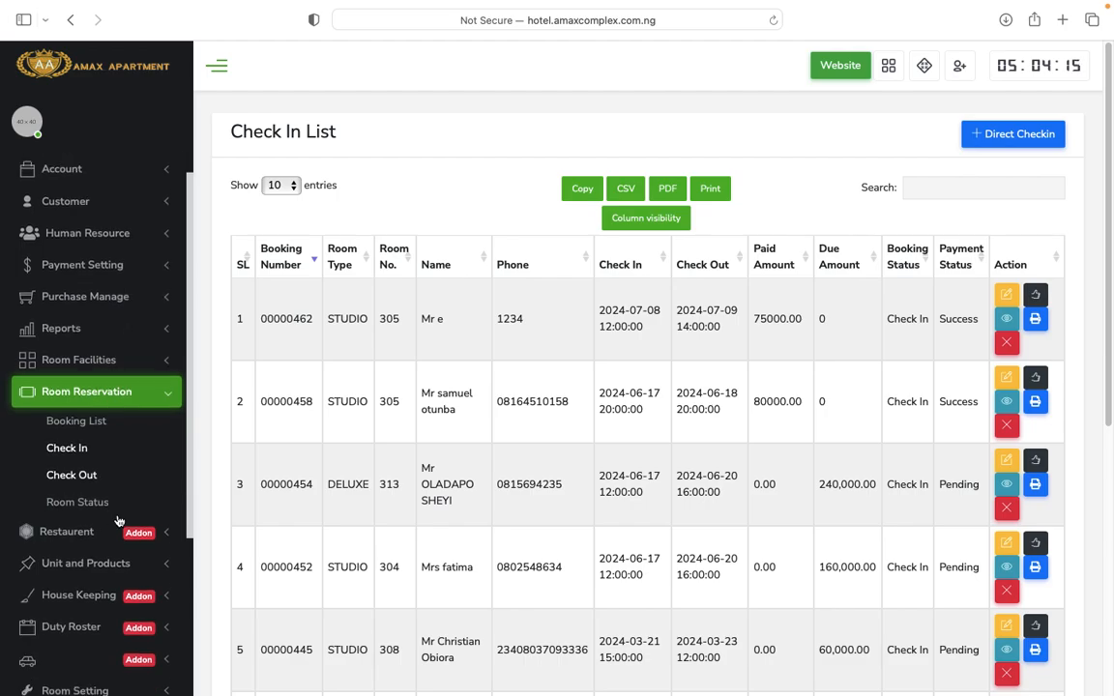
# Open Room Status and review 4th- and 3rd-floor rooms, all Available with check-out None.
pyautogui.click(66, 507)
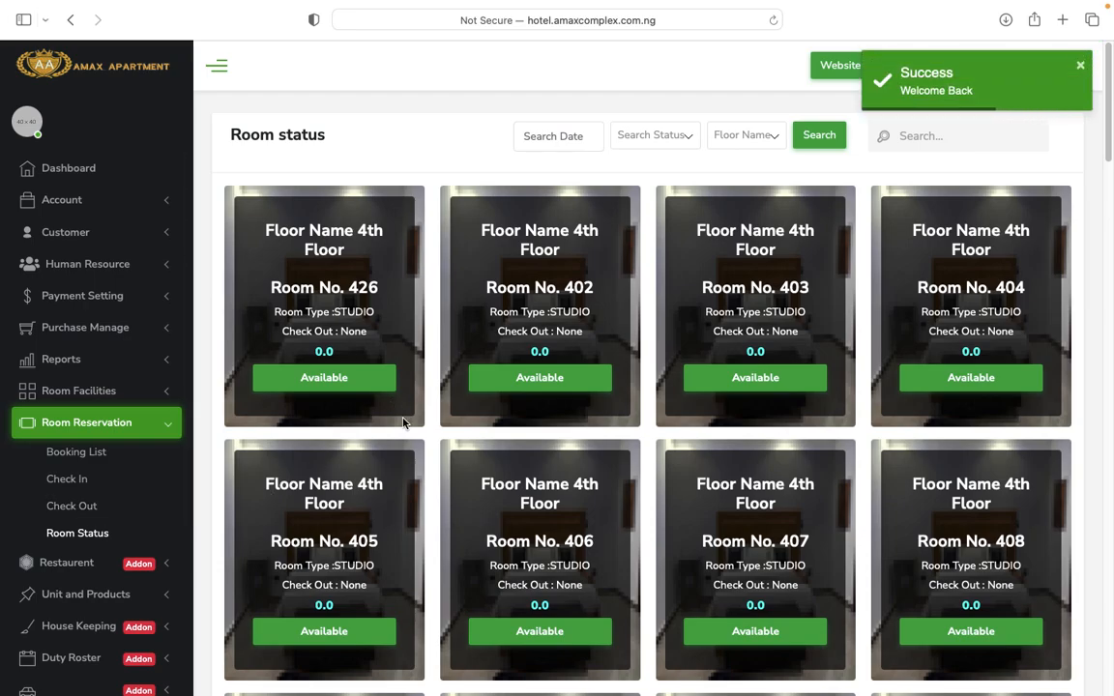
pyautogui.scroll(-5, 530, 548)
pyautogui.scroll(-20, 530, 547)
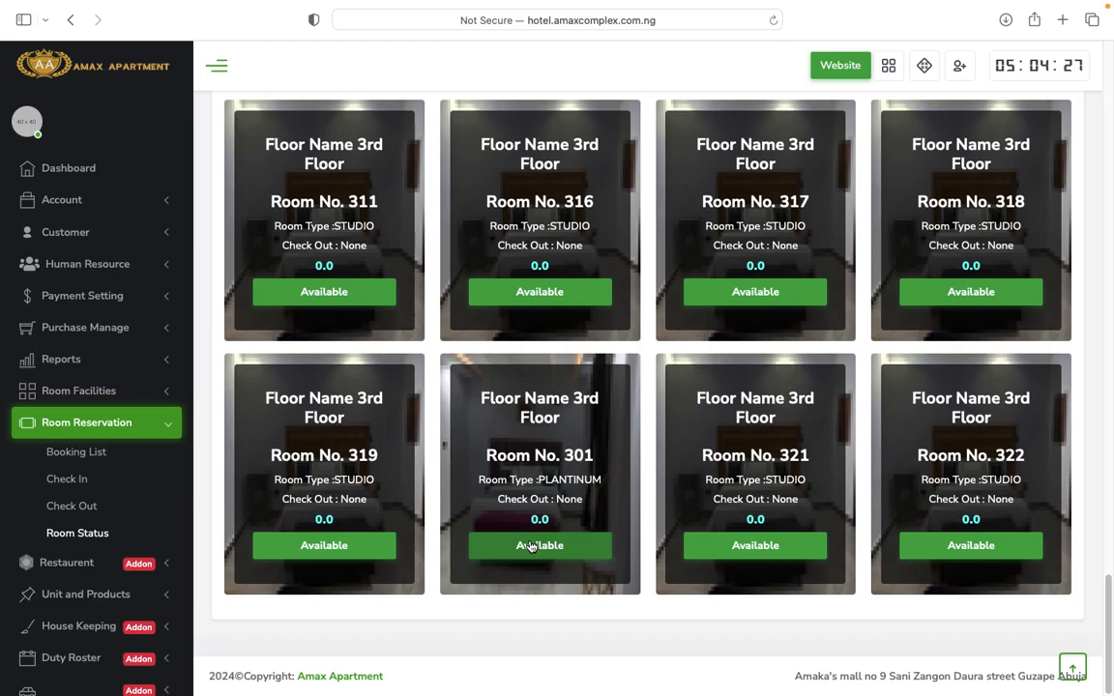
pyautogui.scroll(20, 530, 547)
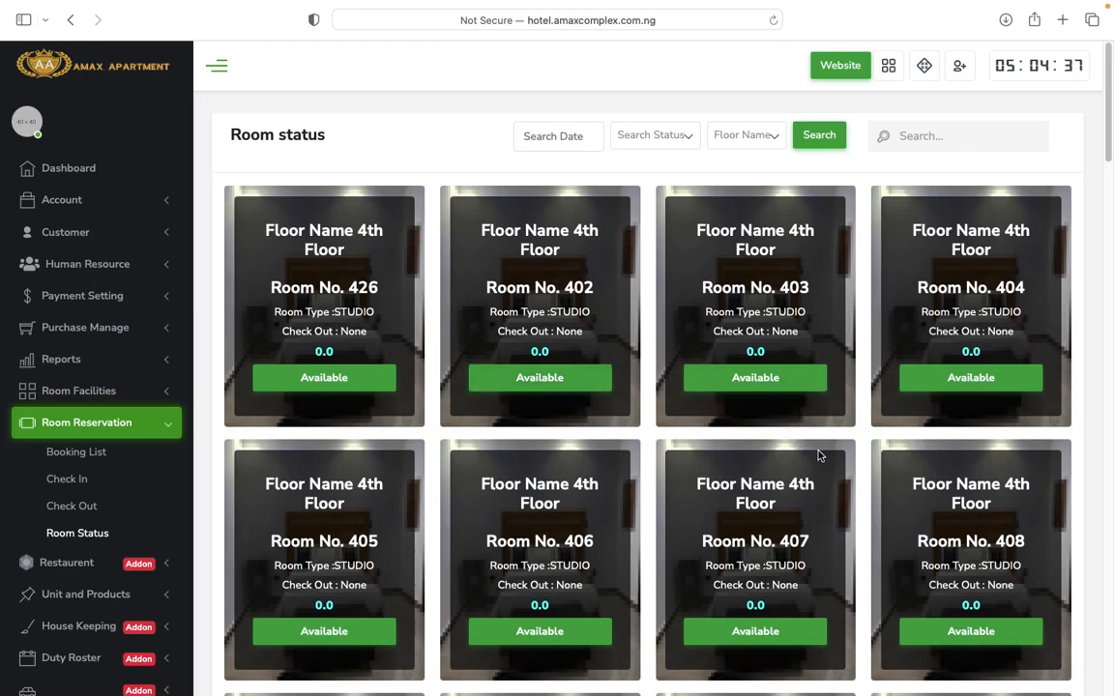
pyautogui.scroll(-15, 959, 474)
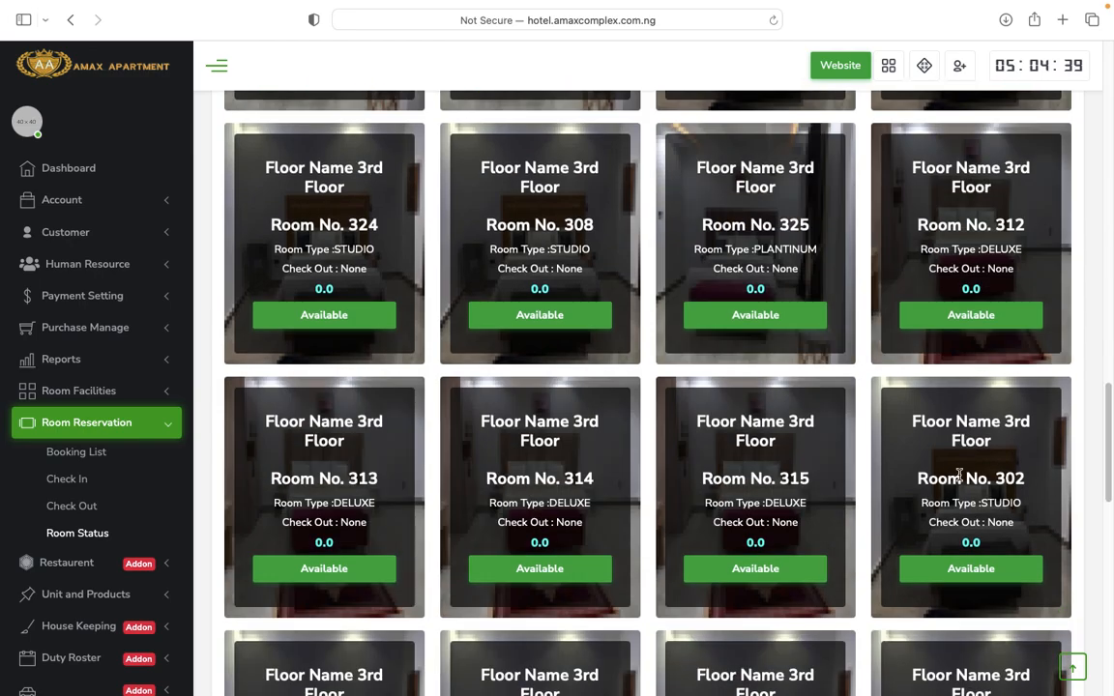
pyautogui.scroll(-5, 959, 474)
pyautogui.scroll(20, 751, 473)
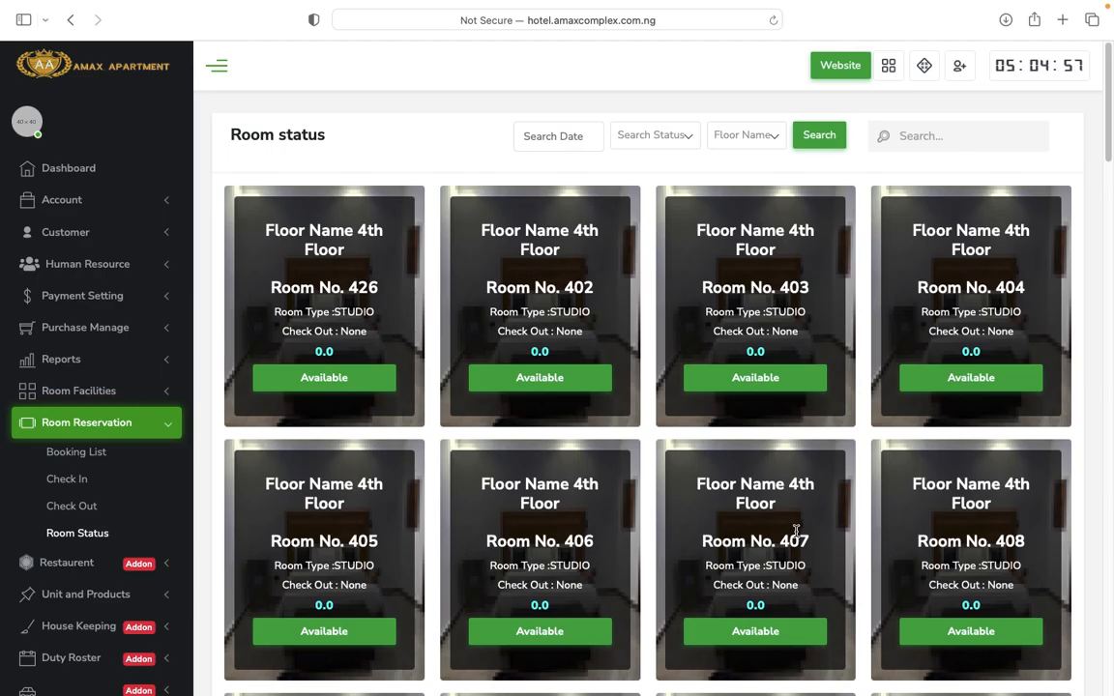
pyautogui.scroll(-2, 715, 523)
pyautogui.scroll(-15, 607, 508)
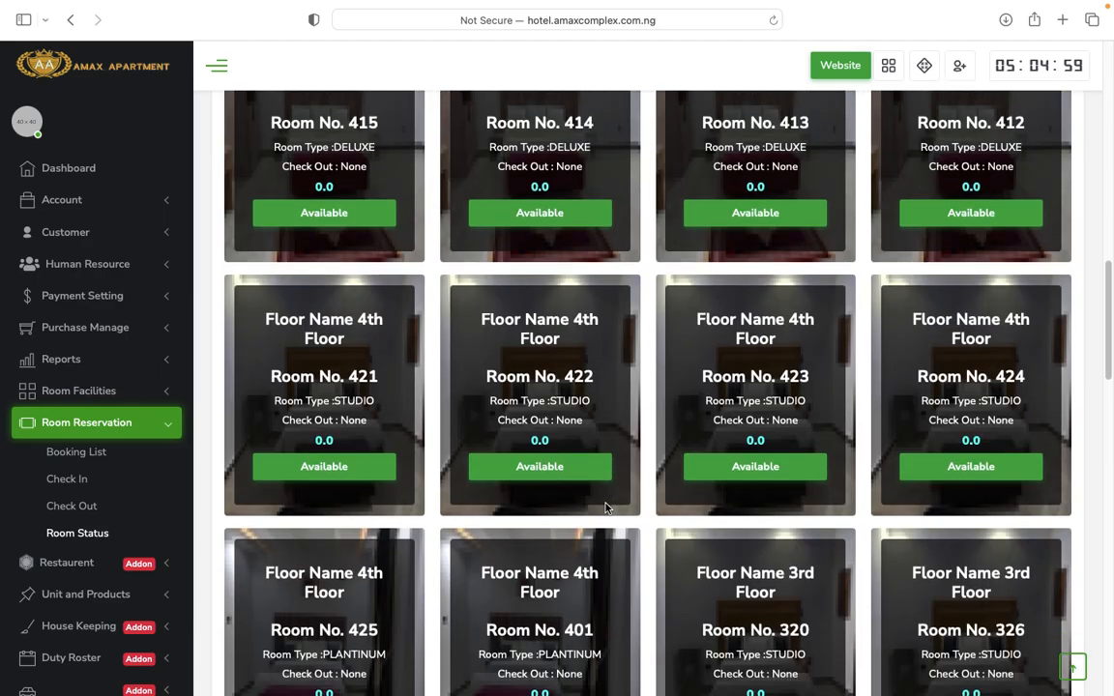
pyautogui.scroll(-6, 606, 508)
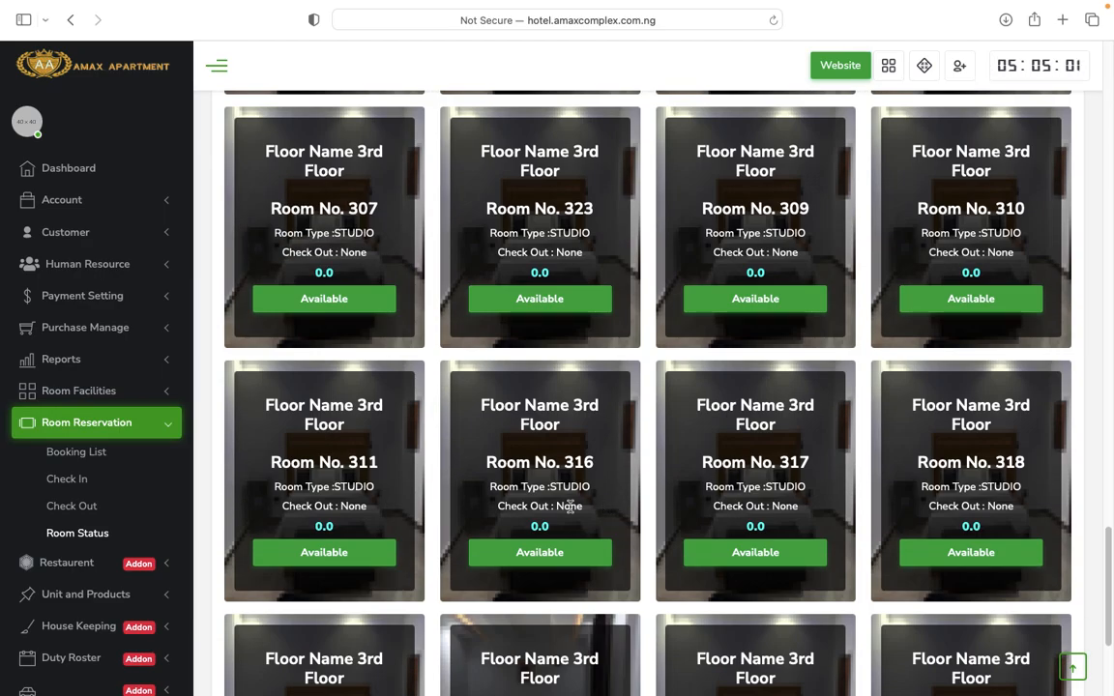
pyautogui.scroll(-3, 556, 529)
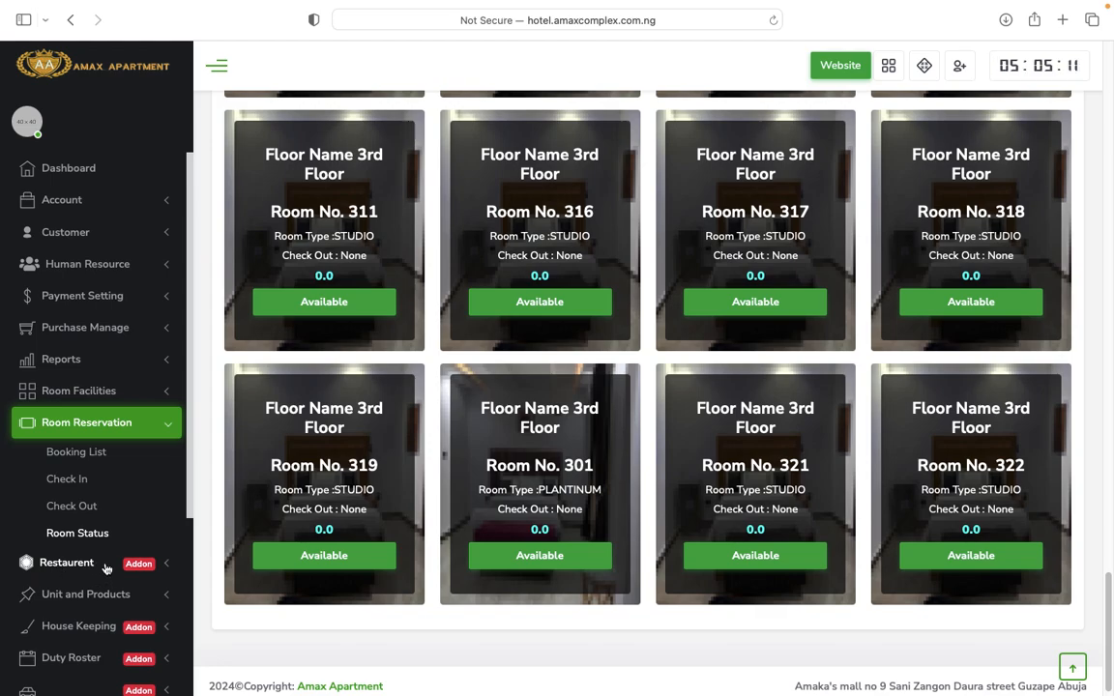
pyautogui.scroll(-5, 67, 568)
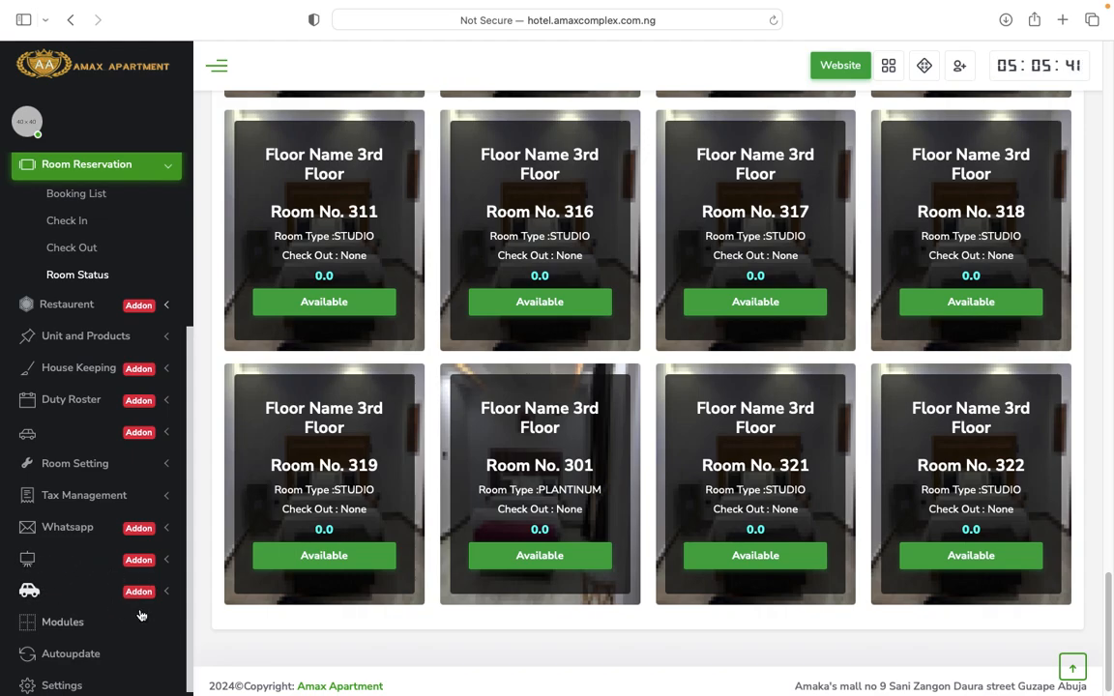
pyautogui.scroll(-1, 118, 626)
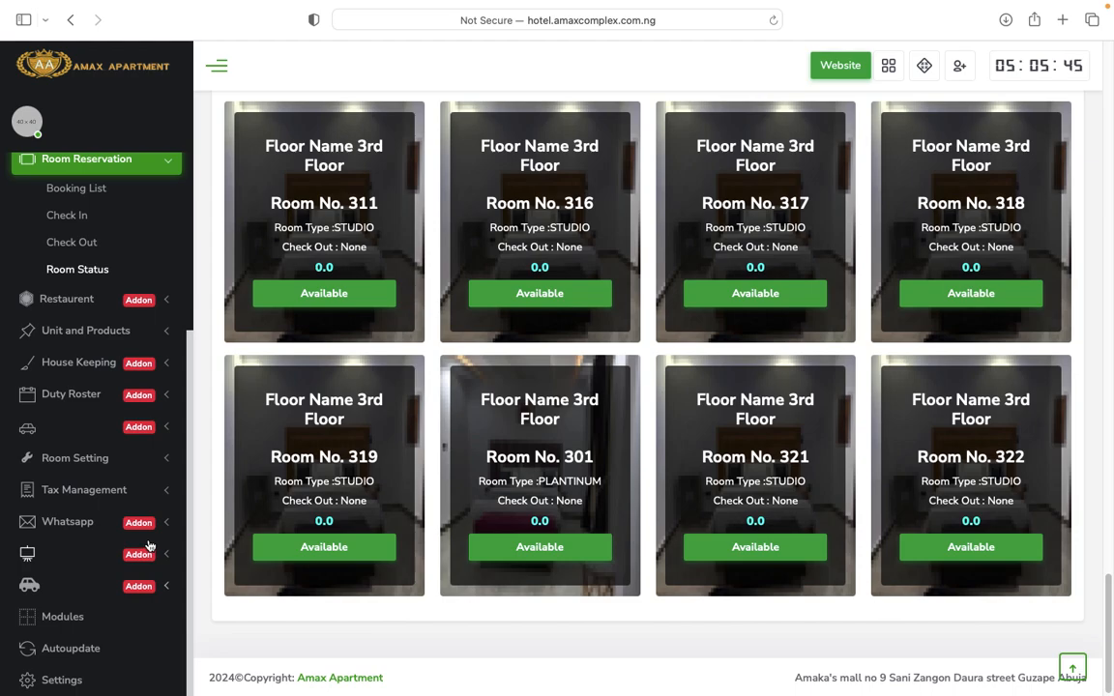
pyautogui.scroll(3, 97, 561)
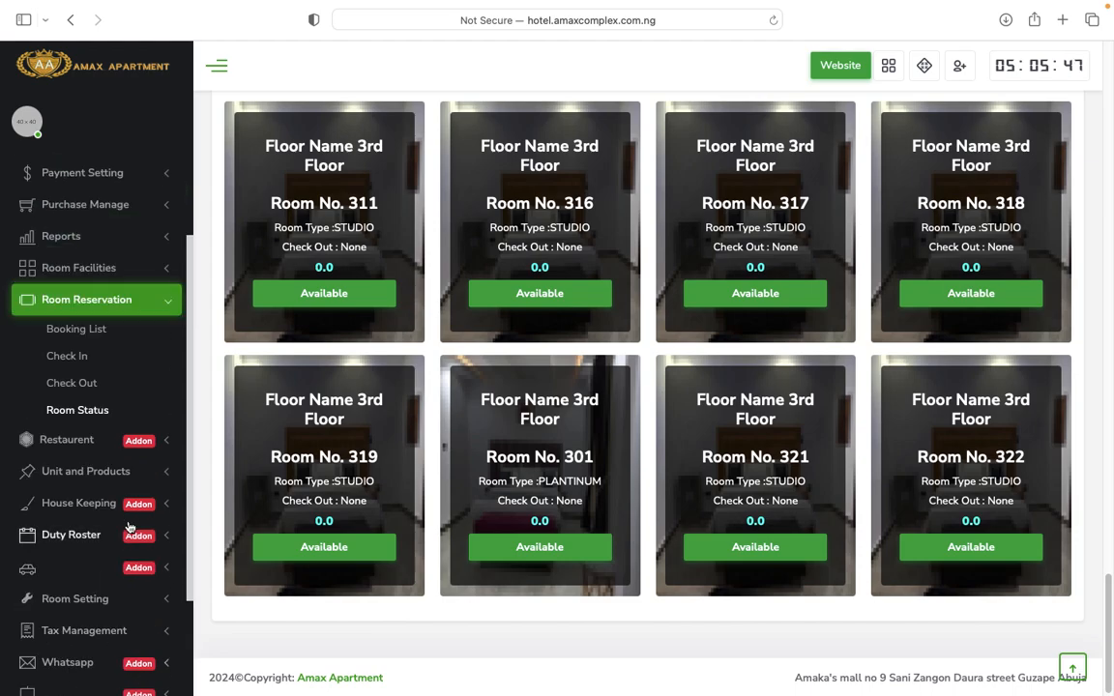
# Open the Restaurent POS Invoice screen and browse the product tiles.
pyautogui.click(83, 449)
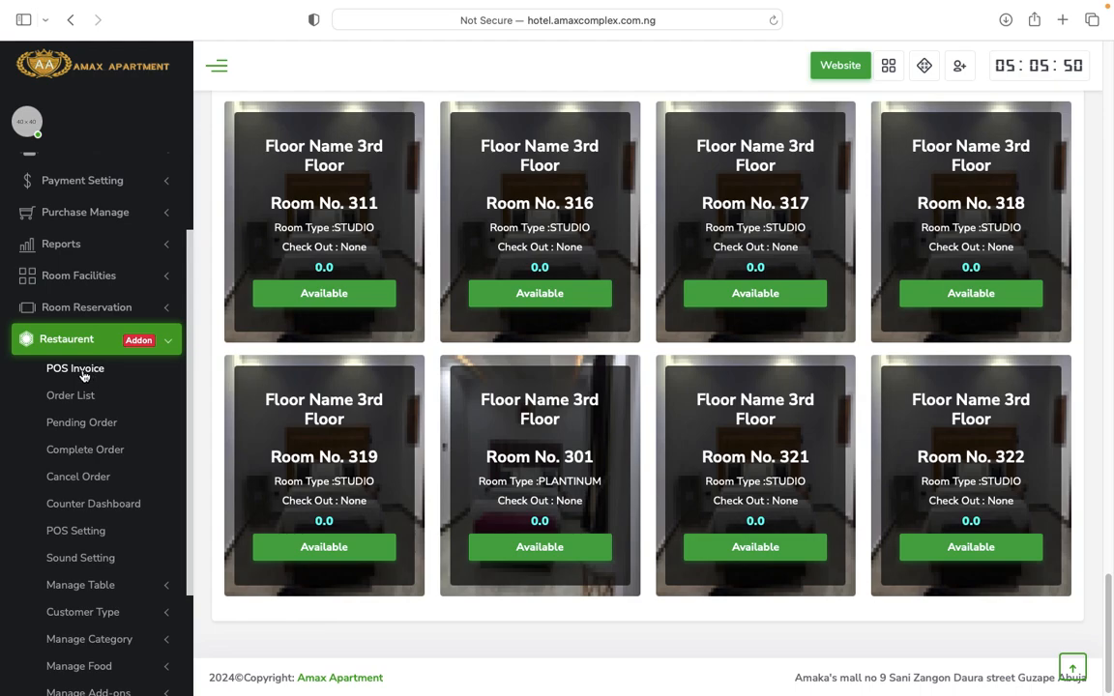
pyautogui.click(83, 375)
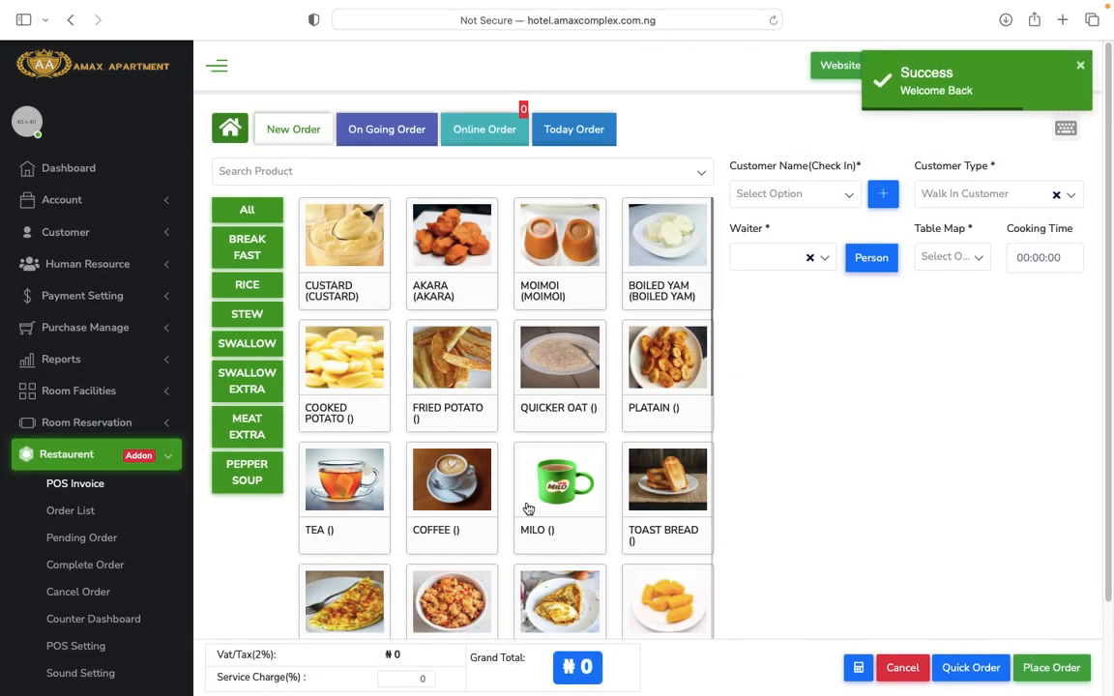
pyautogui.scroll(-15, 528, 509)
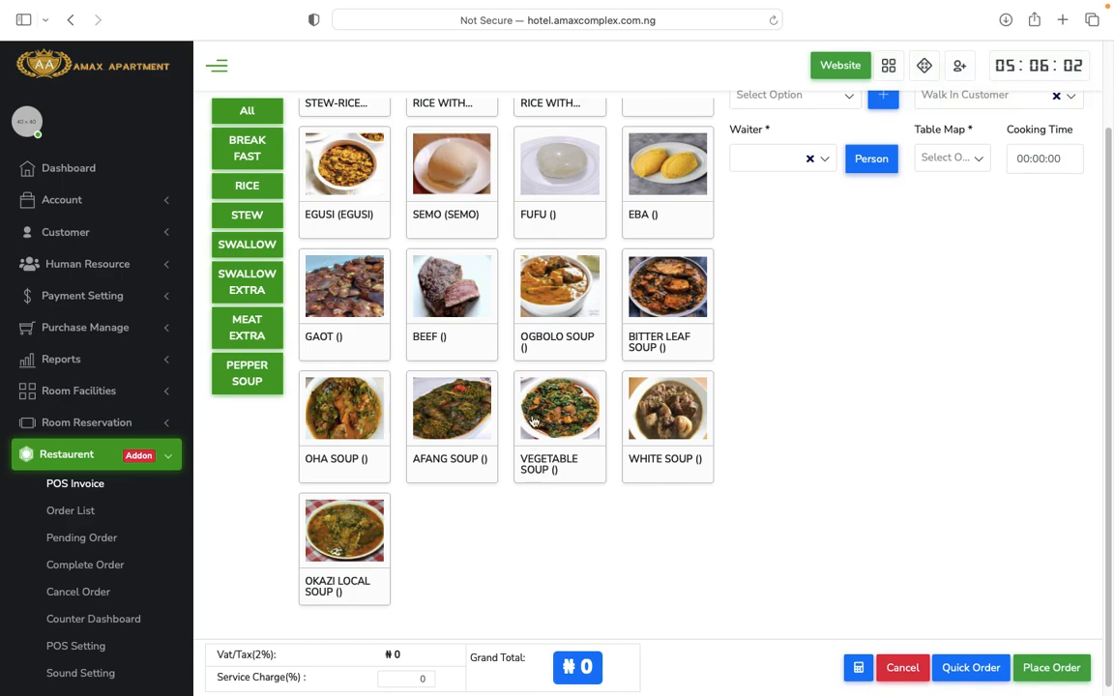
pyautogui.scroll(20, 560, 407)
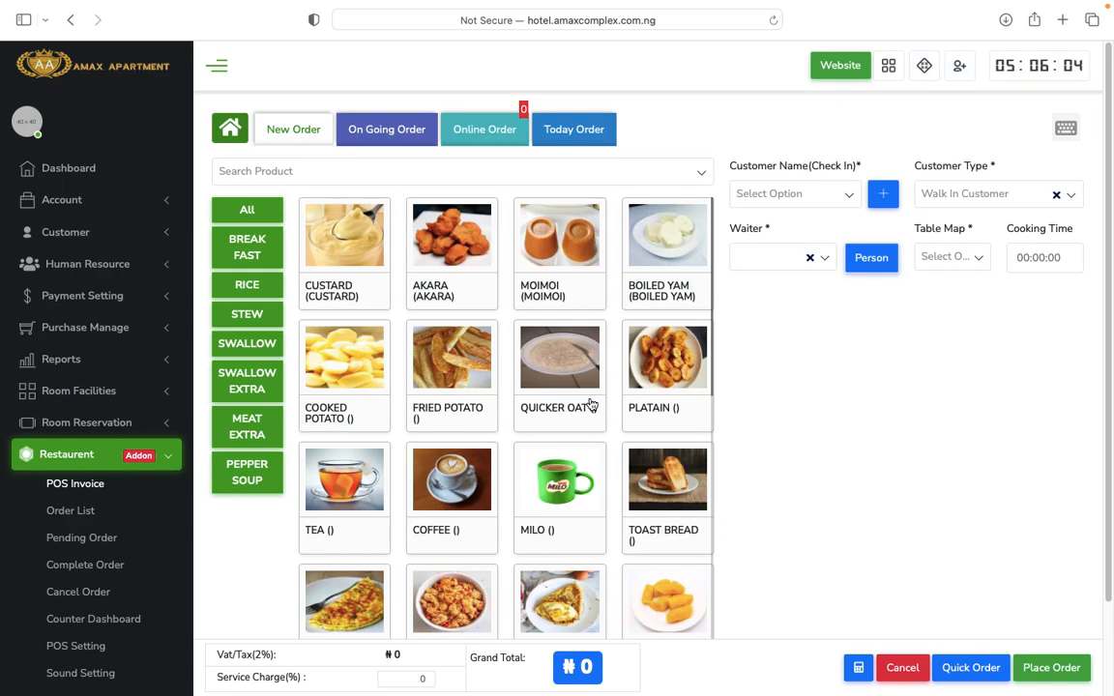
pyautogui.scroll(-15, 621, 444)
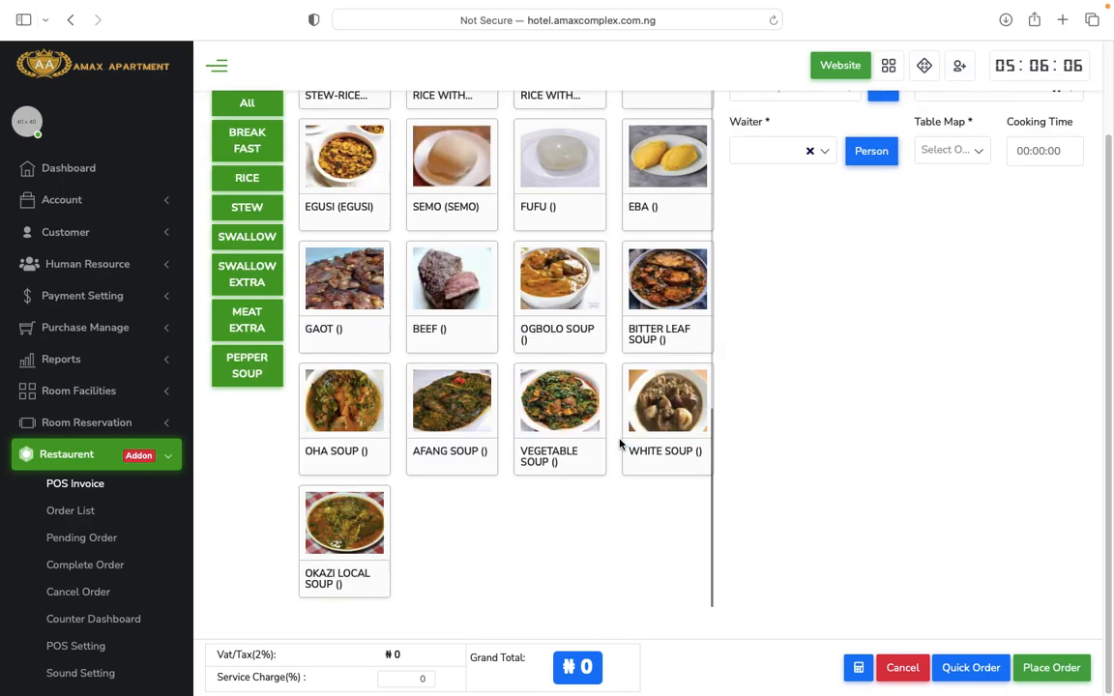
pyautogui.scroll(15, 621, 444)
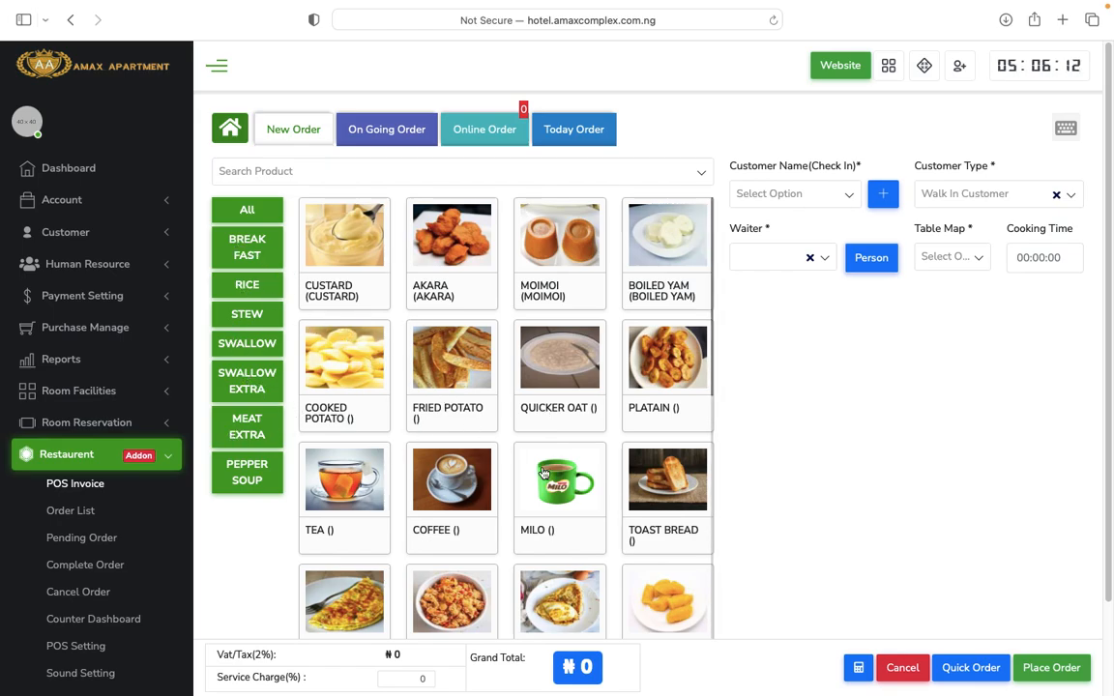
pyautogui.scroll(-10, 543, 473)
pyautogui.scroll(10, 543, 473)
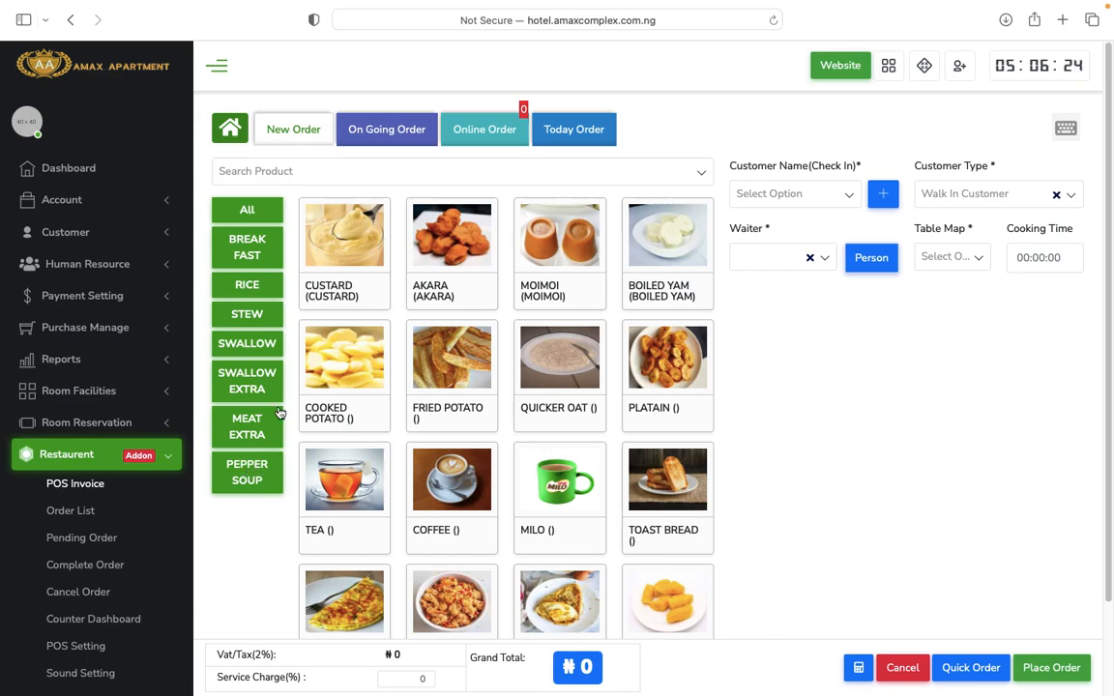
# Add 2 Custard and 1 Moimoi to the order for a ₦6120 grand total.
pyautogui.click(350, 269)
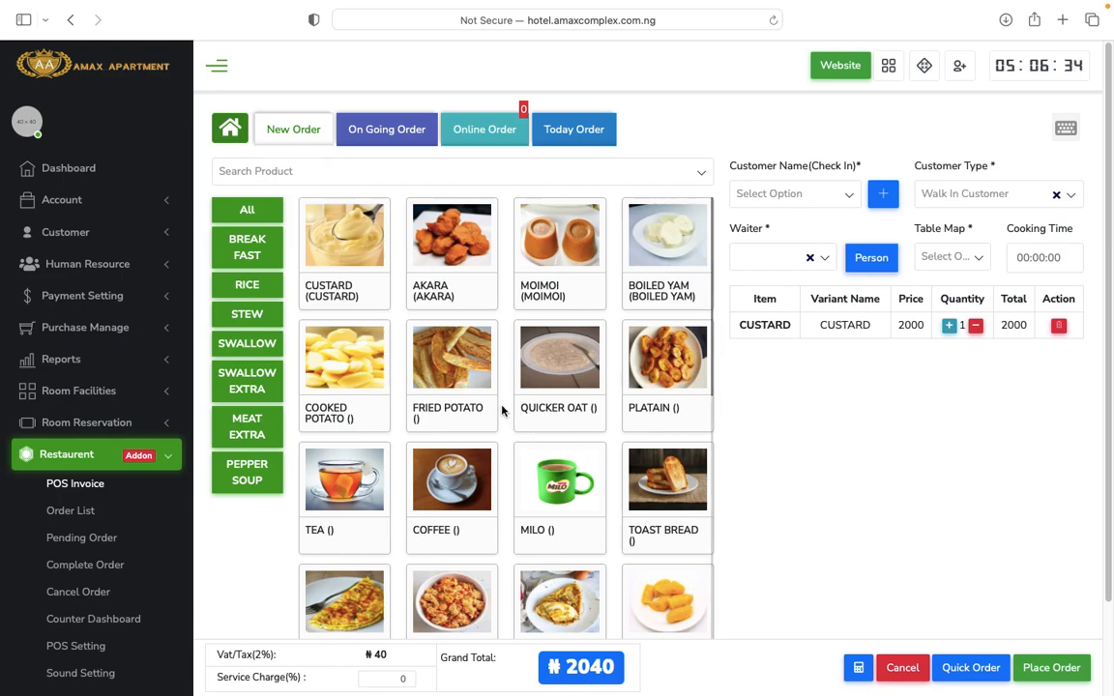
pyautogui.click(466, 375)
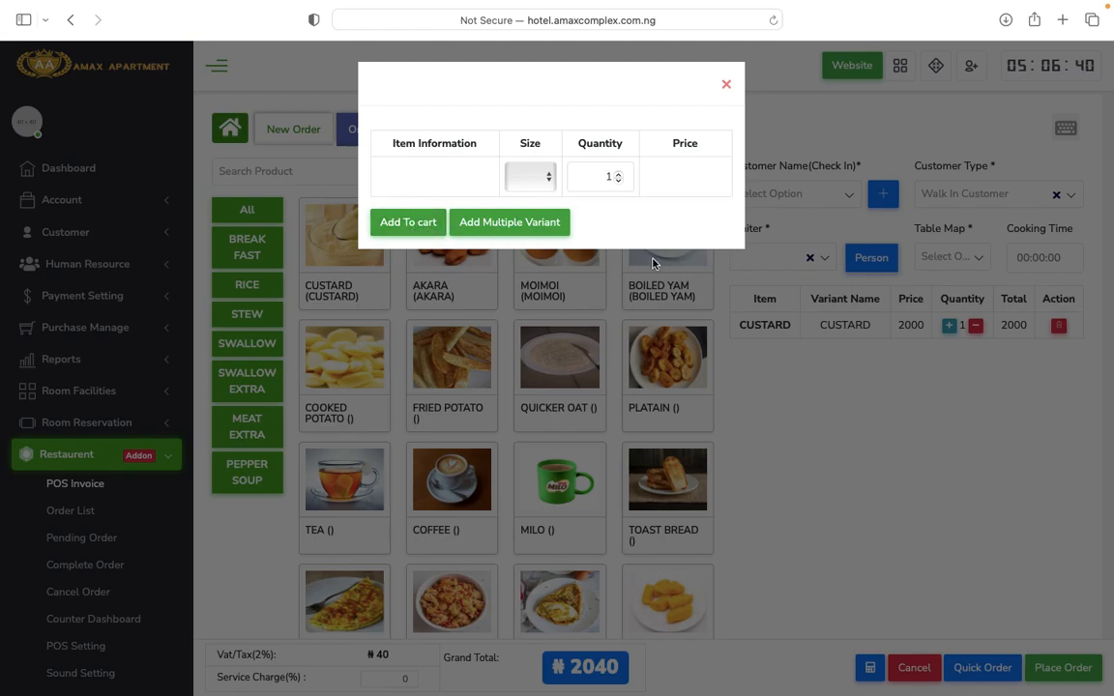
pyautogui.click(729, 86)
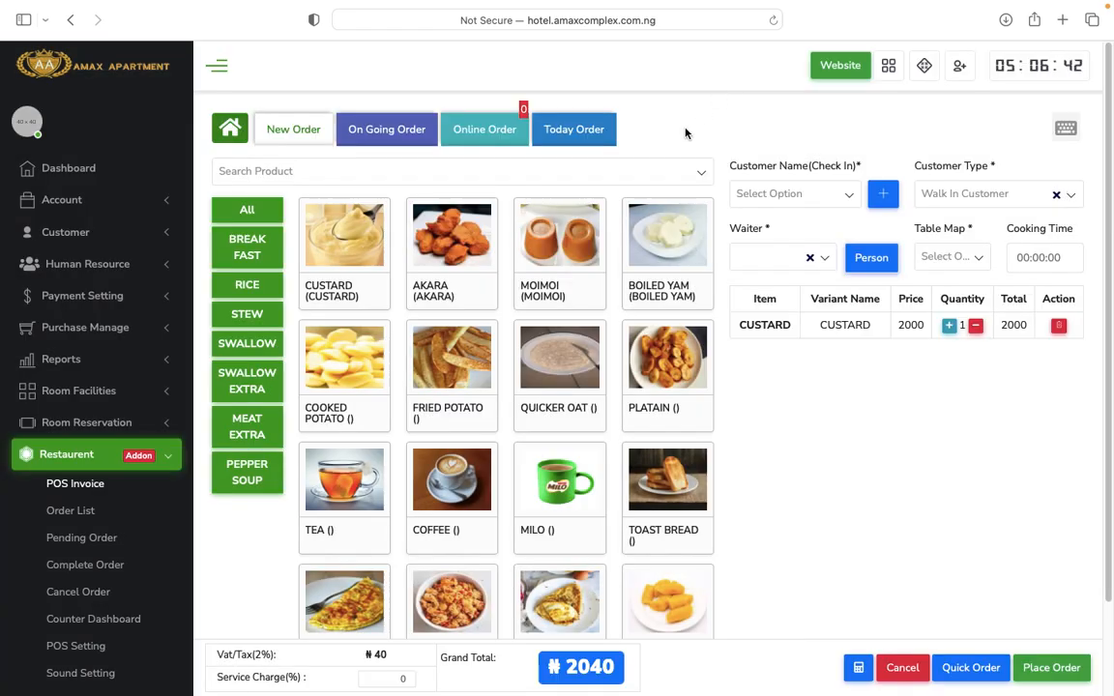
pyautogui.click(572, 260)
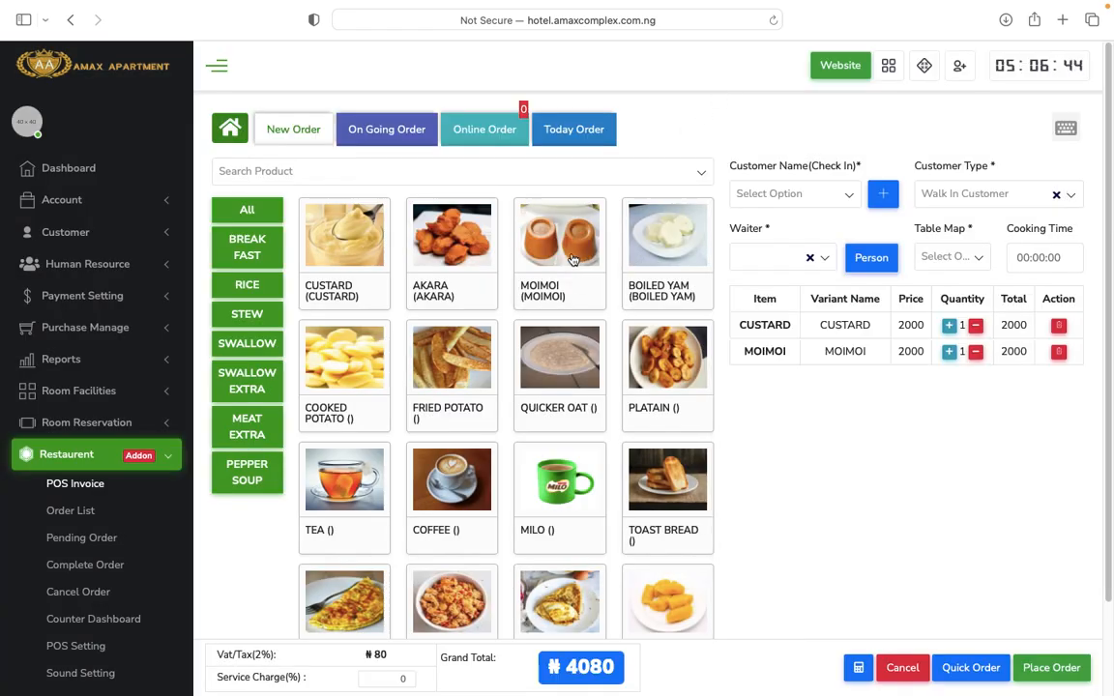
pyautogui.click(950, 327)
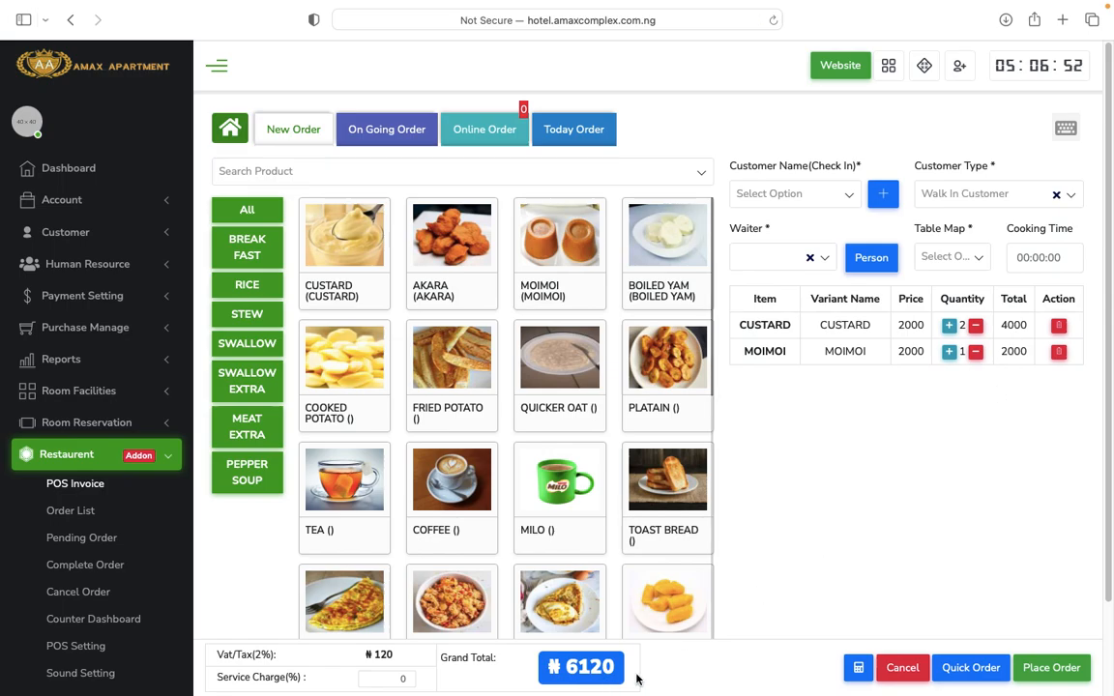
pyautogui.scroll(-2, 815, 589)
pyautogui.scroll(2, 814, 589)
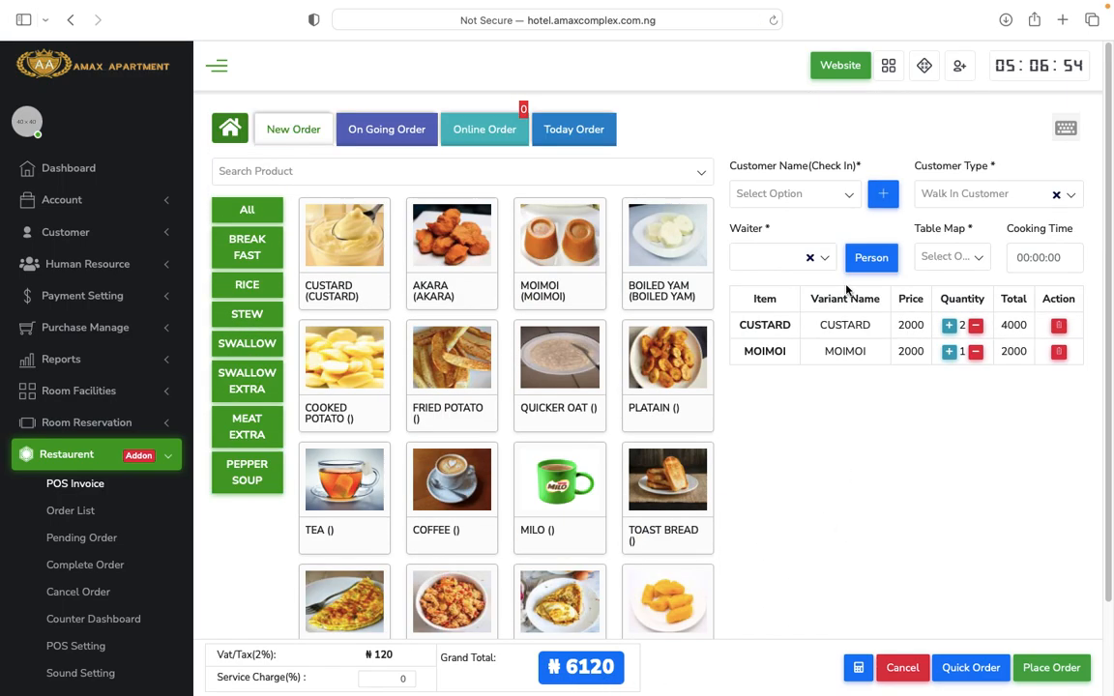
# Check the customer and waiter selectors, then submit a table for 2 guests.
pyautogui.click(833, 196)
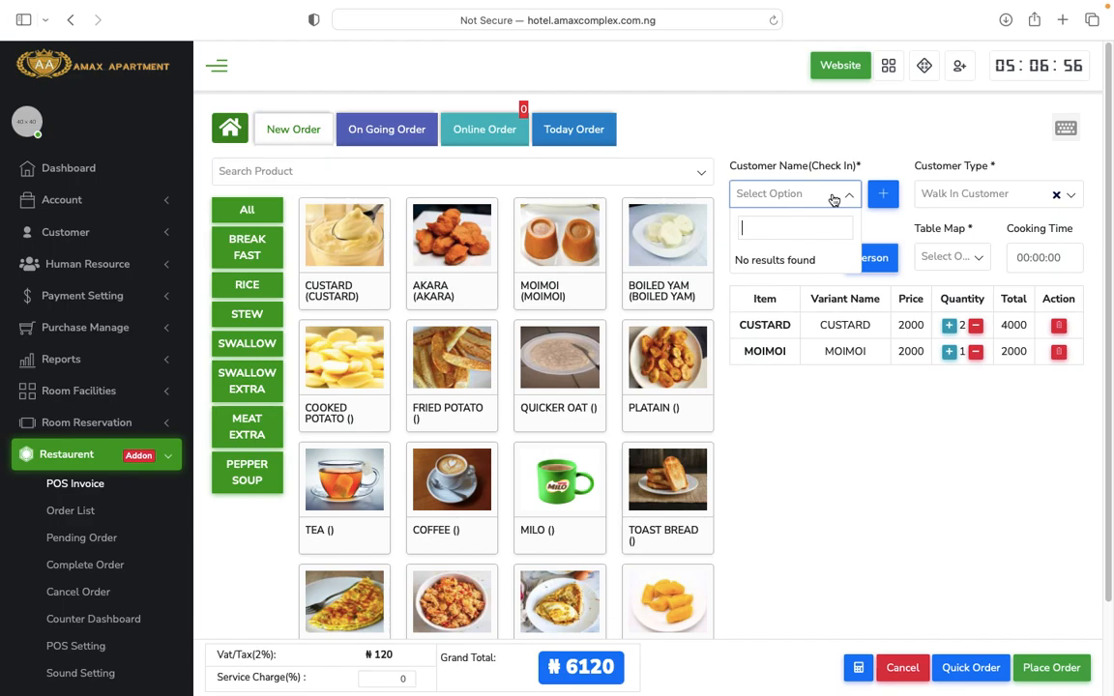
pyautogui.scroll(-2, 871, 435)
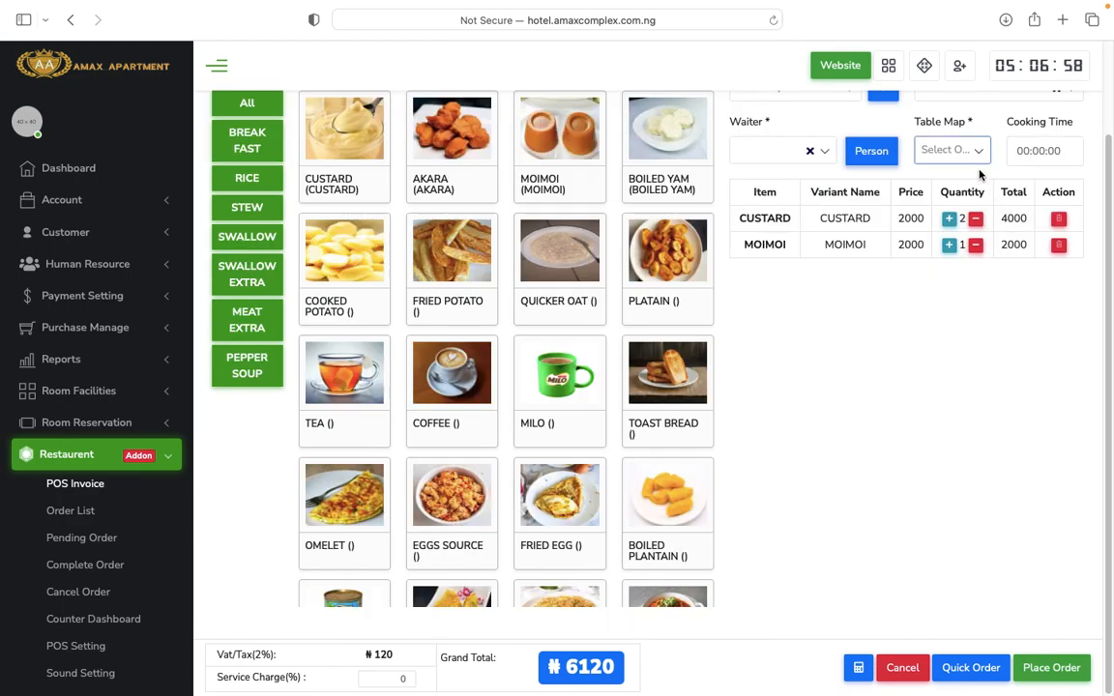
pyautogui.scroll(2, 1006, 359)
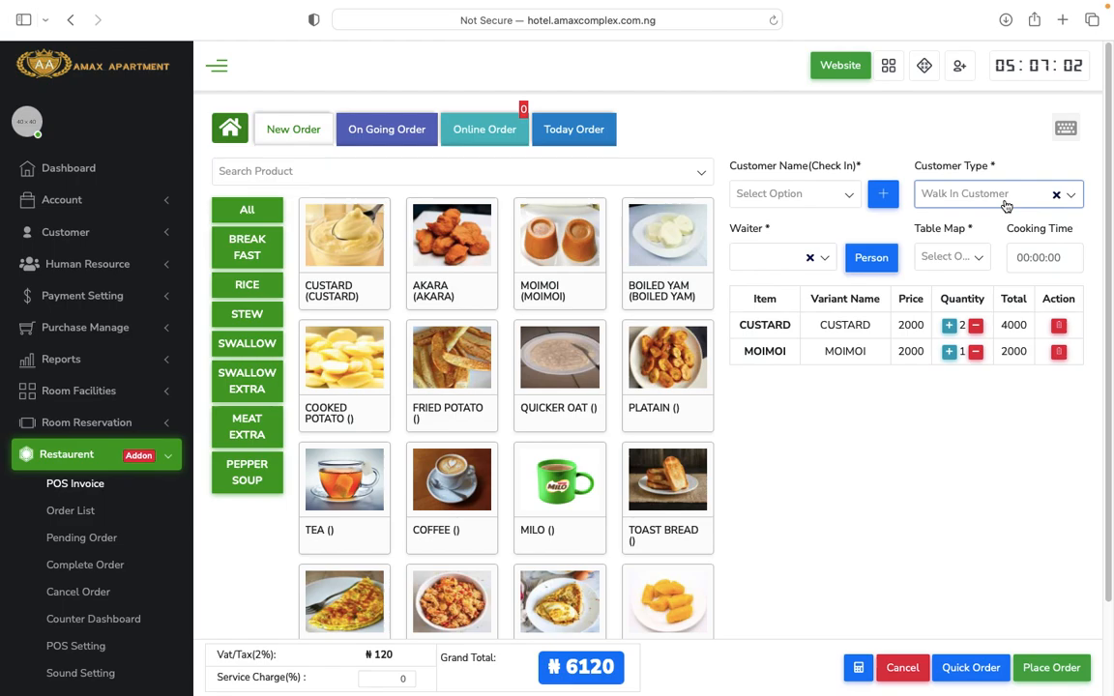
pyautogui.click(827, 262)
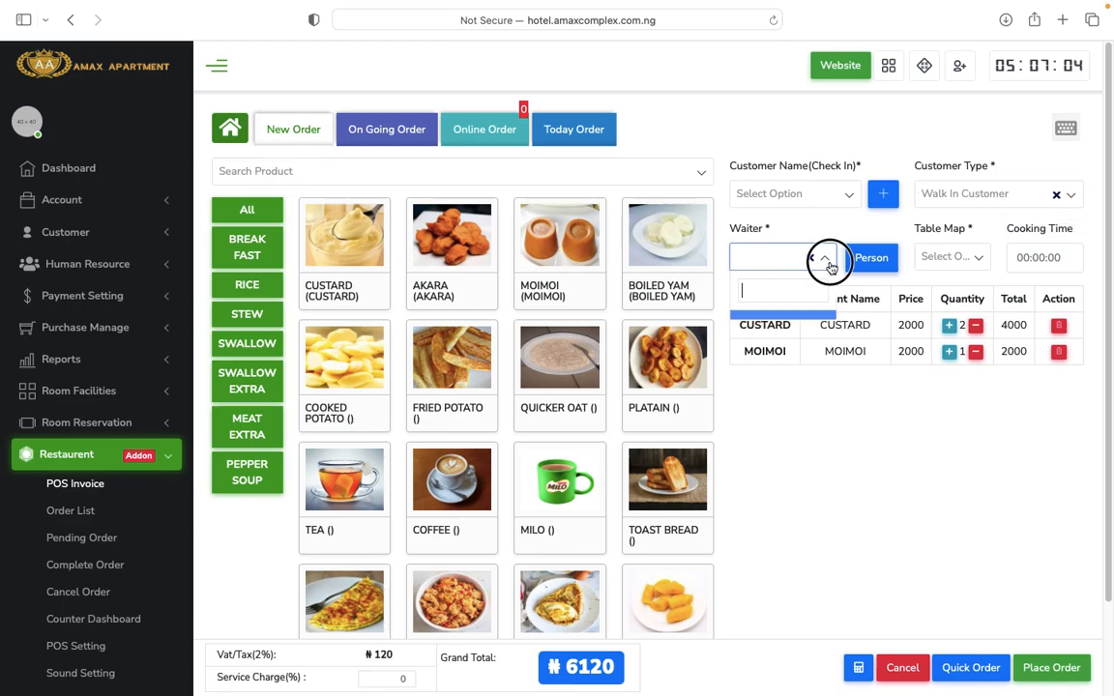
pyautogui.click(877, 263)
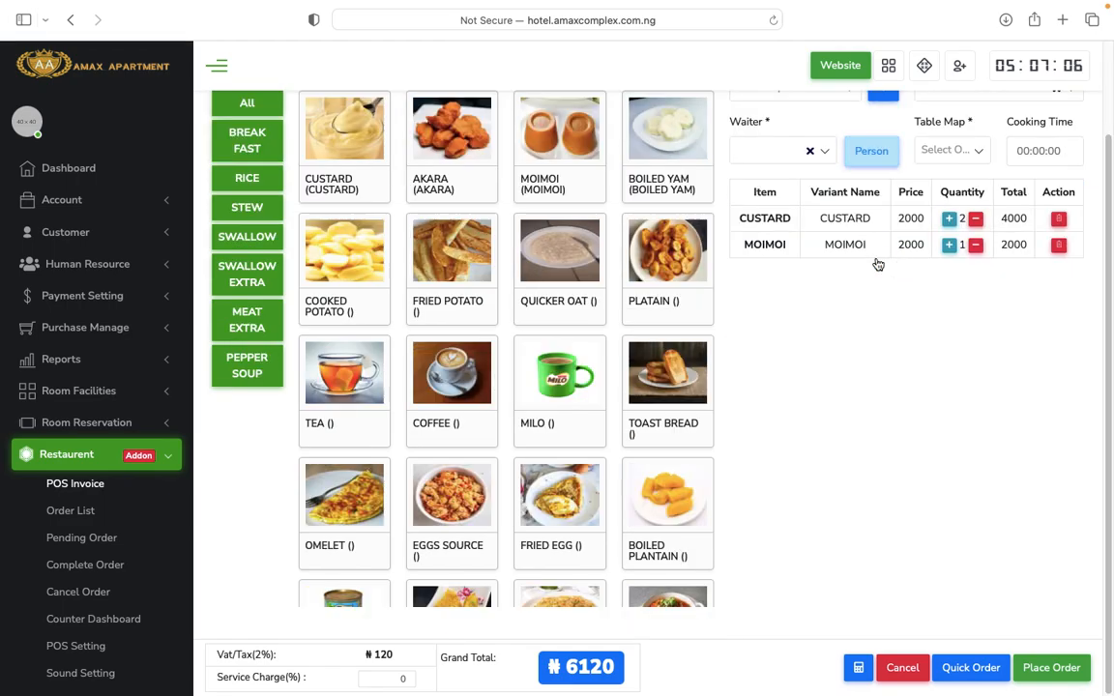
pyautogui.click(875, 153)
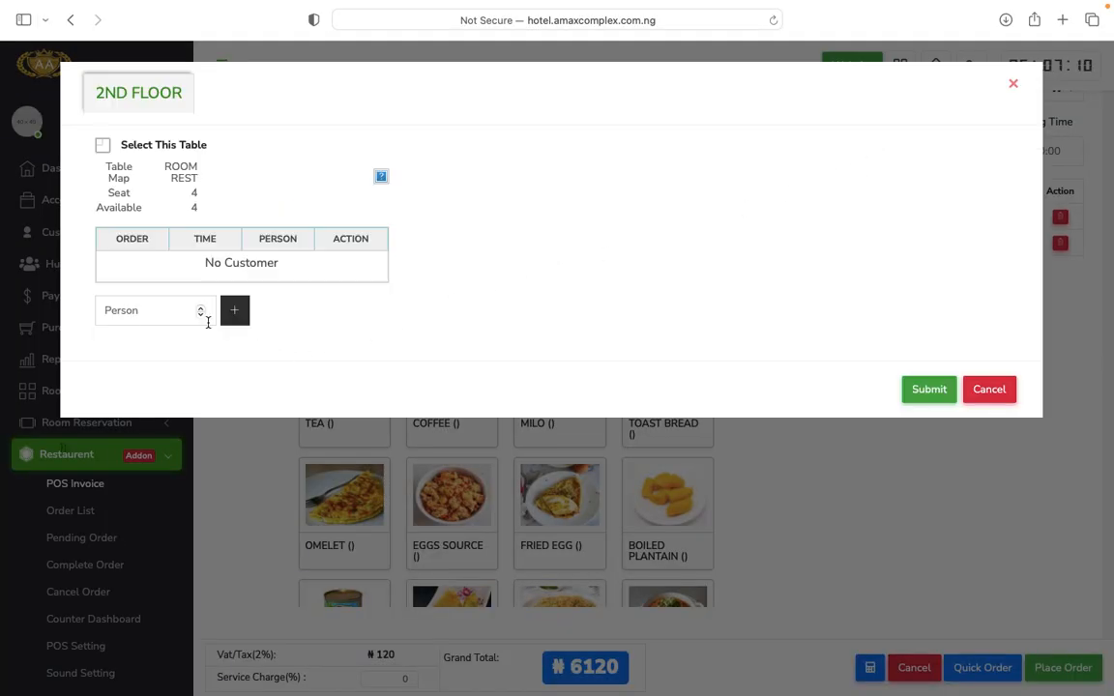
pyautogui.click(159, 310)
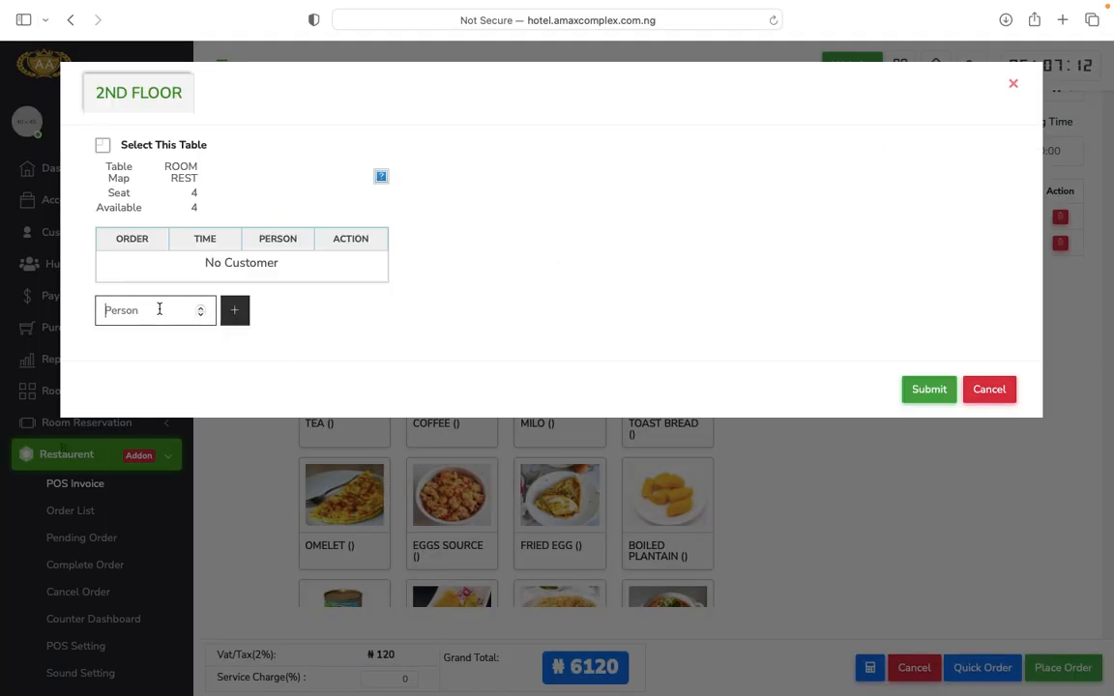
pyautogui.write('2')
pyautogui.click(927, 391)
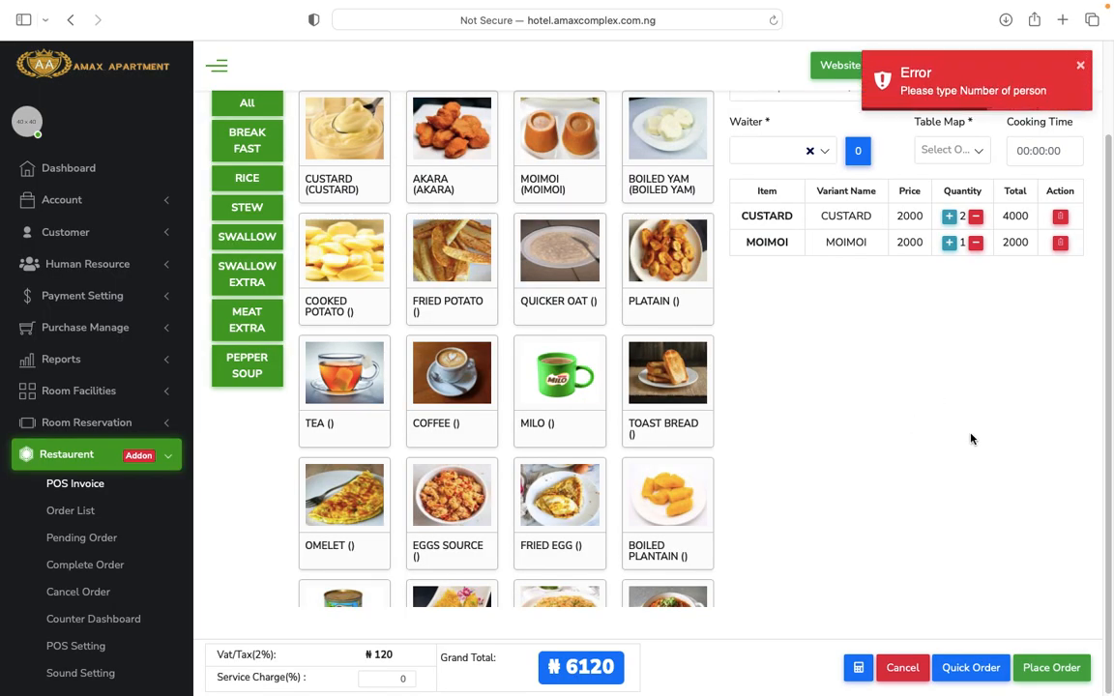
# Assign the 2ND FLOOR ROOM REST table to the order for 3 guests.
pyautogui.click(858, 149)
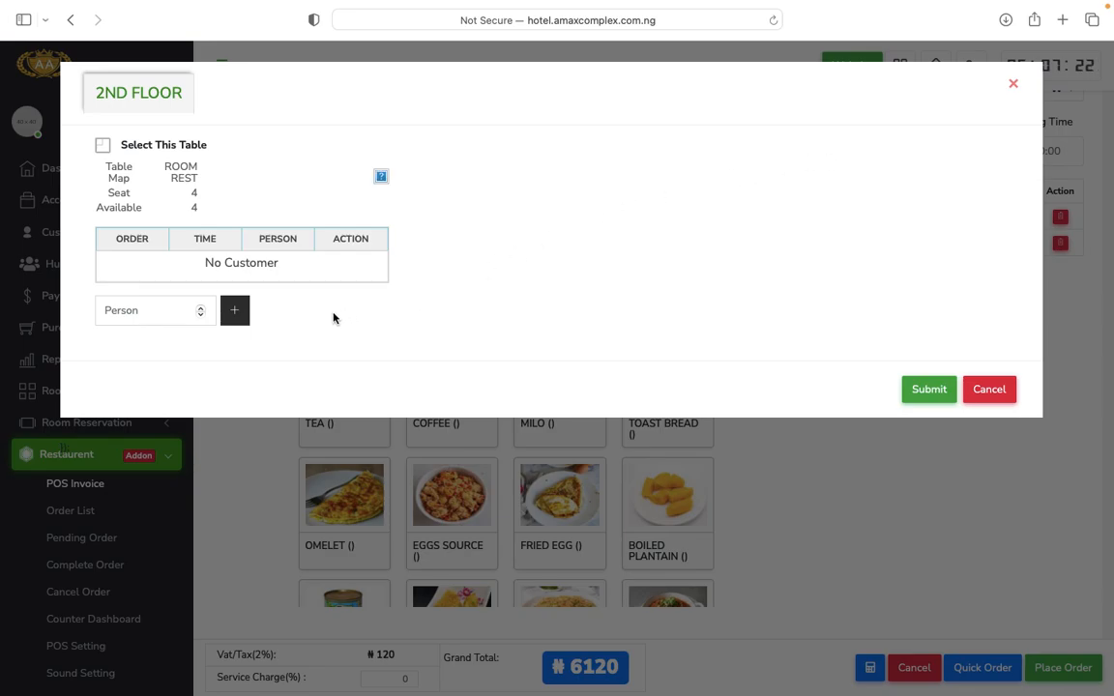
pyautogui.click(237, 316)
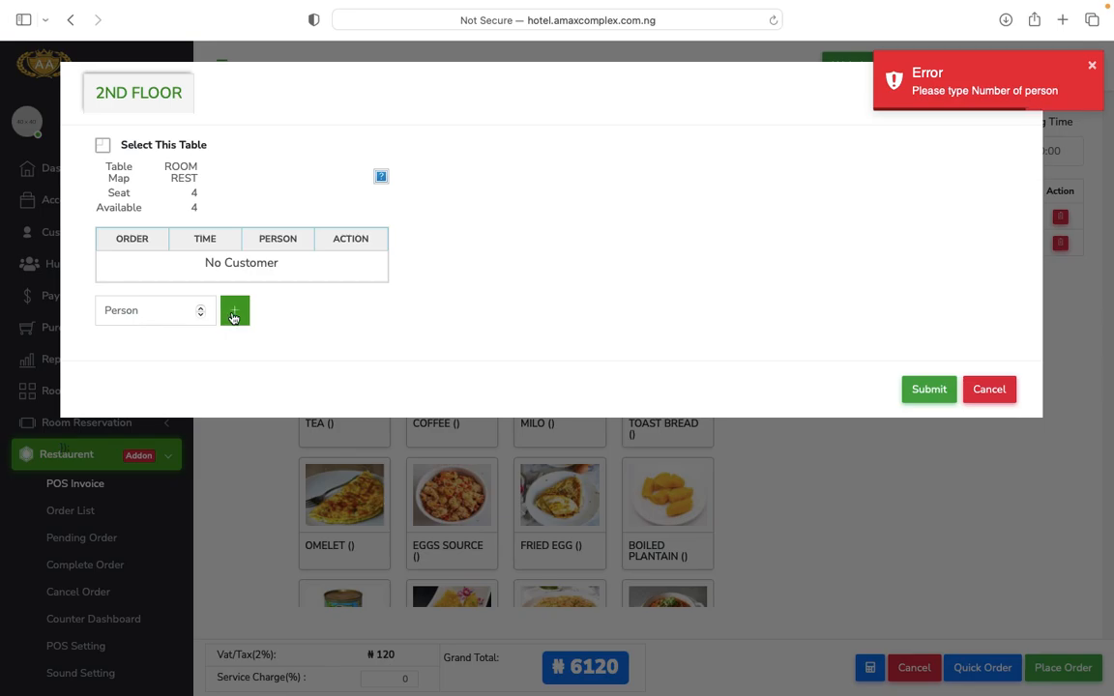
pyautogui.click(235, 315)
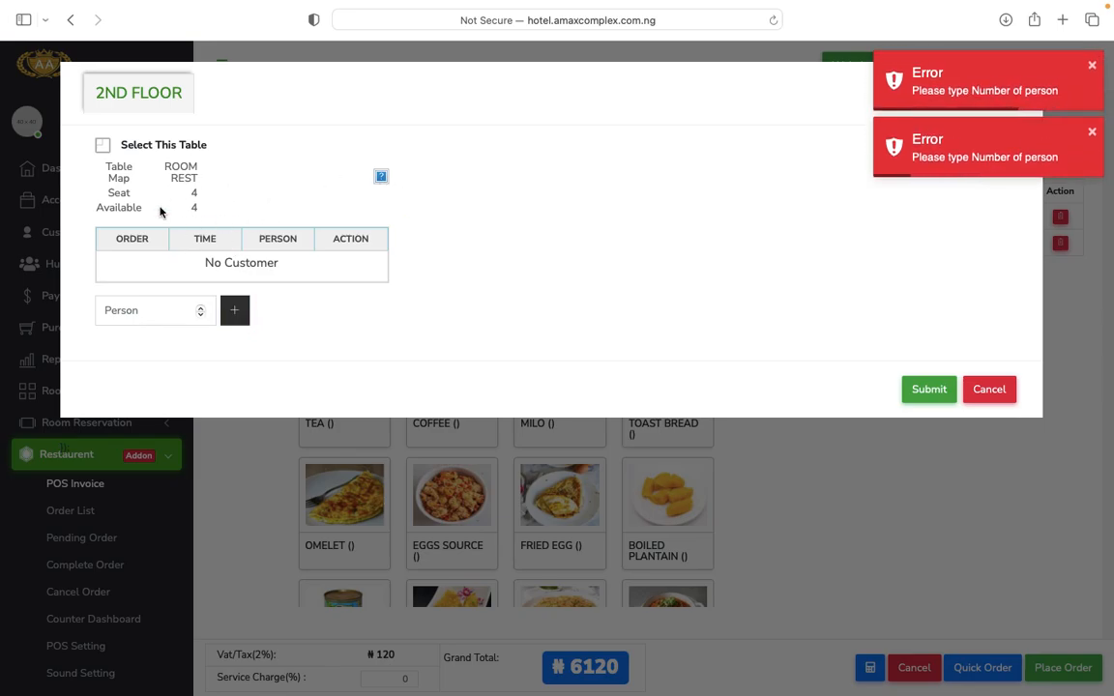
pyautogui.click(103, 146)
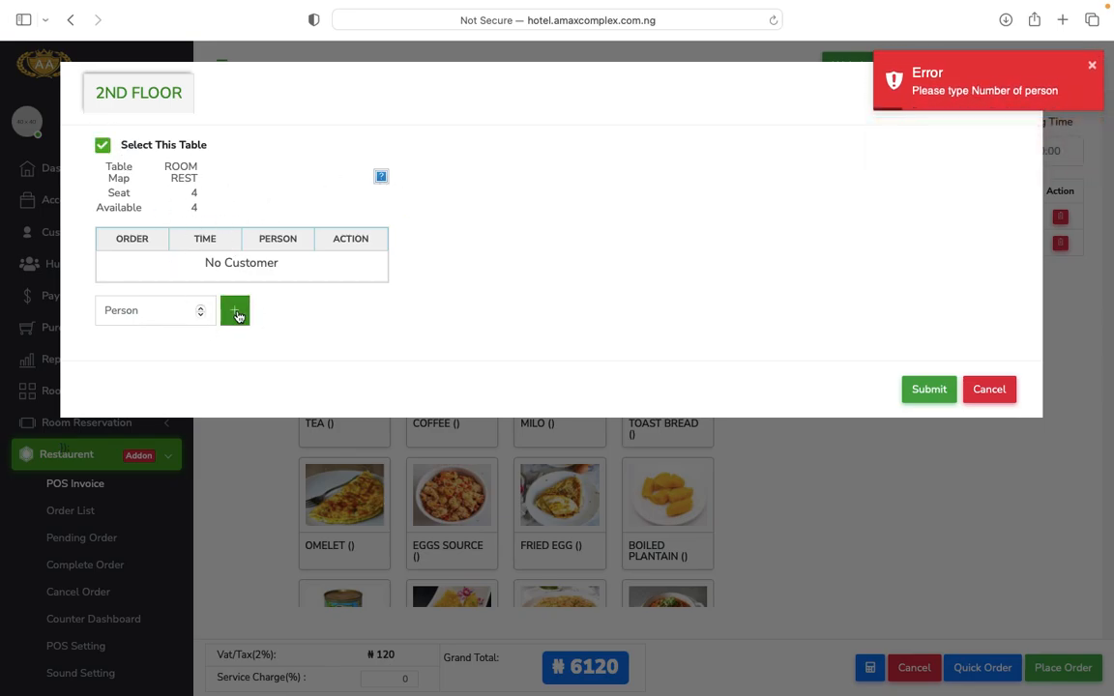
pyautogui.click(237, 314)
pyautogui.click(159, 311)
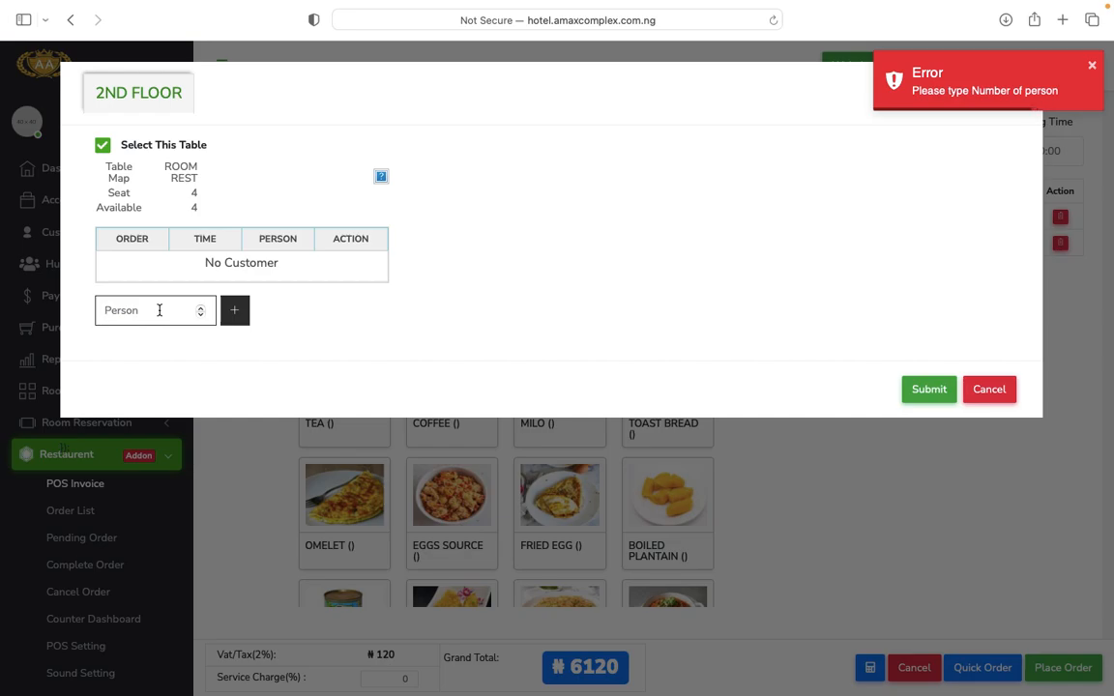
pyautogui.write('3')
pyautogui.click(924, 391)
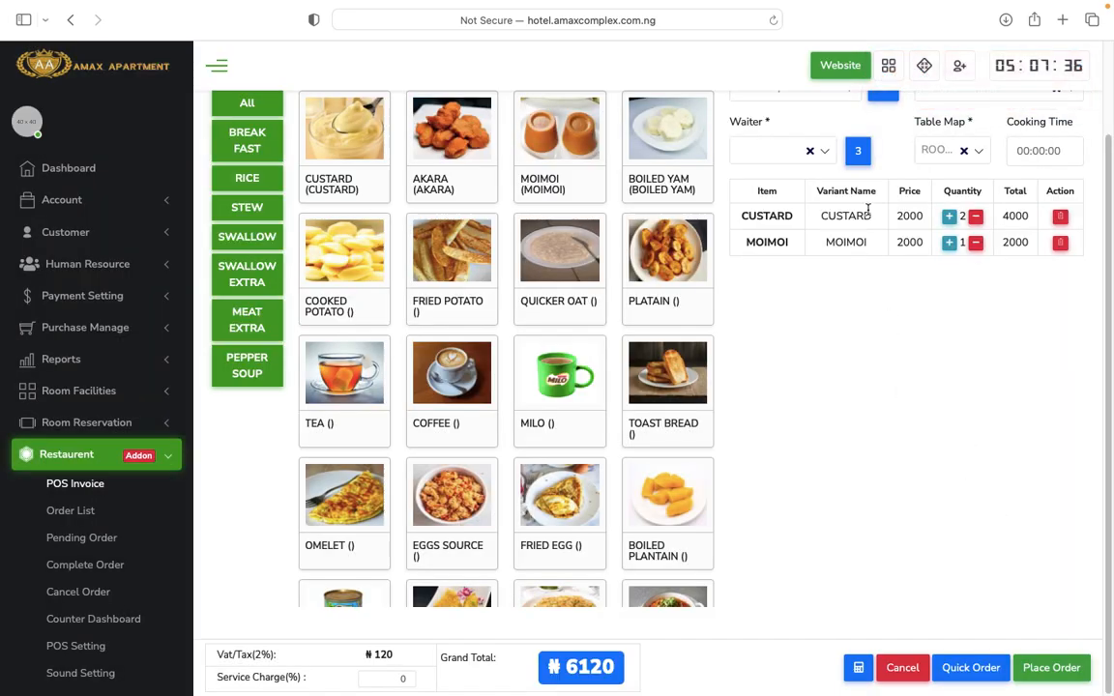
# Try placing the order and dismiss the Failed missing-customer alert.
pyautogui.scroll(3, 919, 502)
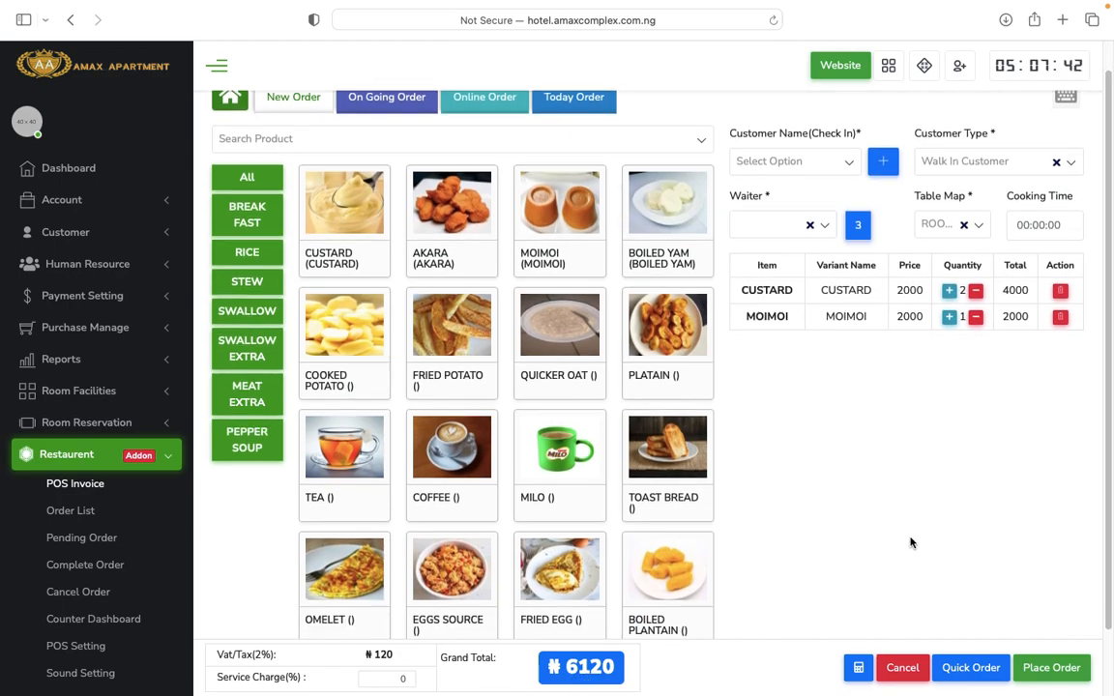
pyautogui.scroll(-1, 822, 489)
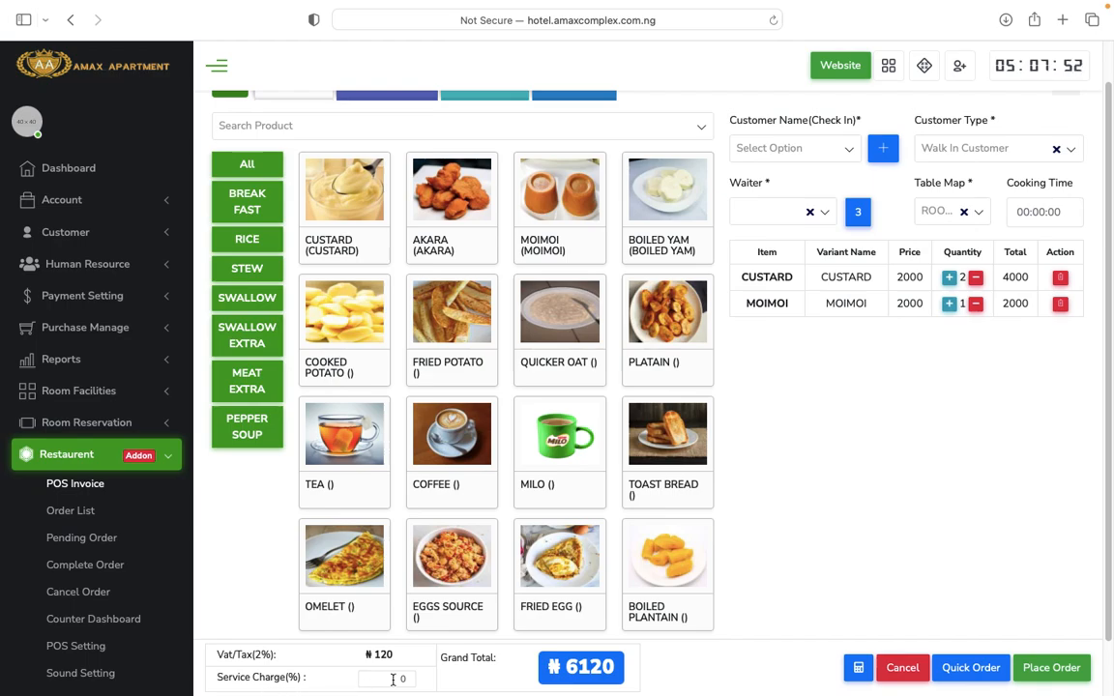
pyautogui.click(1044, 675)
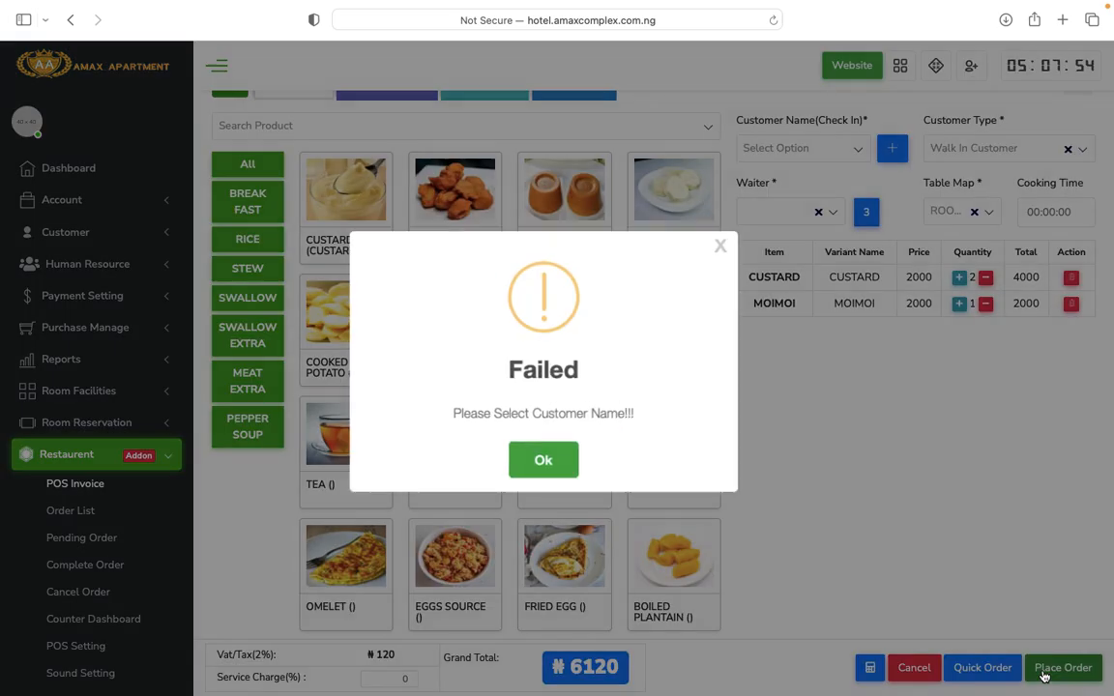
pyautogui.click(544, 456)
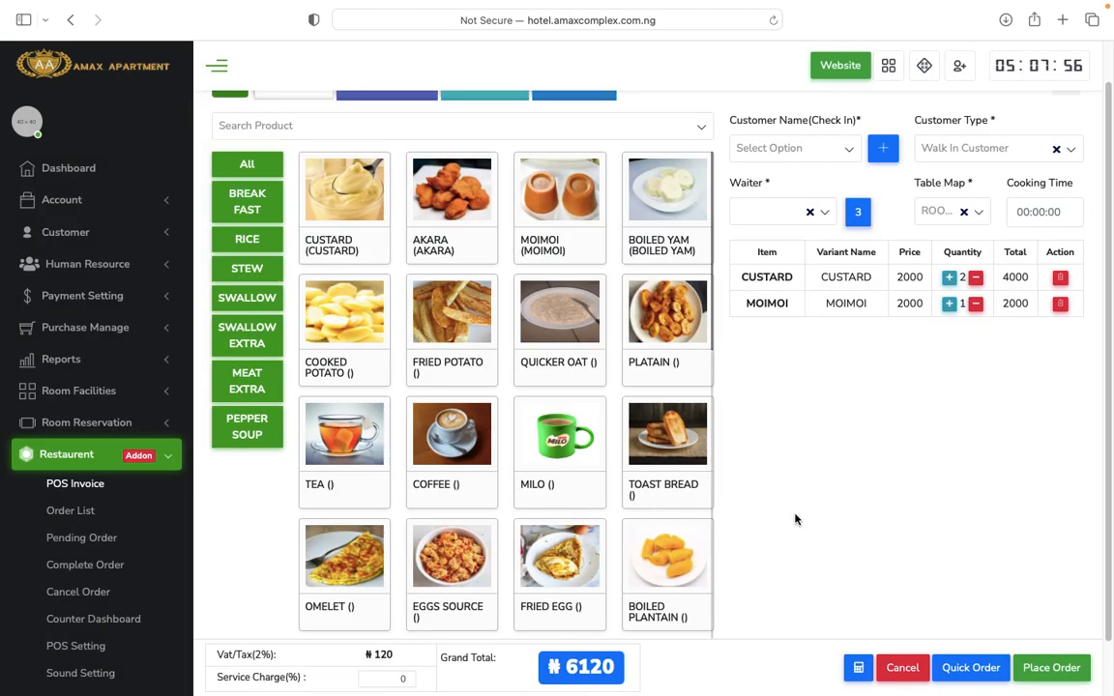
# Add an Old Customer to the order by selecting their mobile number.
pyautogui.click(883, 151)
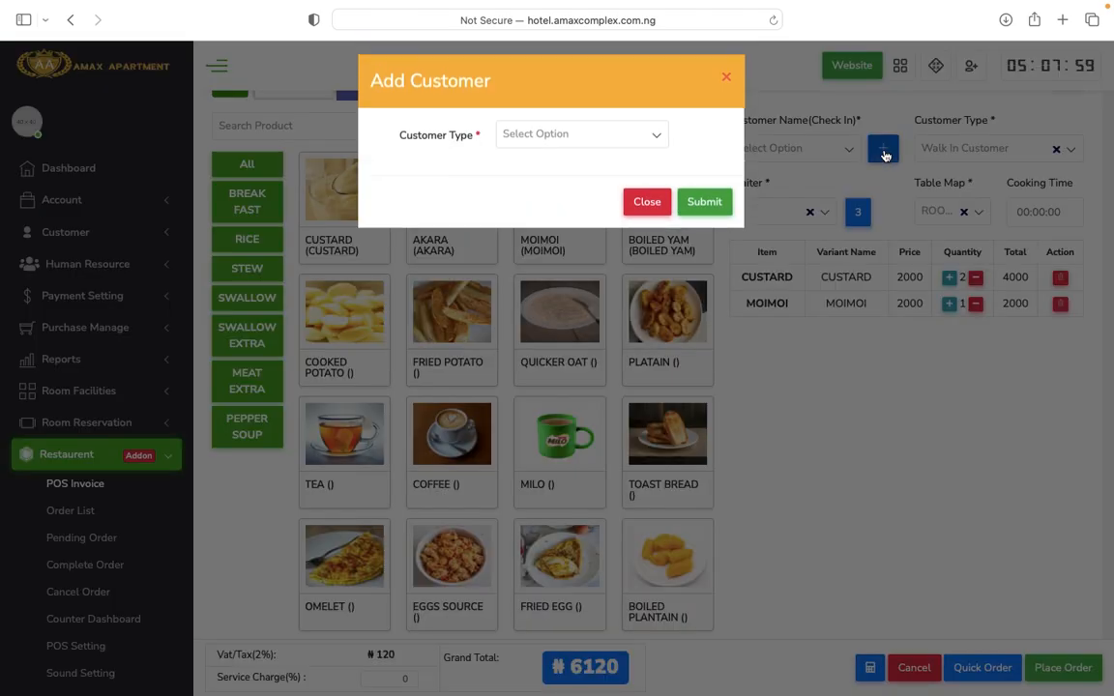
pyautogui.click(549, 141)
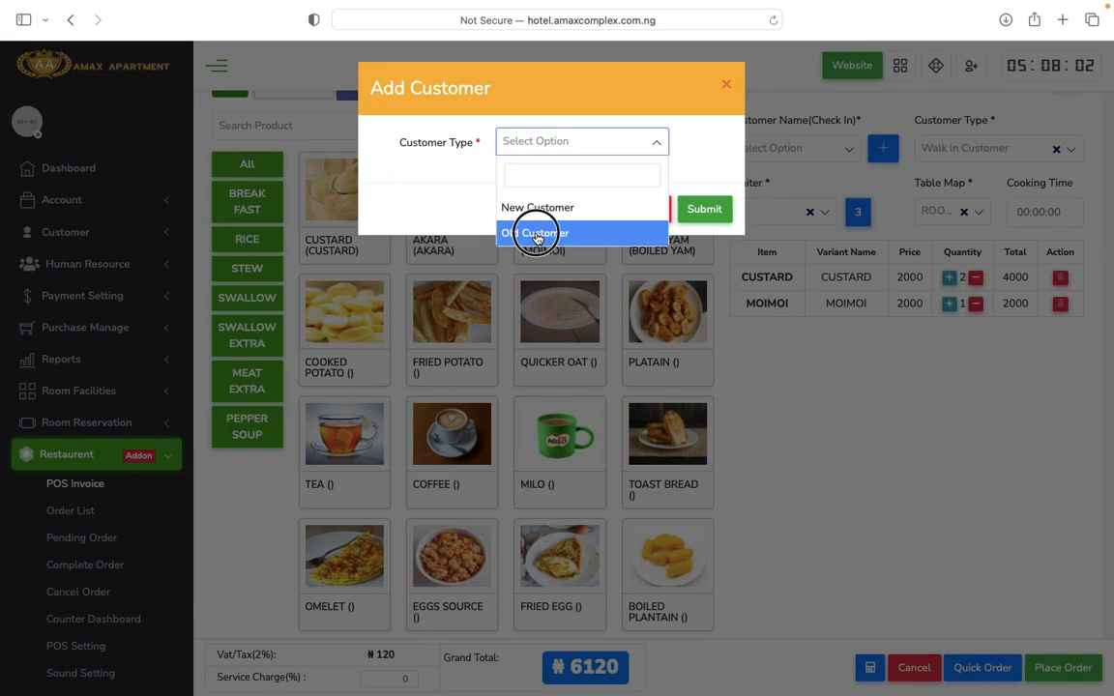
pyautogui.click(535, 234)
pyautogui.click(576, 182)
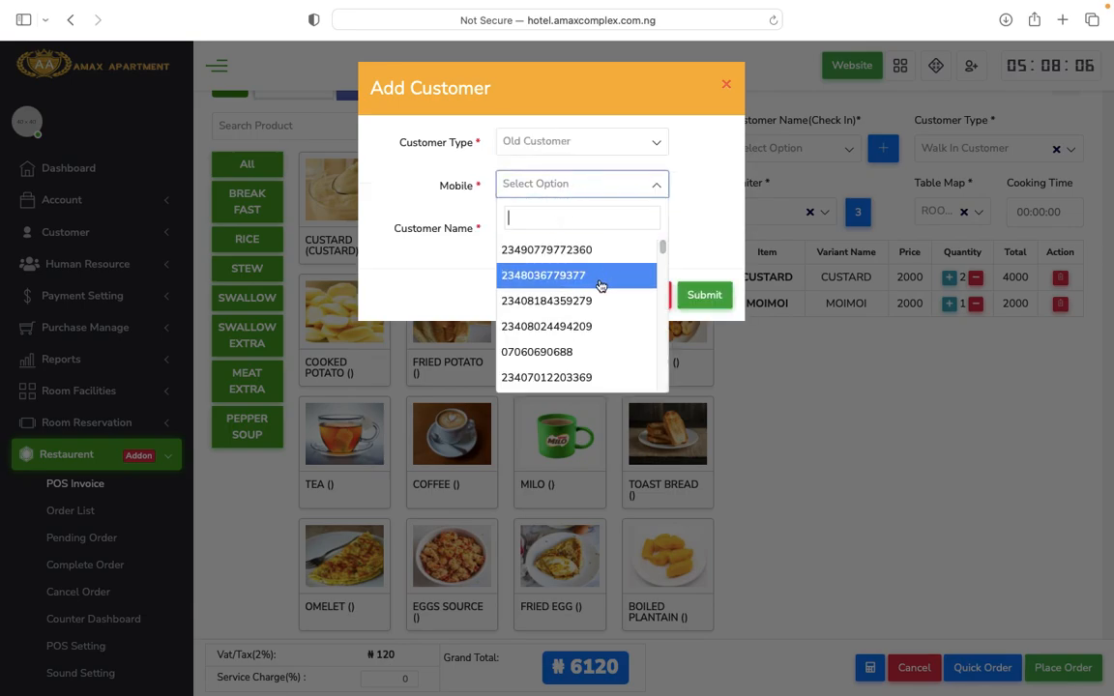
pyautogui.click(587, 249)
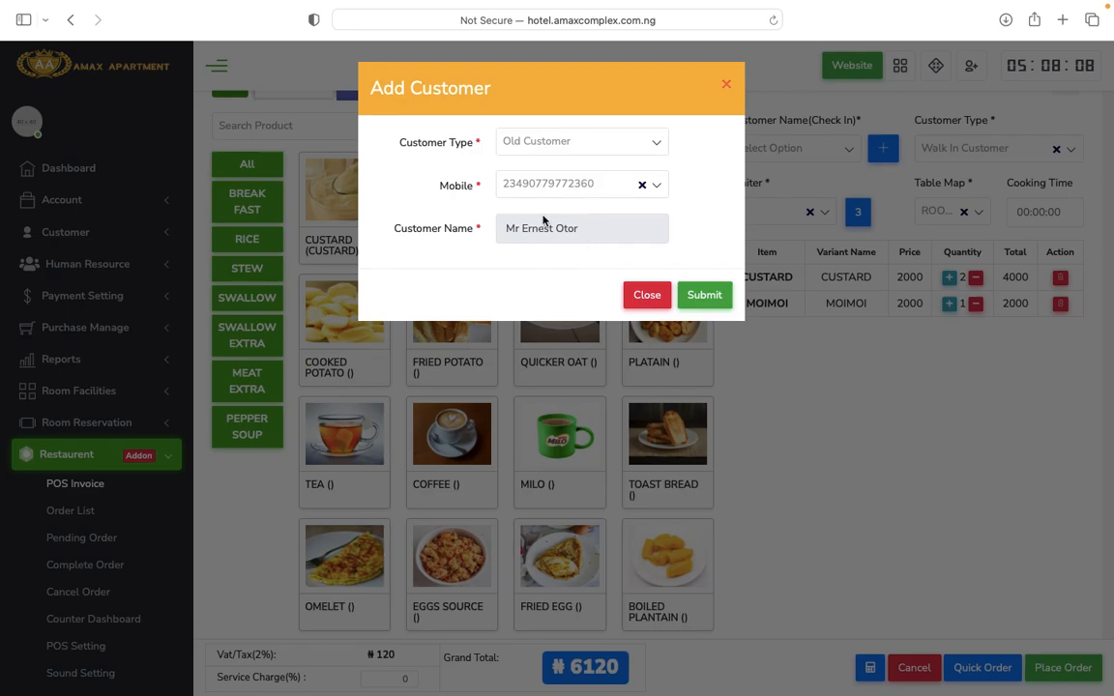
pyautogui.click(704, 295)
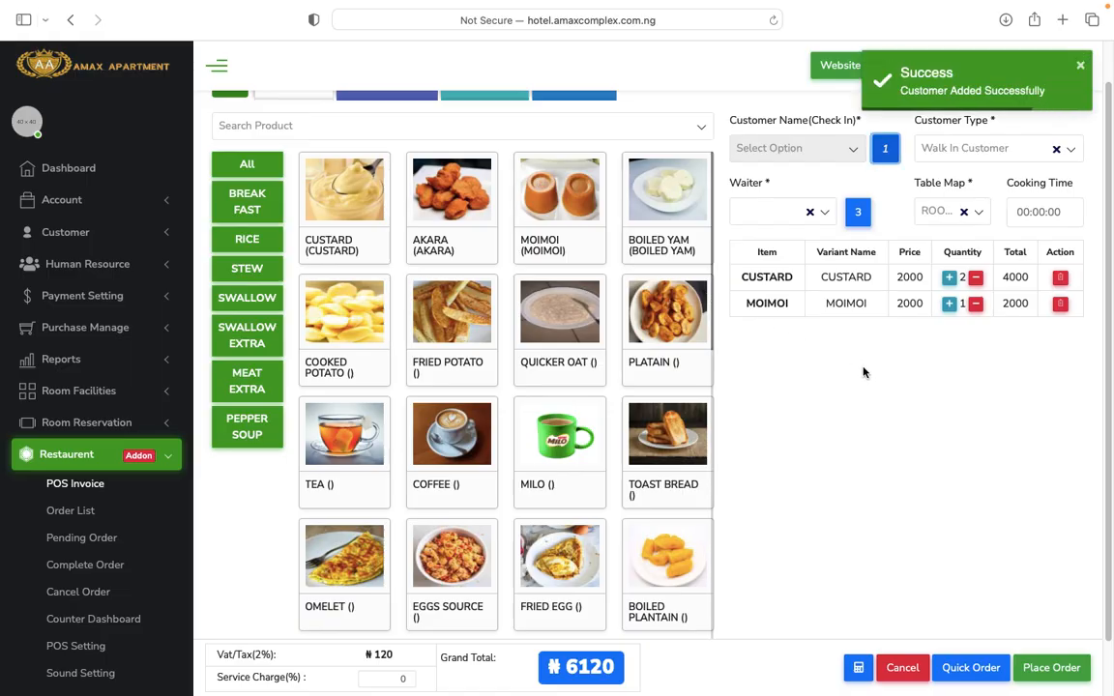
# Place the custard and moimoi order, cancel its token printout, and open the restaurant Order List.
pyautogui.click(1056, 669)
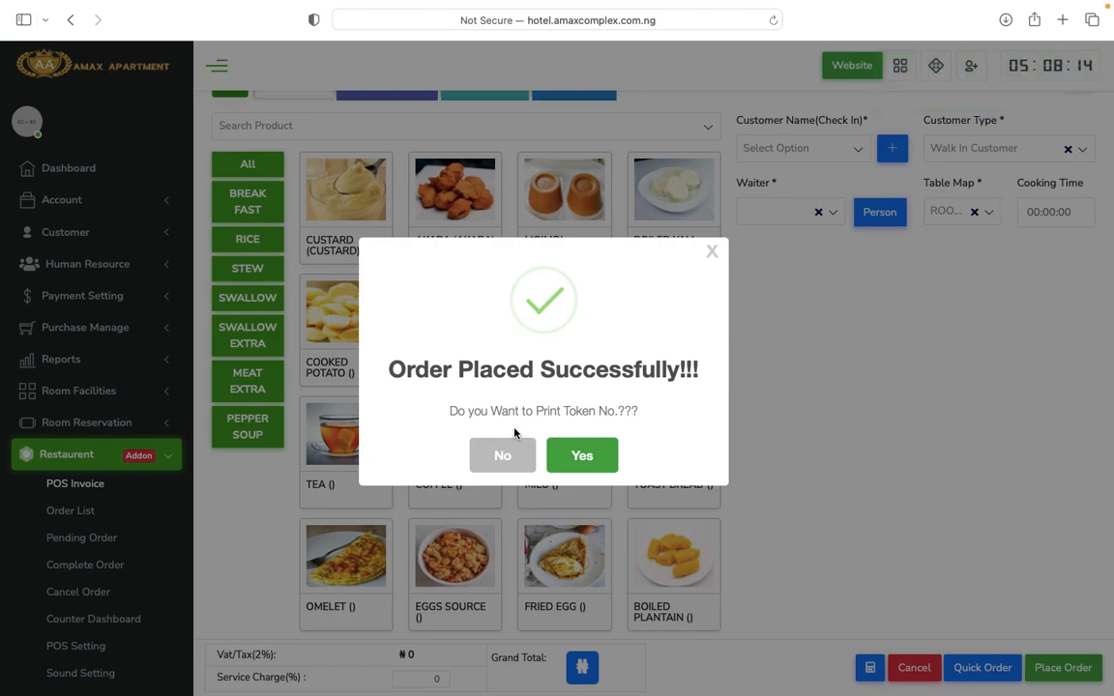
pyautogui.click(583, 457)
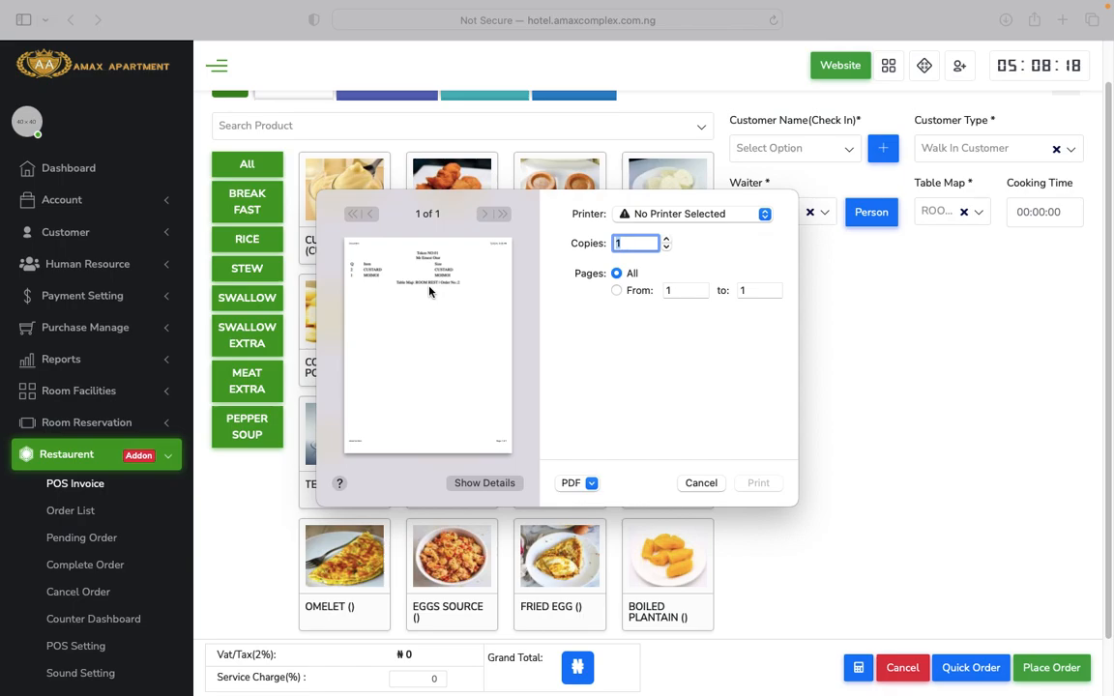
pyautogui.click(697, 217)
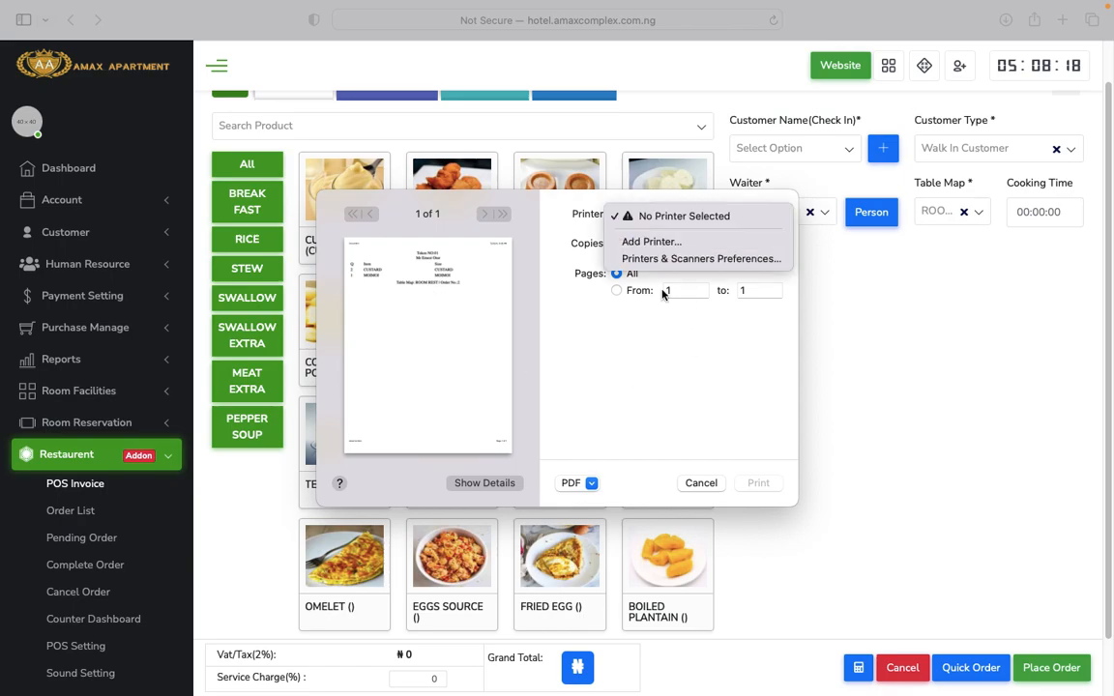
pyautogui.click(693, 410)
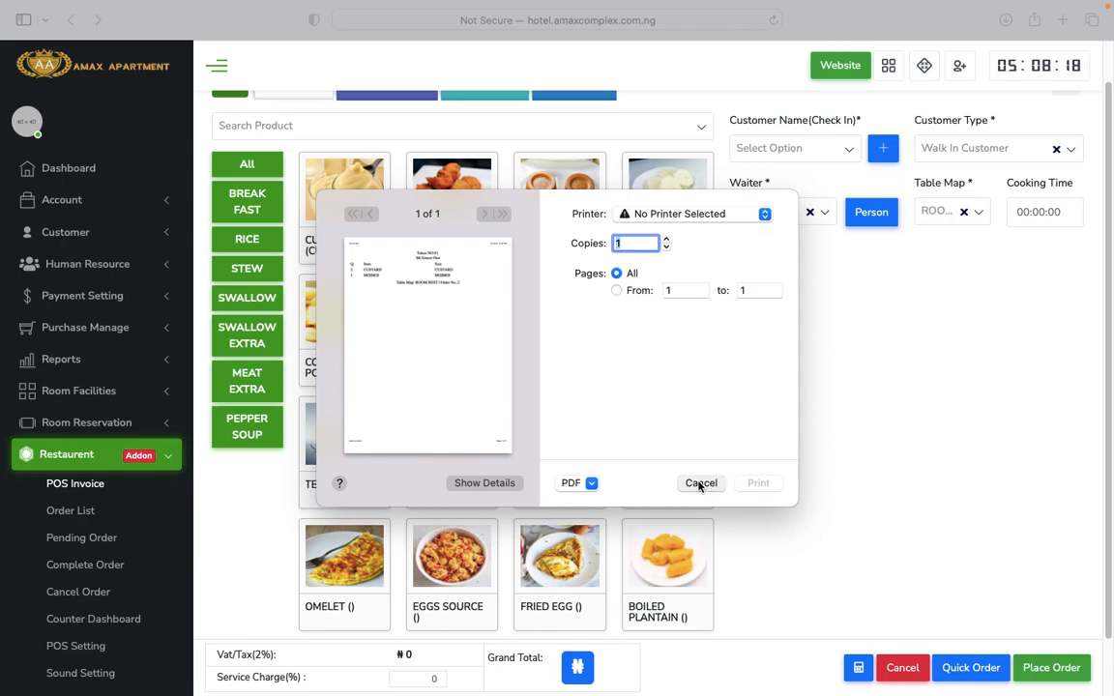
pyautogui.click(701, 483)
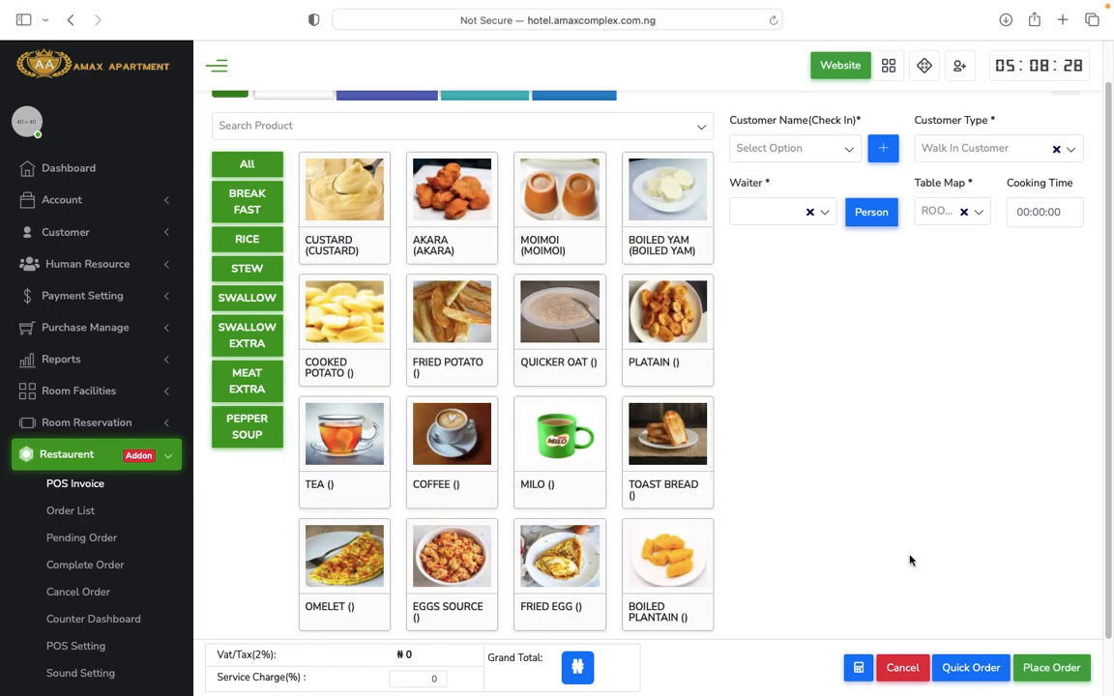
pyautogui.click(74, 513)
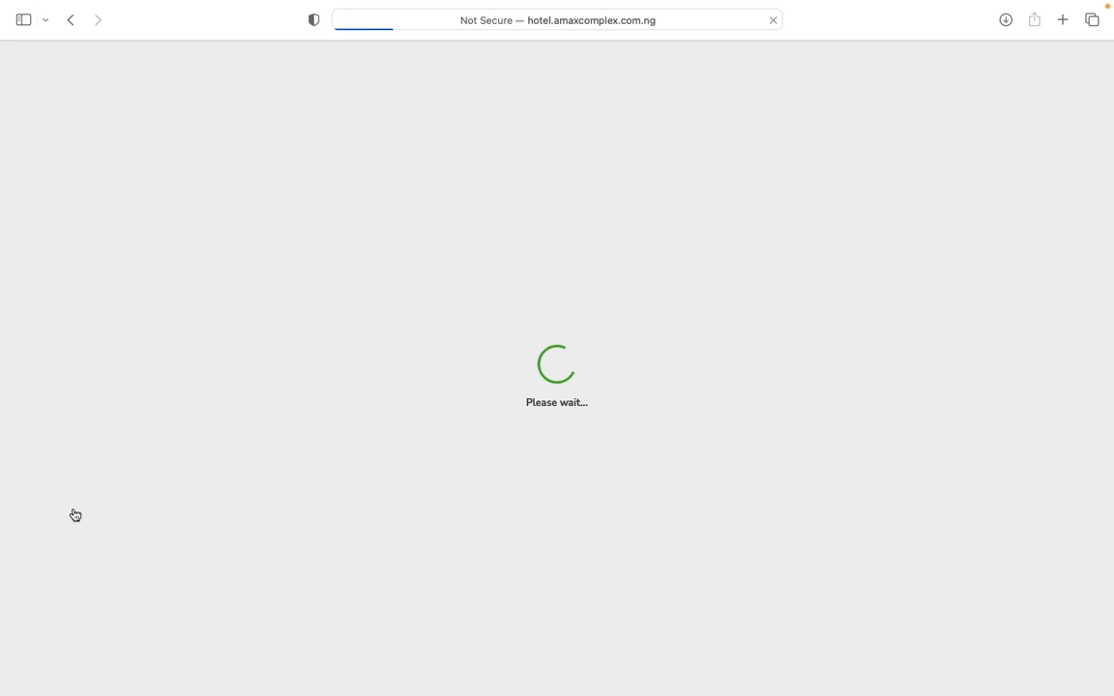
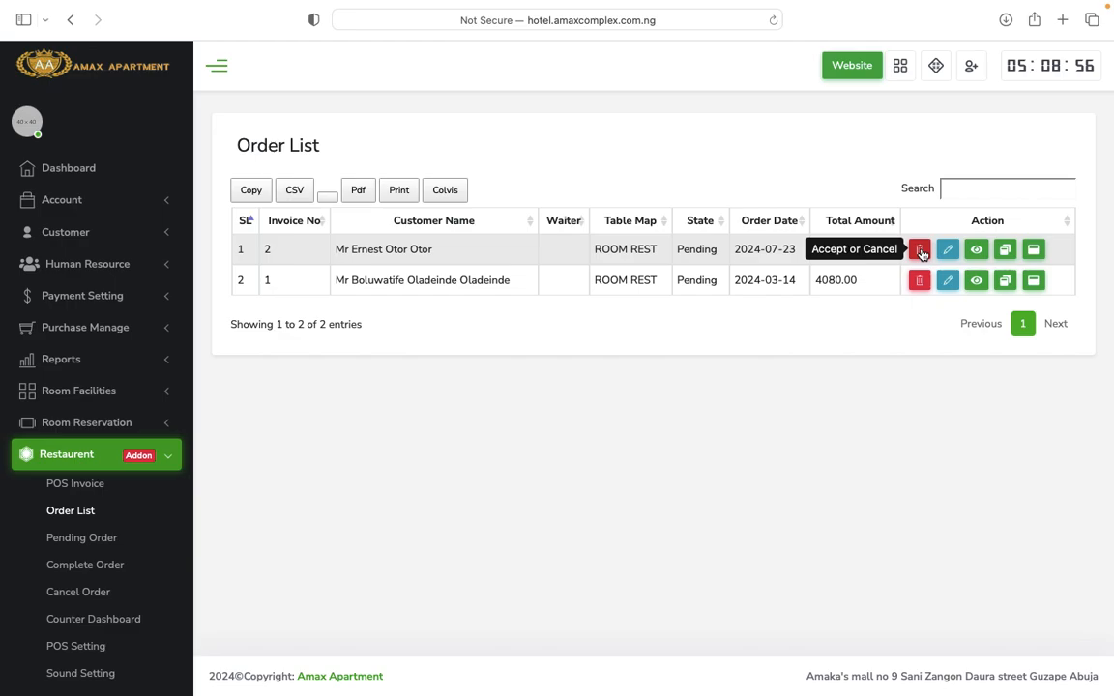
# Accept the pending 6120.00 order dated 2024-07-23 and dismiss the confirmation.
pyautogui.click(921, 251)
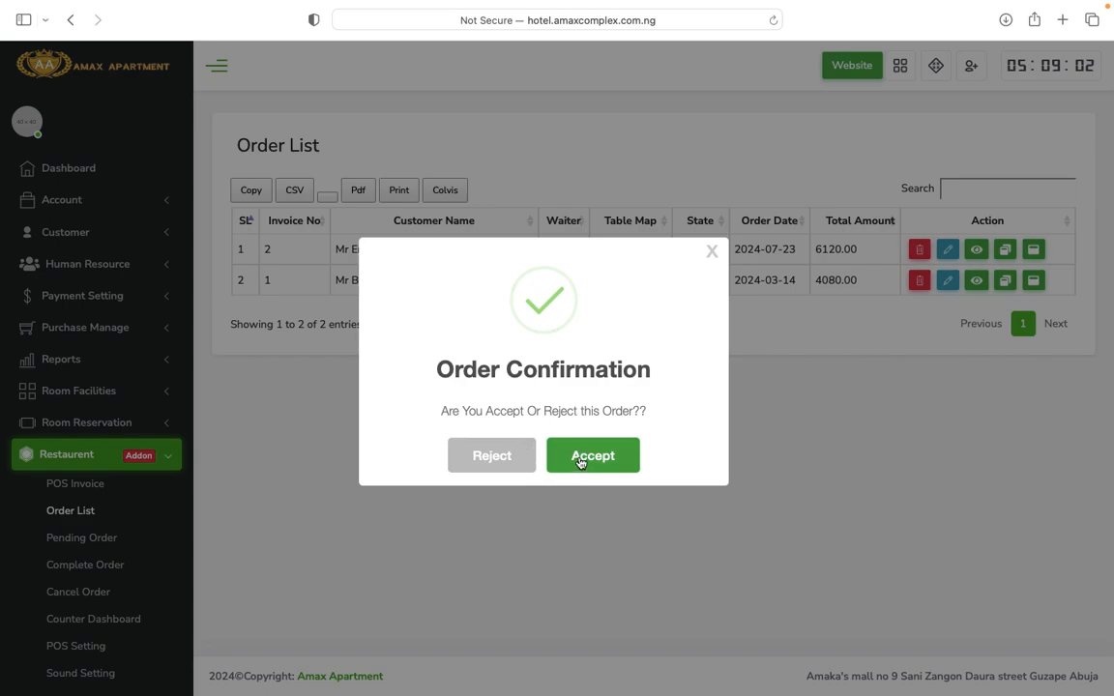
pyautogui.click(589, 458)
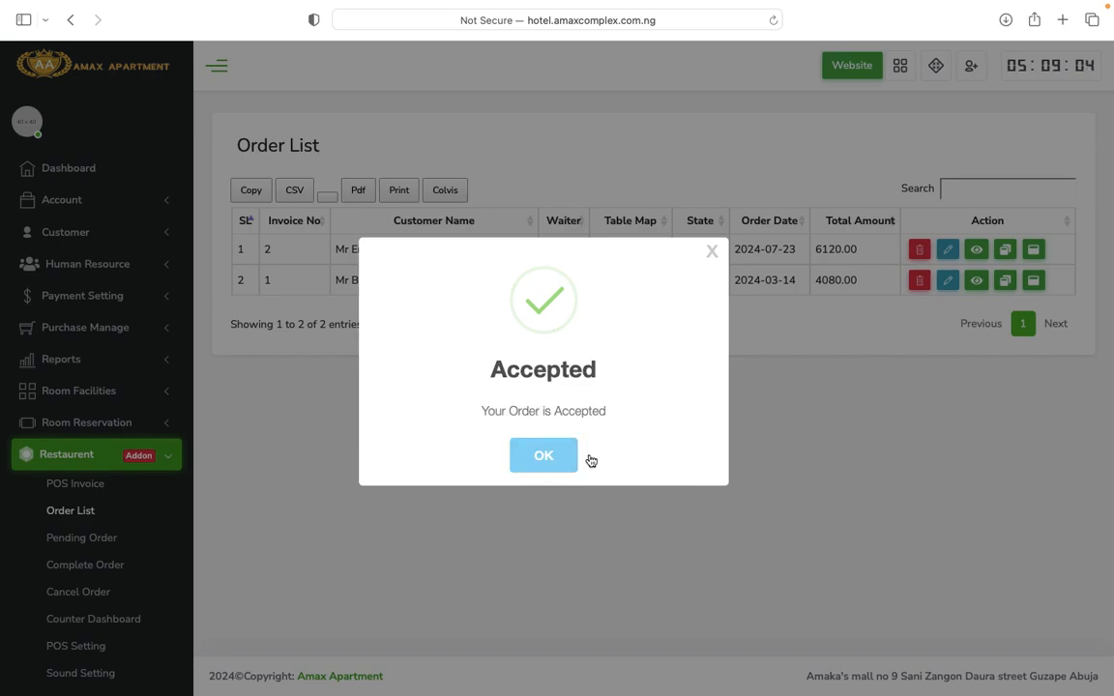
pyautogui.click(551, 457)
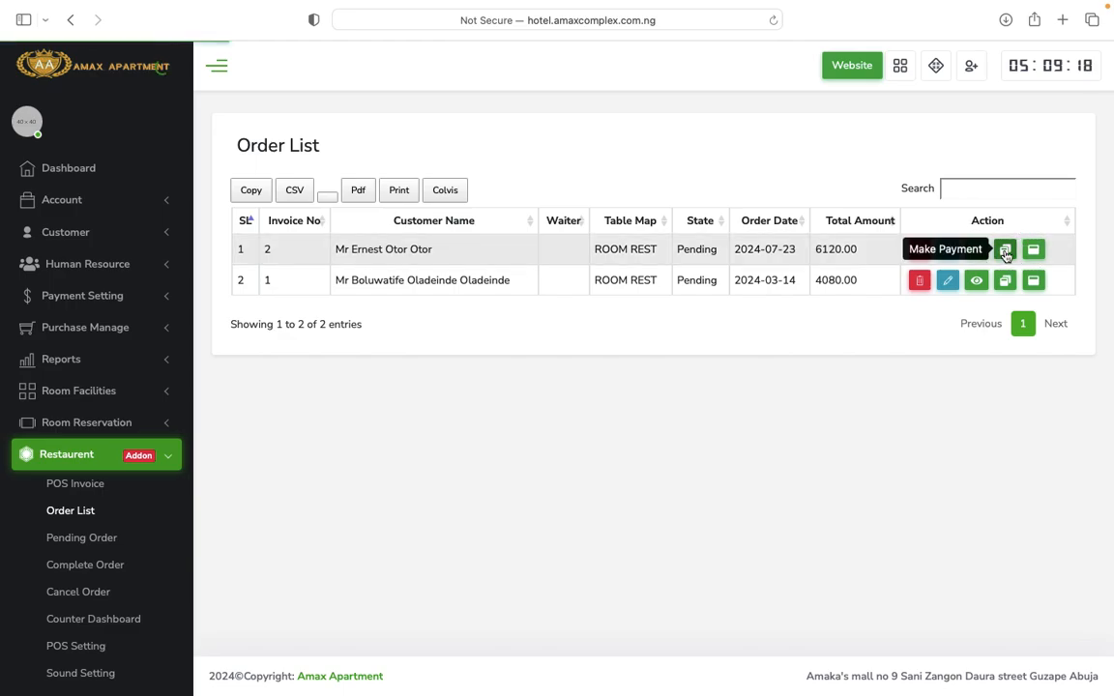
# Start payment for the 6120.00 order and try a 6% discount.
pyautogui.click(1005, 250)
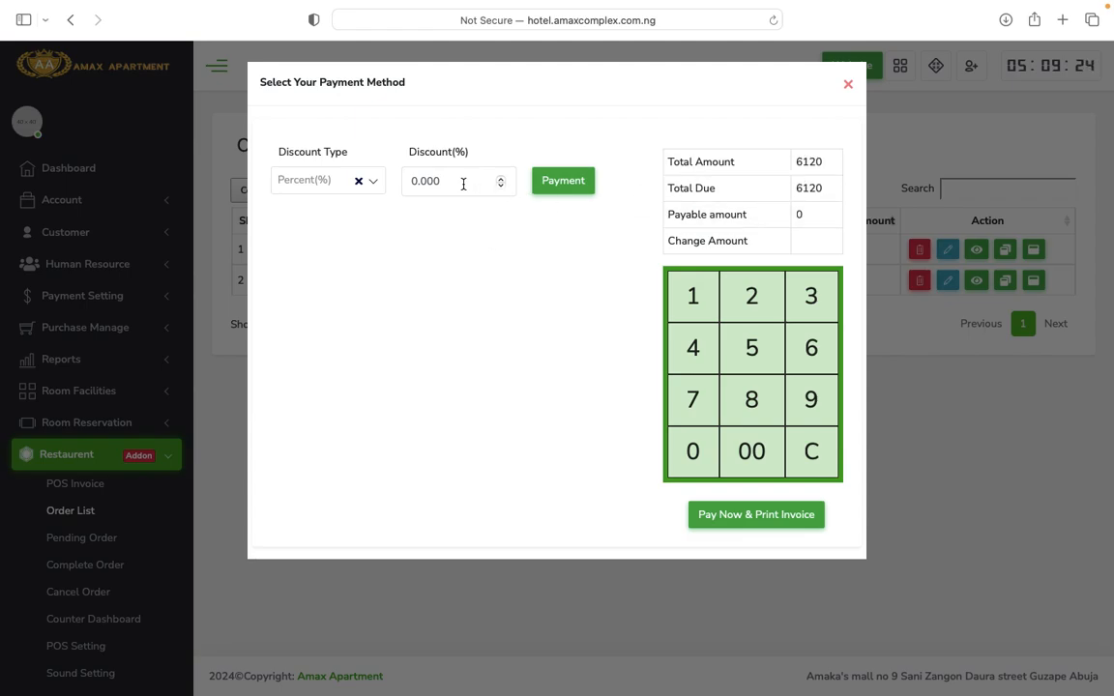
pyautogui.click(463, 184)
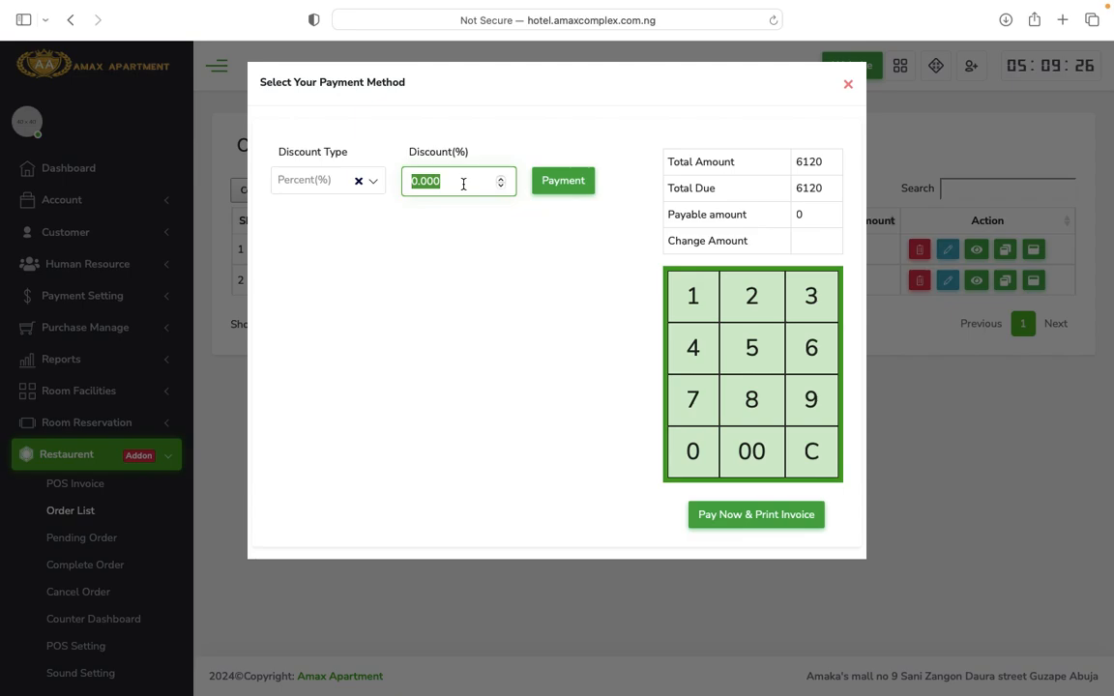
pyautogui.write('6120')
pyautogui.click(573, 181)
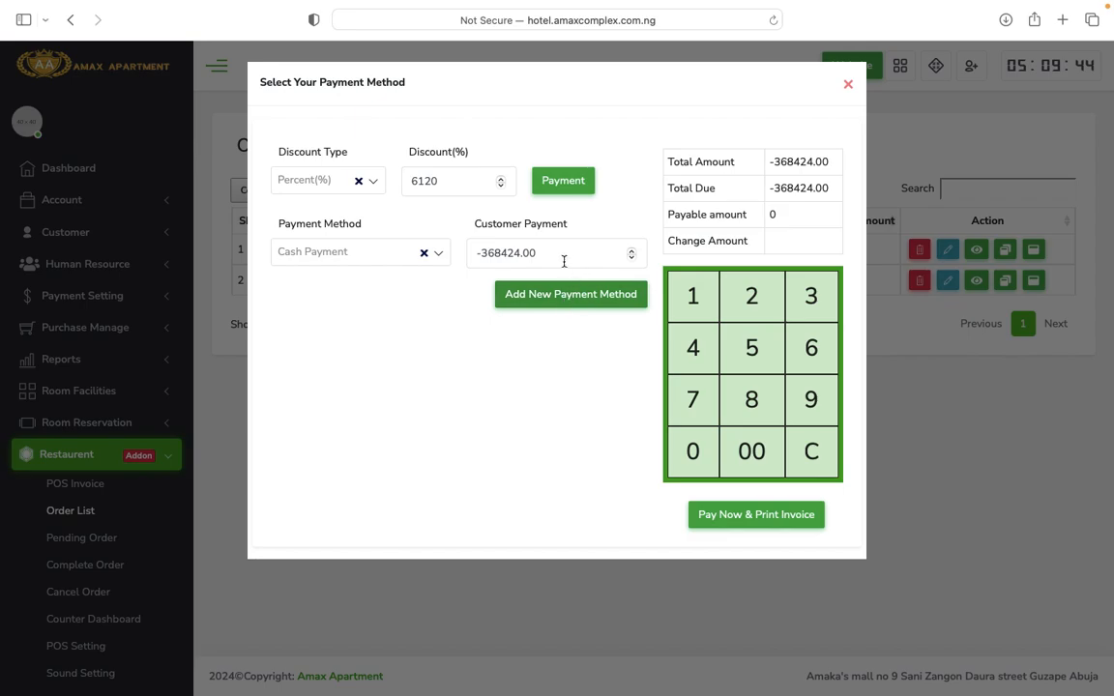
# Choose Cash Payment and clear the discount back to 0, leaving 6120.00 due.
pyautogui.click(385, 255)
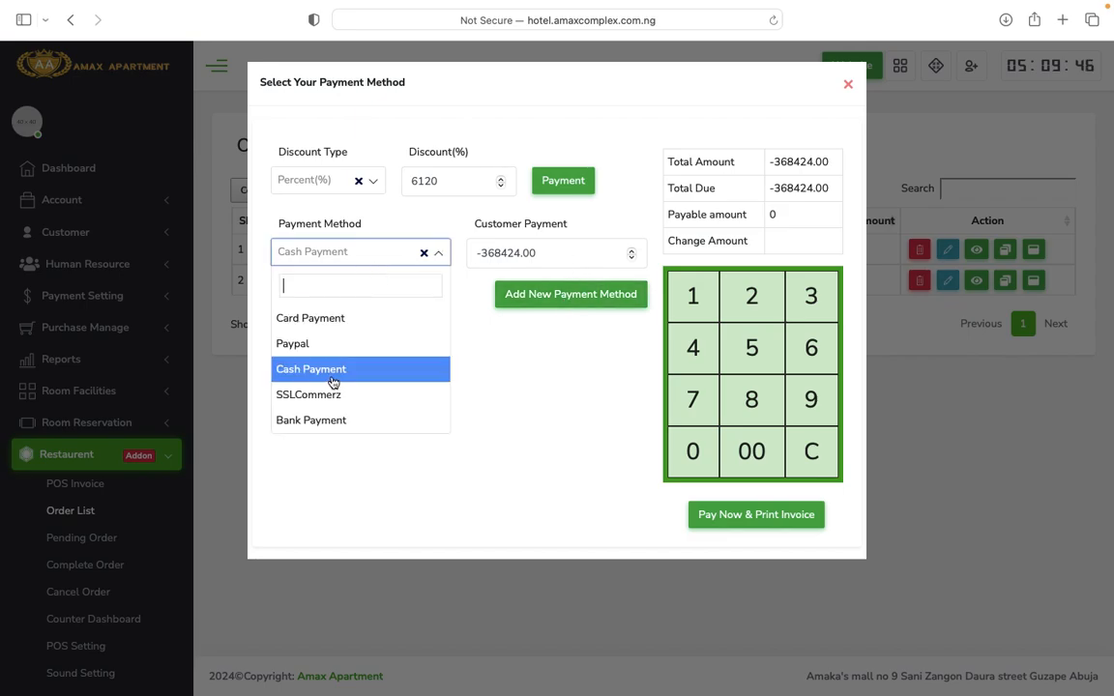
pyautogui.click(331, 371)
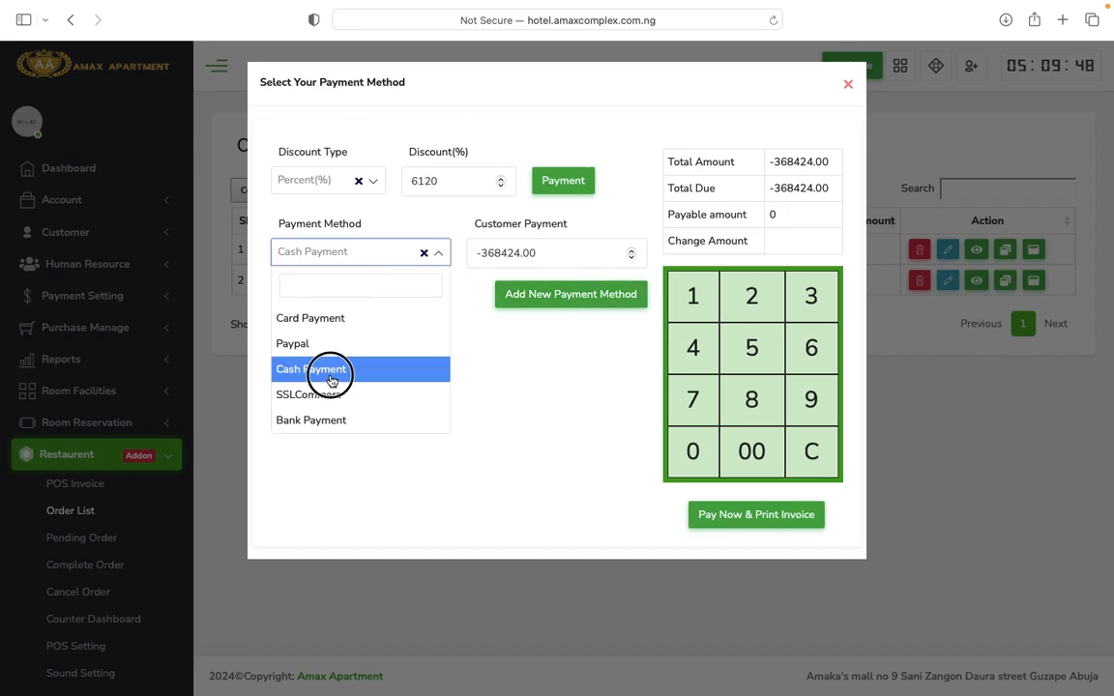
pyautogui.doubleClick(546, 252)
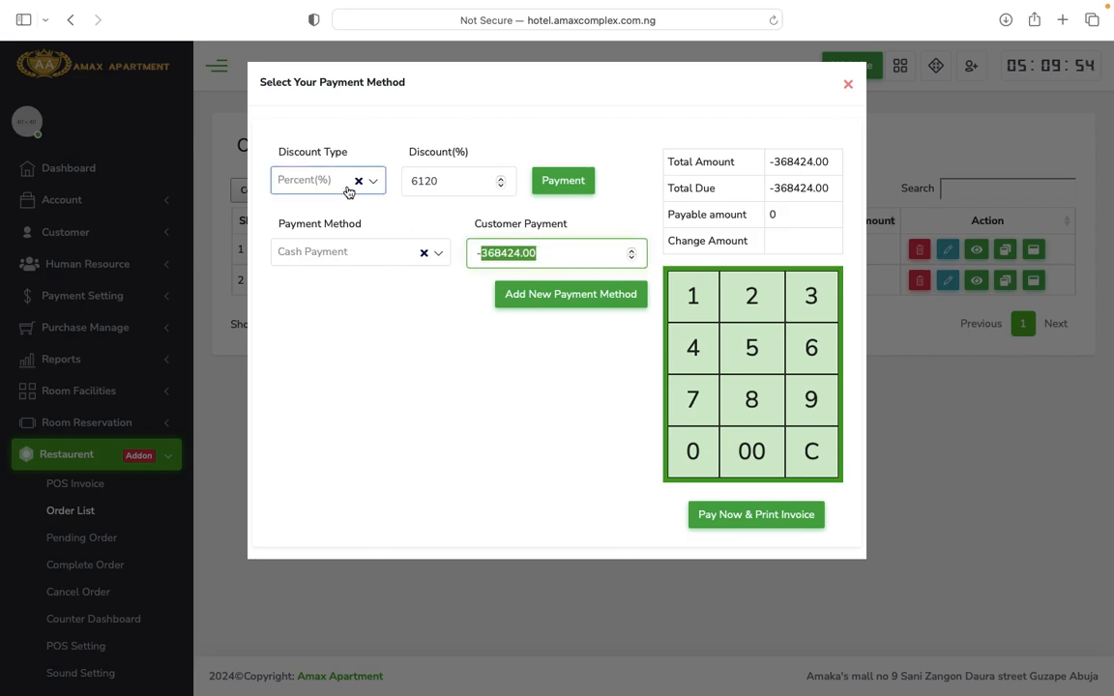
pyautogui.doubleClick(451, 189)
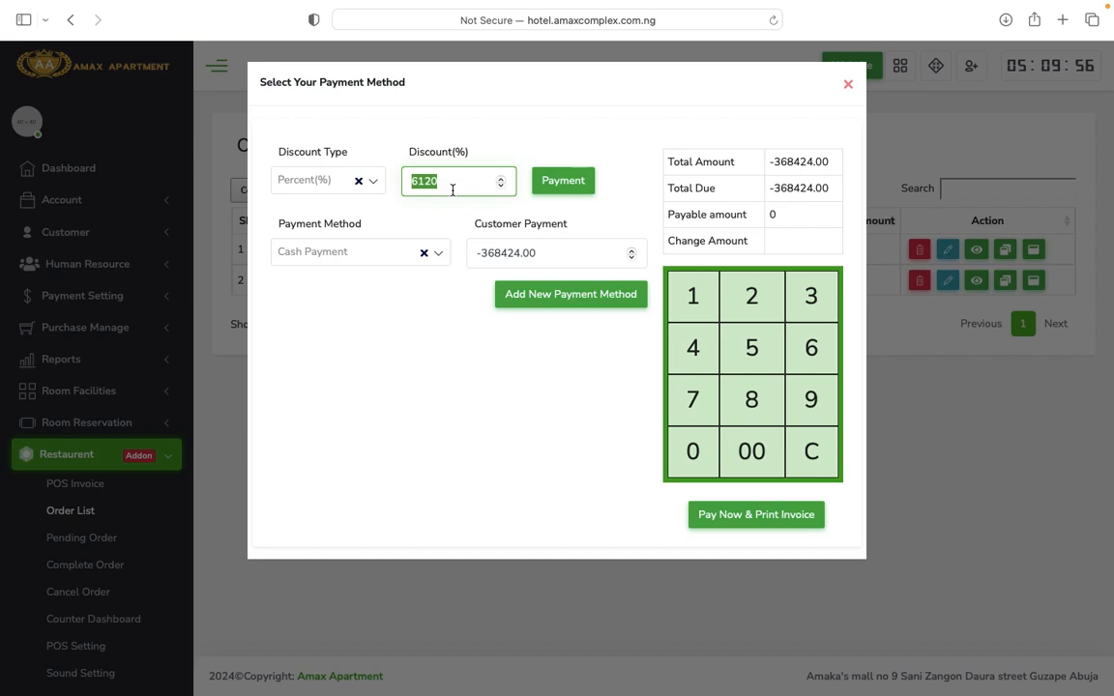
pyautogui.press('BackSpace')
pyautogui.click(554, 262)
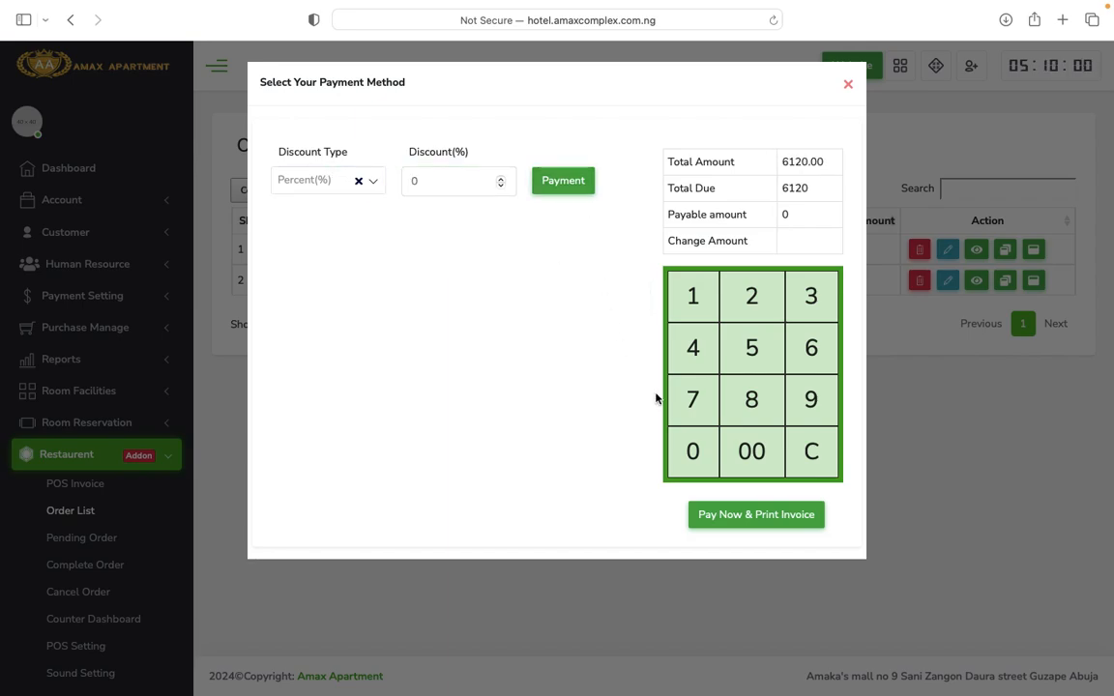
# Reapply the zero discount, then add and remove an extra payment-method row.
pyautogui.click(759, 516)
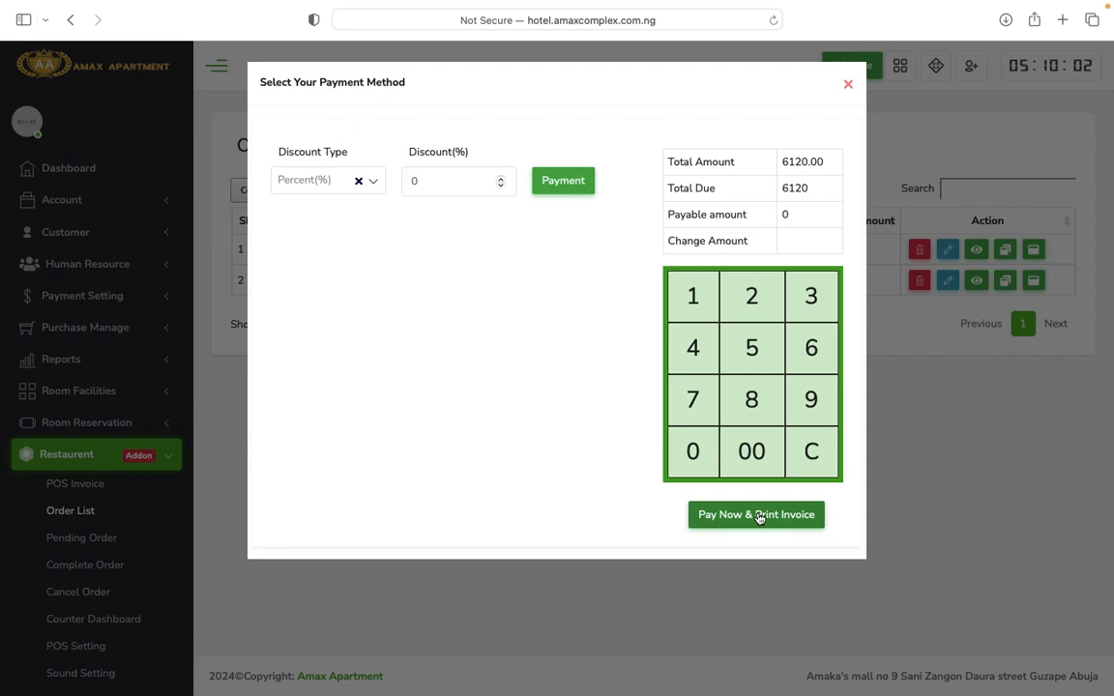
pyautogui.click(583, 196)
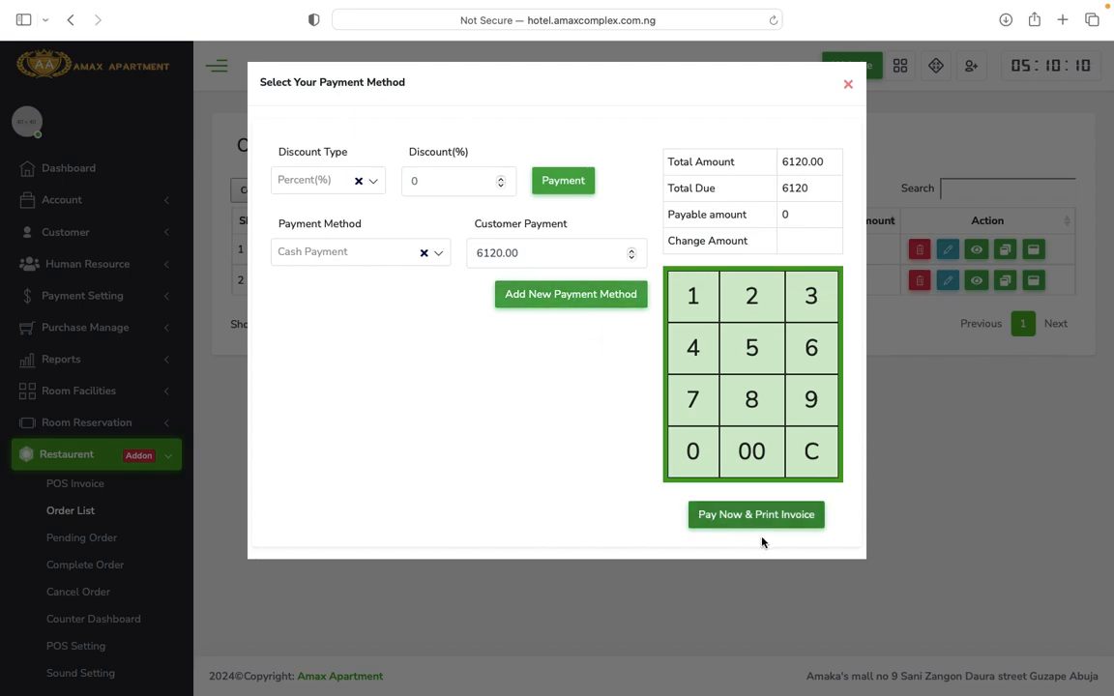
pyautogui.click(740, 517)
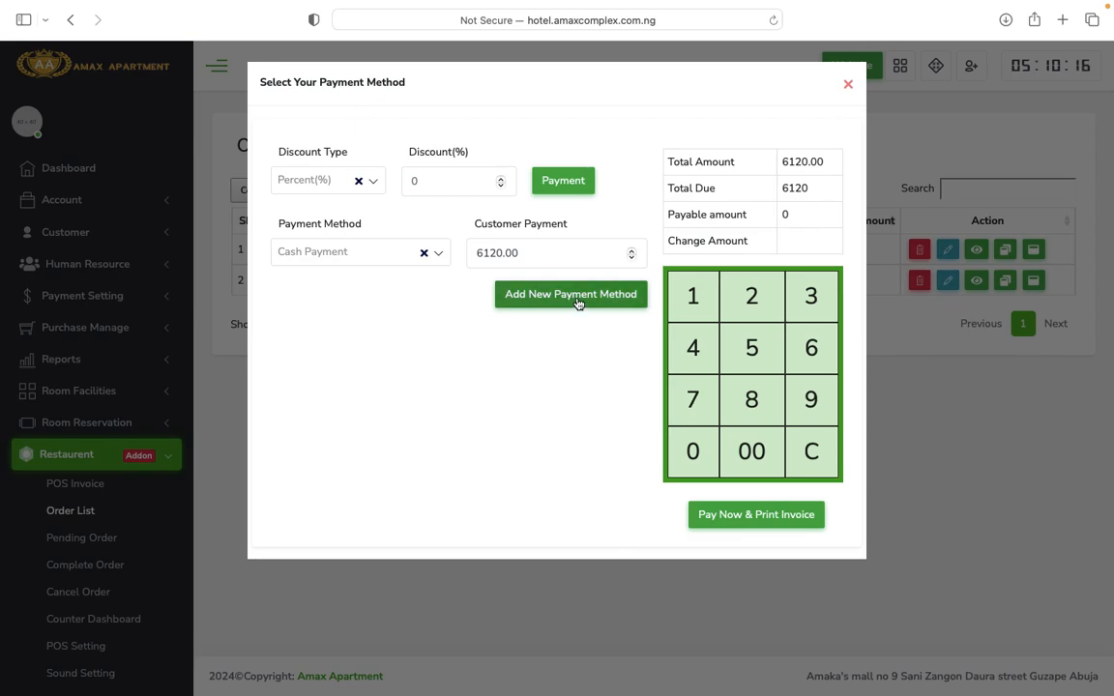
pyautogui.click(577, 298)
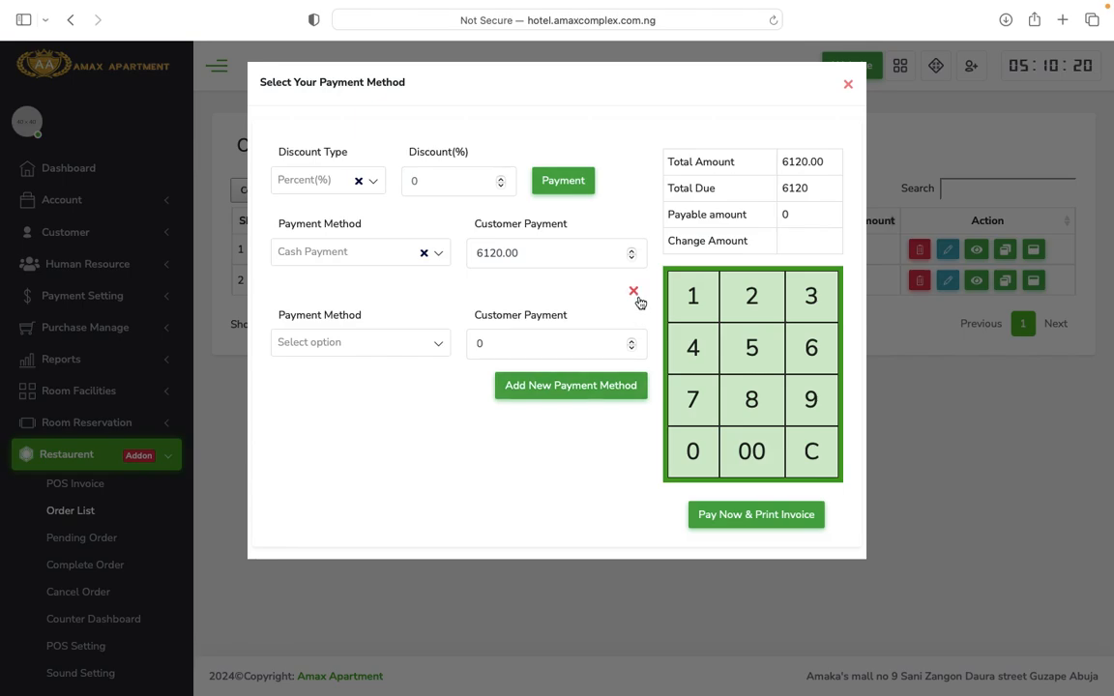
pyautogui.click(634, 293)
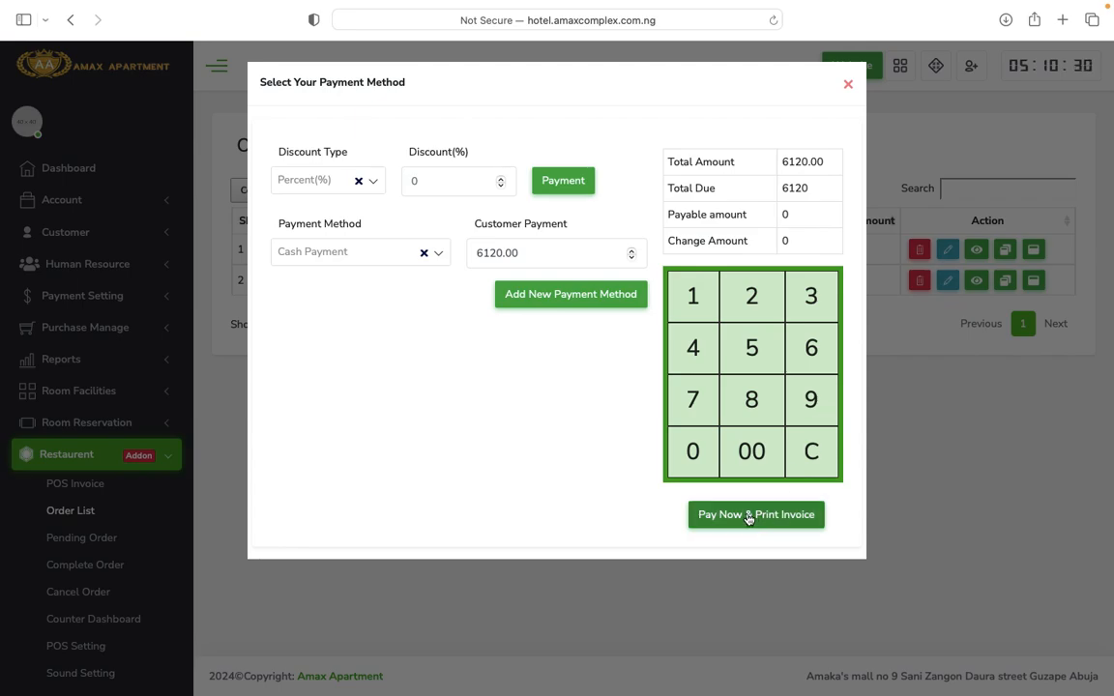
# Pay 6120.00 in cash with Pay Now & Print Invoice, then close the payment window.
pyautogui.click(747, 517)
pyautogui.click(565, 189)
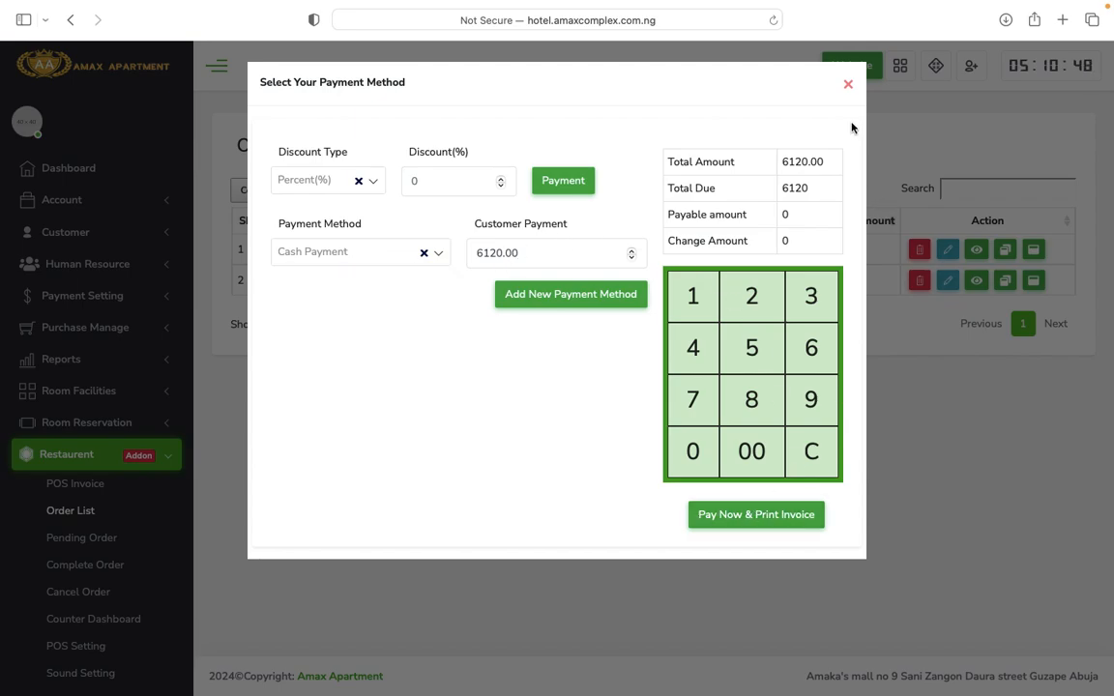
pyautogui.click(849, 86)
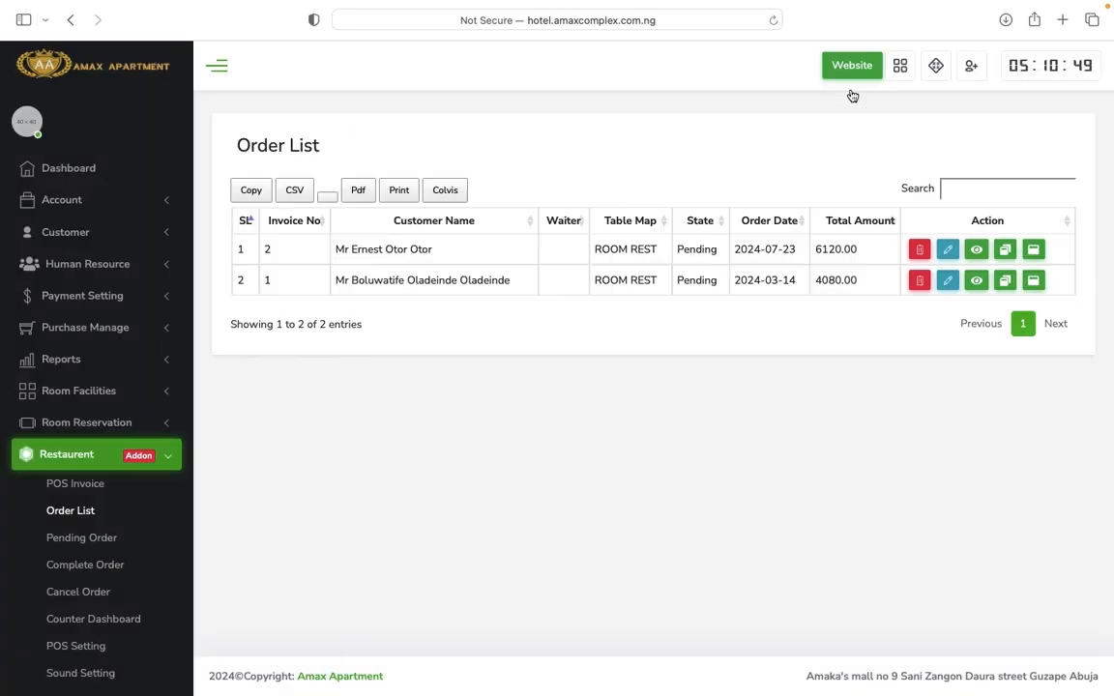
# Save the 6120.00 order's POS invoice with Save as PDF, then view the Pending Order list.
pyautogui.click(1033, 252)
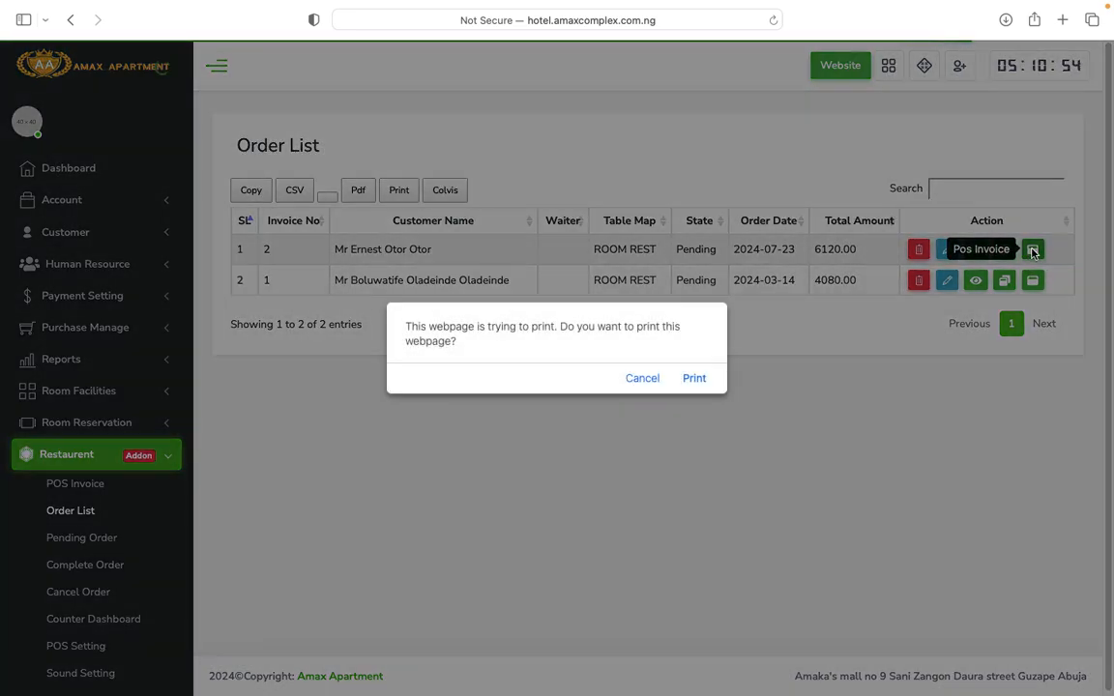
pyautogui.click(696, 379)
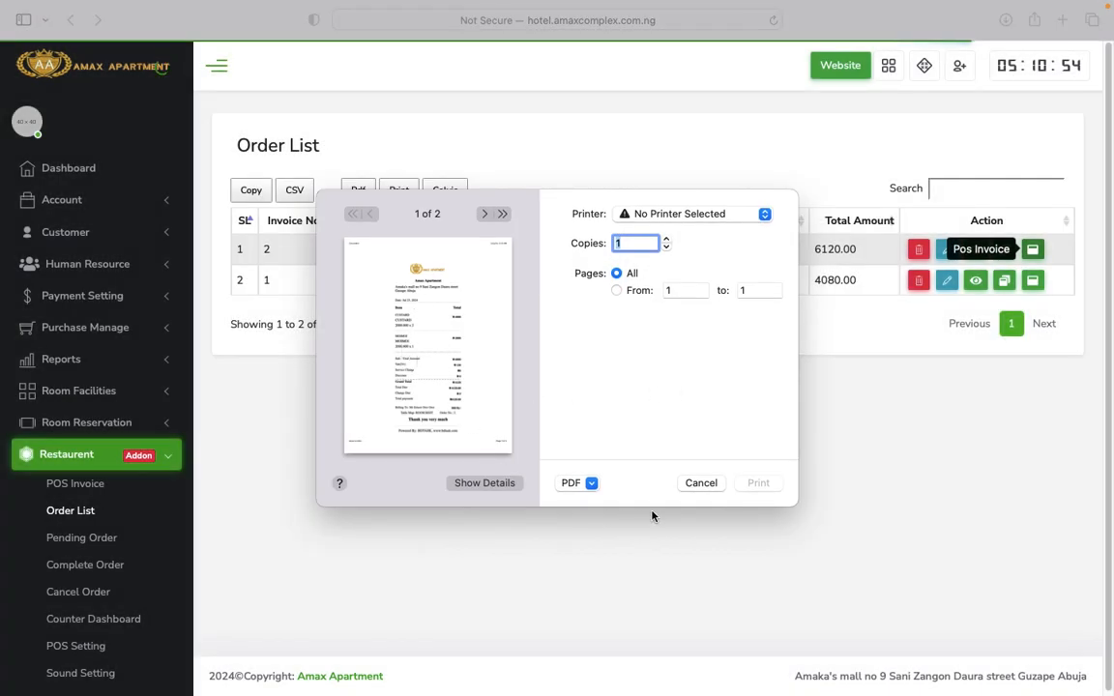
pyautogui.click(592, 485)
pyautogui.click(590, 520)
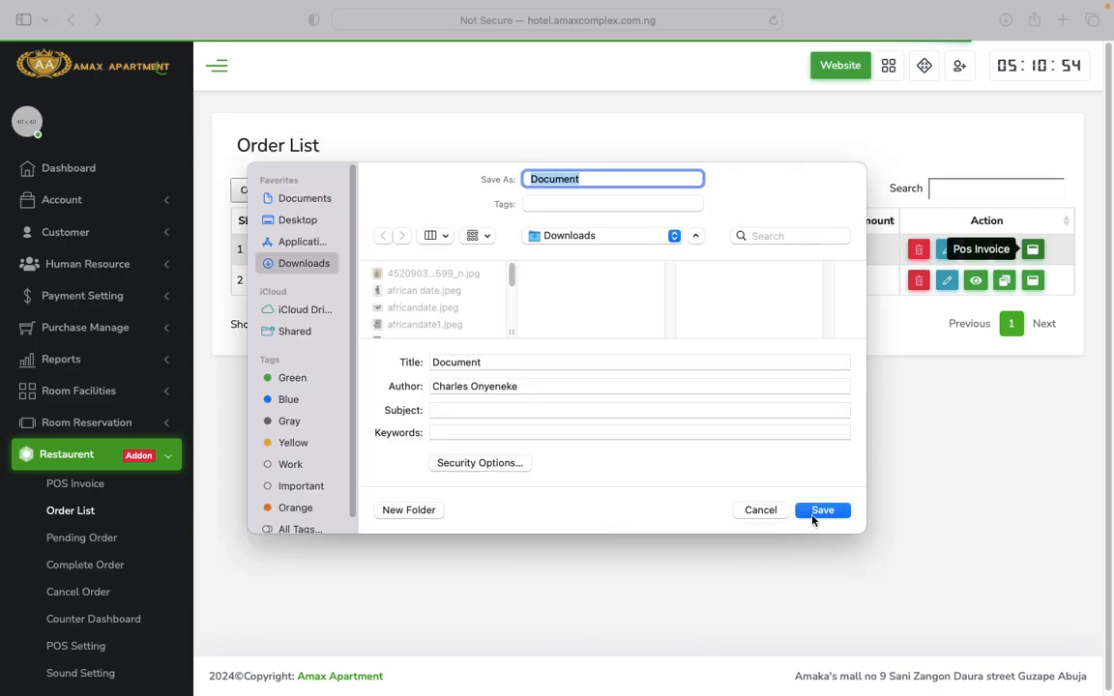
pyautogui.click(824, 511)
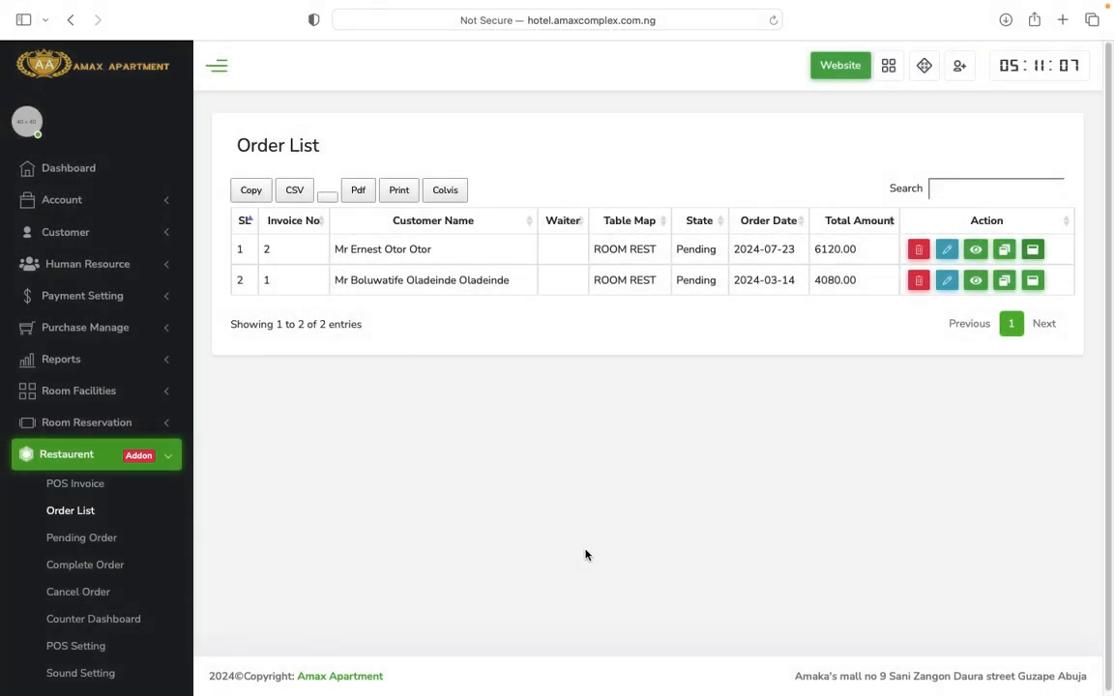
pyautogui.click(100, 539)
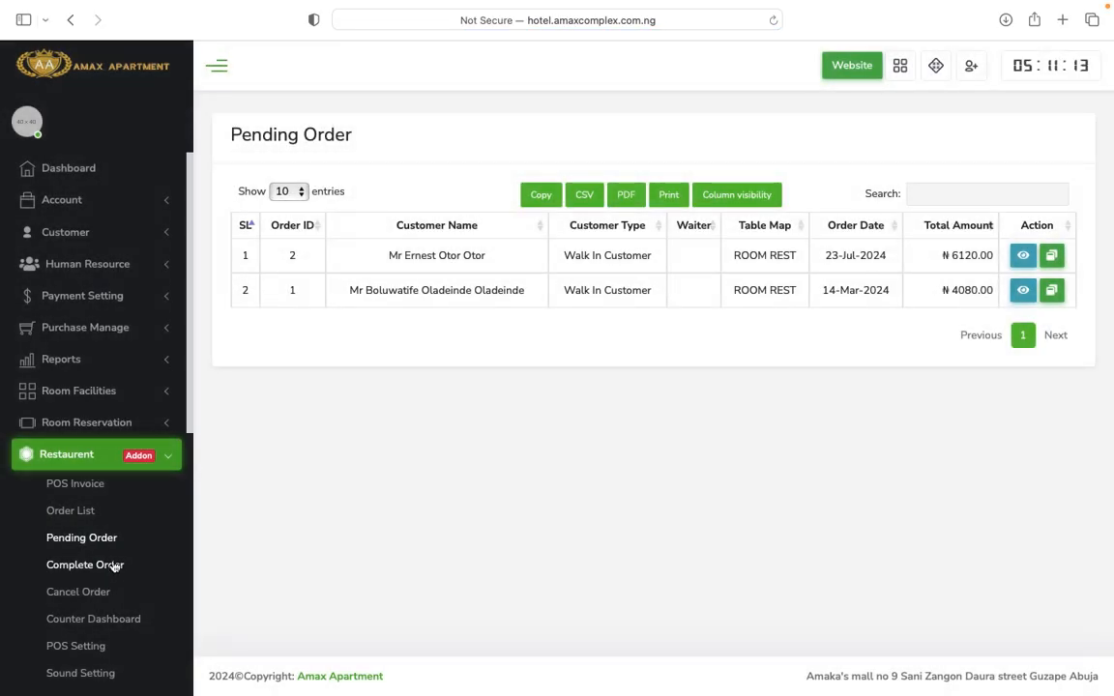
# Check the empty Complete Order list, then open Restaurant > Manage Category > Category List.
pyautogui.click(91, 573)
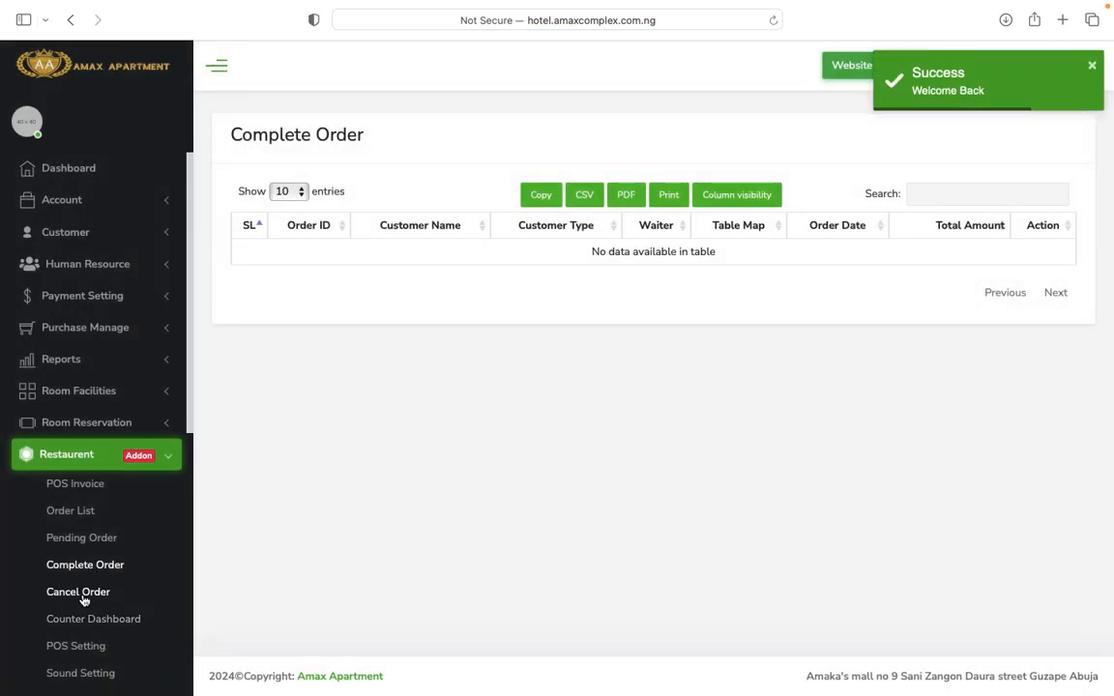
pyautogui.scroll(-1, 119, 596)
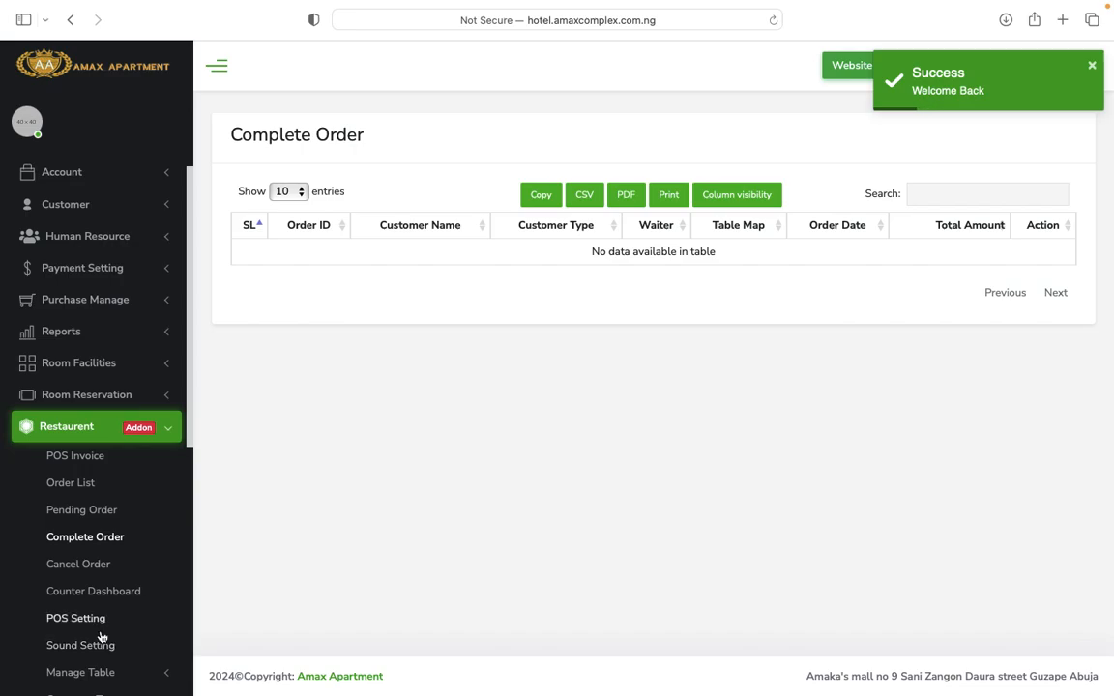
pyautogui.scroll(-2, 111, 619)
pyautogui.scroll(-2, 116, 667)
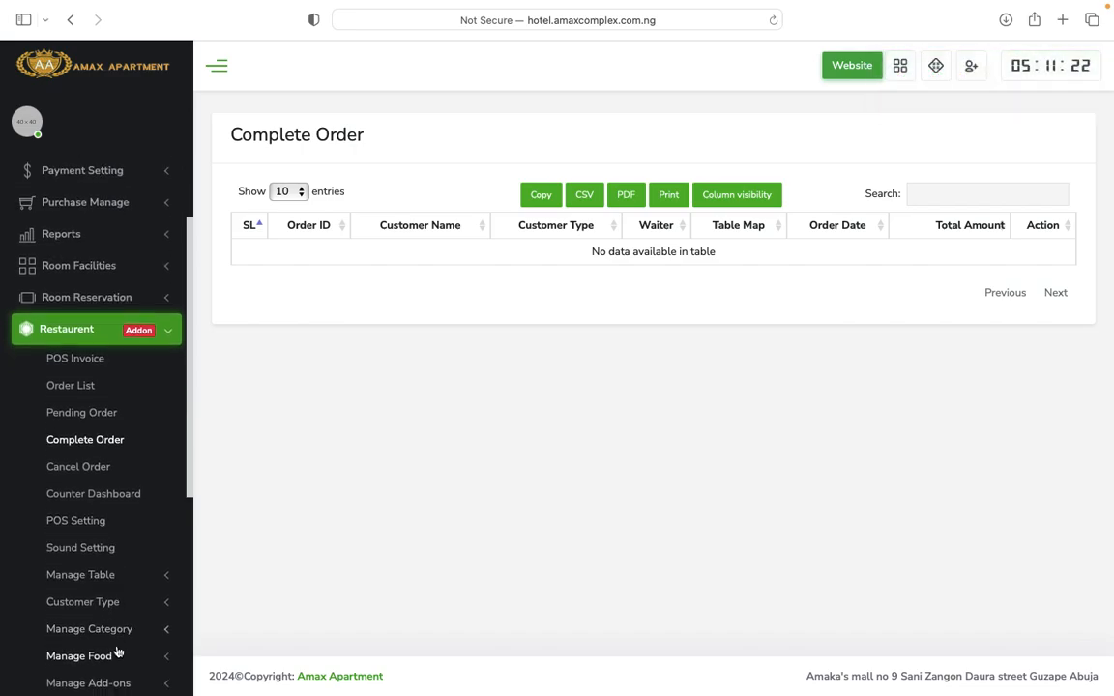
pyautogui.scroll(-4, 116, 657)
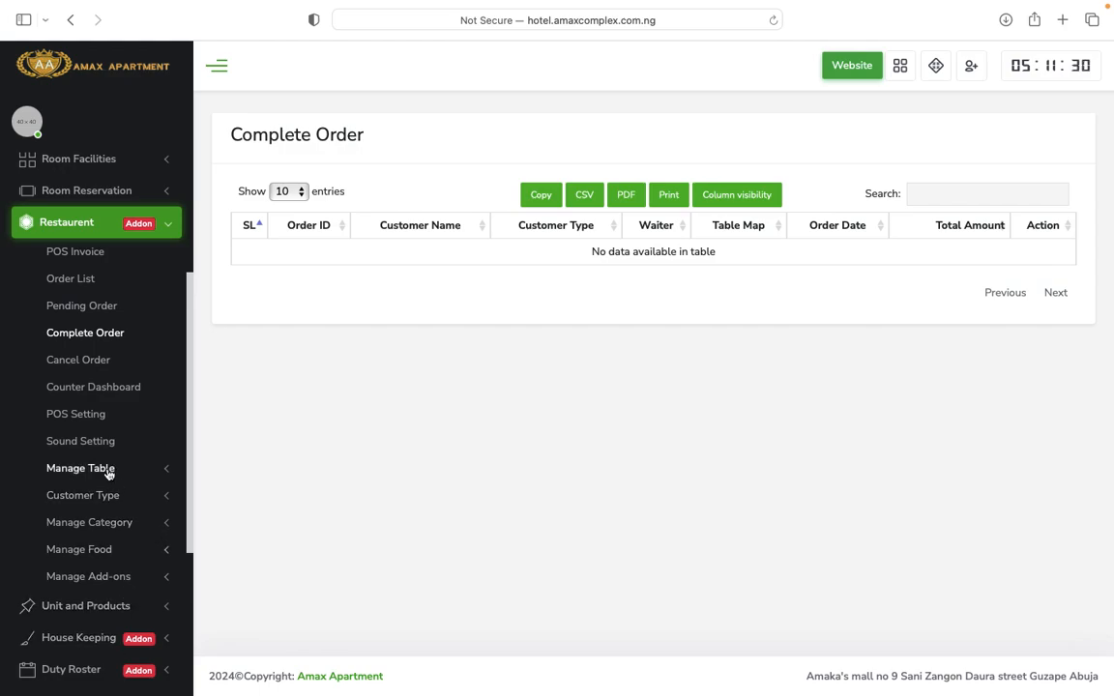
pyautogui.click(143, 526)
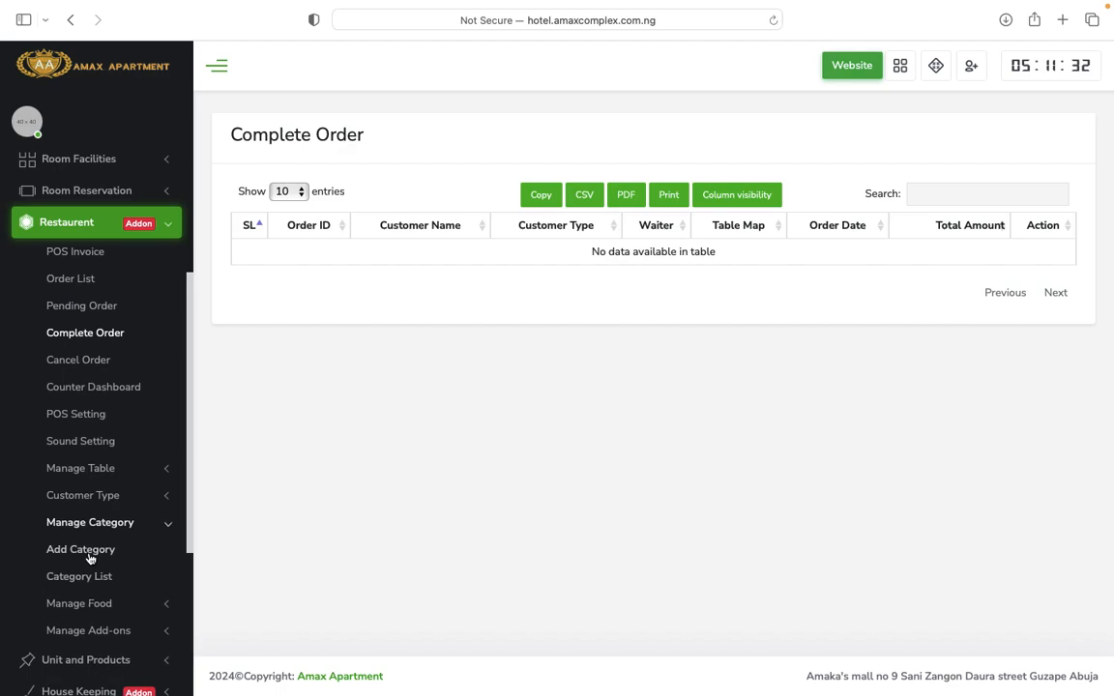
pyautogui.click(86, 579)
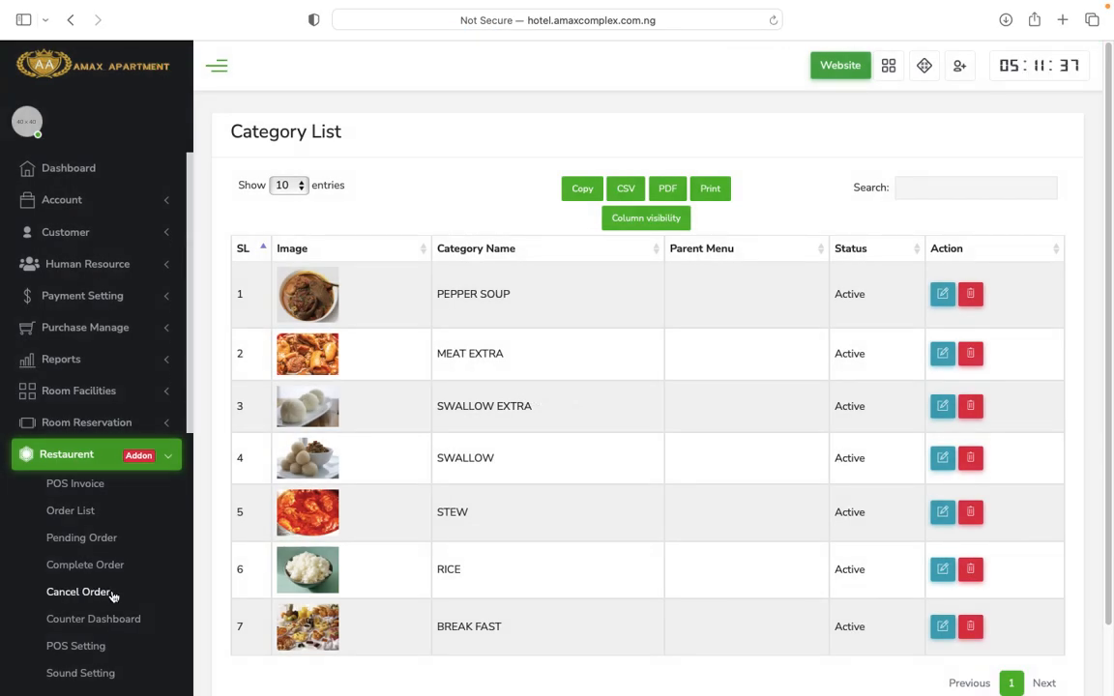
# Scroll through the seven food categories and open Manage Food > Food List.
pyautogui.scroll(-2, 375, 496)
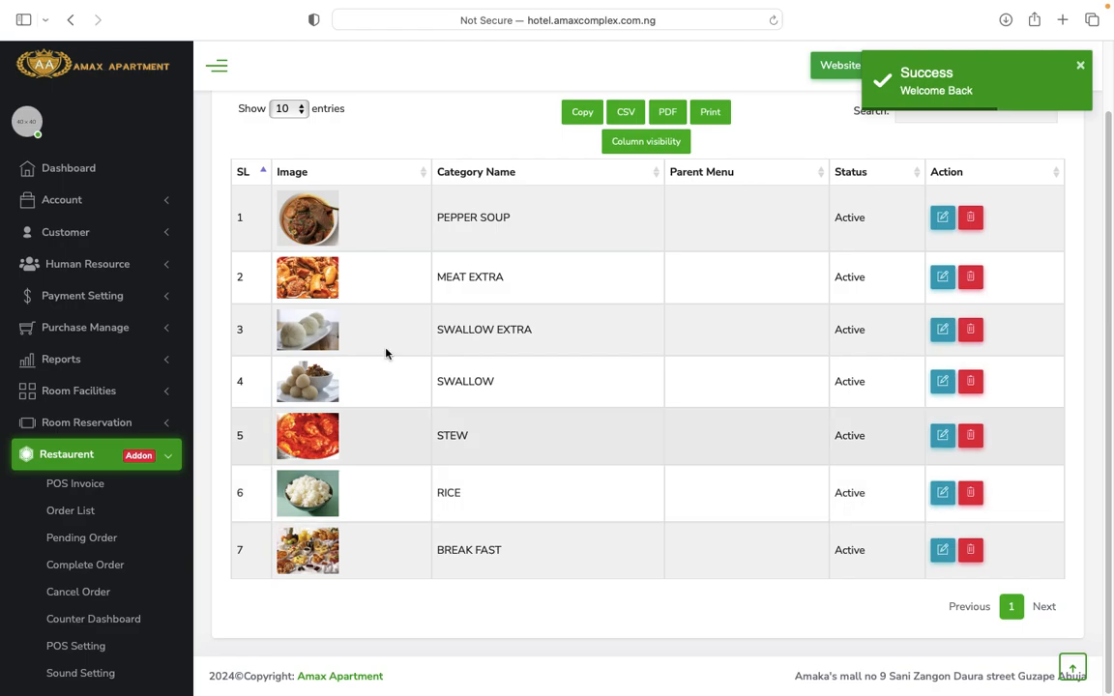
pyautogui.scroll(-10, 155, 569)
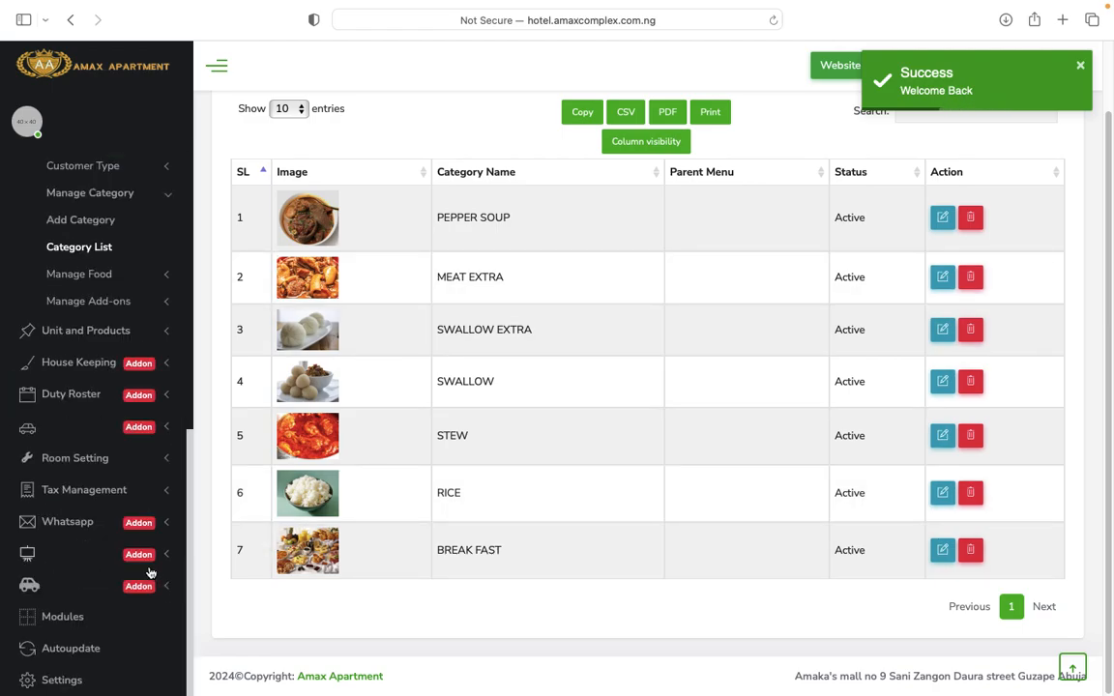
pyautogui.click(112, 280)
pyautogui.click(72, 275)
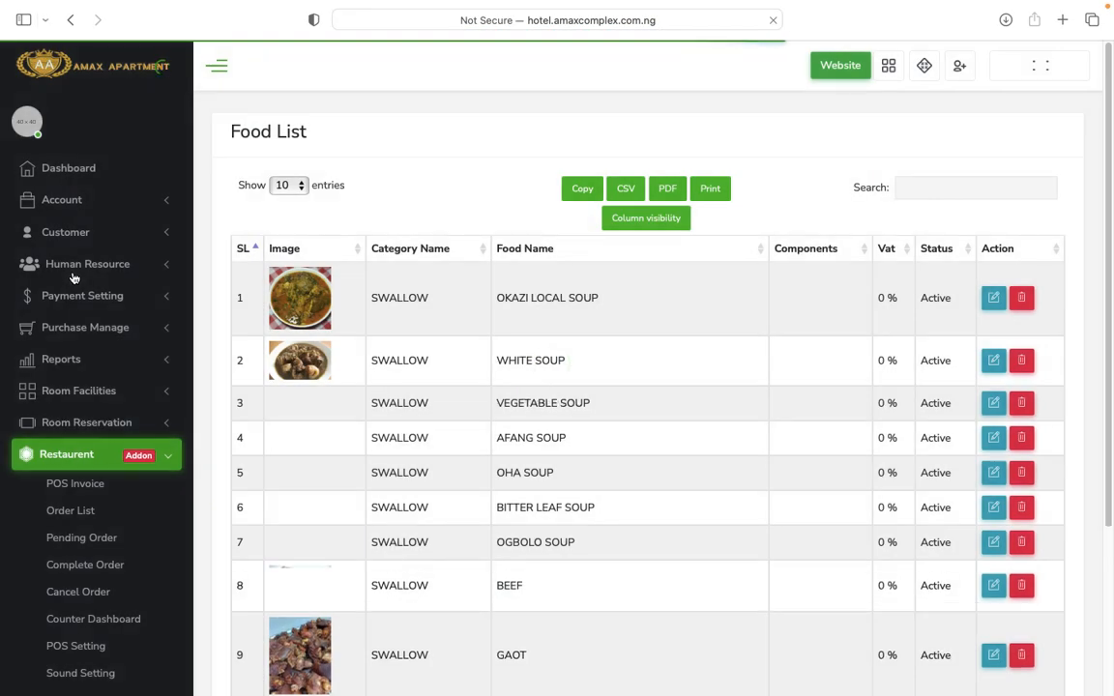
# Scroll the swallow foods from OKAZI LOCAL SOUP to EBA and expand Unit and Products.
pyautogui.scroll(-3, 587, 442)
pyautogui.scroll(-2, 638, 469)
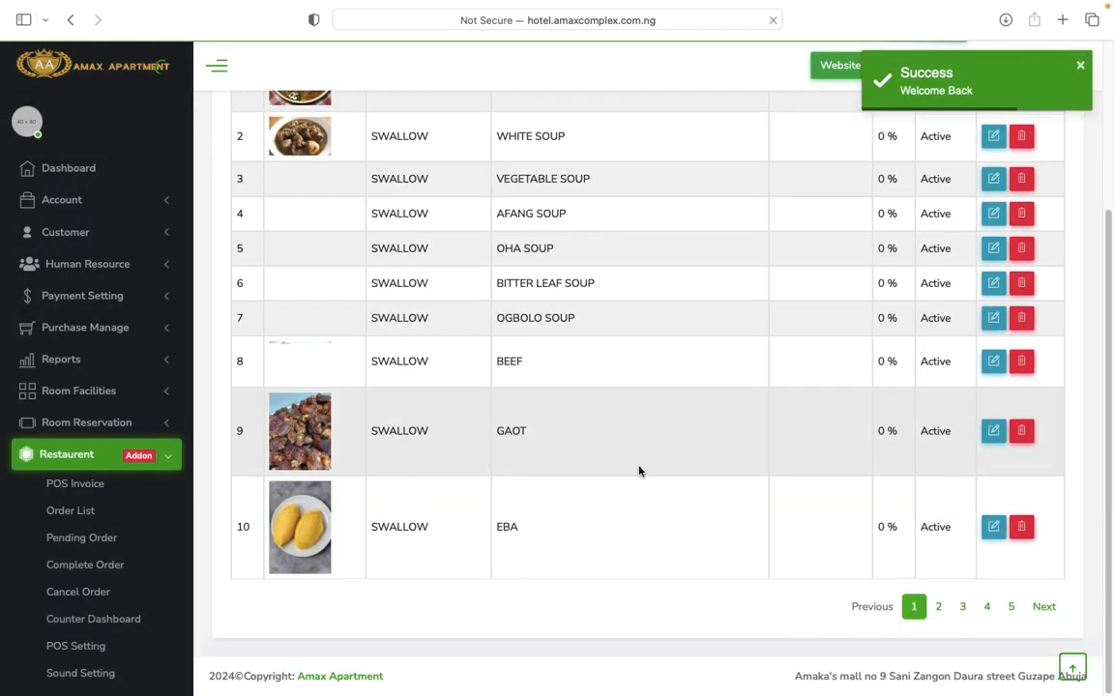
pyautogui.scroll(5, 638, 469)
pyautogui.scroll(-5, 639, 471)
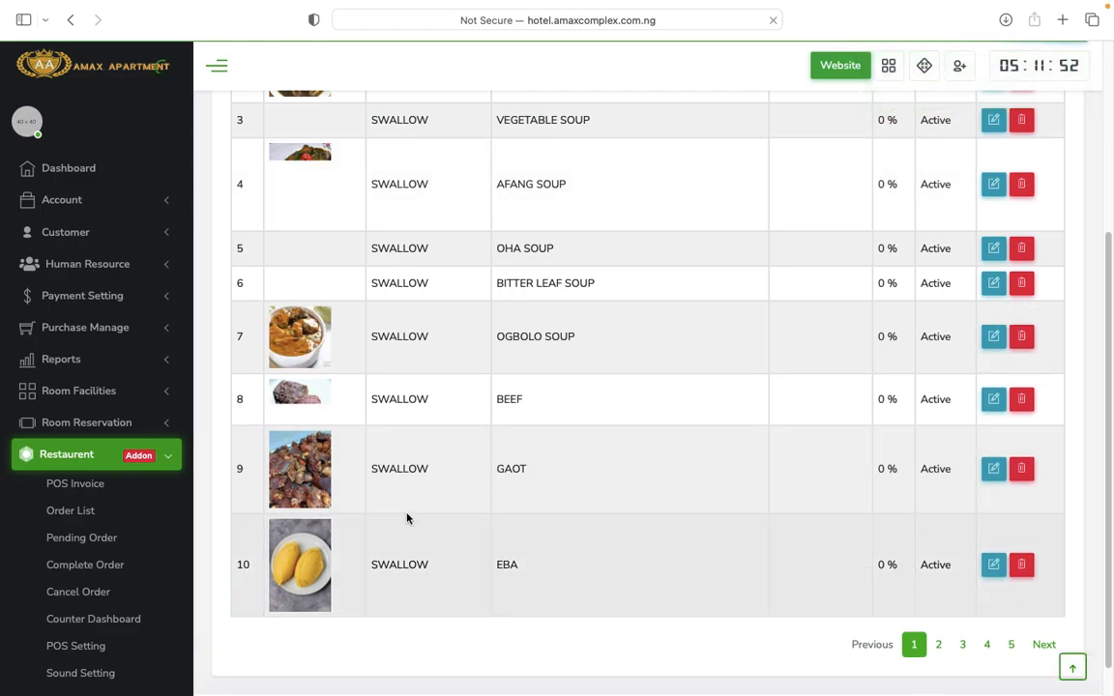
pyautogui.scroll(-5, 192, 538)
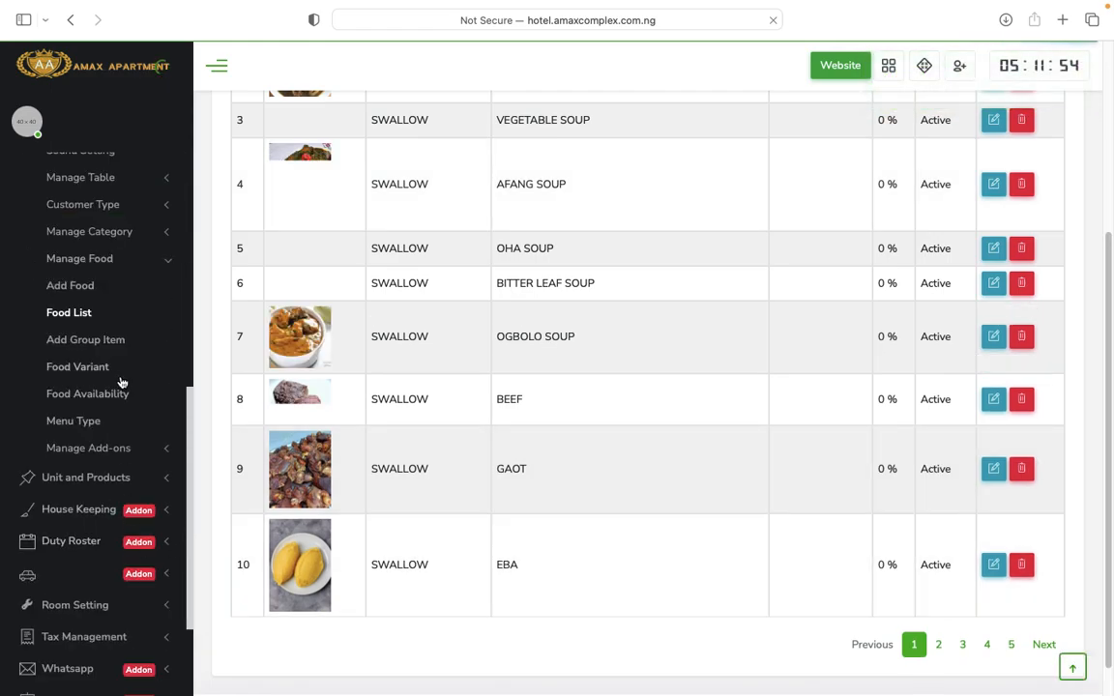
pyautogui.click(123, 478)
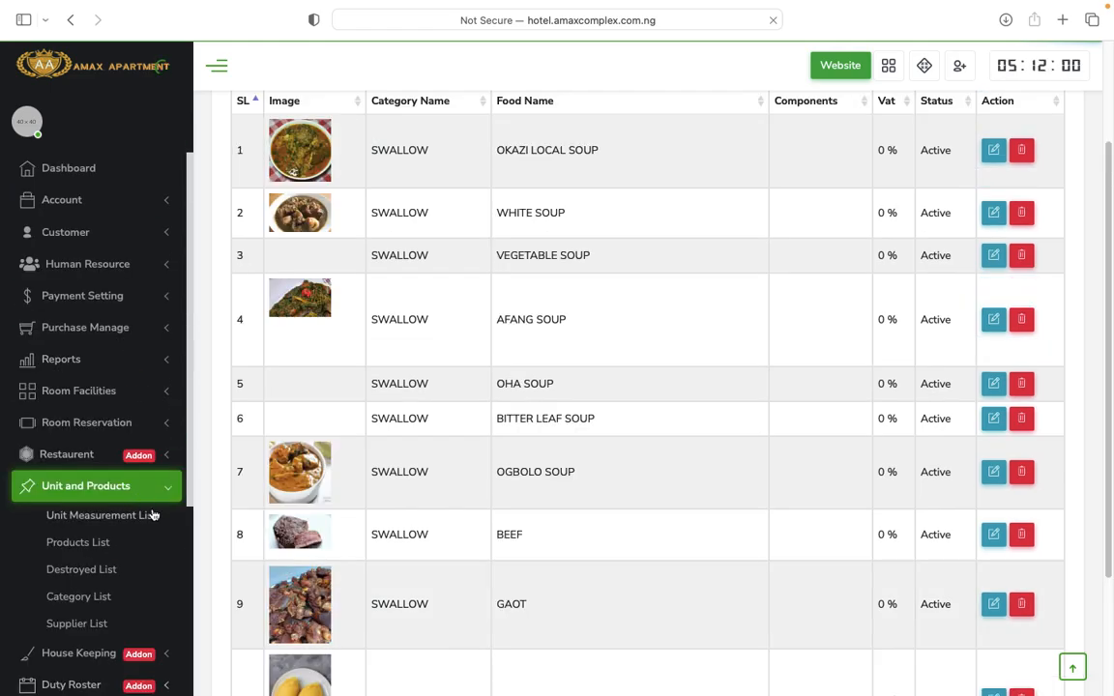
# Open the empty Products List and start a new product with unit Kilogram in Beauty Items.
pyautogui.click(70, 546)
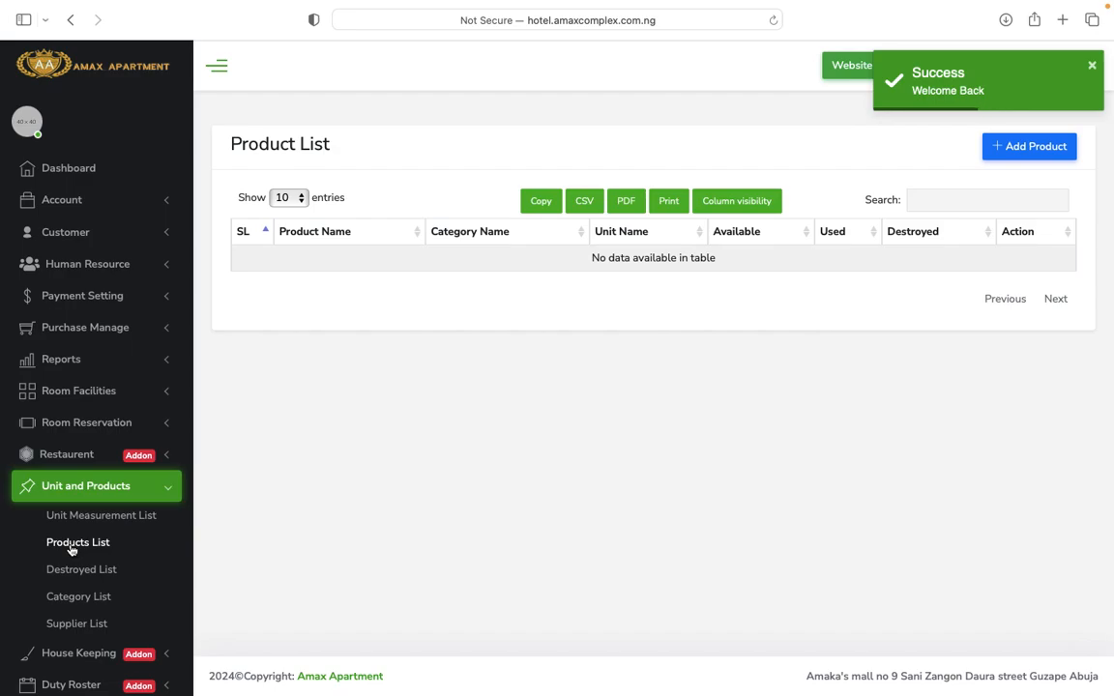
pyautogui.click(1037, 149)
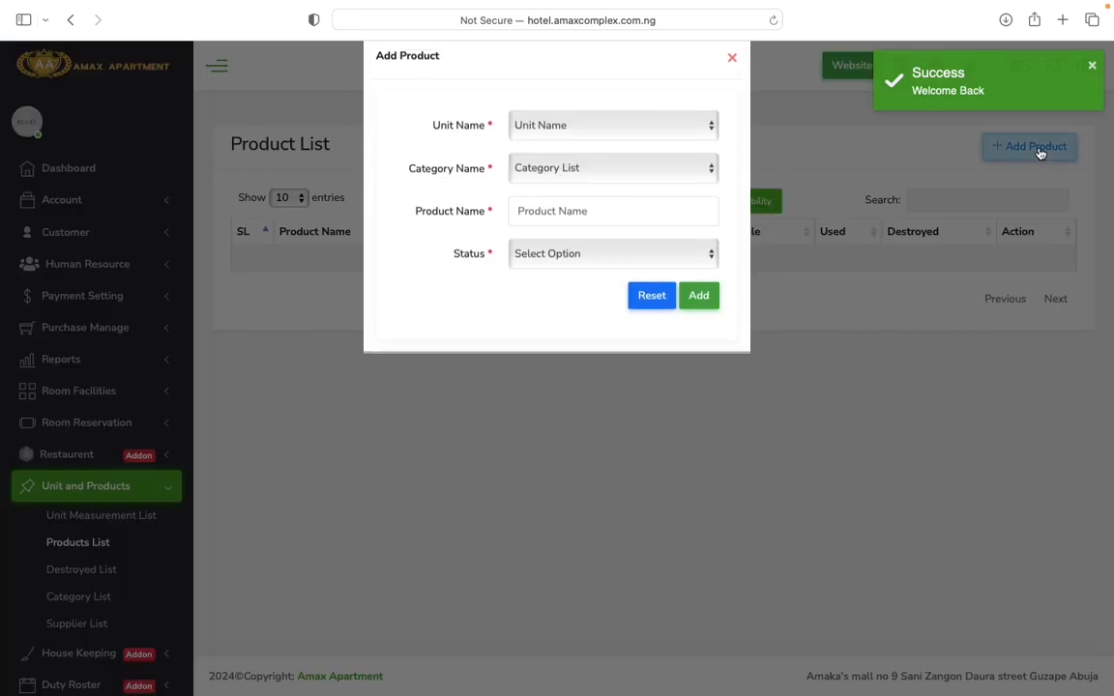
pyautogui.click(634, 154)
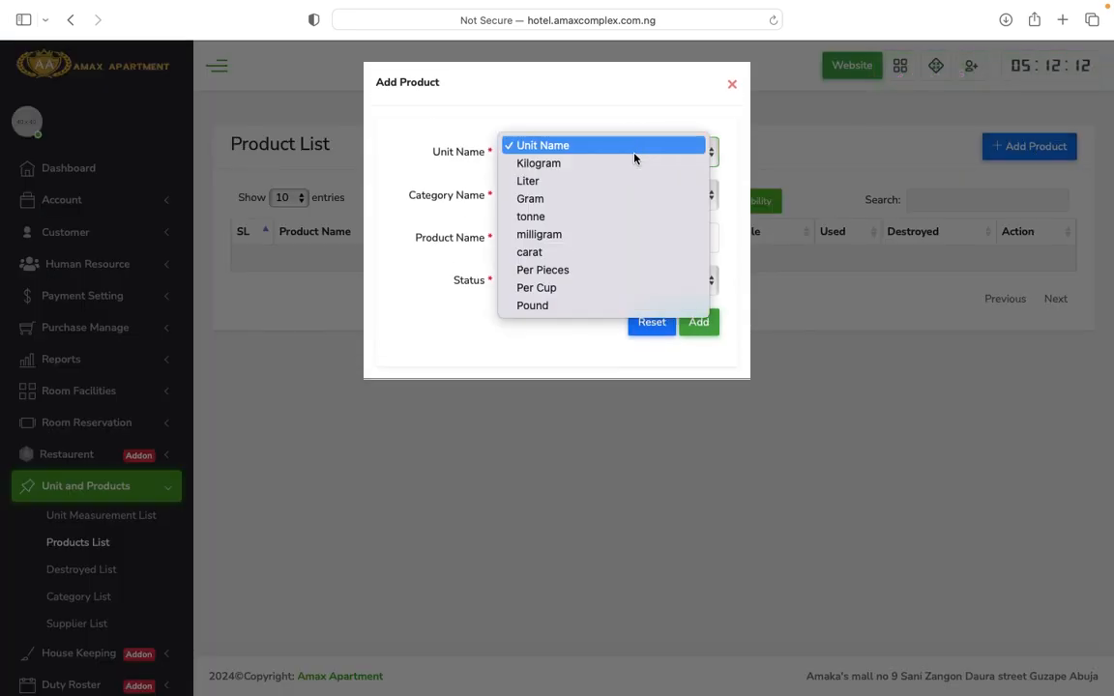
pyautogui.click(601, 166)
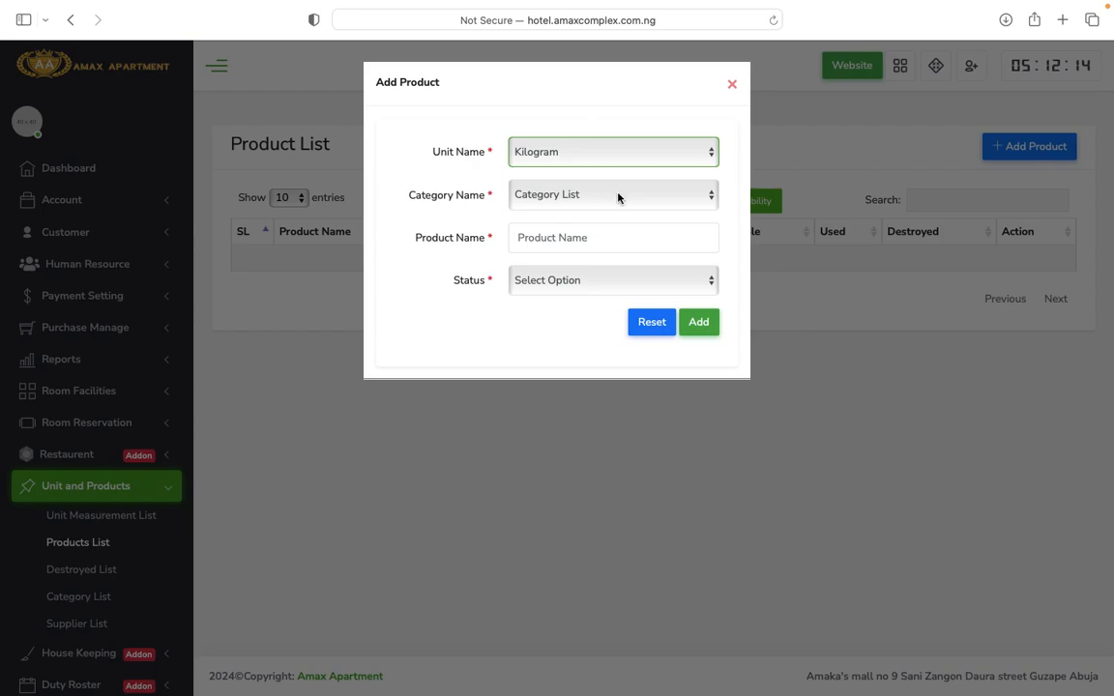
pyautogui.click(619, 197)
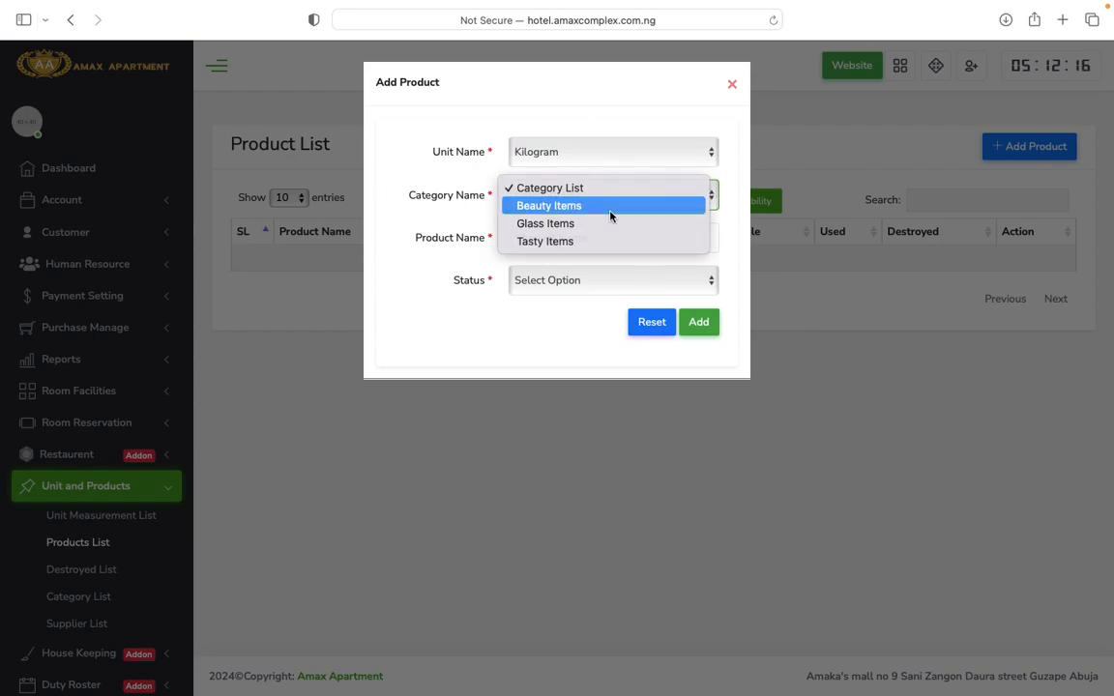
pyautogui.click(611, 207)
# Set the product status to Active, submit it, and view the empty Destroyed Product List.
pyautogui.click(611, 238)
pyautogui.click(612, 288)
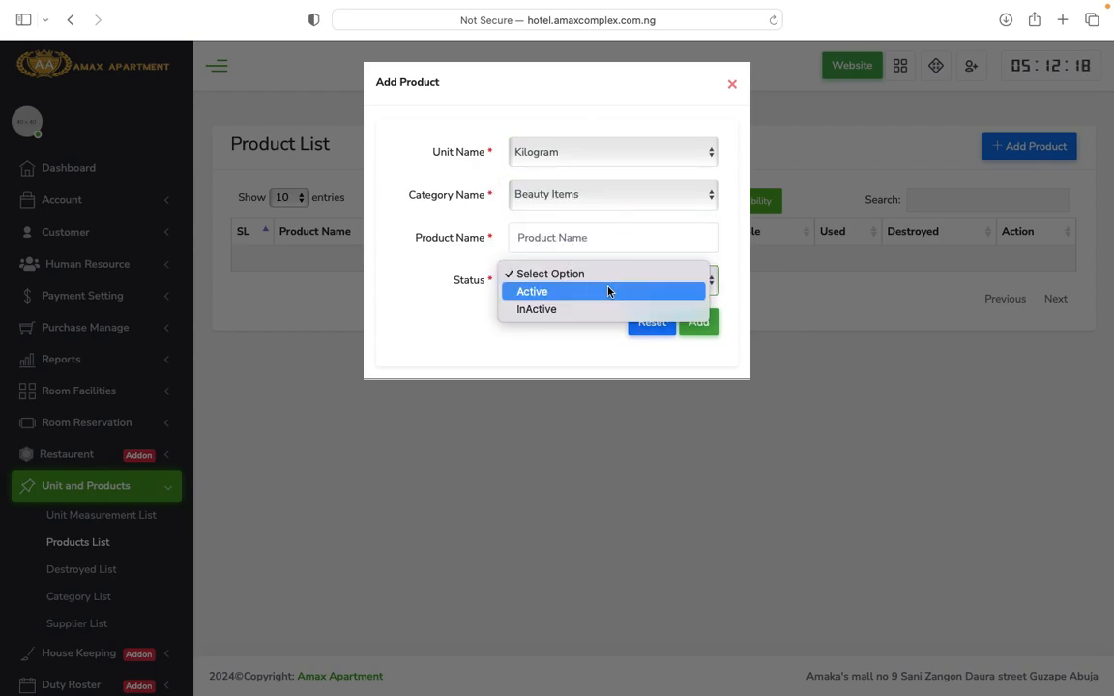
pyautogui.click(583, 292)
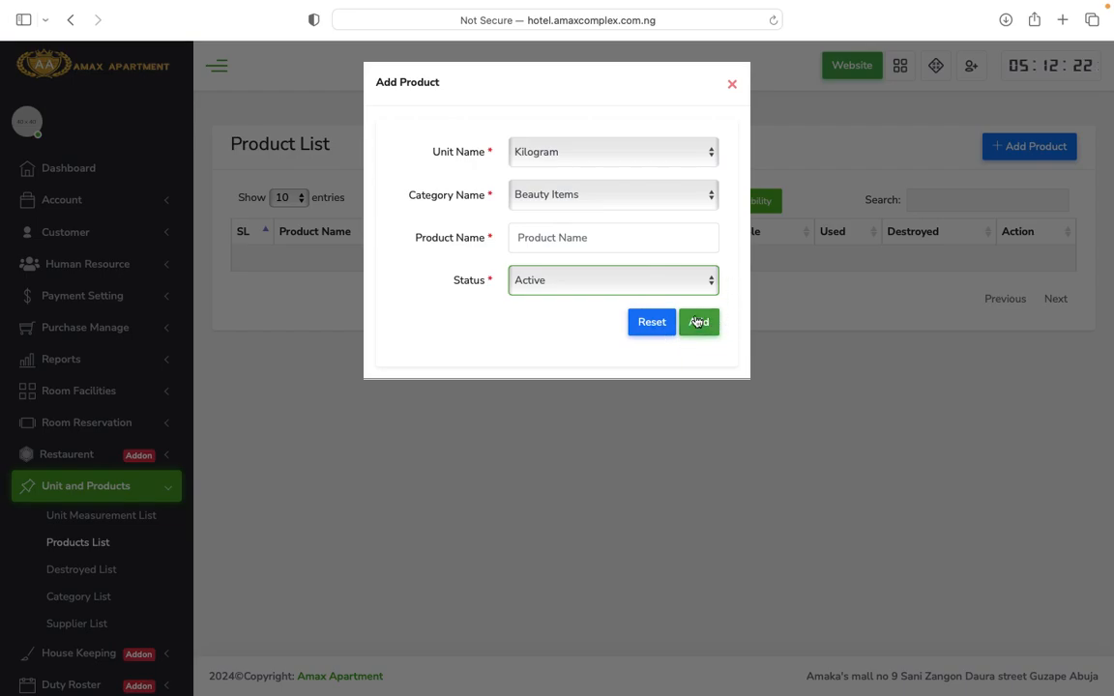
pyautogui.click(734, 87)
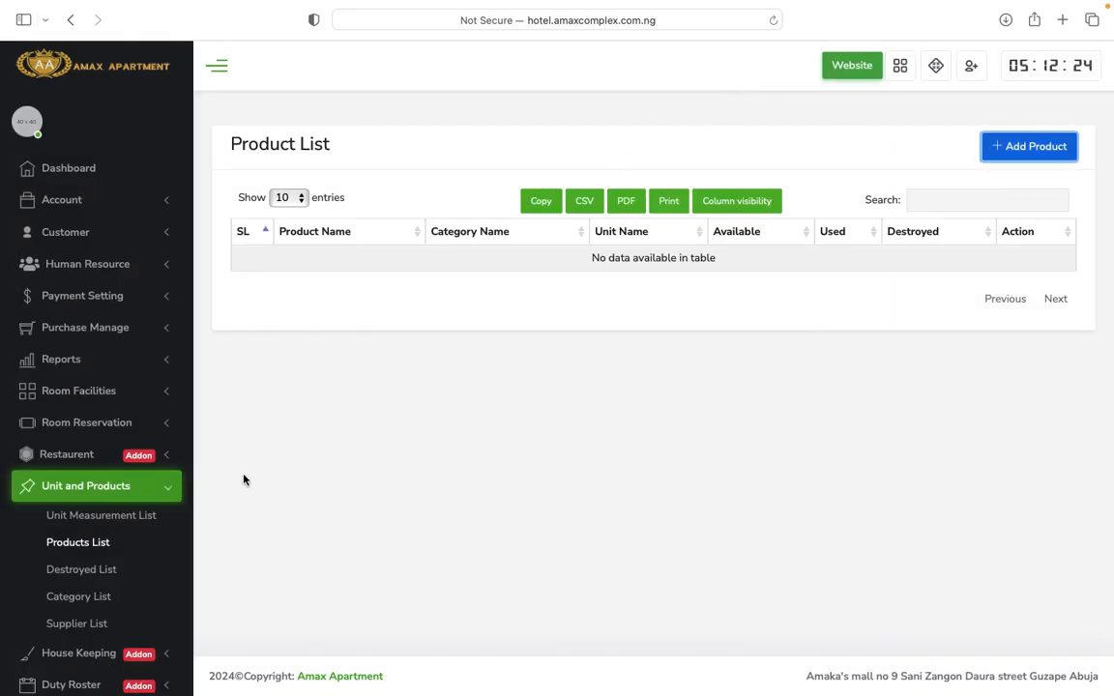
pyautogui.click(96, 577)
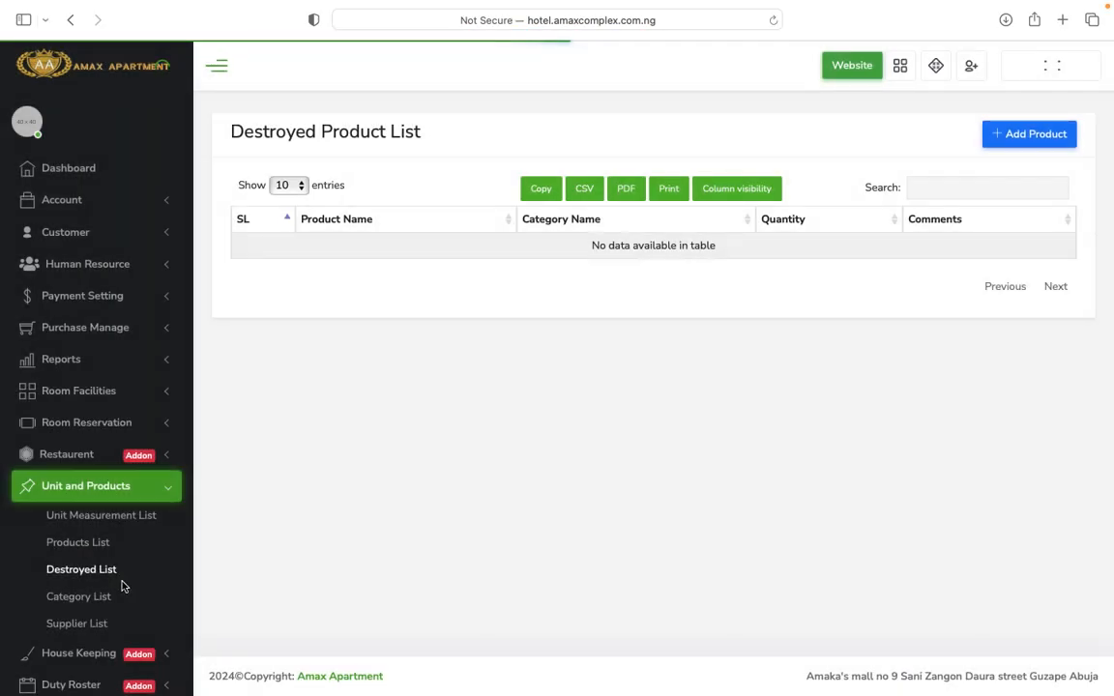
pyautogui.scroll(-6, 136, 604)
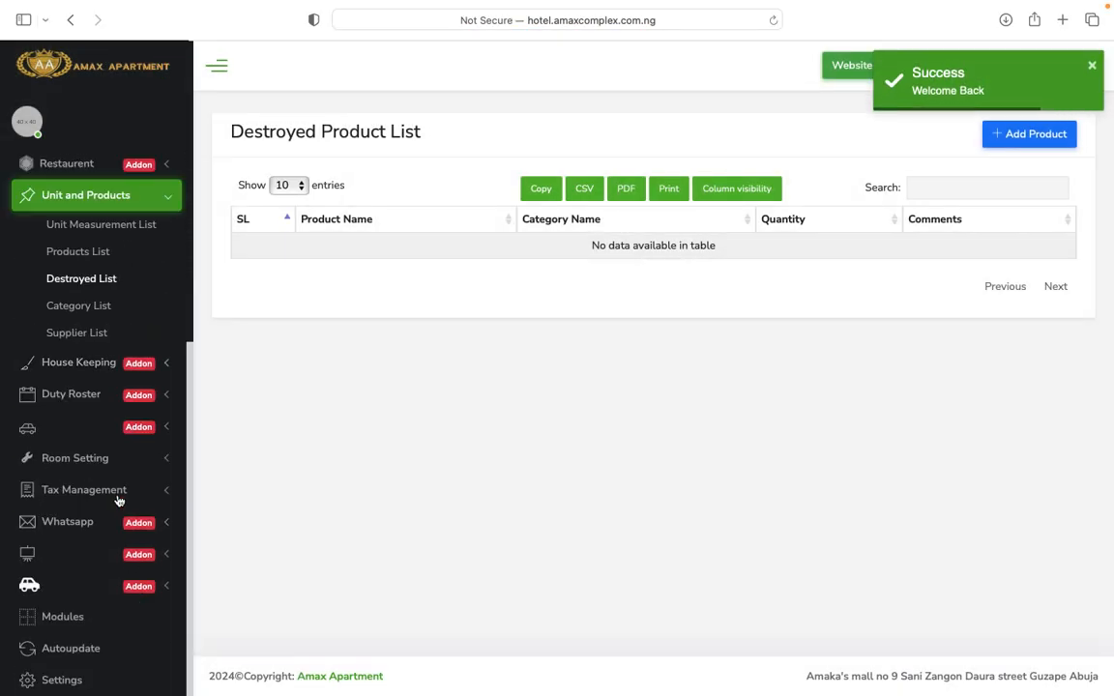